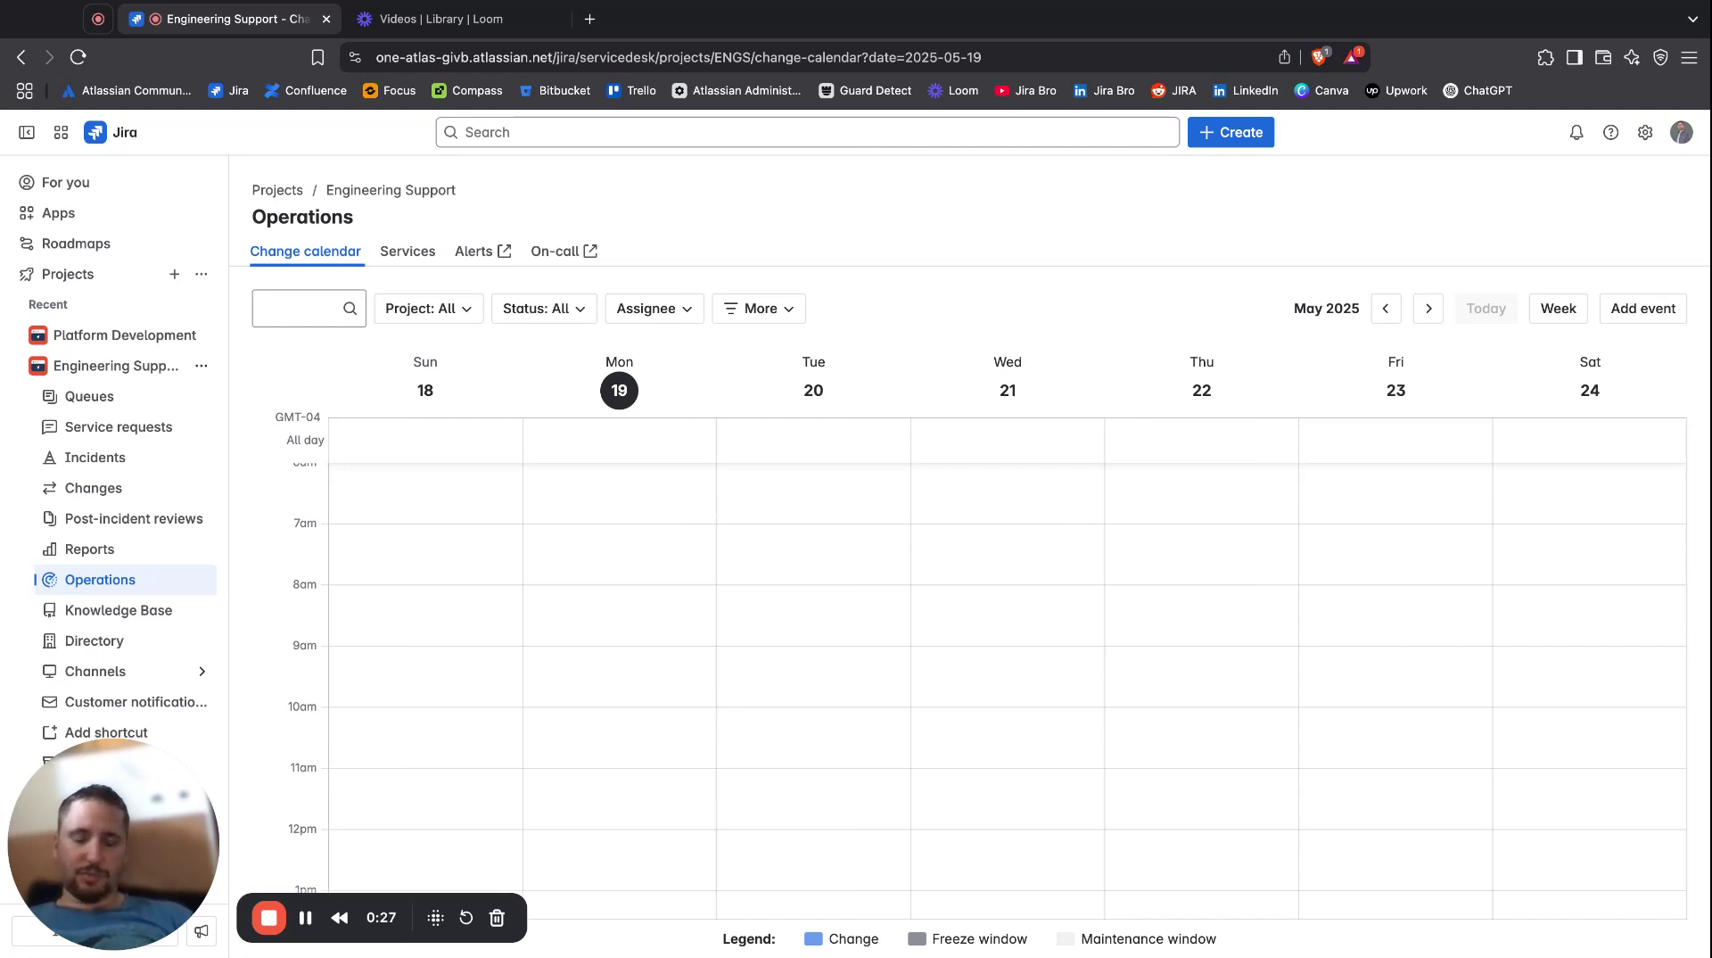
Bring up the create options for Monday 19 May at 8am on the change calendar.
left_click(573, 612)
key("Escape")
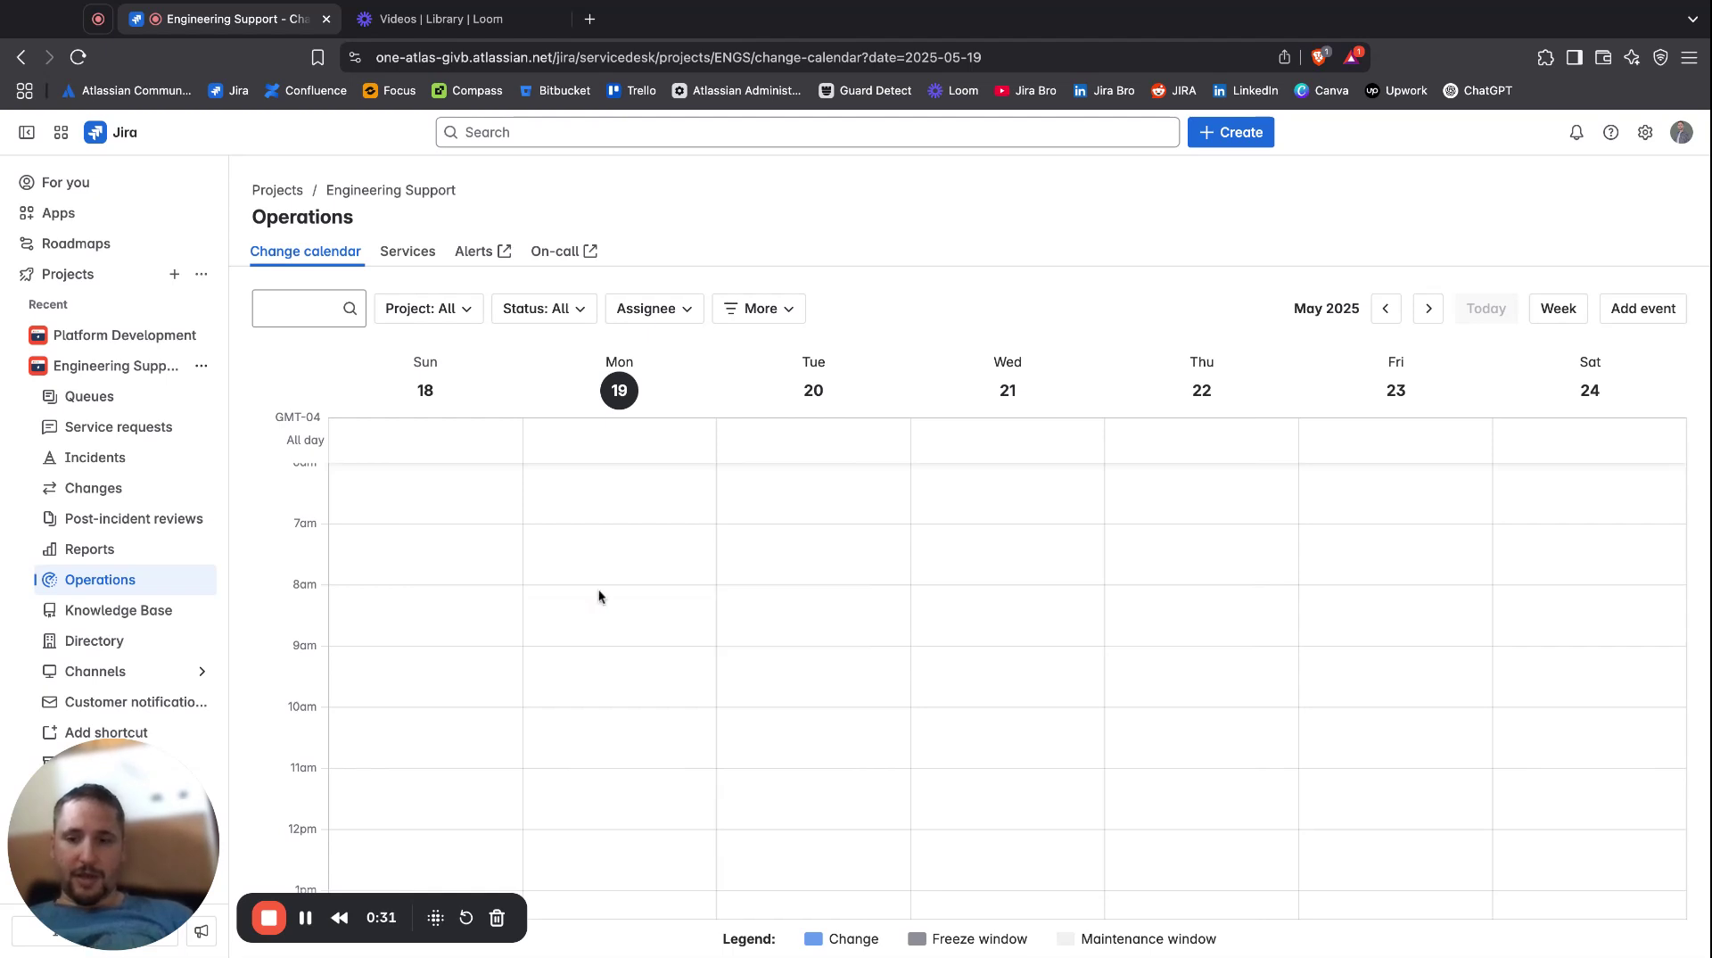
left_click(600, 592)
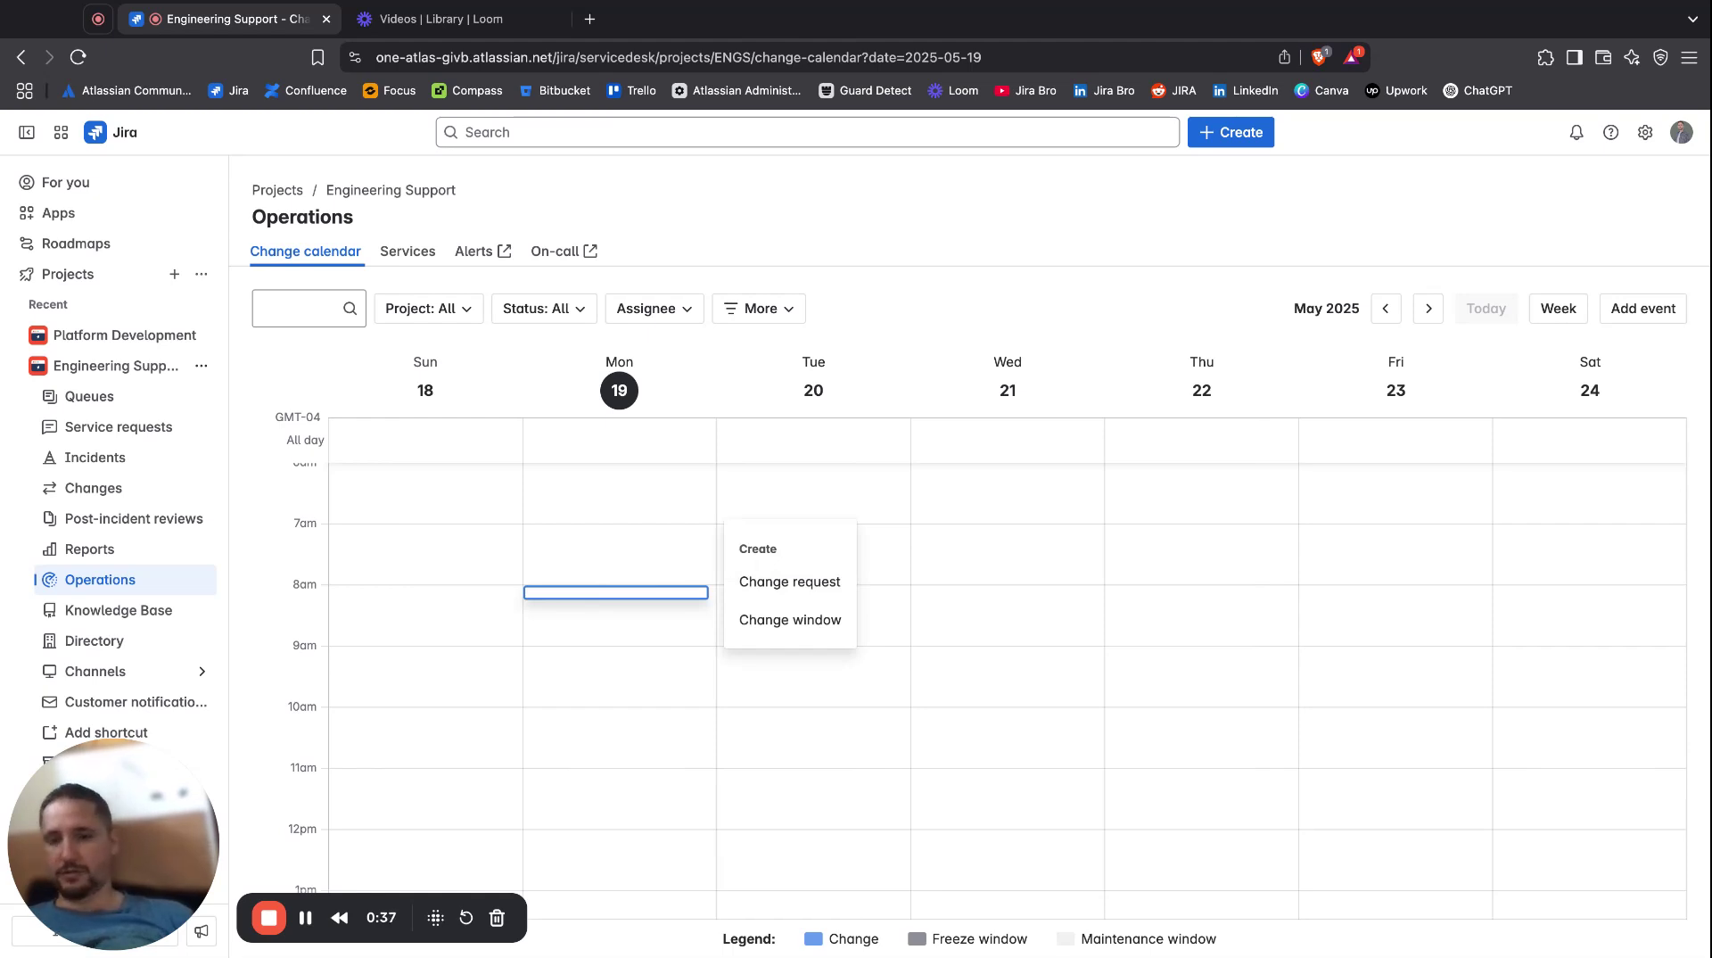
Start a change request for 19 May 8:00–8:15 AM and review the Create form's fields.
left_click(790, 582)
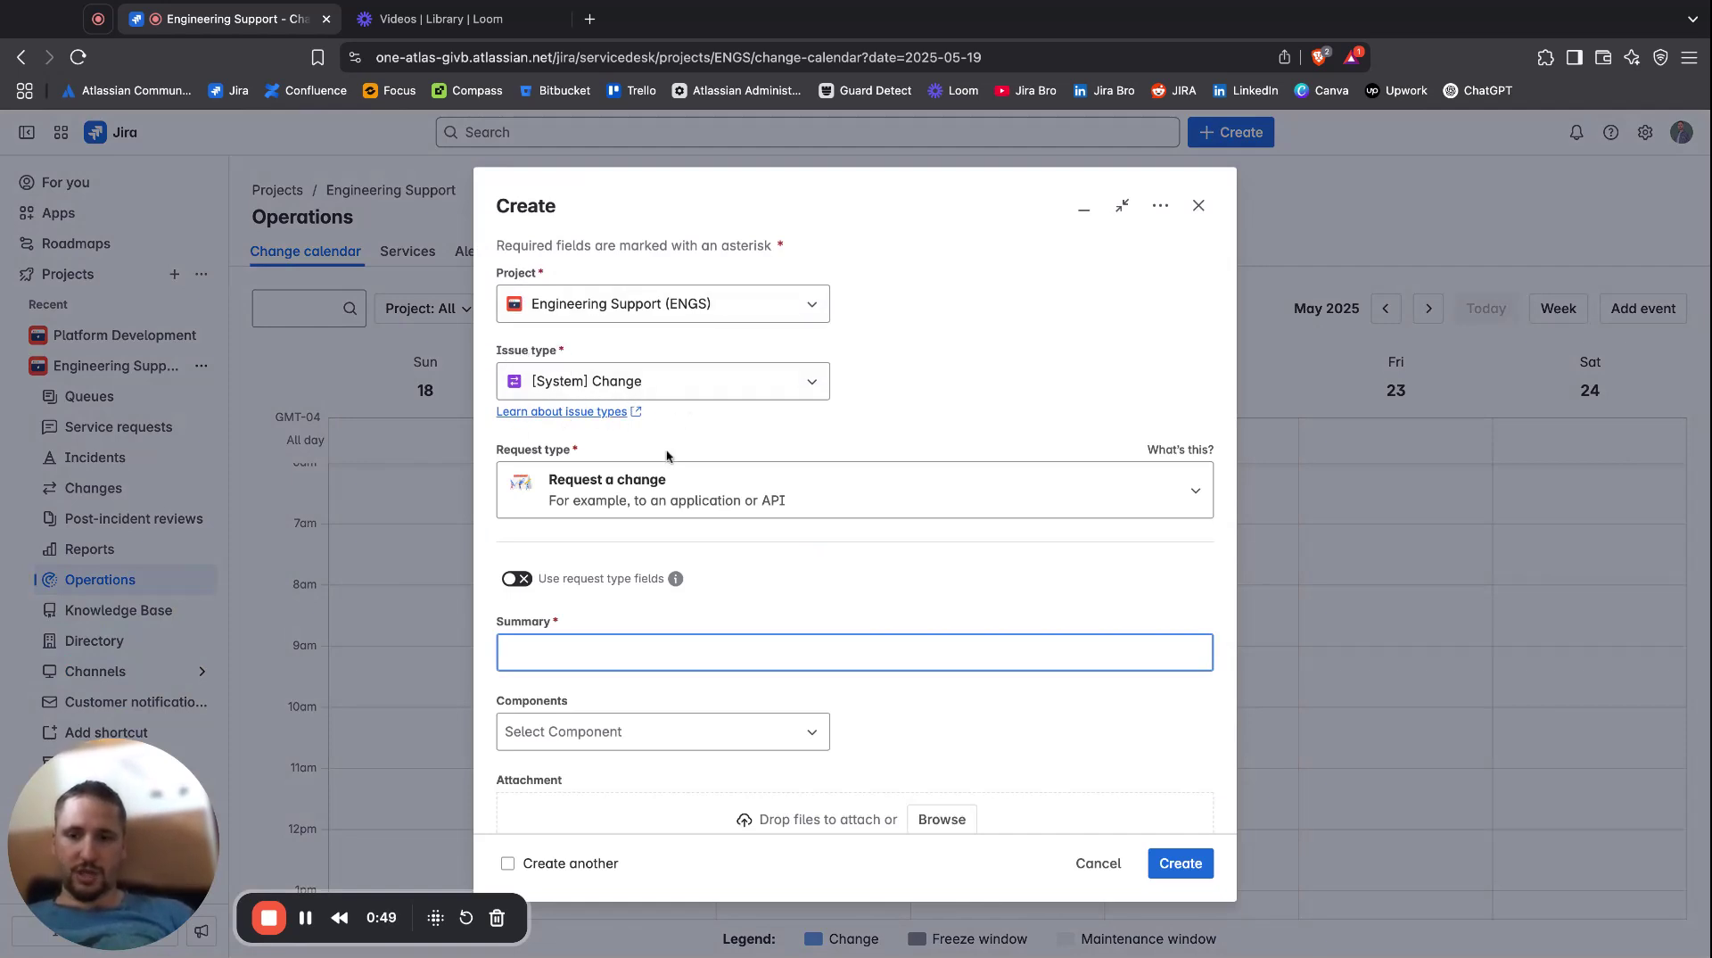
scroll(874, 520, "down", 2)
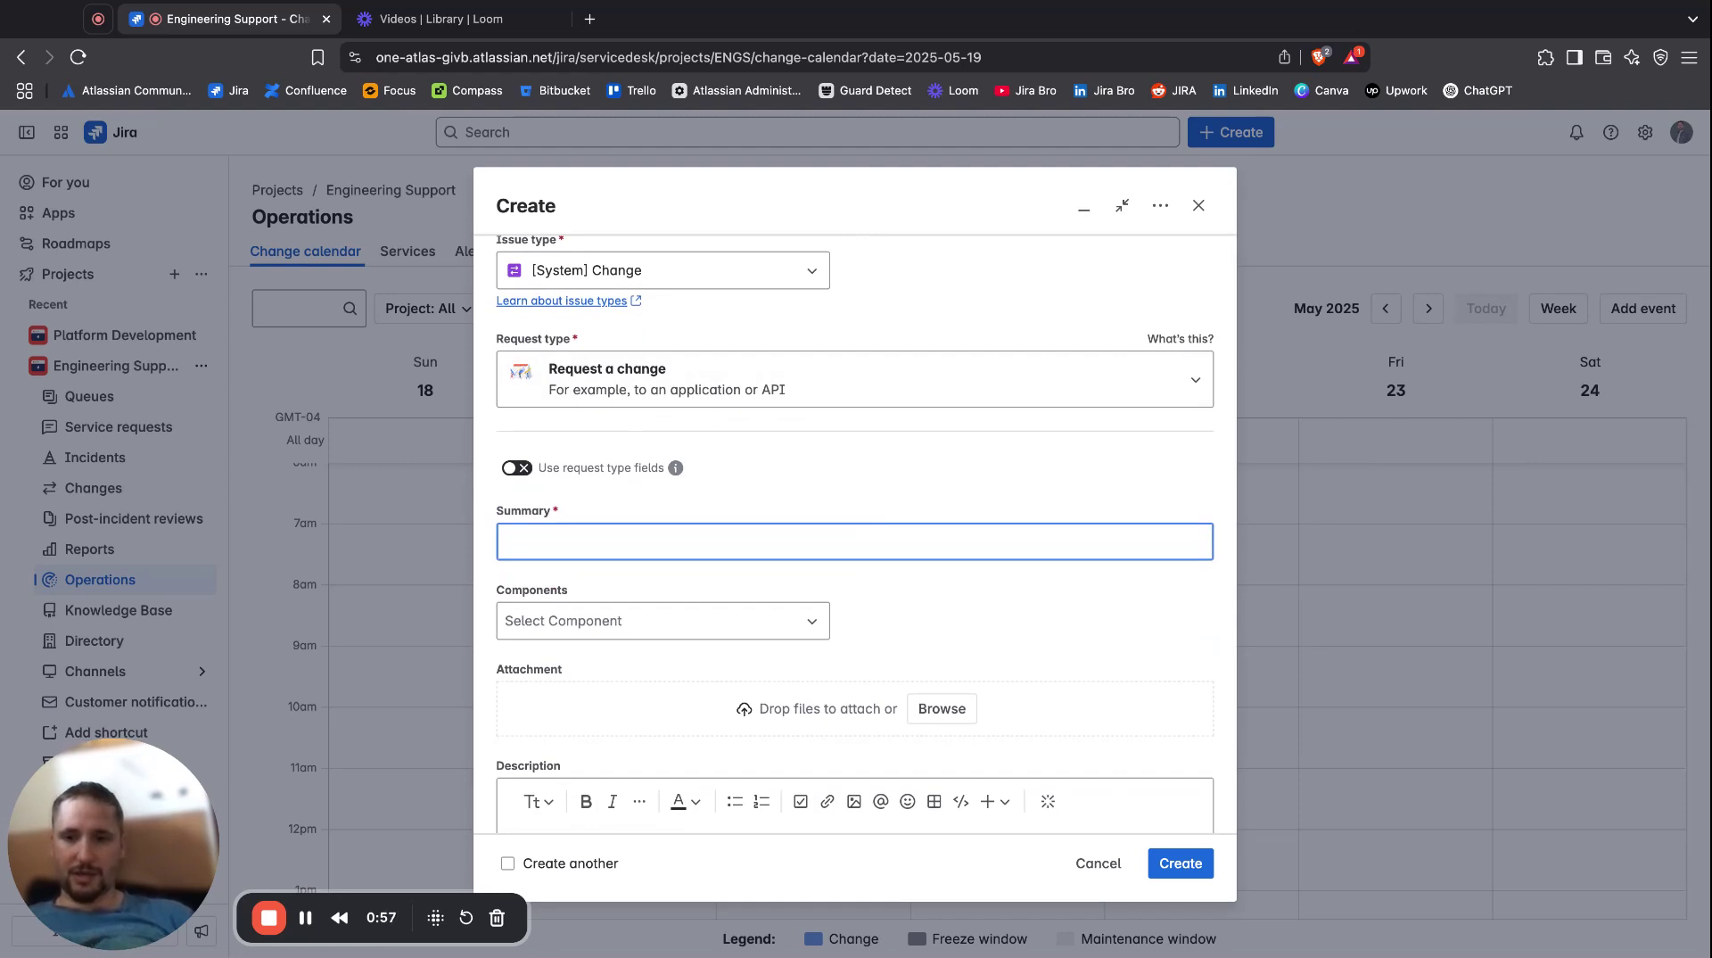
scroll(854, 535, "down", 10)
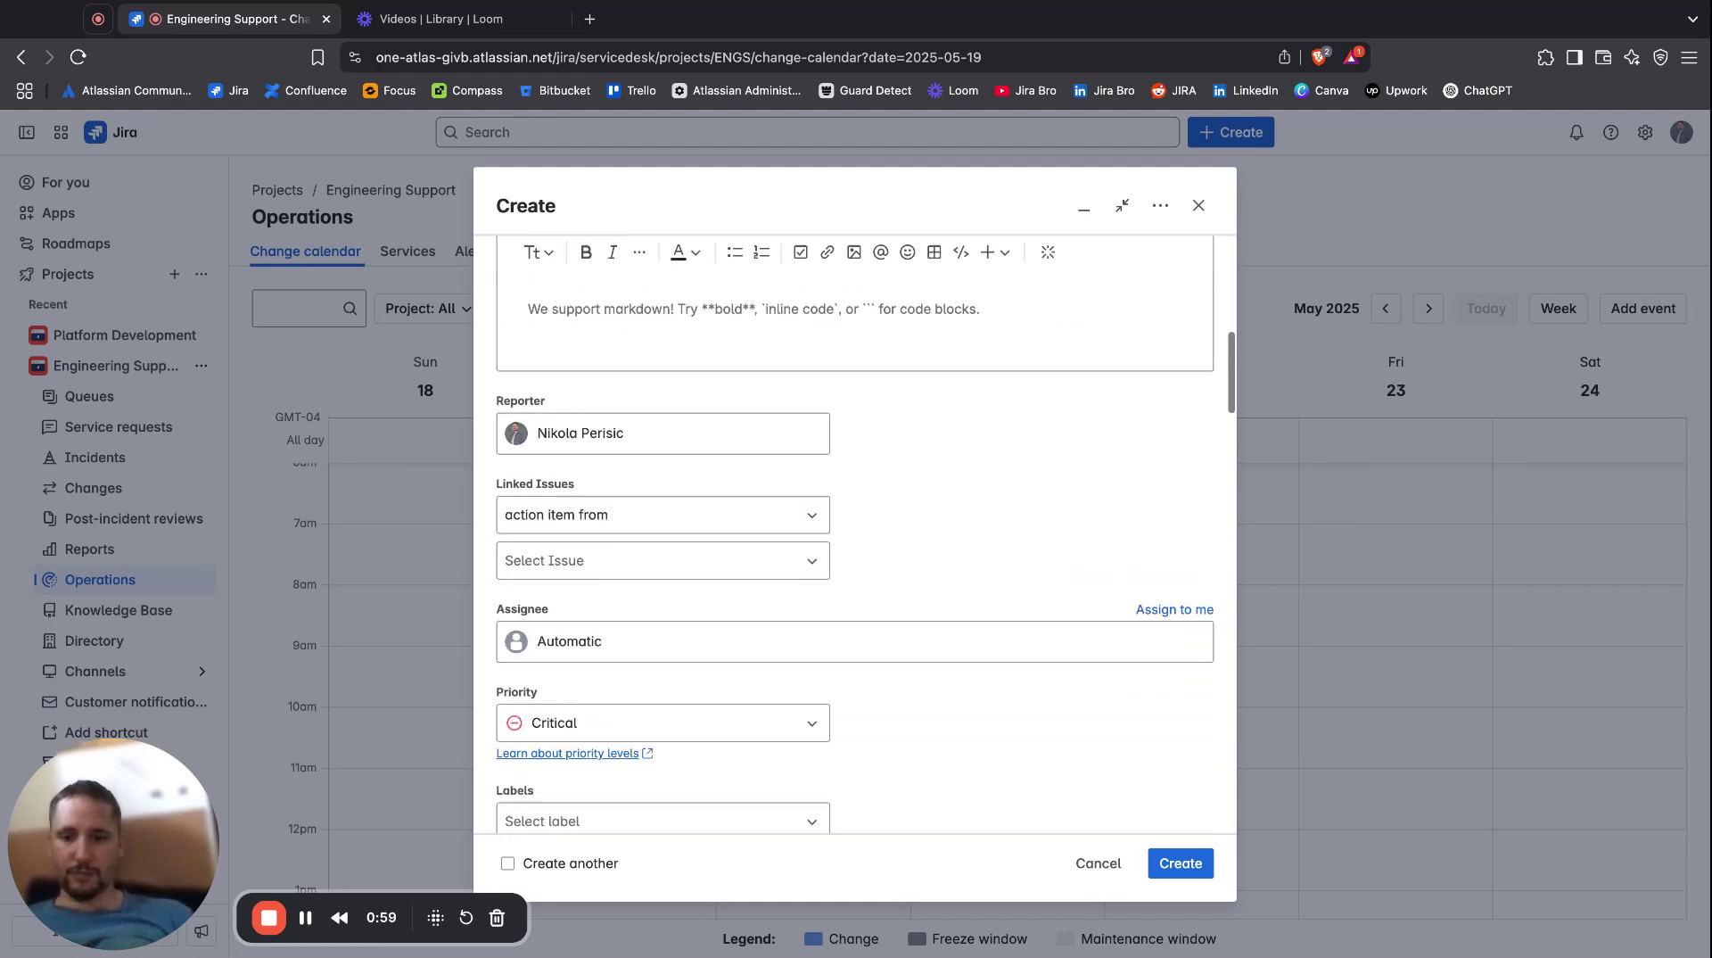
scroll(854, 535, "down", 8)
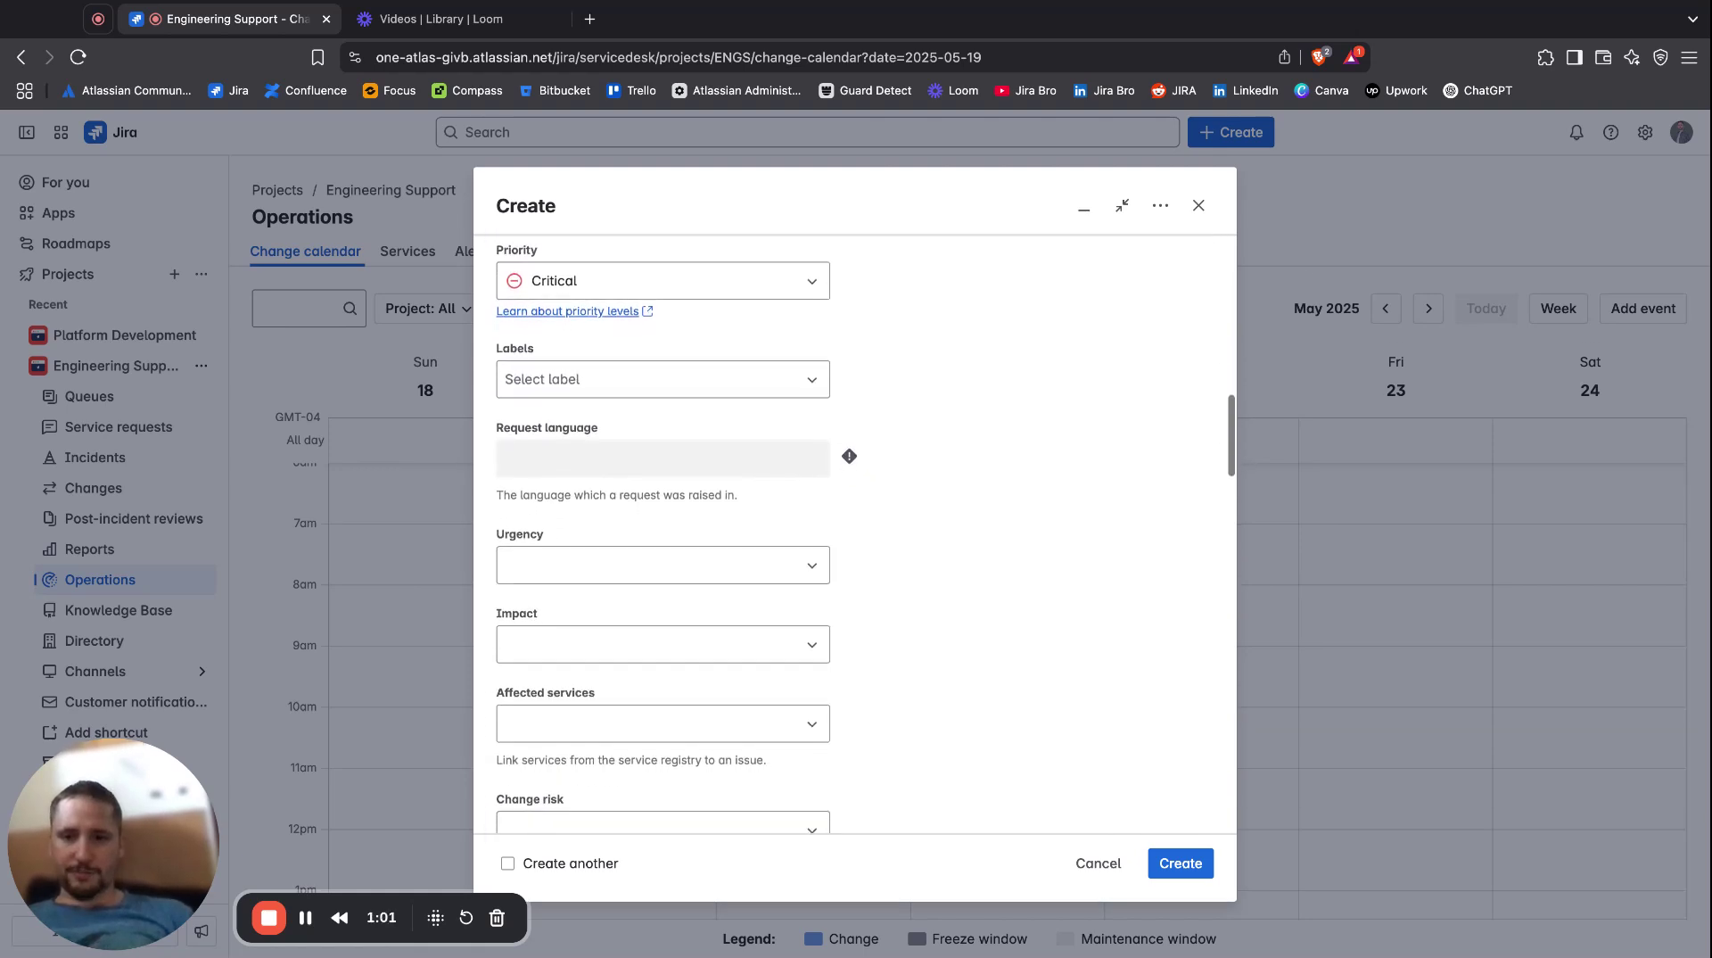
scroll(832, 417, "down", 2)
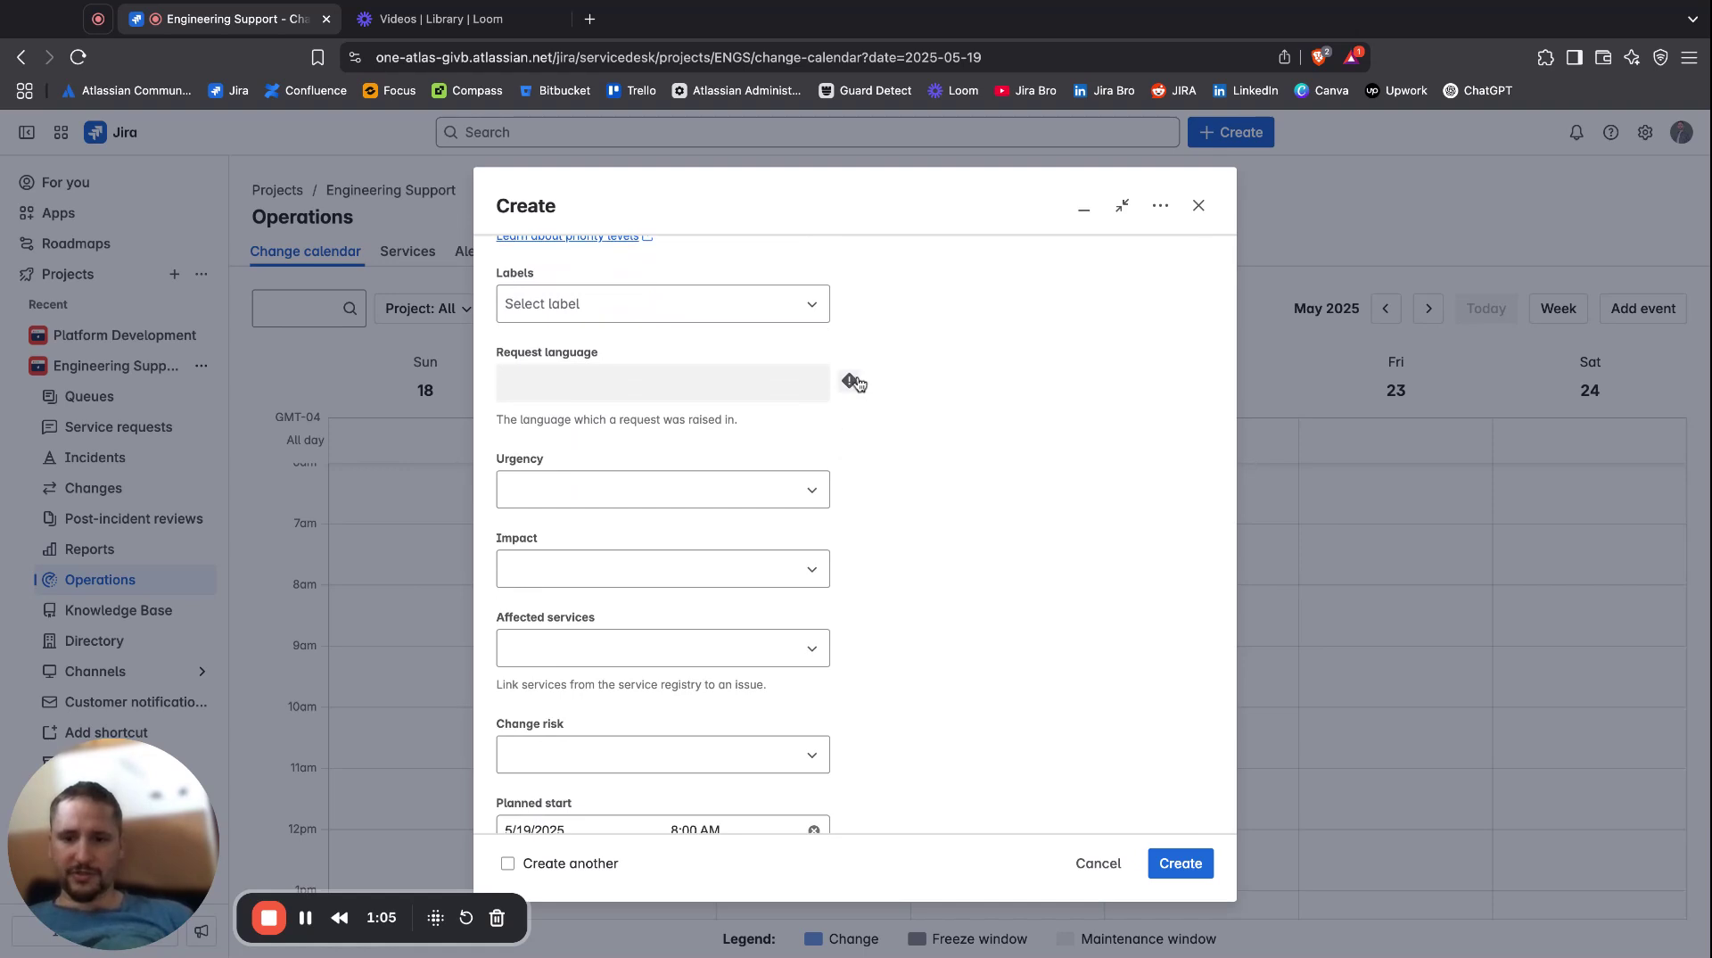
scroll(928, 518, "down", 12)
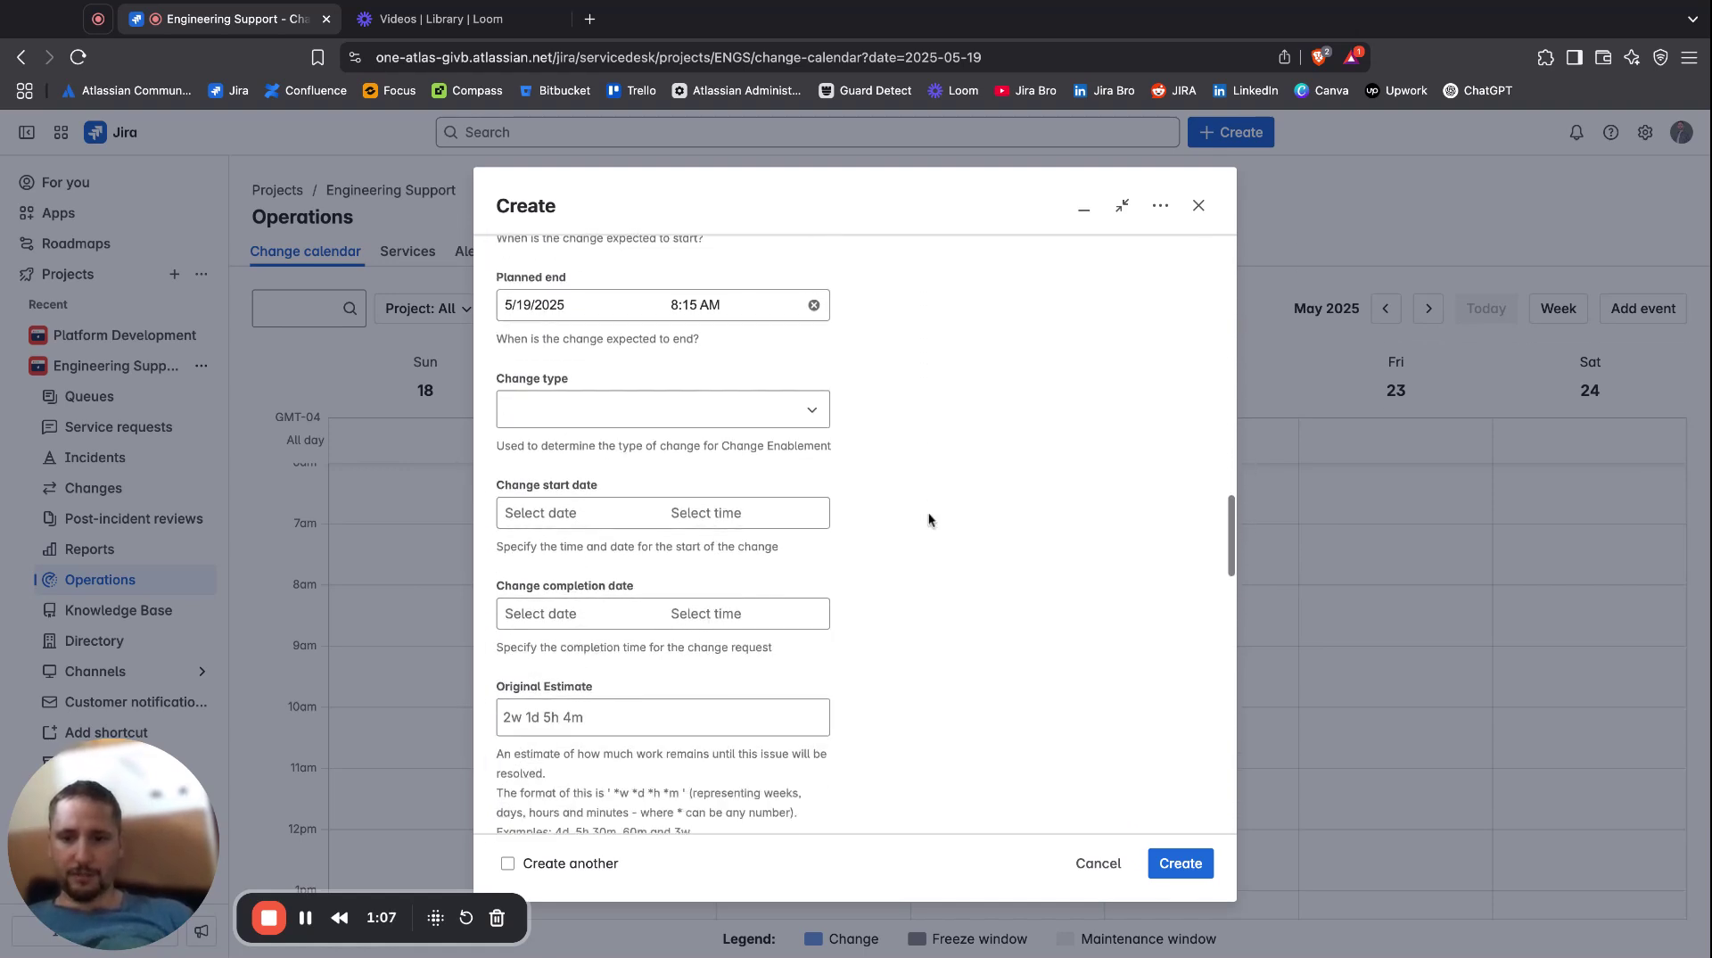
scroll(929, 517, "down", 15)
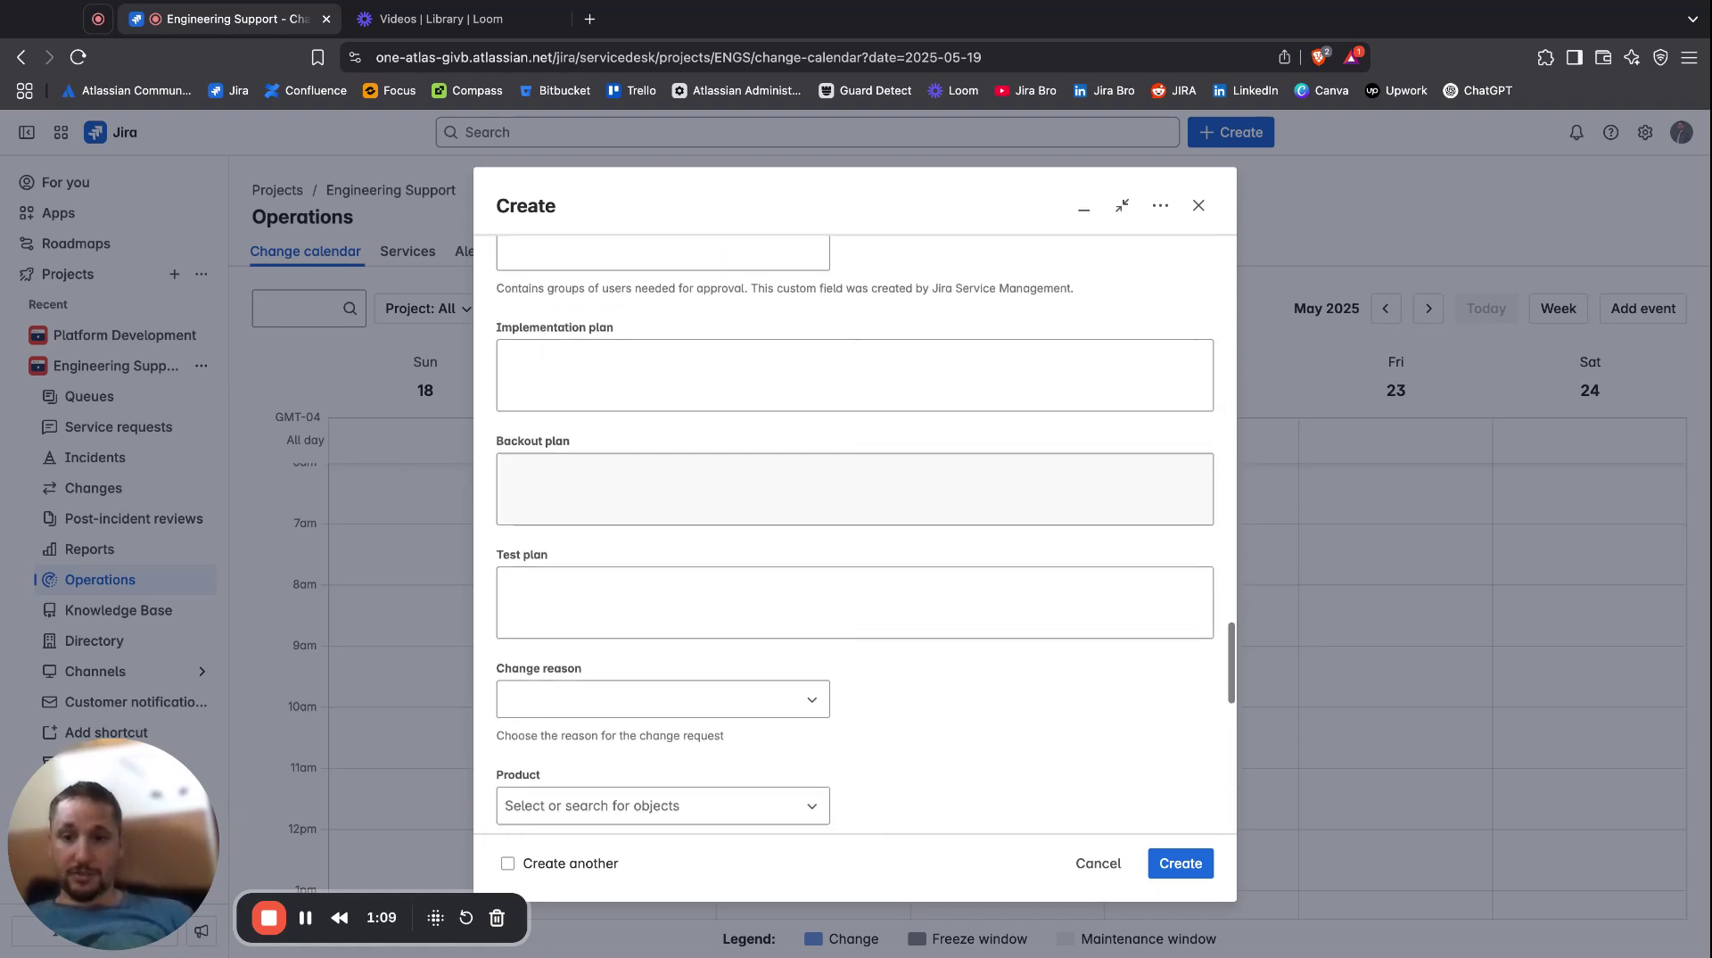
scroll(928, 517, "down", 10)
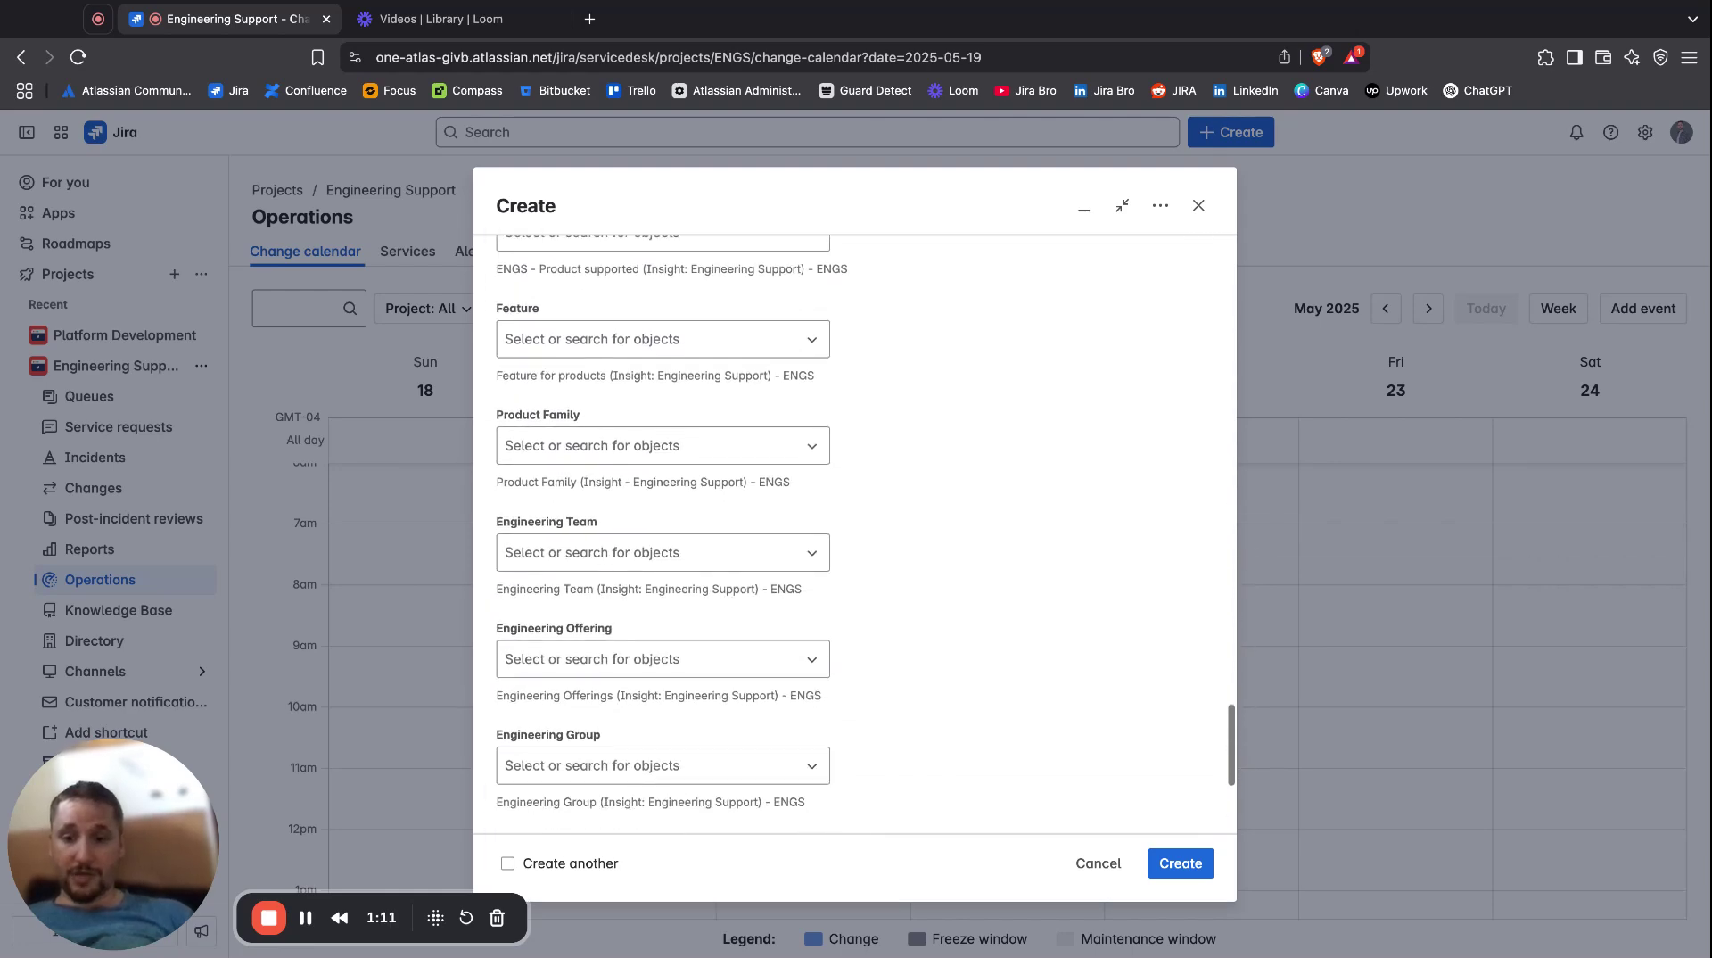
scroll(929, 518, "down", 7)
scroll(928, 517, "up", 20)
scroll(773, 587, "up", 15)
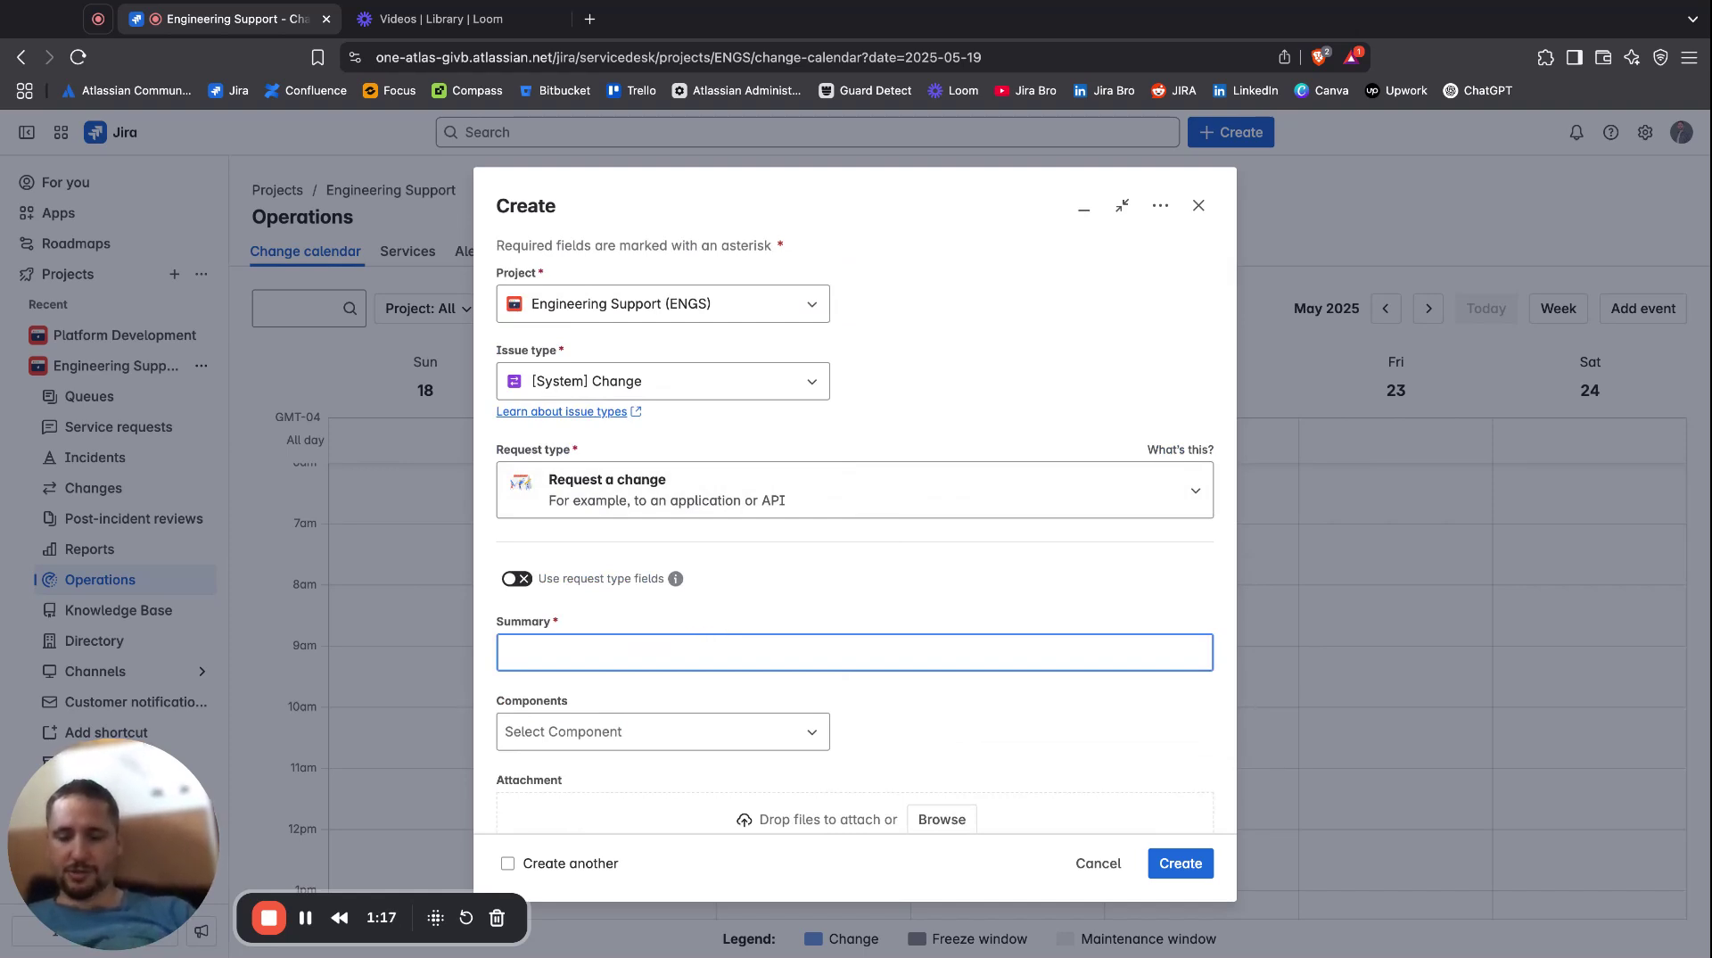
Enter 'API Change' as the summary and check the Components list without choosing one.
type("I Change")
scroll(813, 663, "down", 5)
scroll(948, 686, "up", 2)
left_click(777, 442)
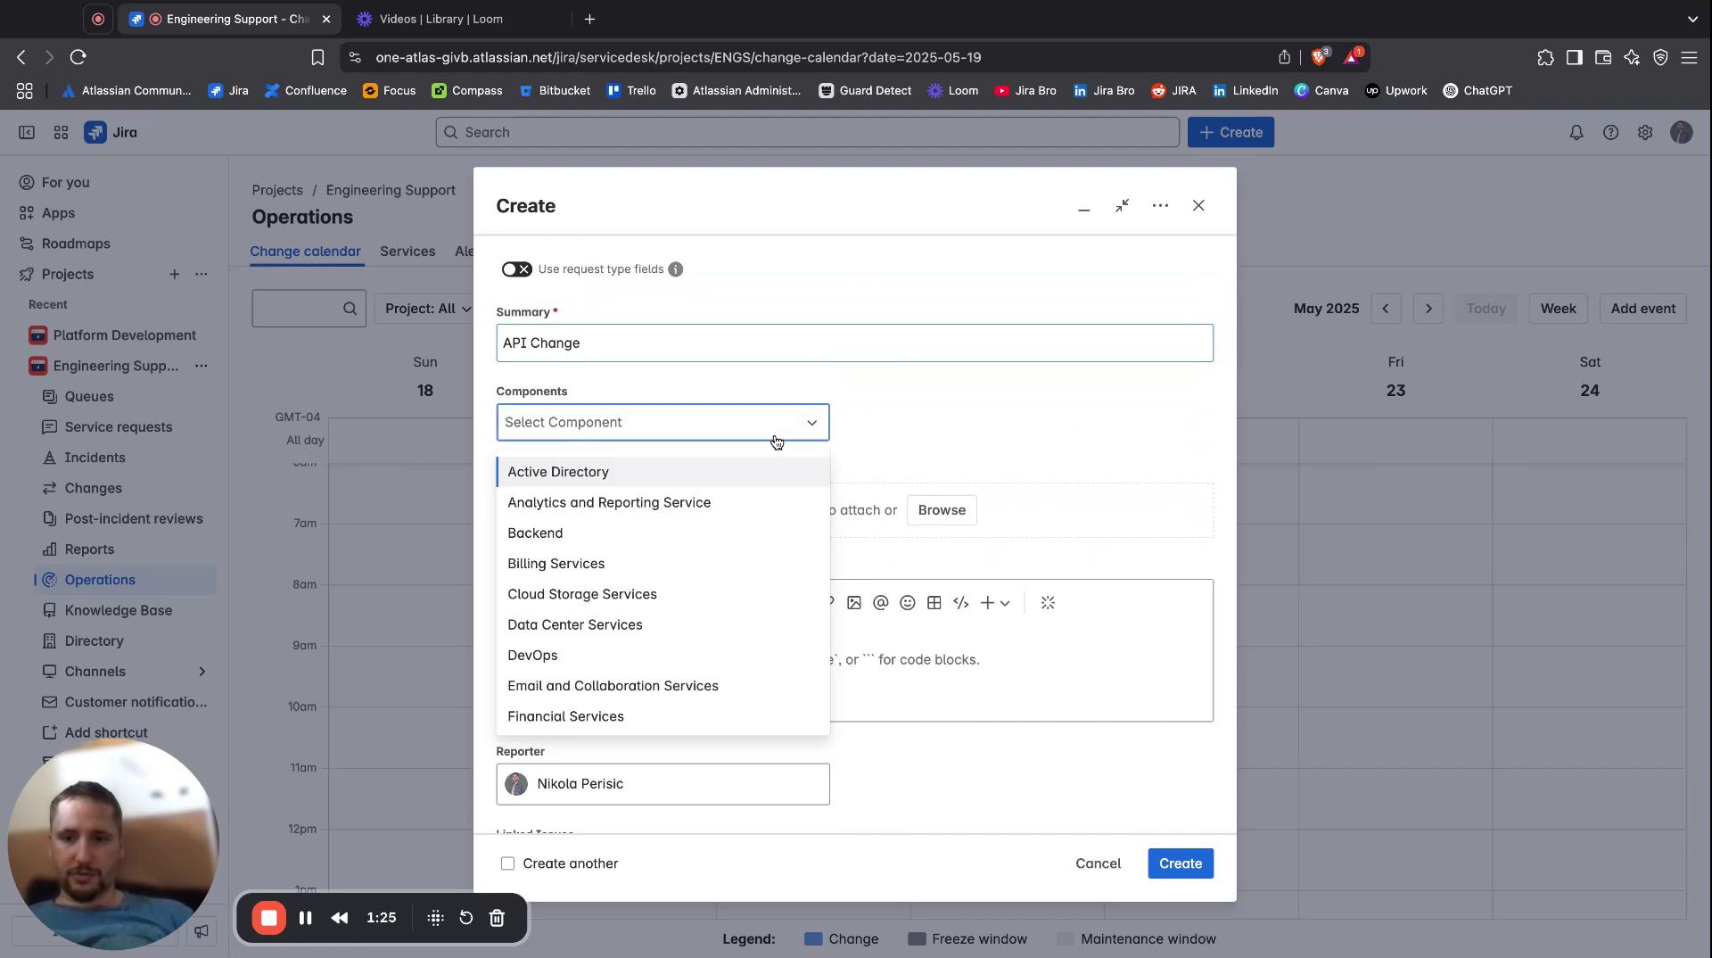
left_click(777, 442)
Change the request's priority from Critical to Medium.
scroll(870, 461, "down", 5)
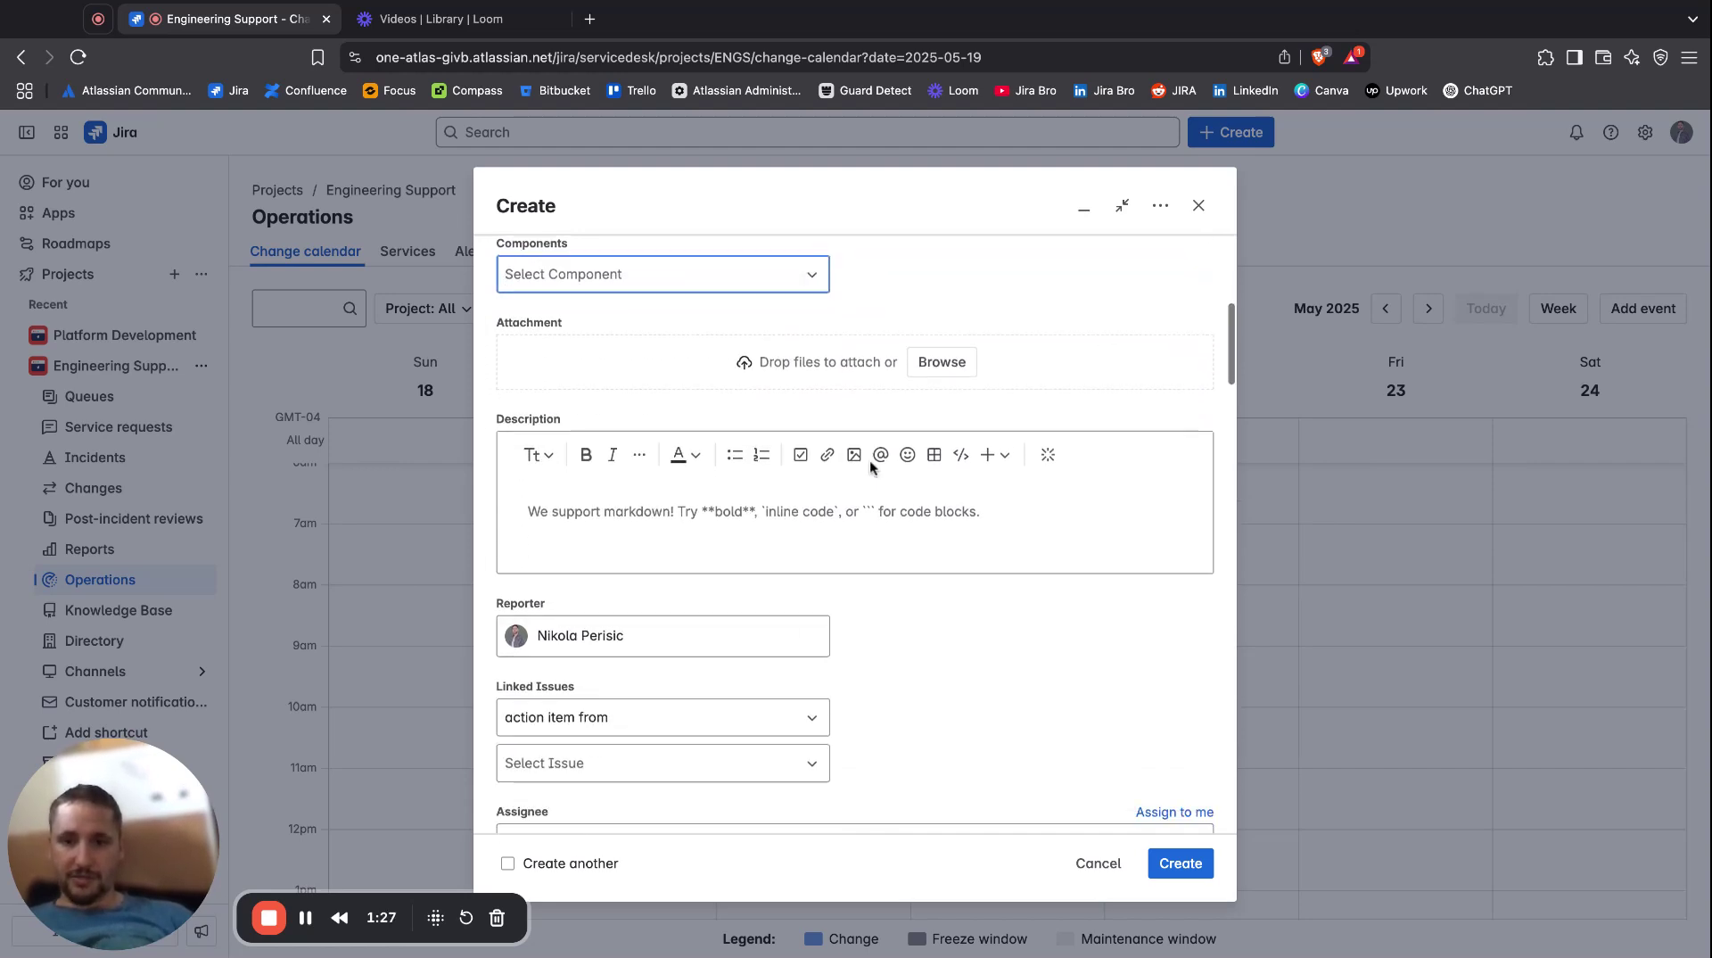
scroll(869, 460, "down", 6)
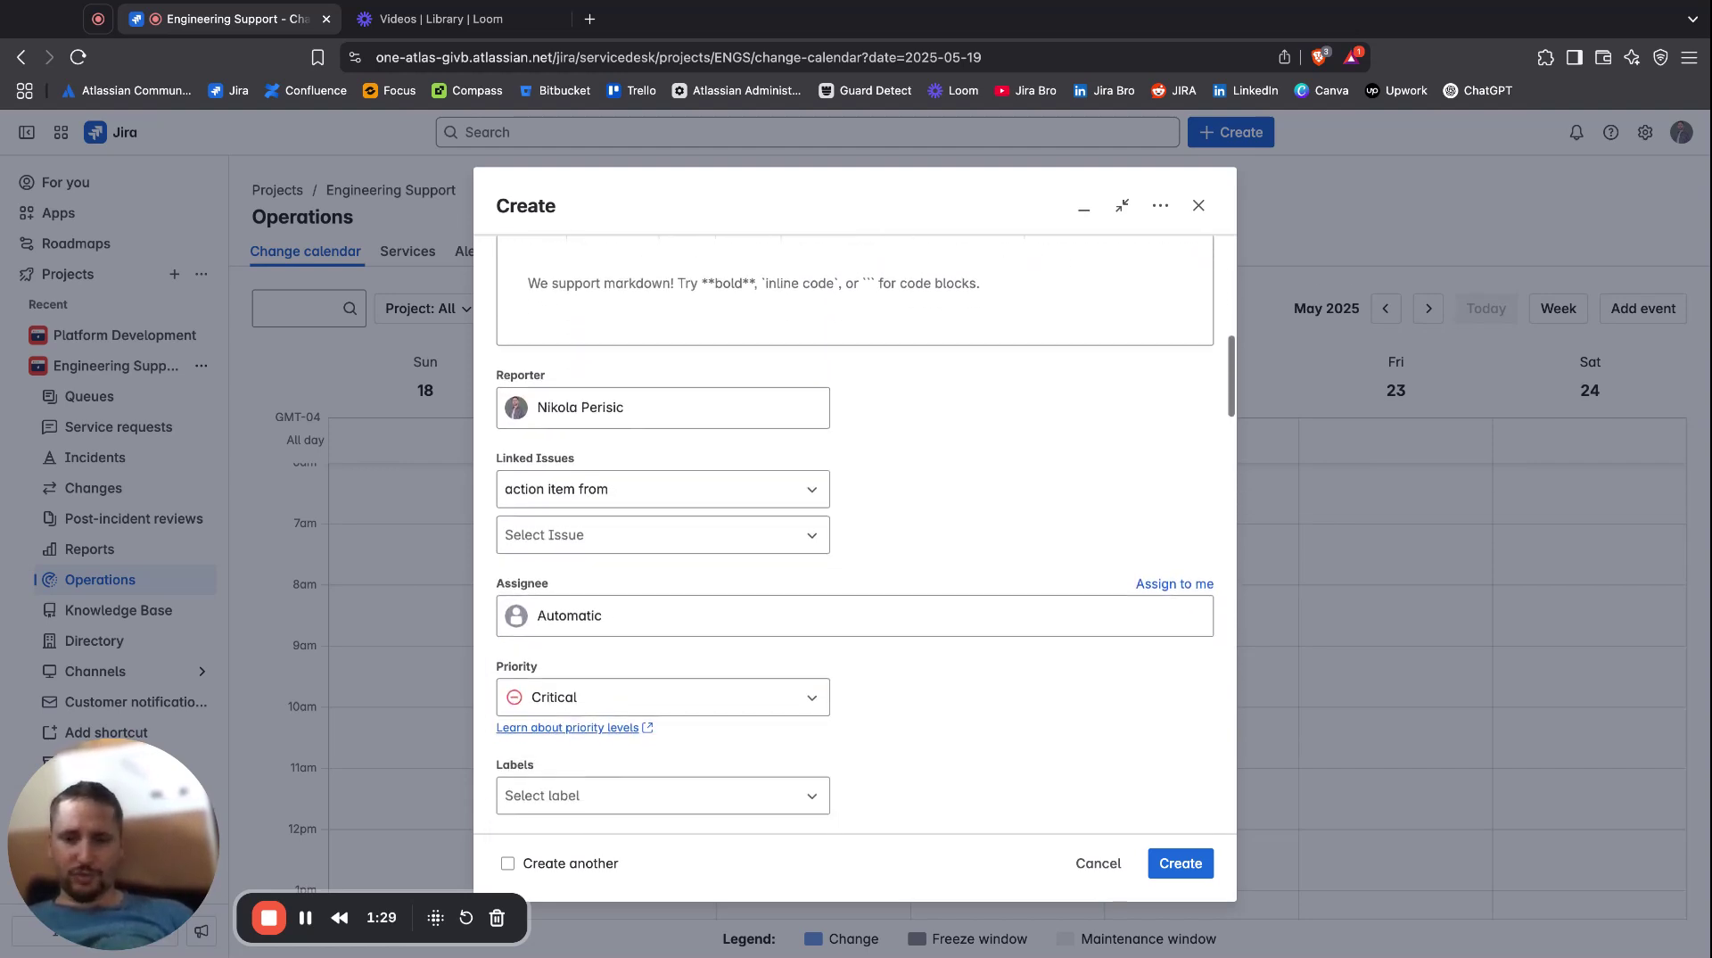
left_click(786, 560)
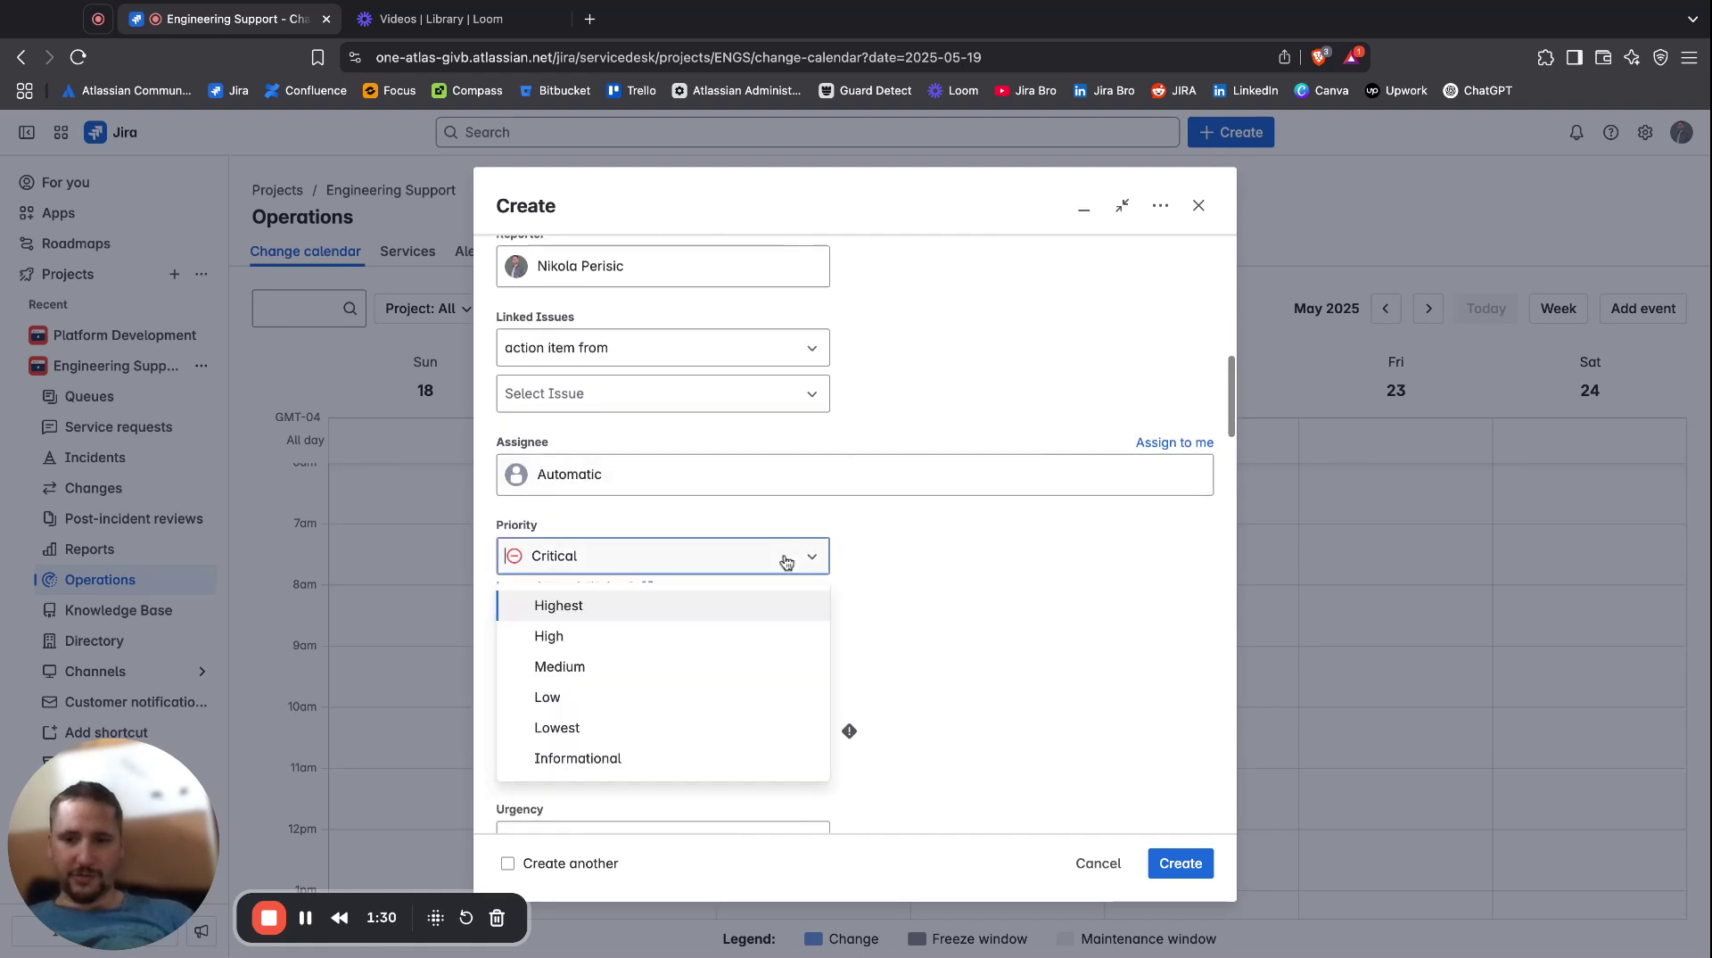
left_click(753, 664)
scroll(957, 671, "down", 4)
scroll(958, 671, "down", 8)
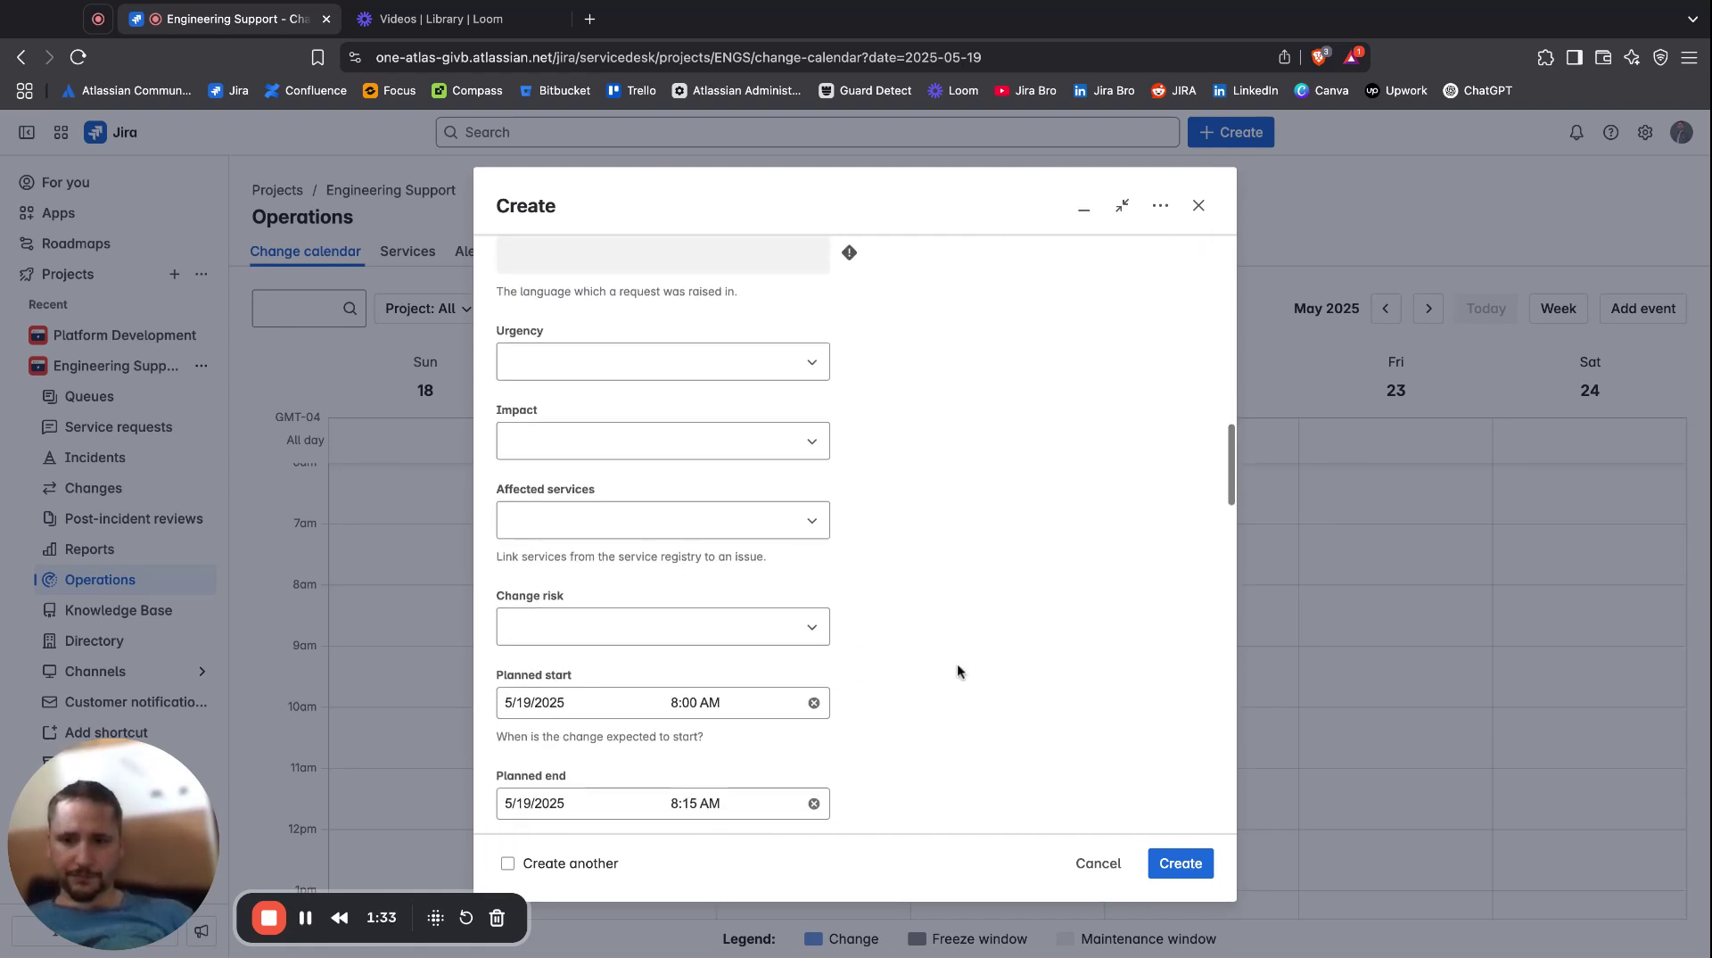
scroll(865, 528, "down", 5)
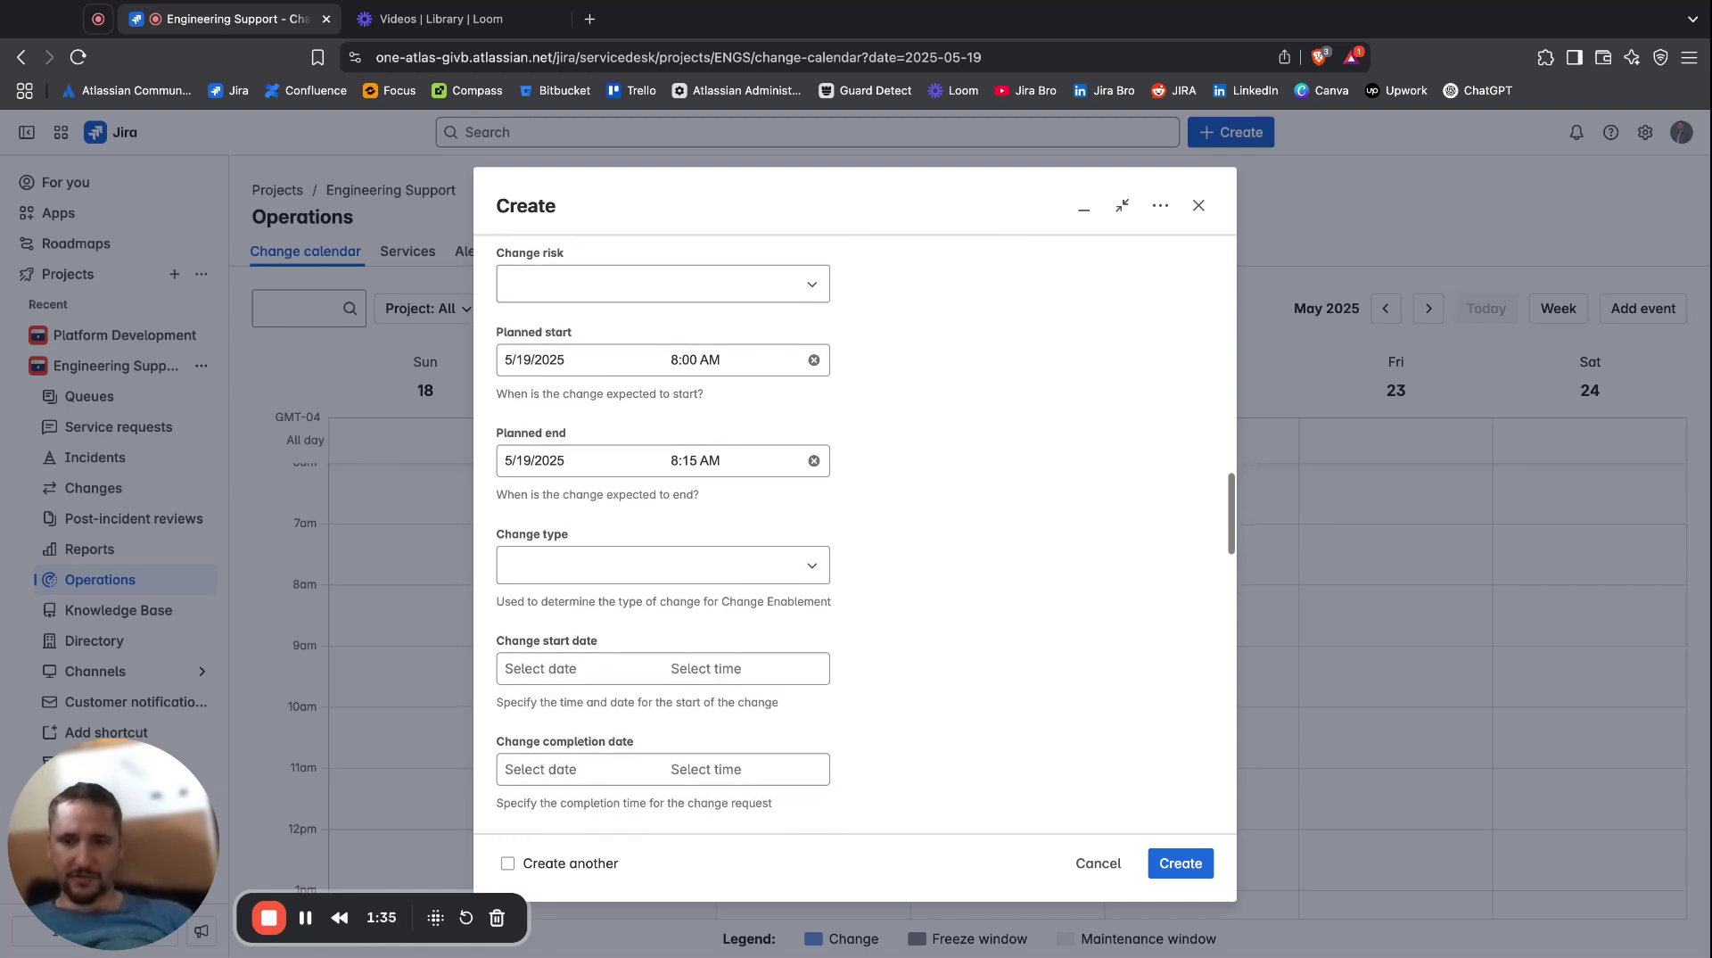
scroll(854, 535, "down", 3)
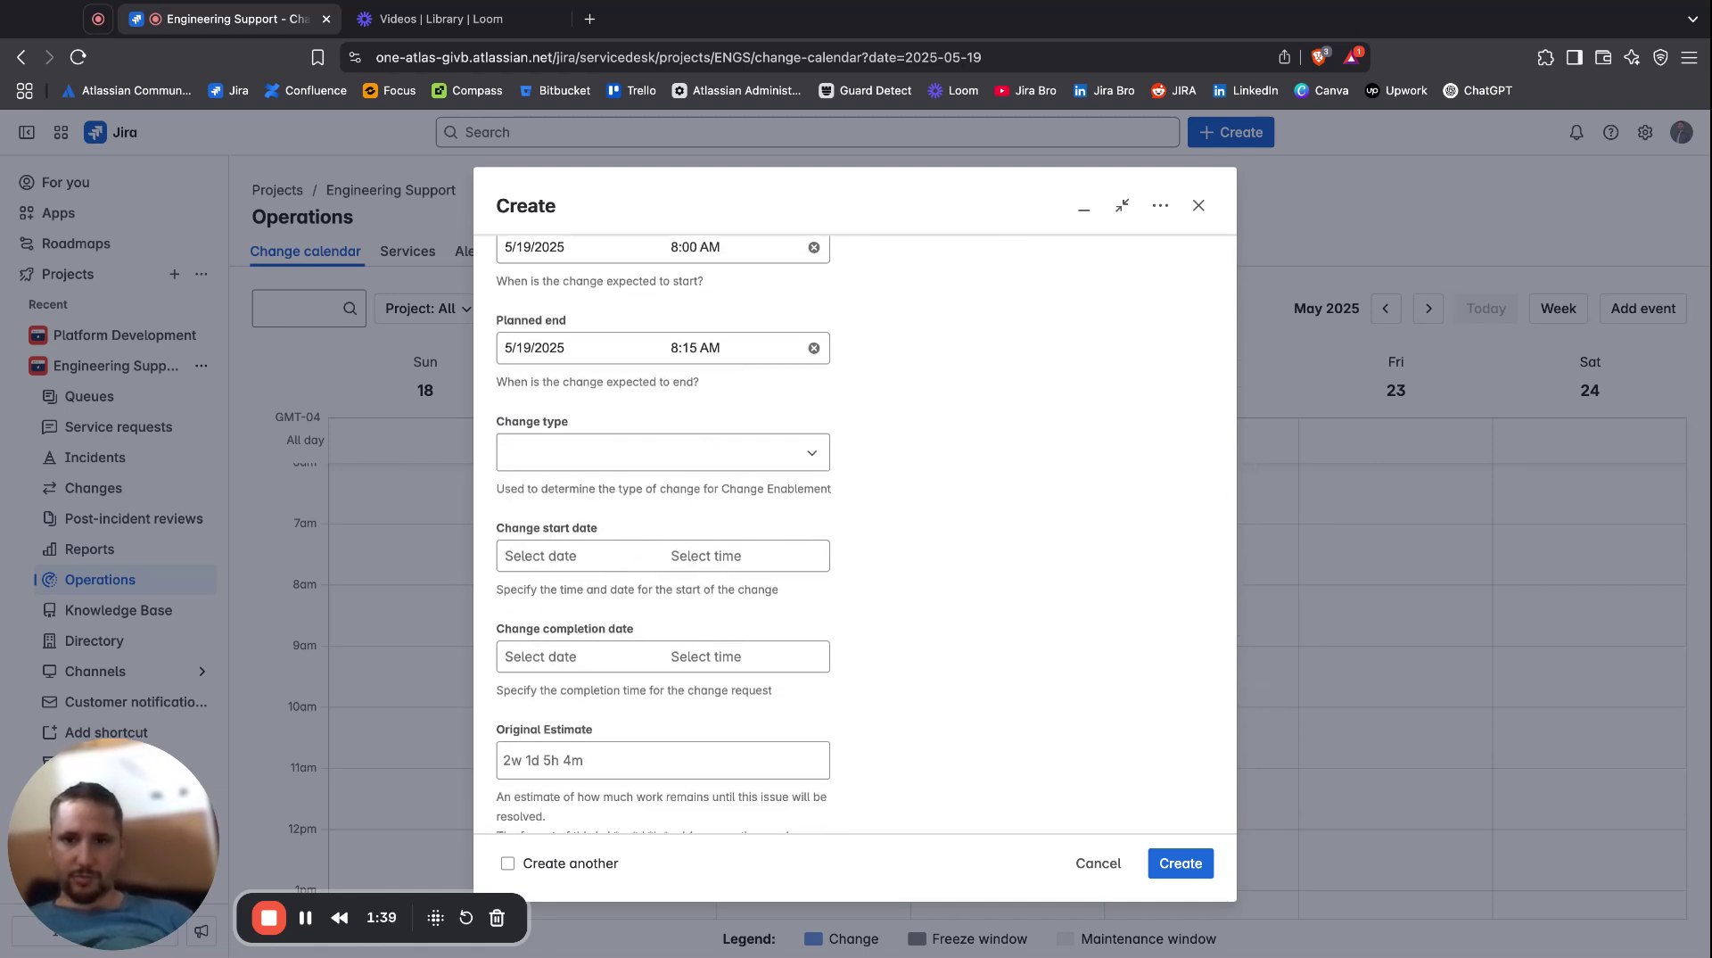
Set the planned start date to 20 May and planned end to 21 May 2025.
left_click(716, 252)
left_click(585, 249)
left_click(629, 451)
left_click(688, 348)
left_click(605, 350)
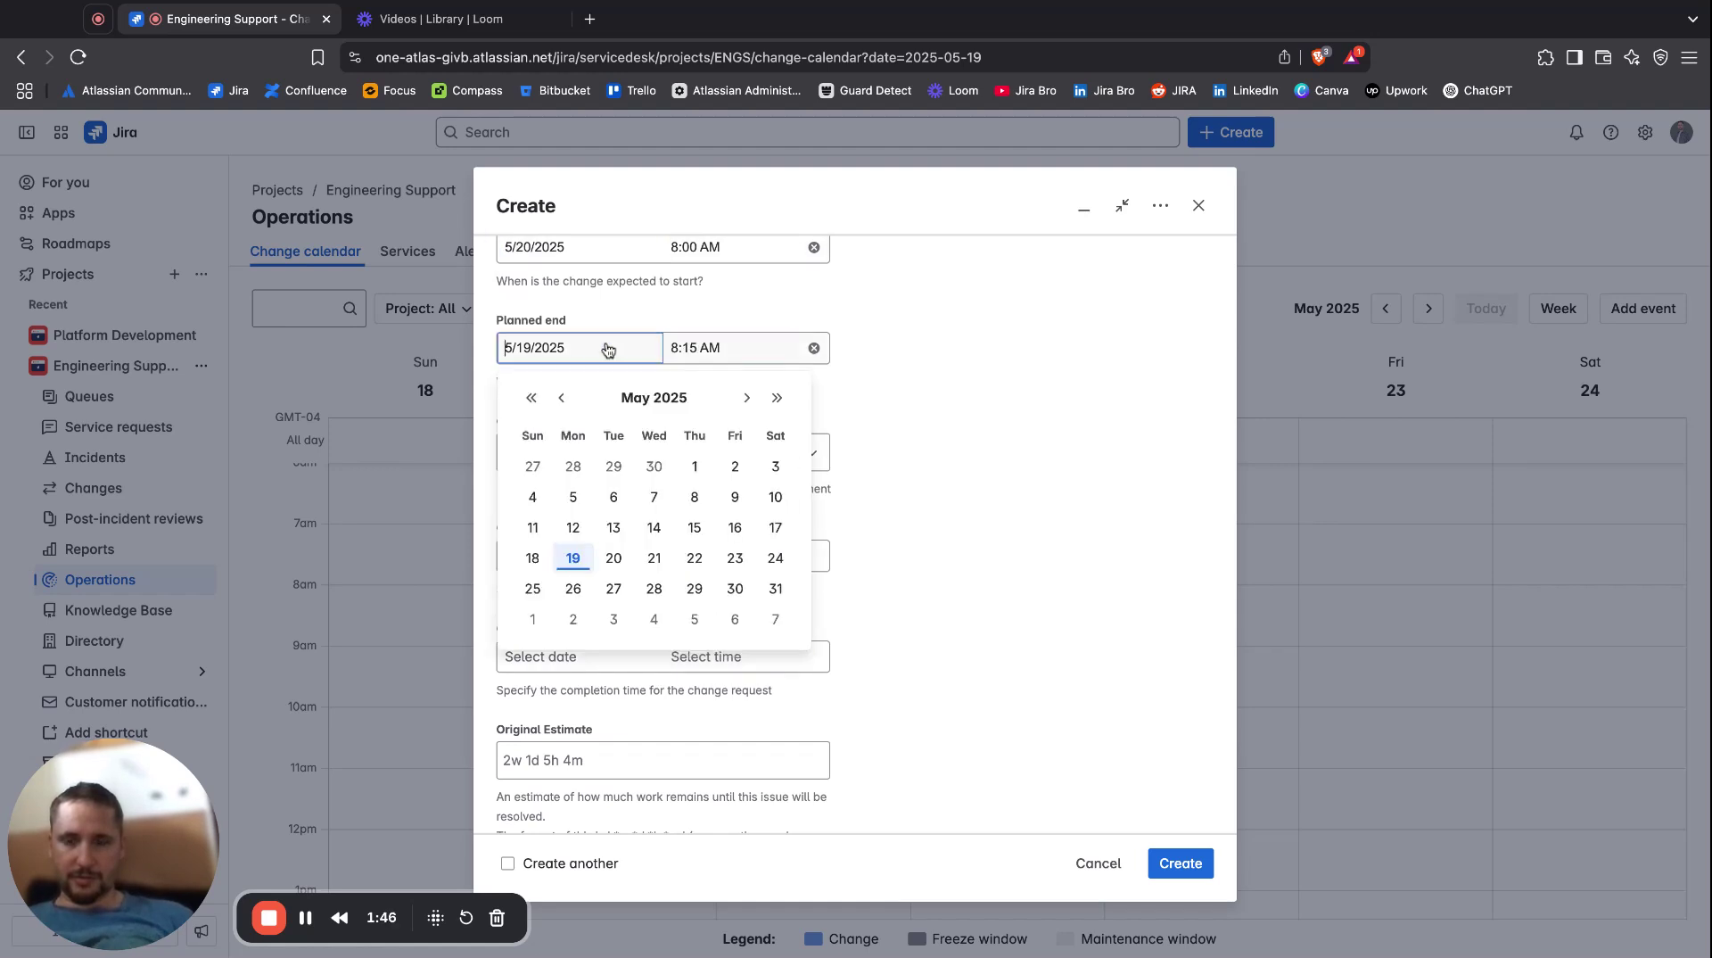
left_click(656, 565)
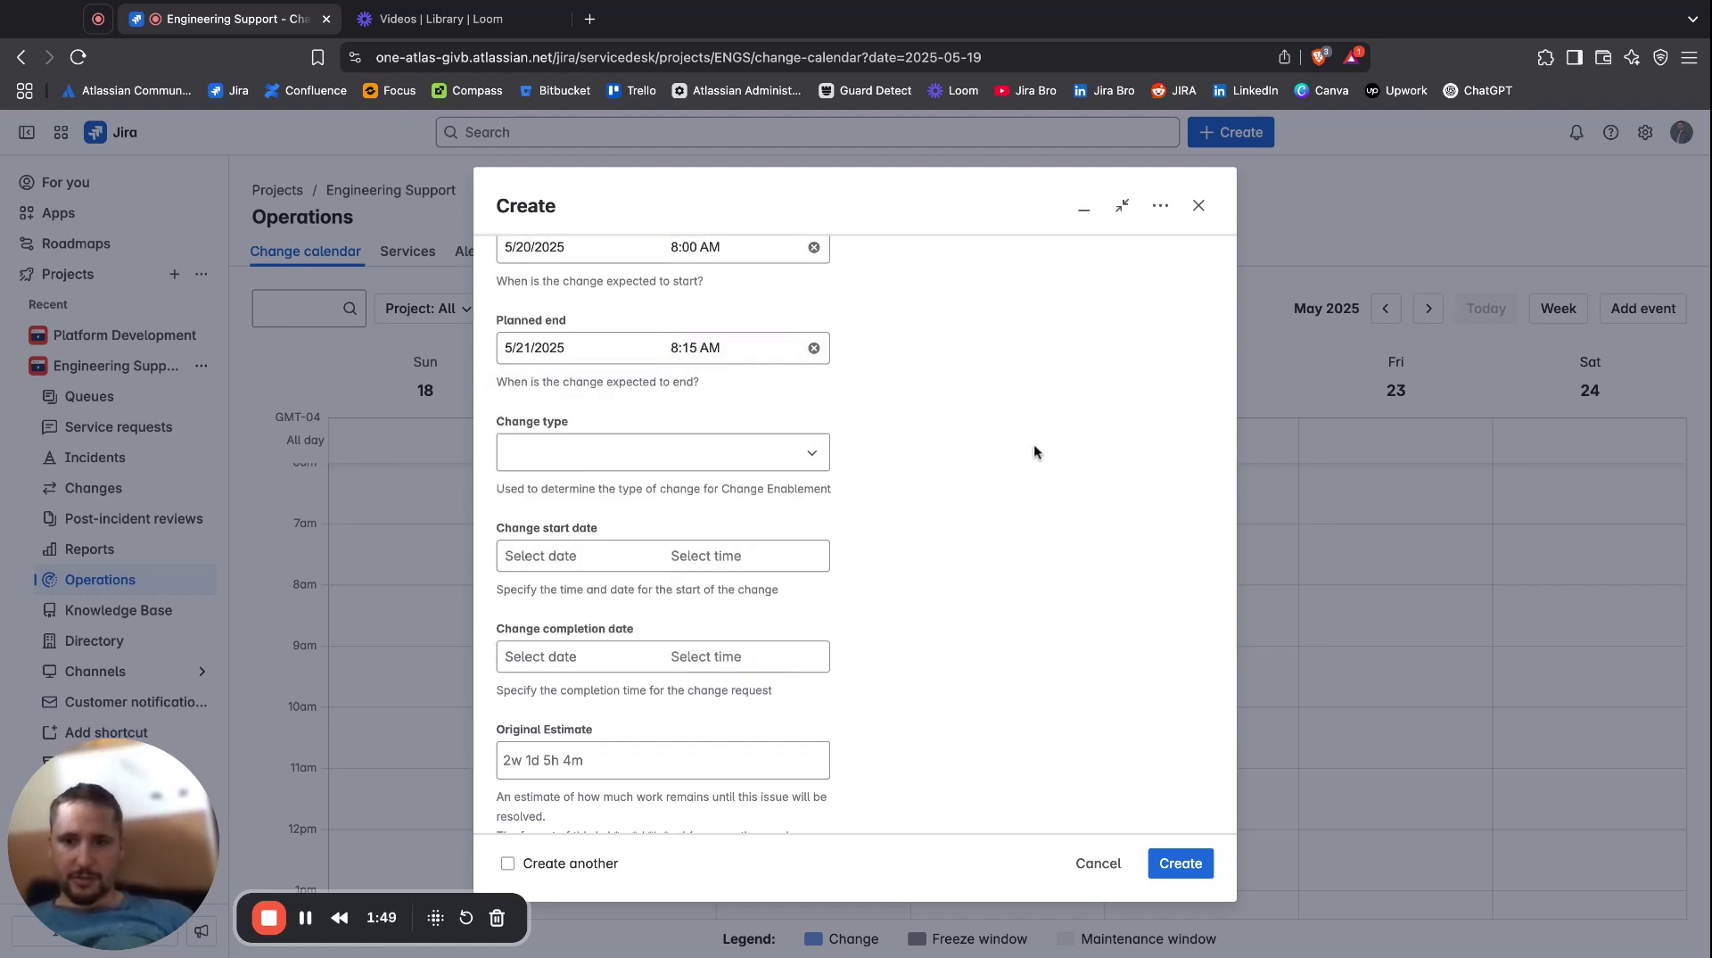
scroll(1034, 444, "down", 1)
Set the change type to Normal, correcting an initial Emergency choice.
left_click(805, 378)
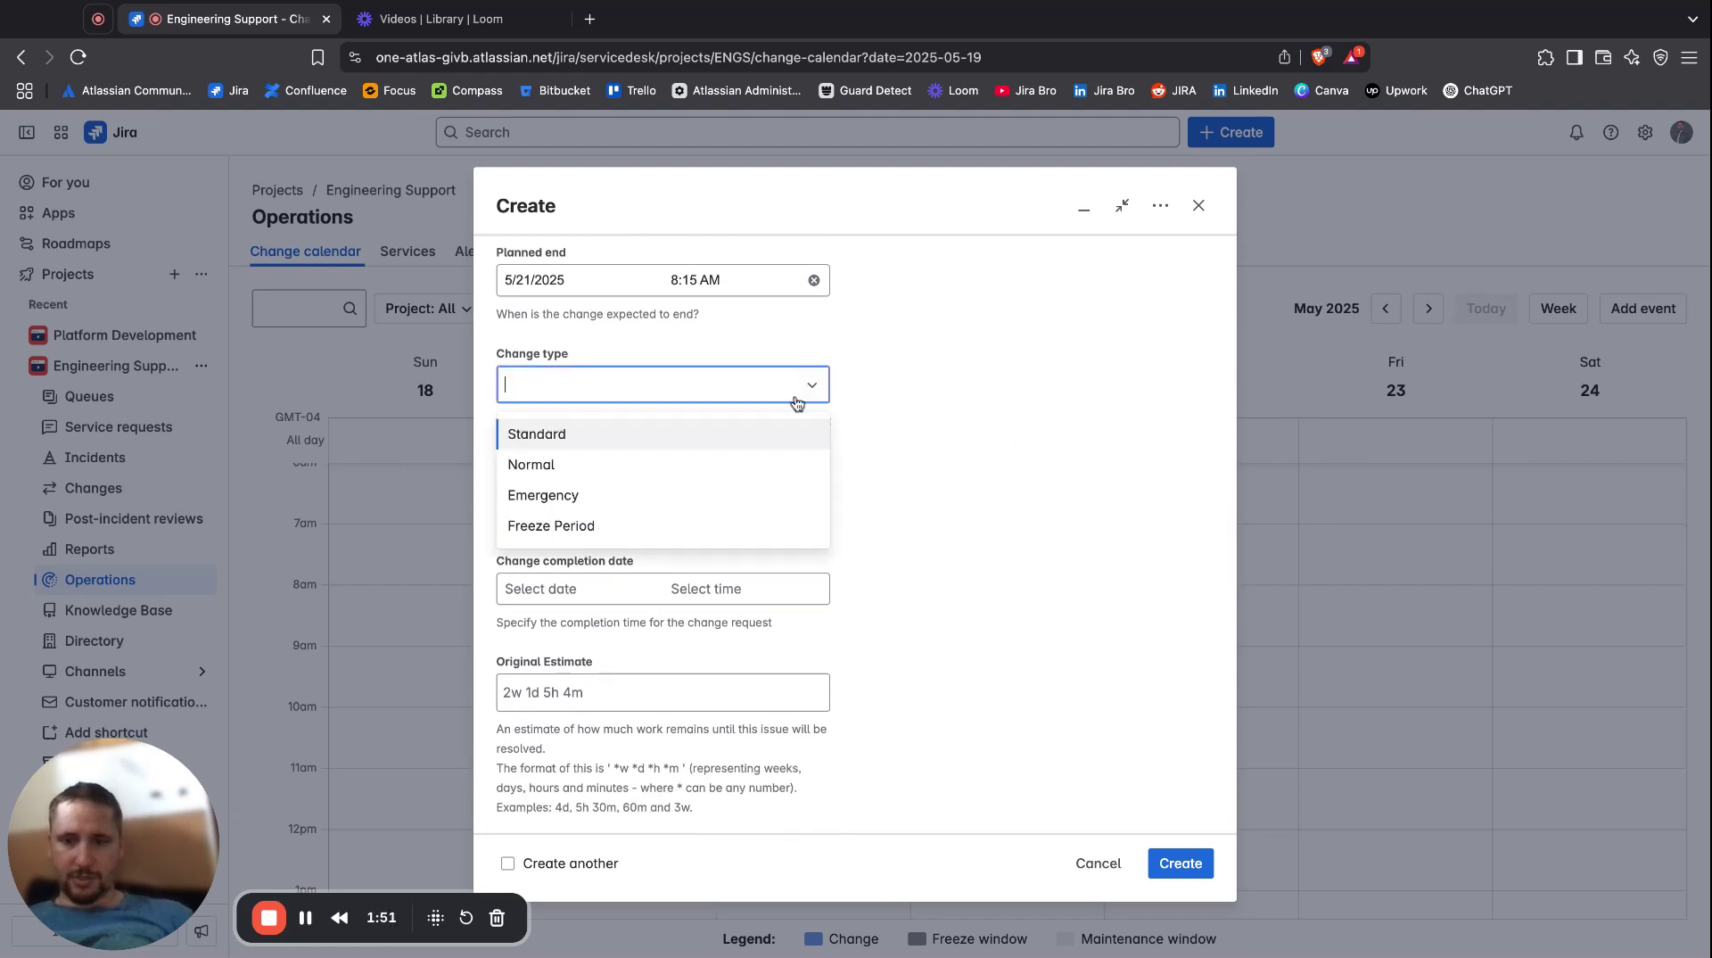
left_click(763, 488)
left_click(811, 384)
left_click(784, 464)
Leave the change start date unchanged and create the API Change request.
scroll(976, 505, "down", 2)
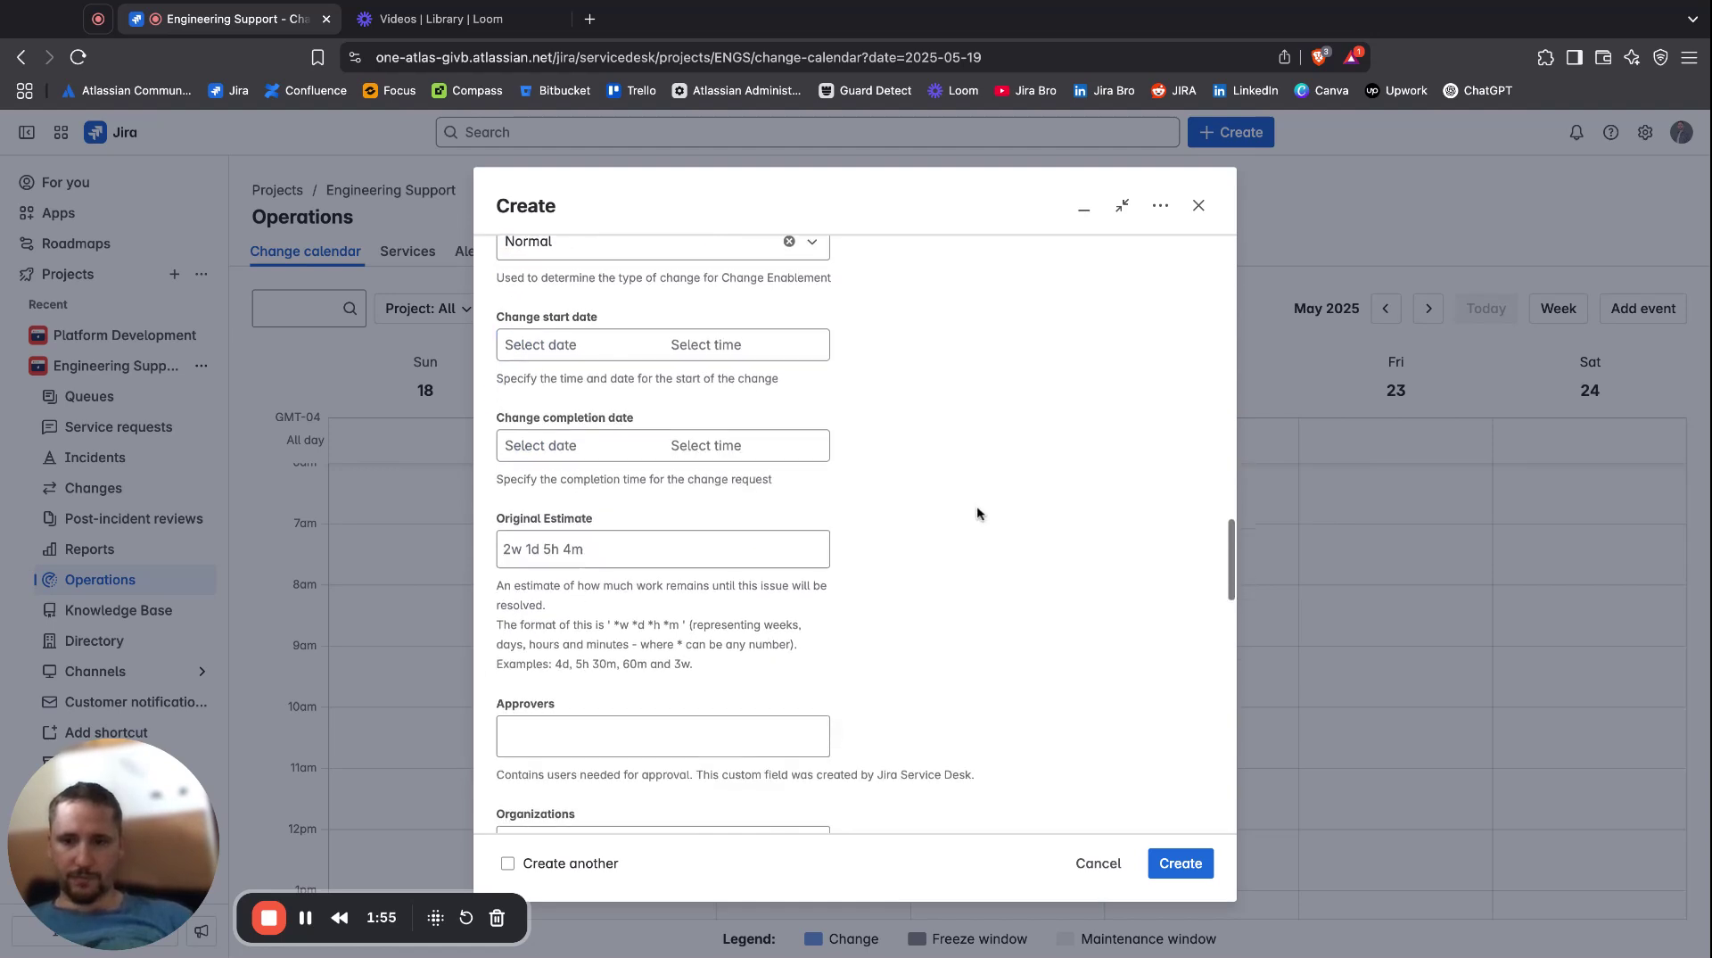
left_click(737, 343)
left_click(622, 349)
left_click(1078, 500)
scroll(939, 525, "down", 2)
scroll(938, 532, "down", 7)
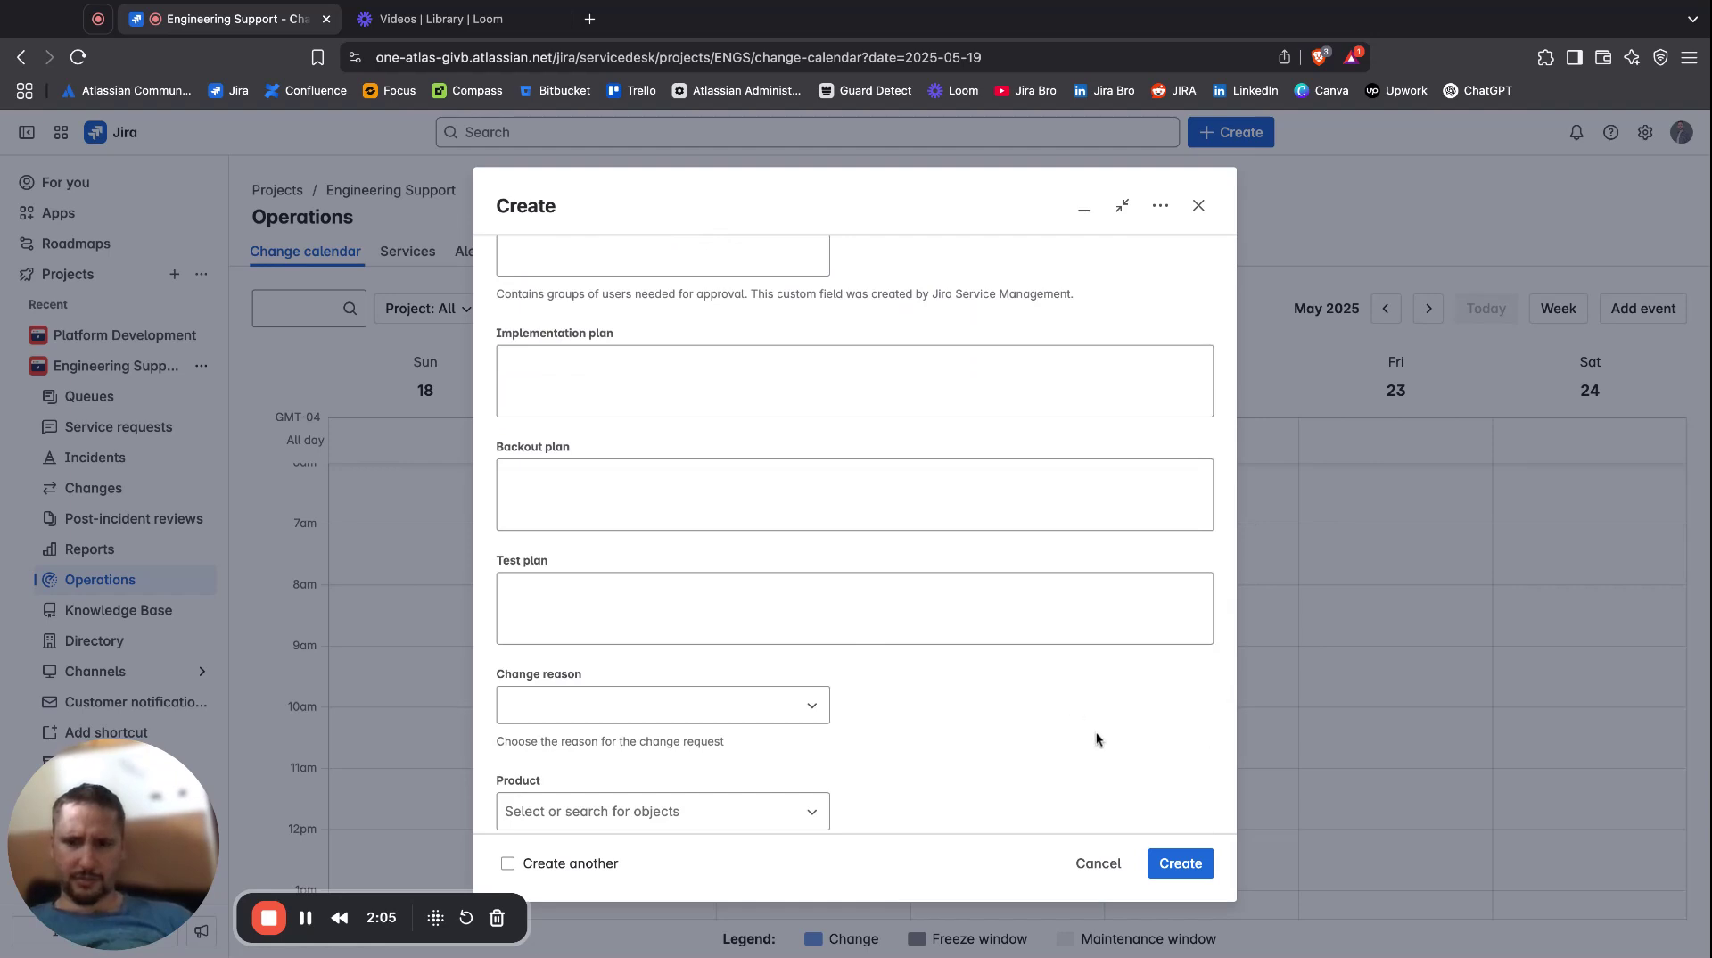
left_click(1179, 864)
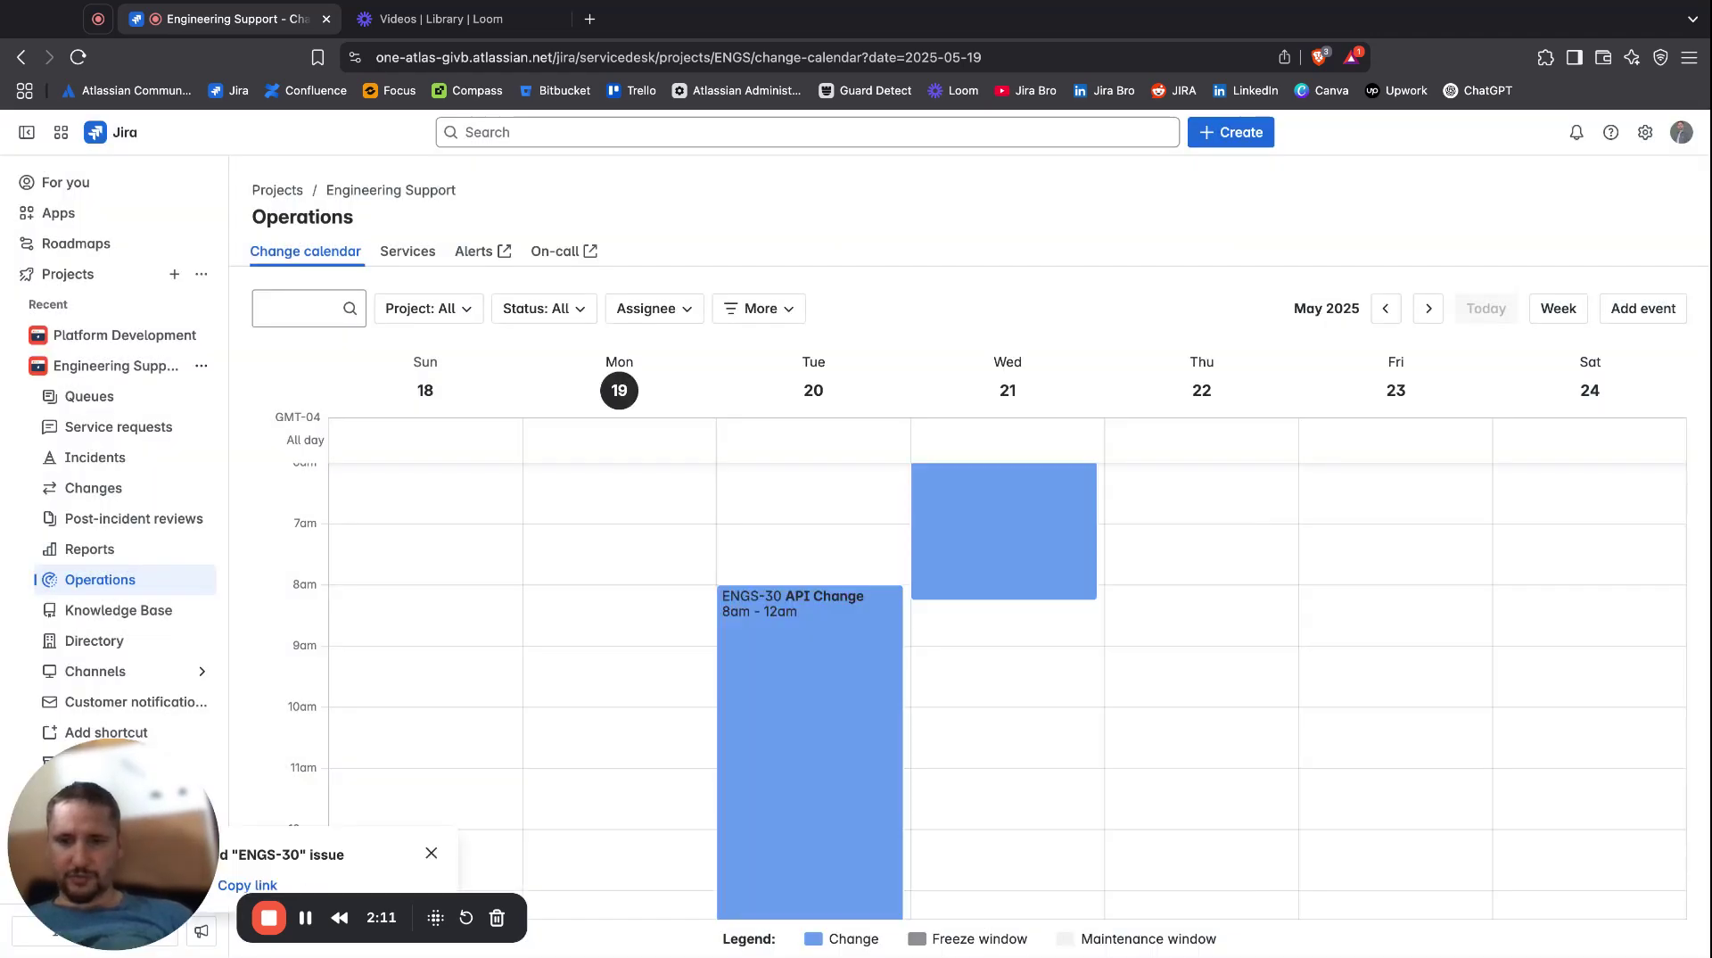
scroll(1106, 680, "down", 3)
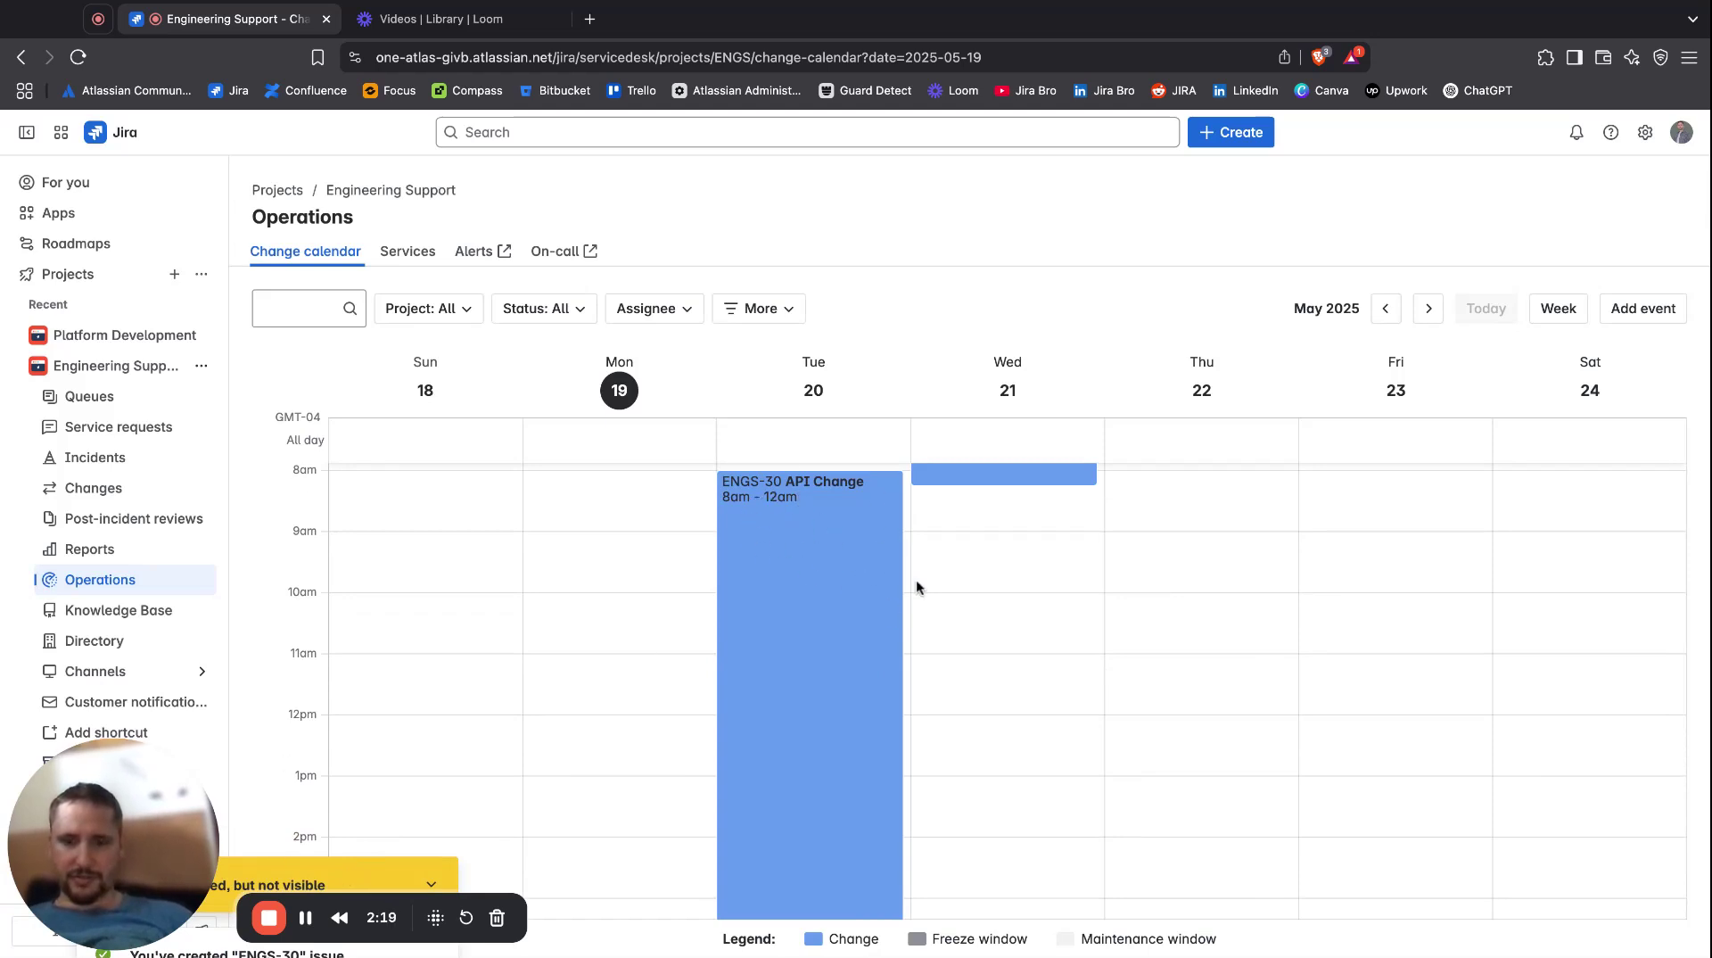
scroll(836, 592, "up", 2)
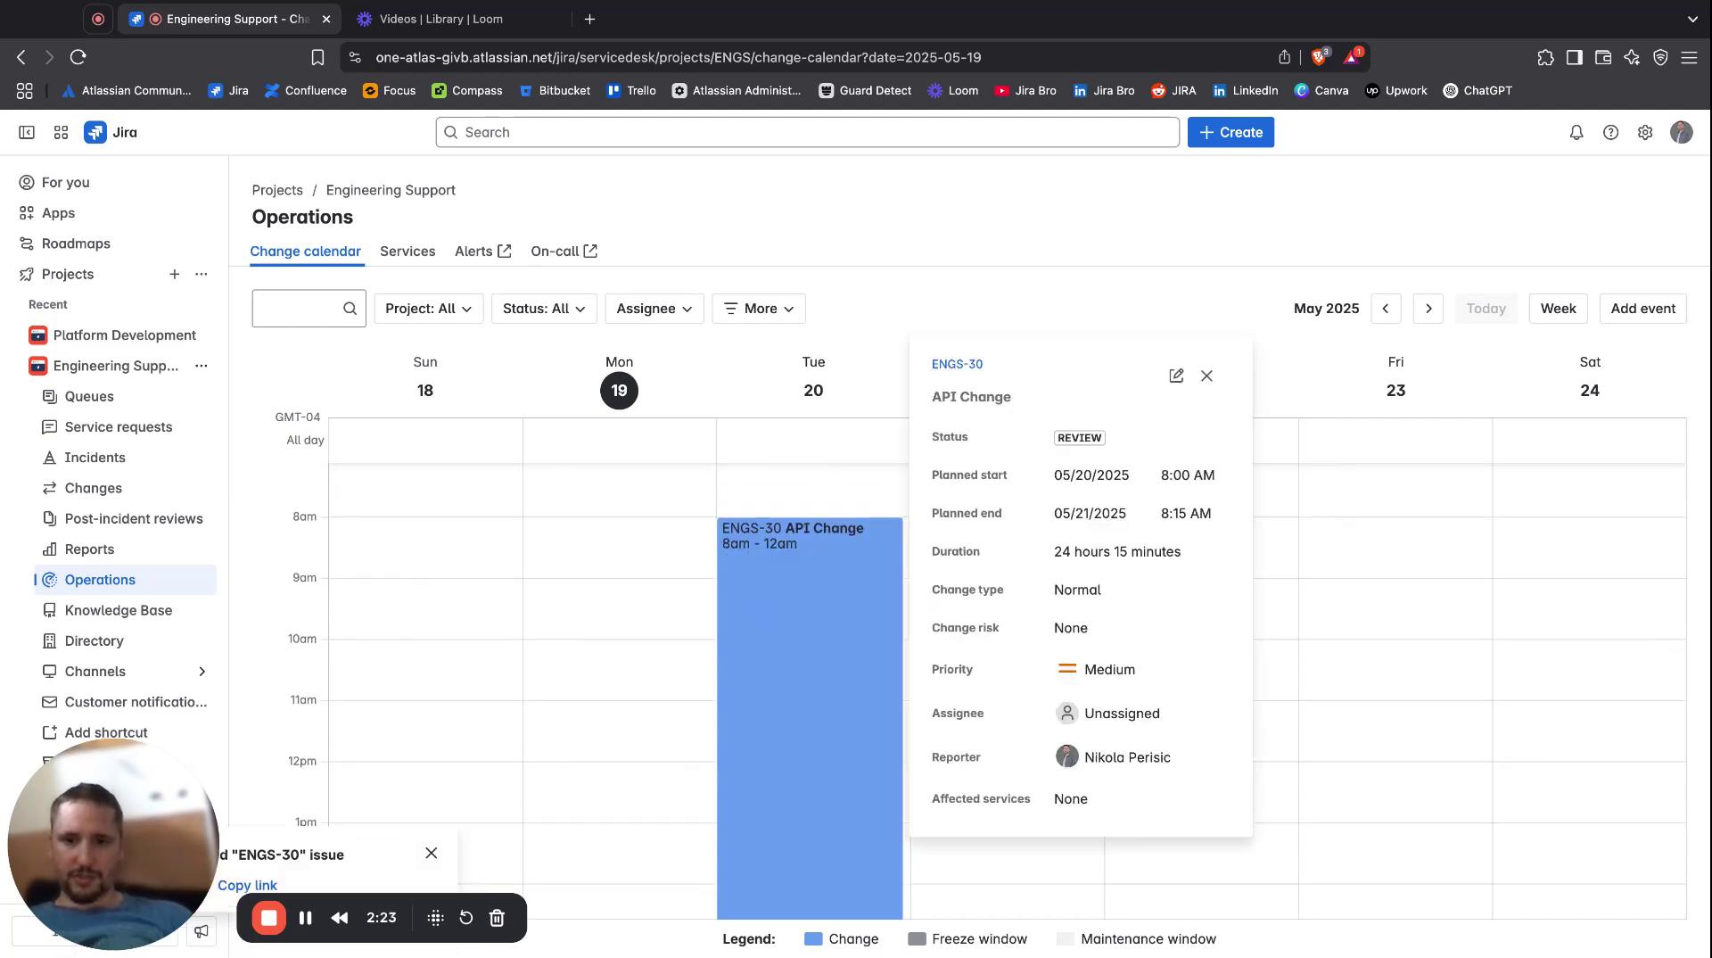
left_click(882, 553)
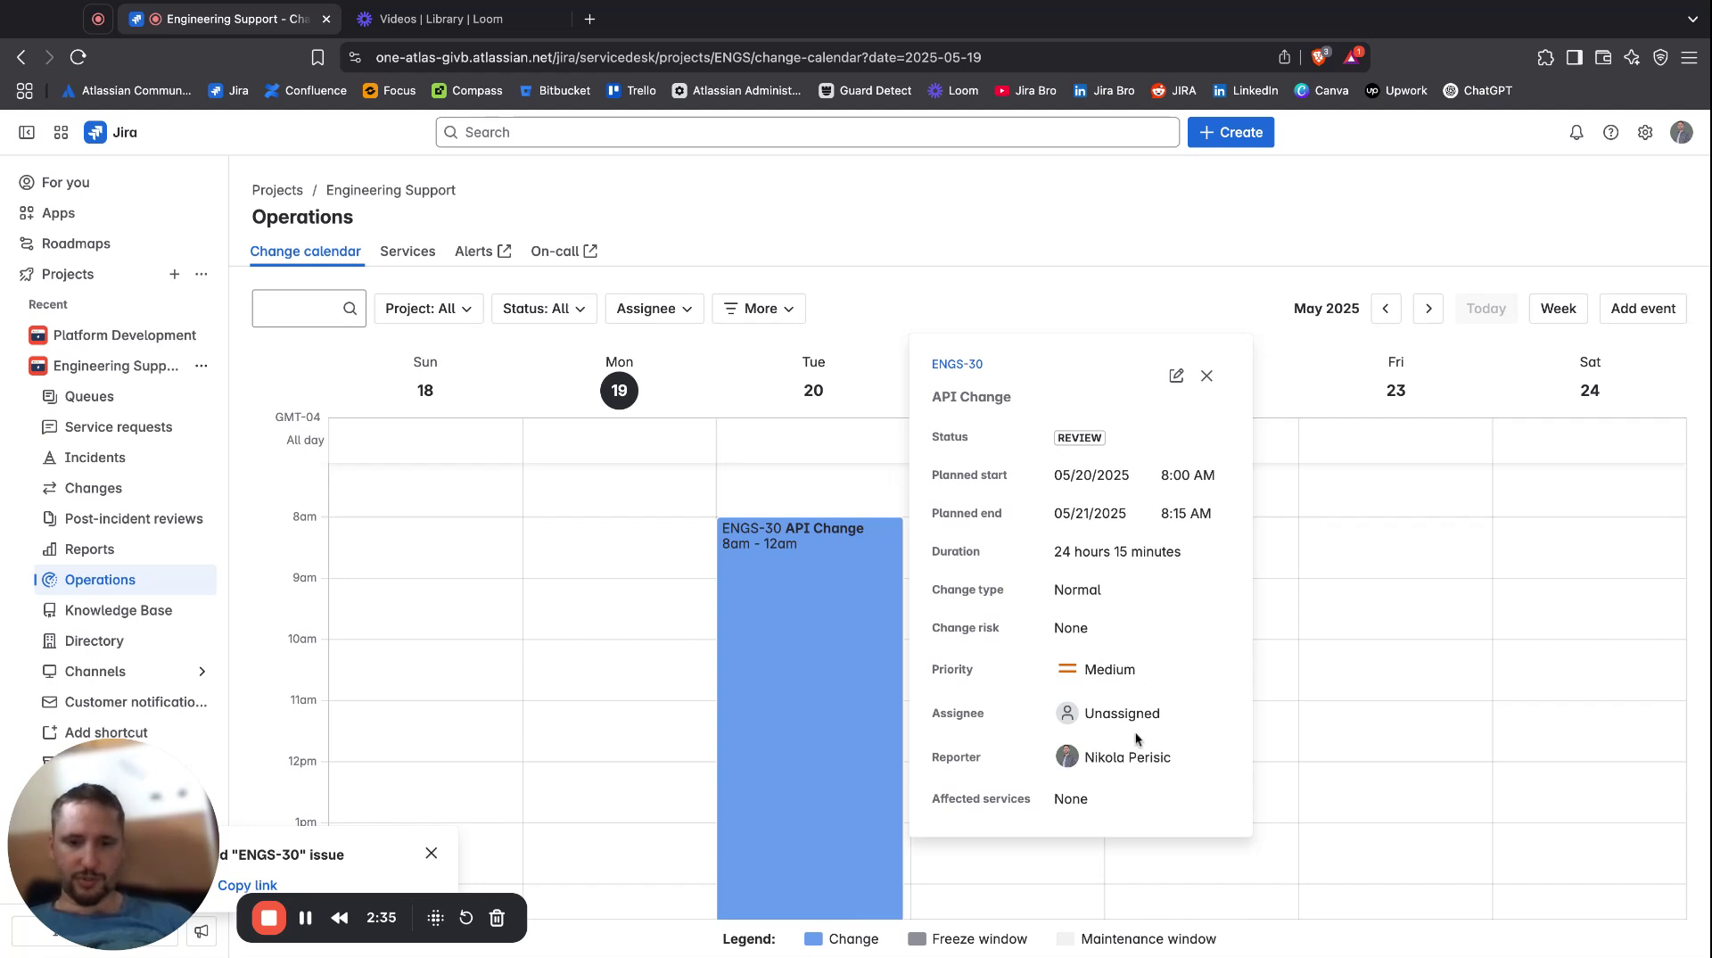
left_click(1207, 376)
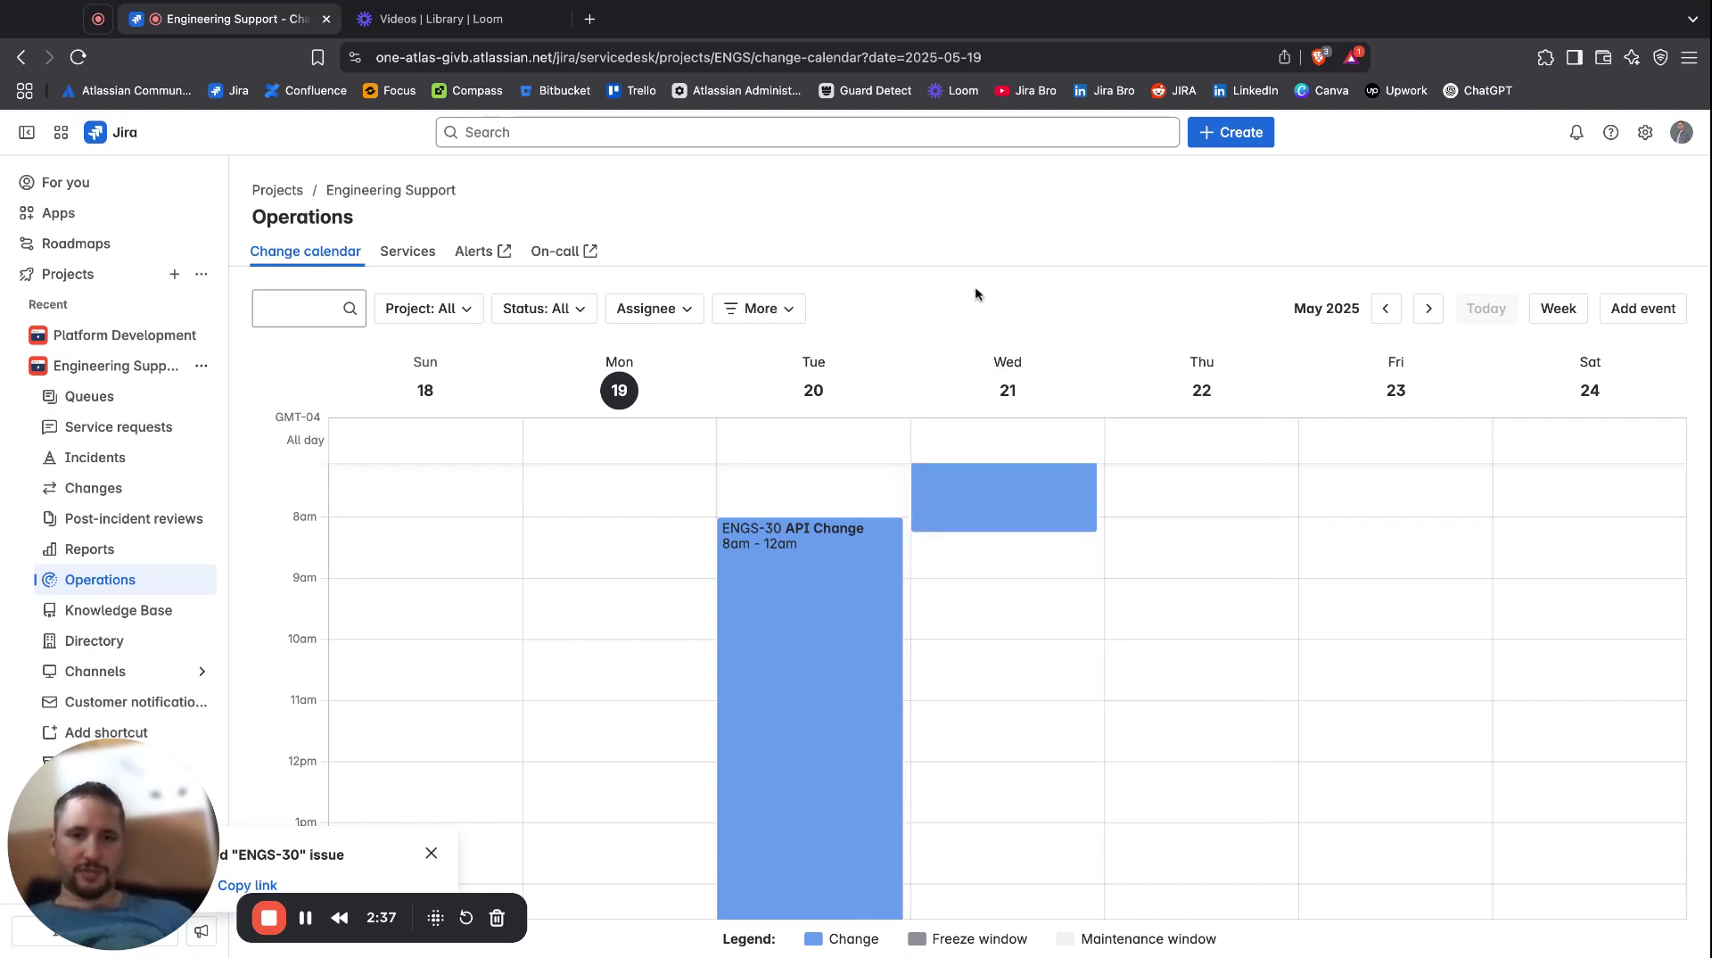
left_click(1644, 310)
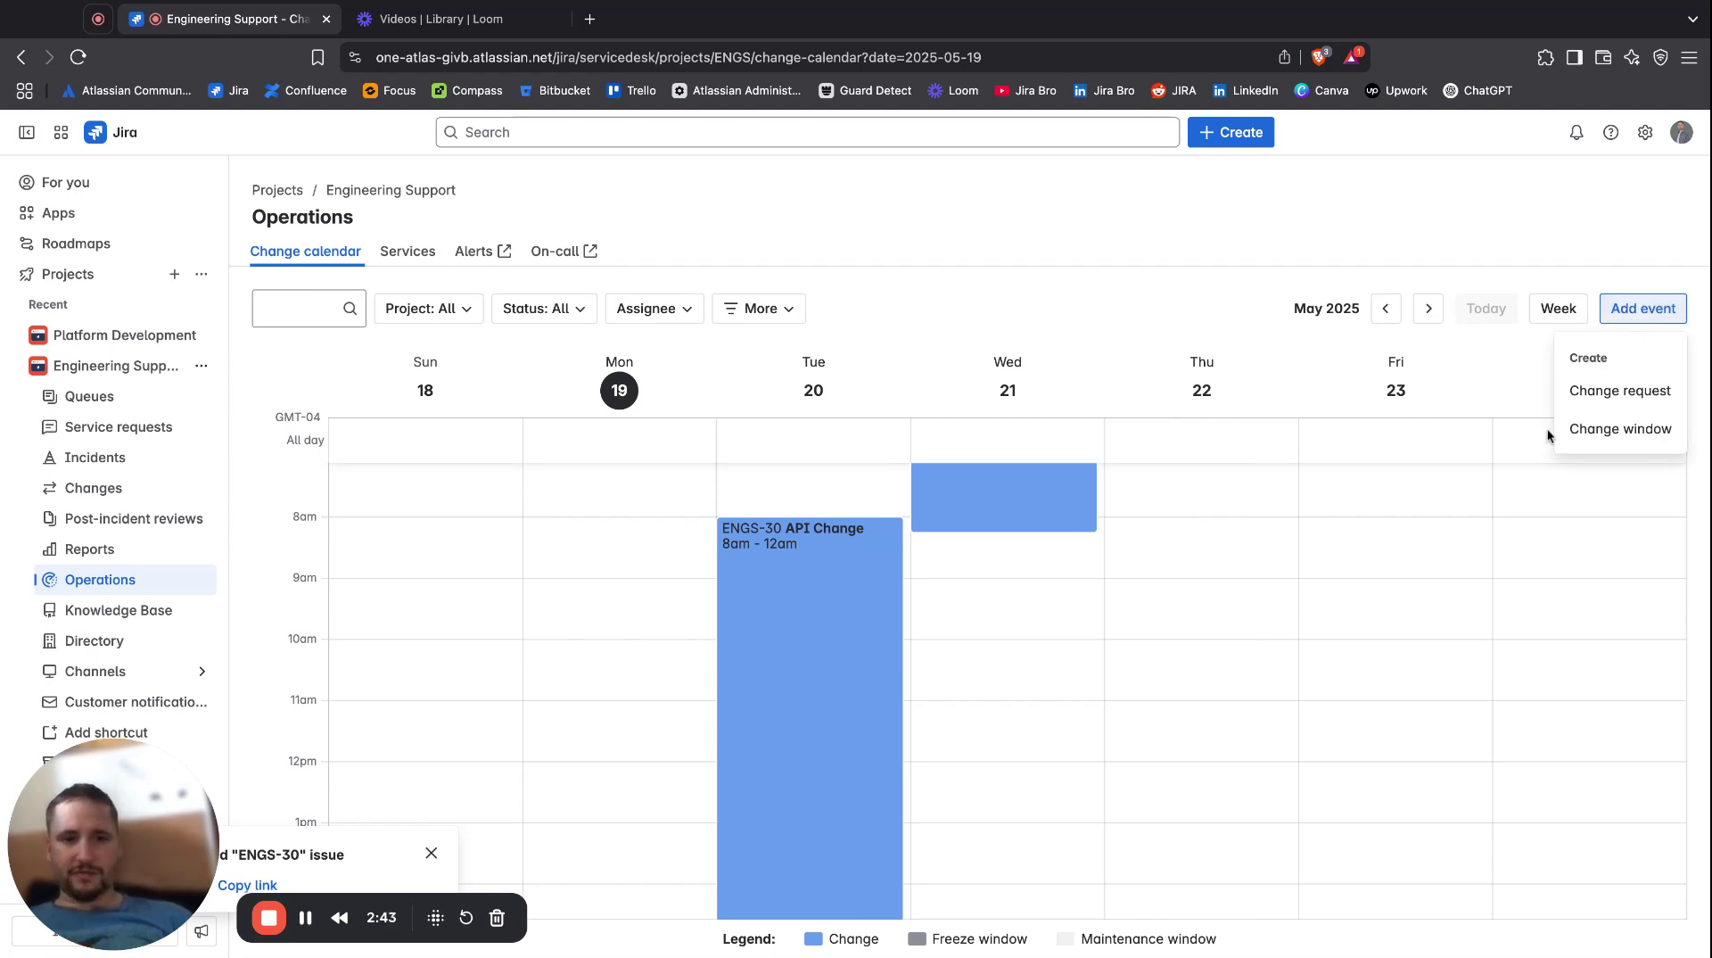
left_click(1024, 335)
scroll(1024, 338, "down", 1)
scroll(1026, 357, "up", 1)
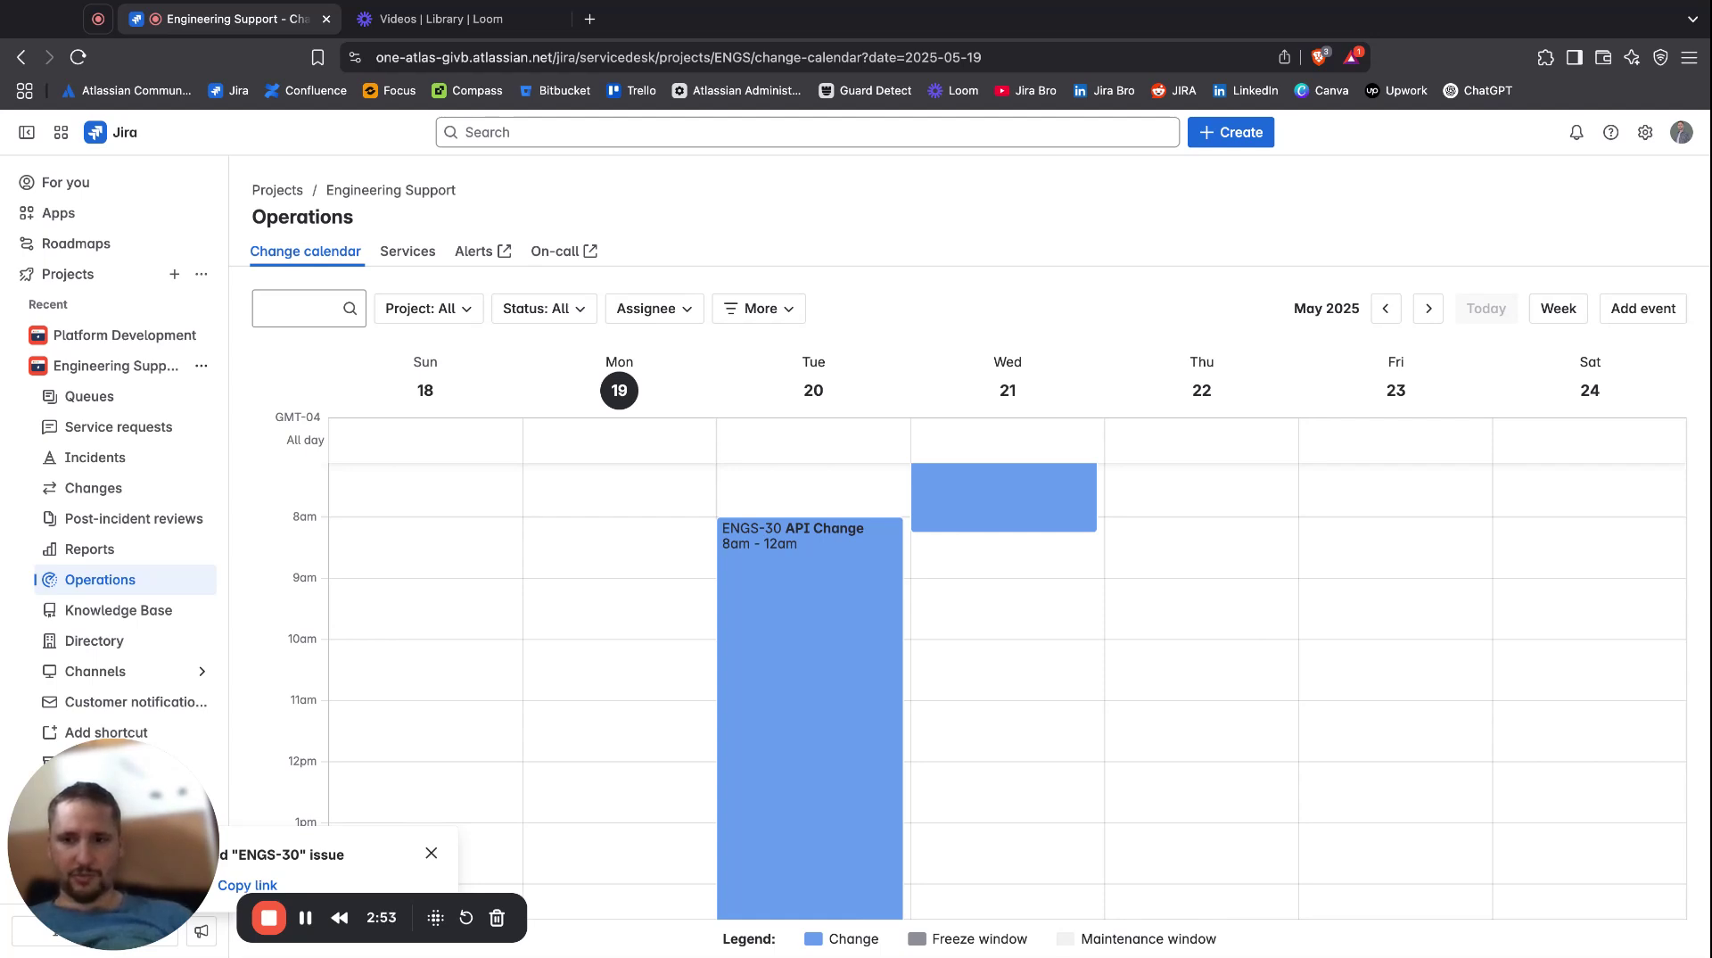
Browse the Services list, including Billing, Online Sales and Payment Processing with tiers and owners.
left_click(410, 253)
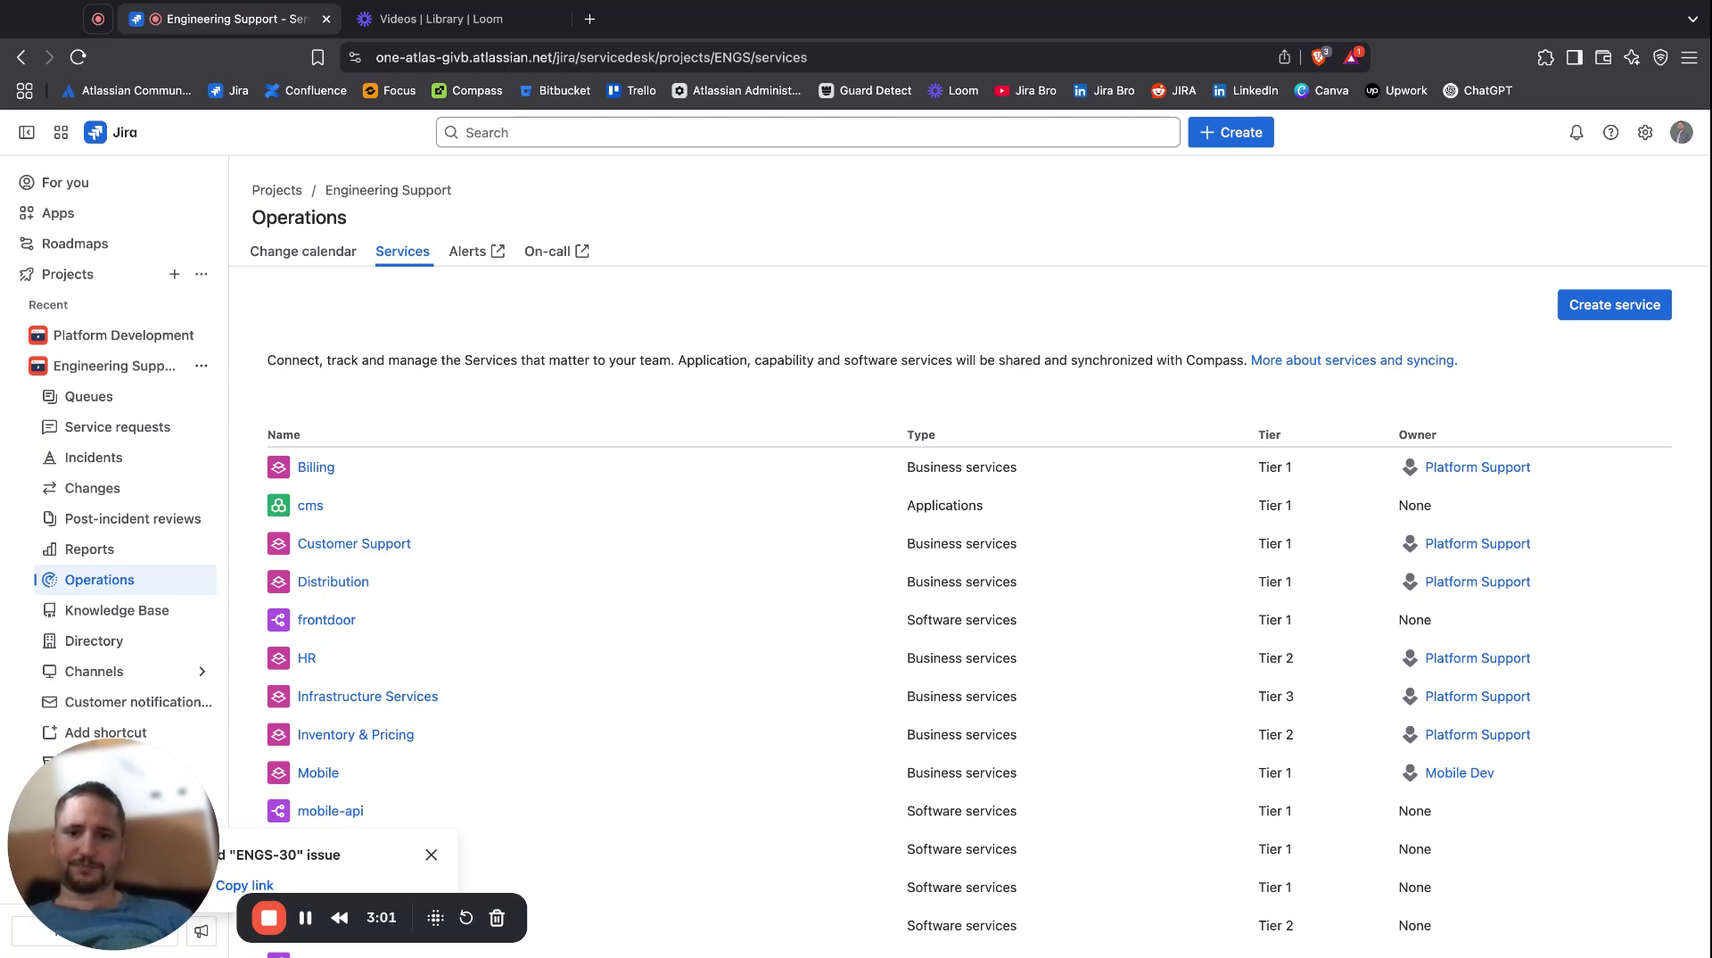
scroll(629, 585, "down", 4)
scroll(629, 591, "down", 2)
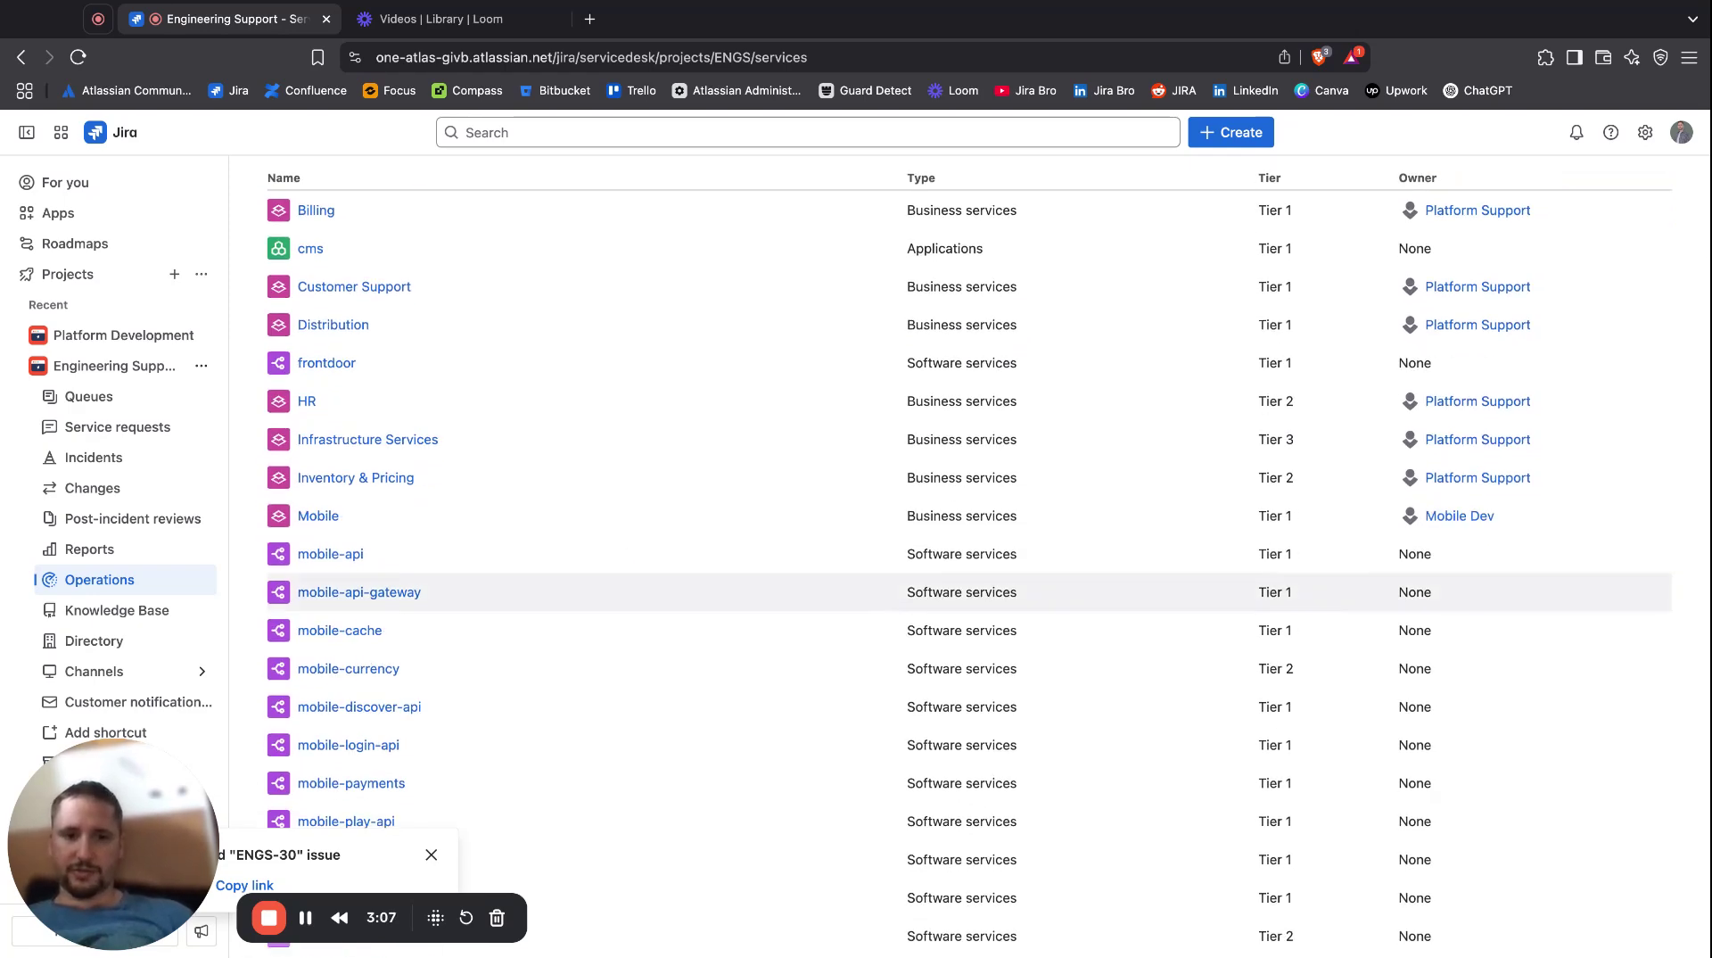
scroll(629, 593, "down", 10)
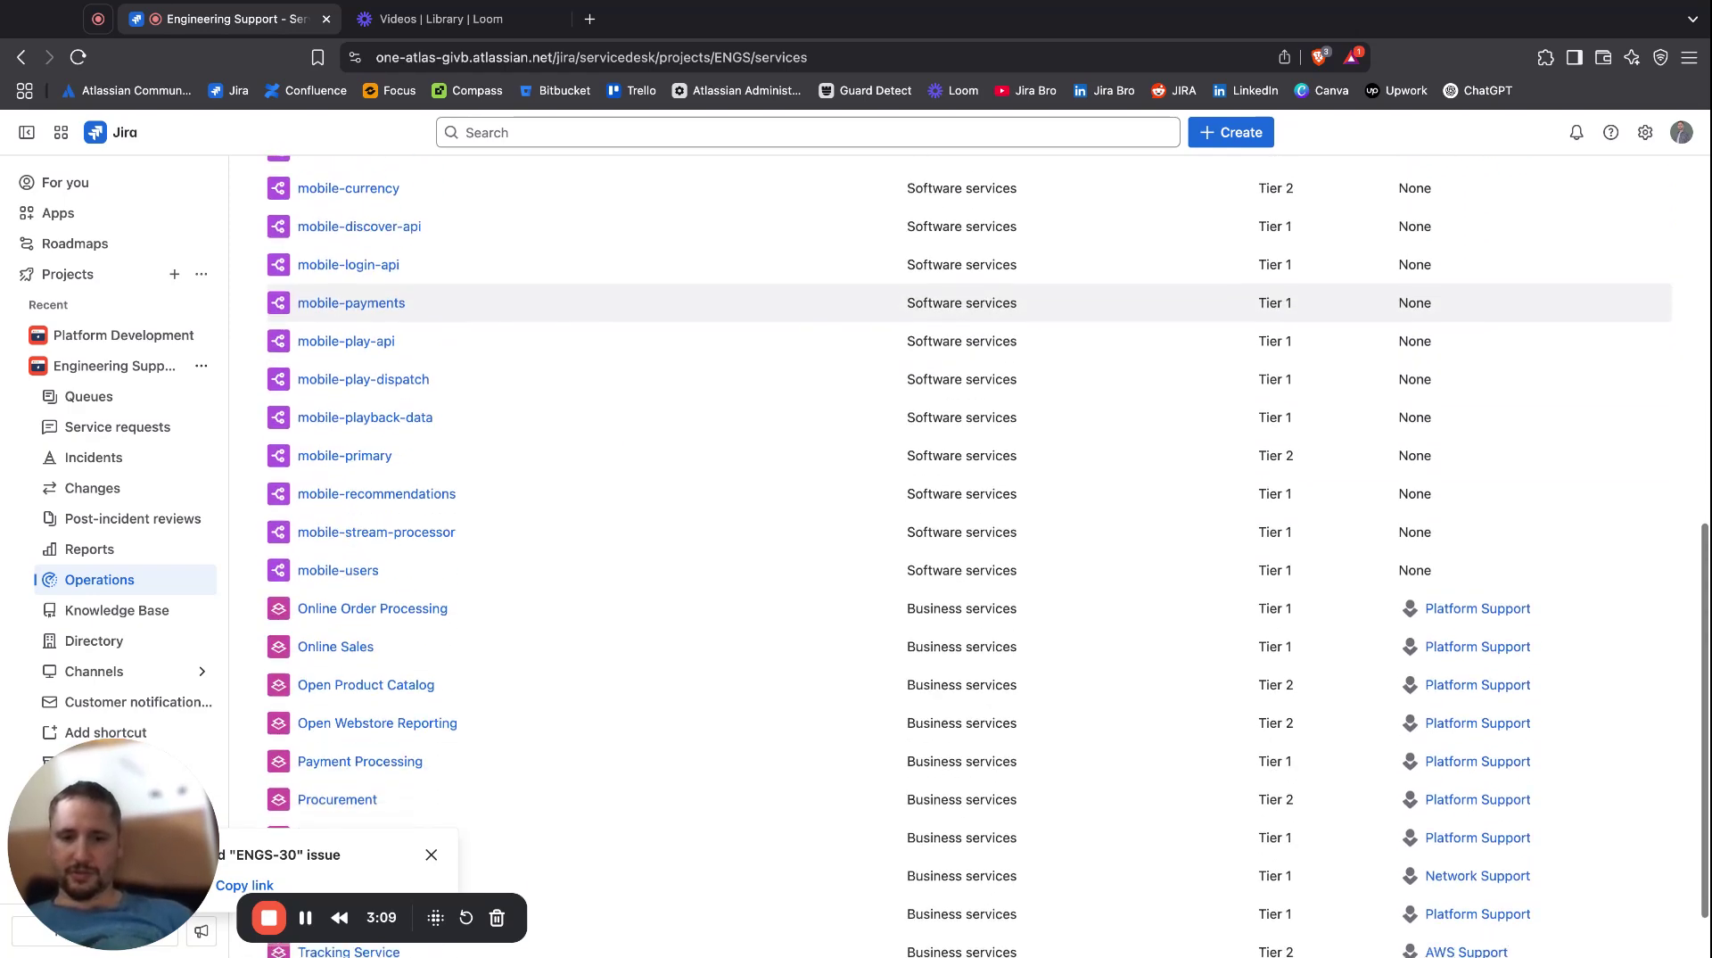
scroll(629, 593, "down", 2)
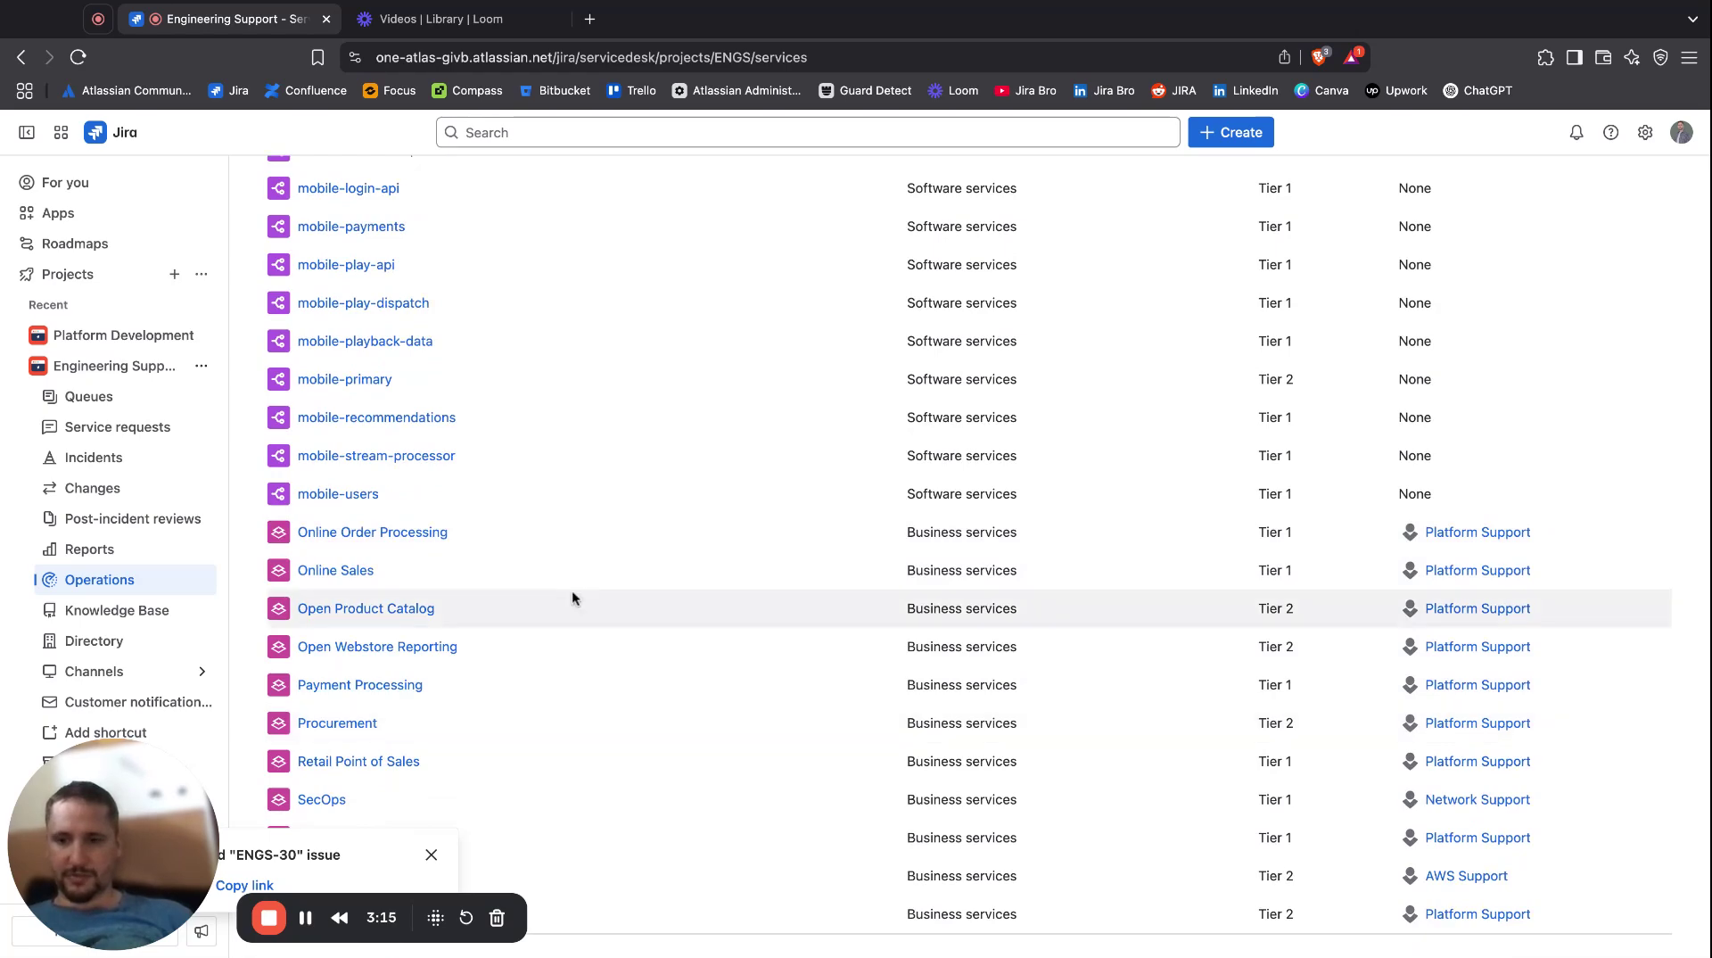
scroll(573, 598, "up", 1)
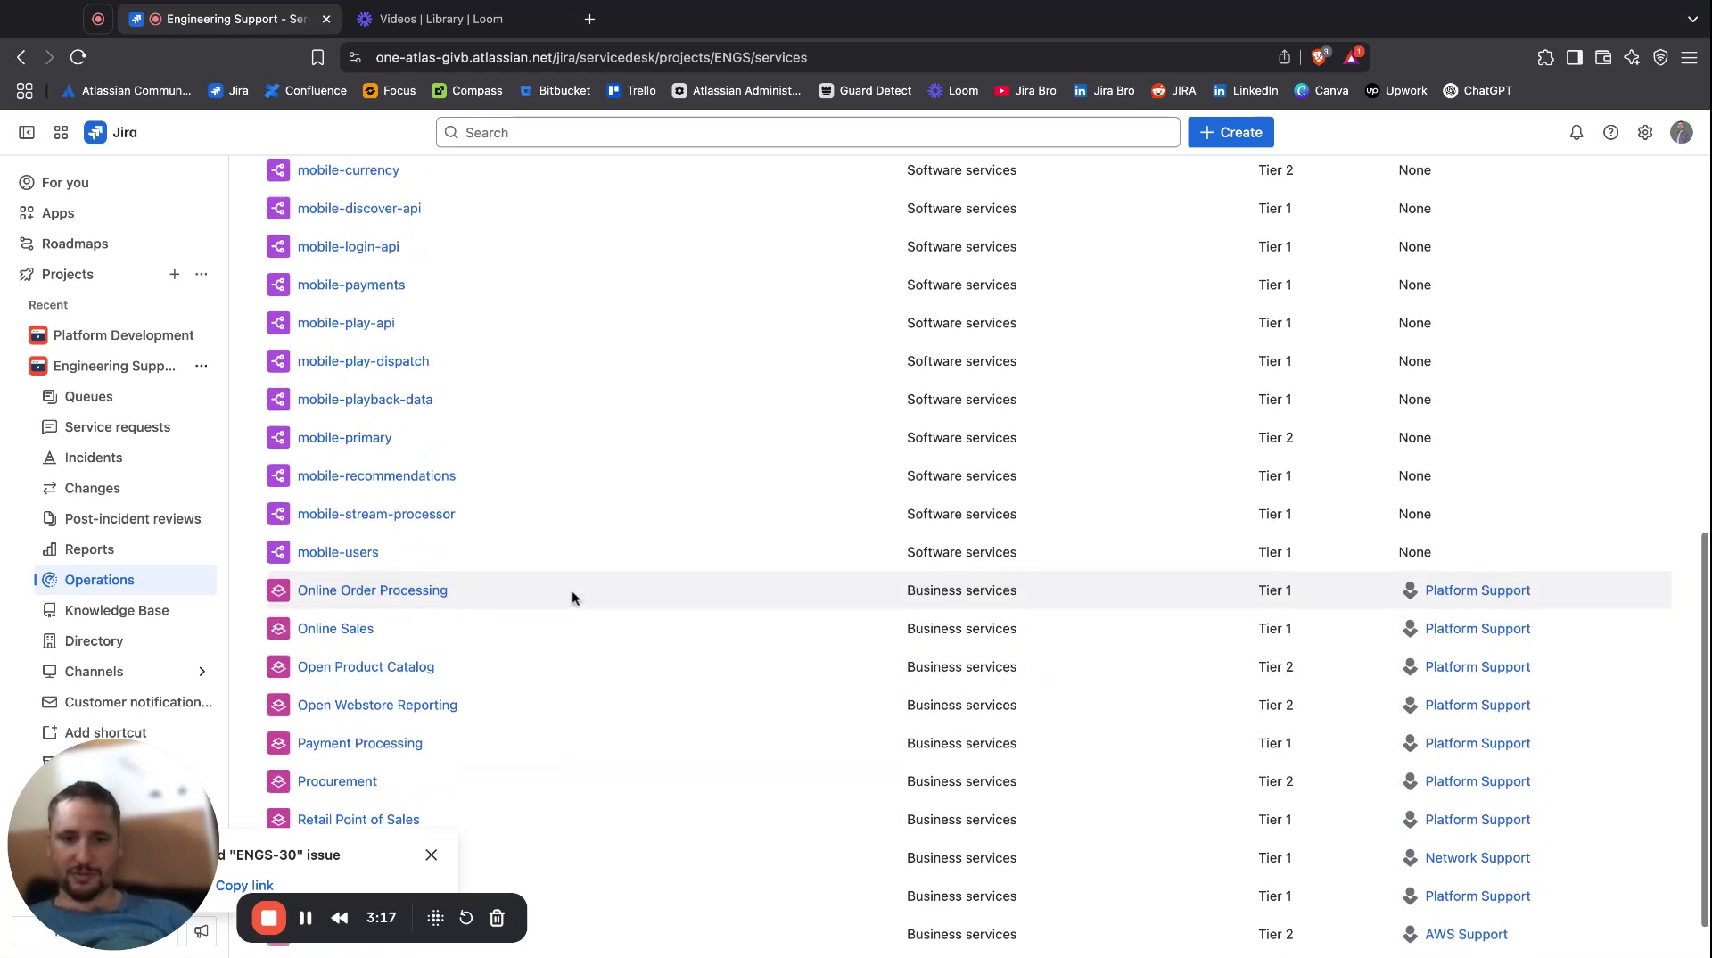
left_click(346, 639)
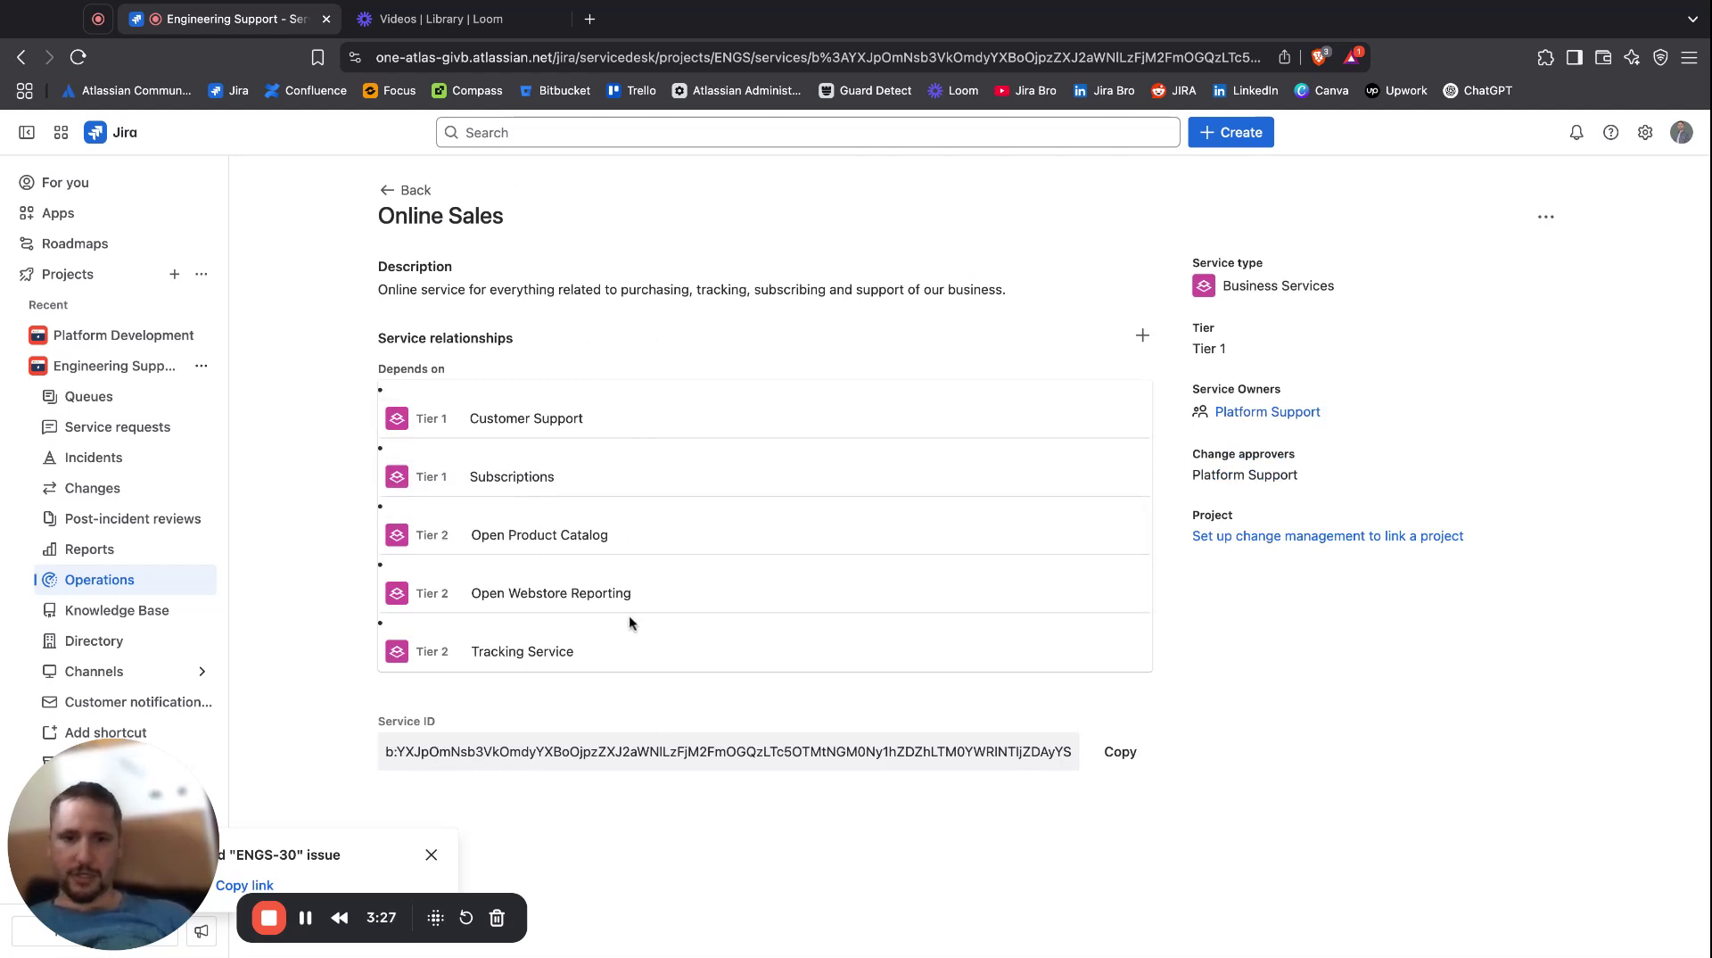
triple_click(380, 368)
left_click(486, 357)
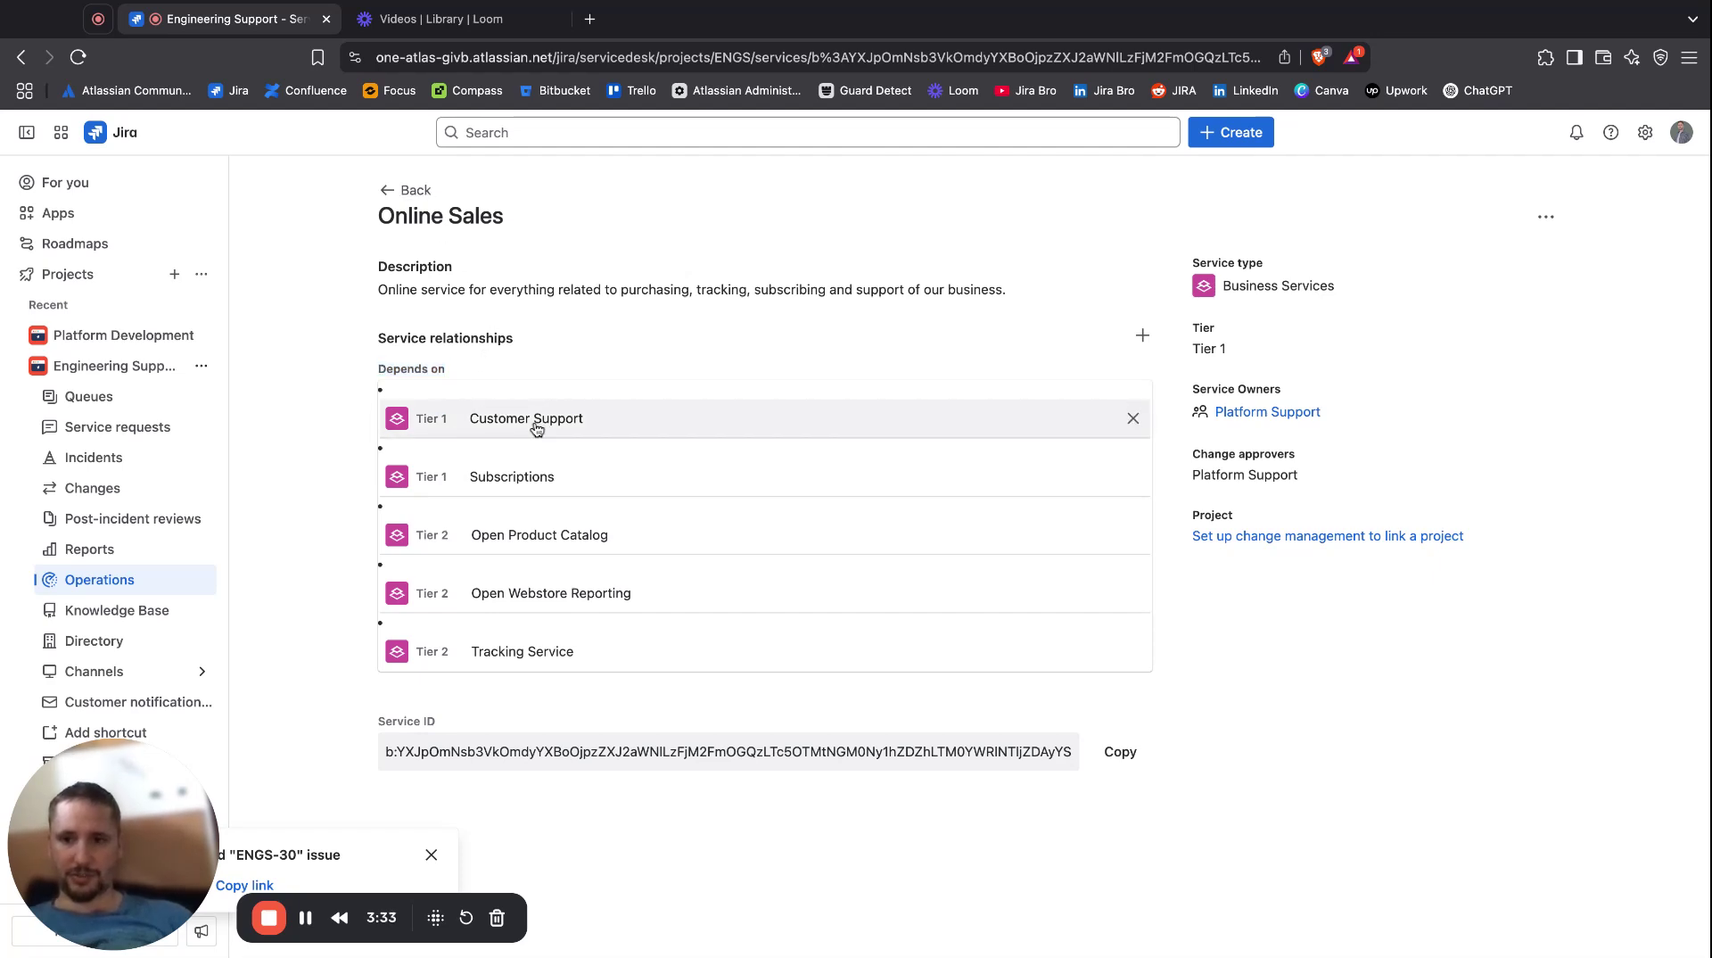
left_click(572, 434)
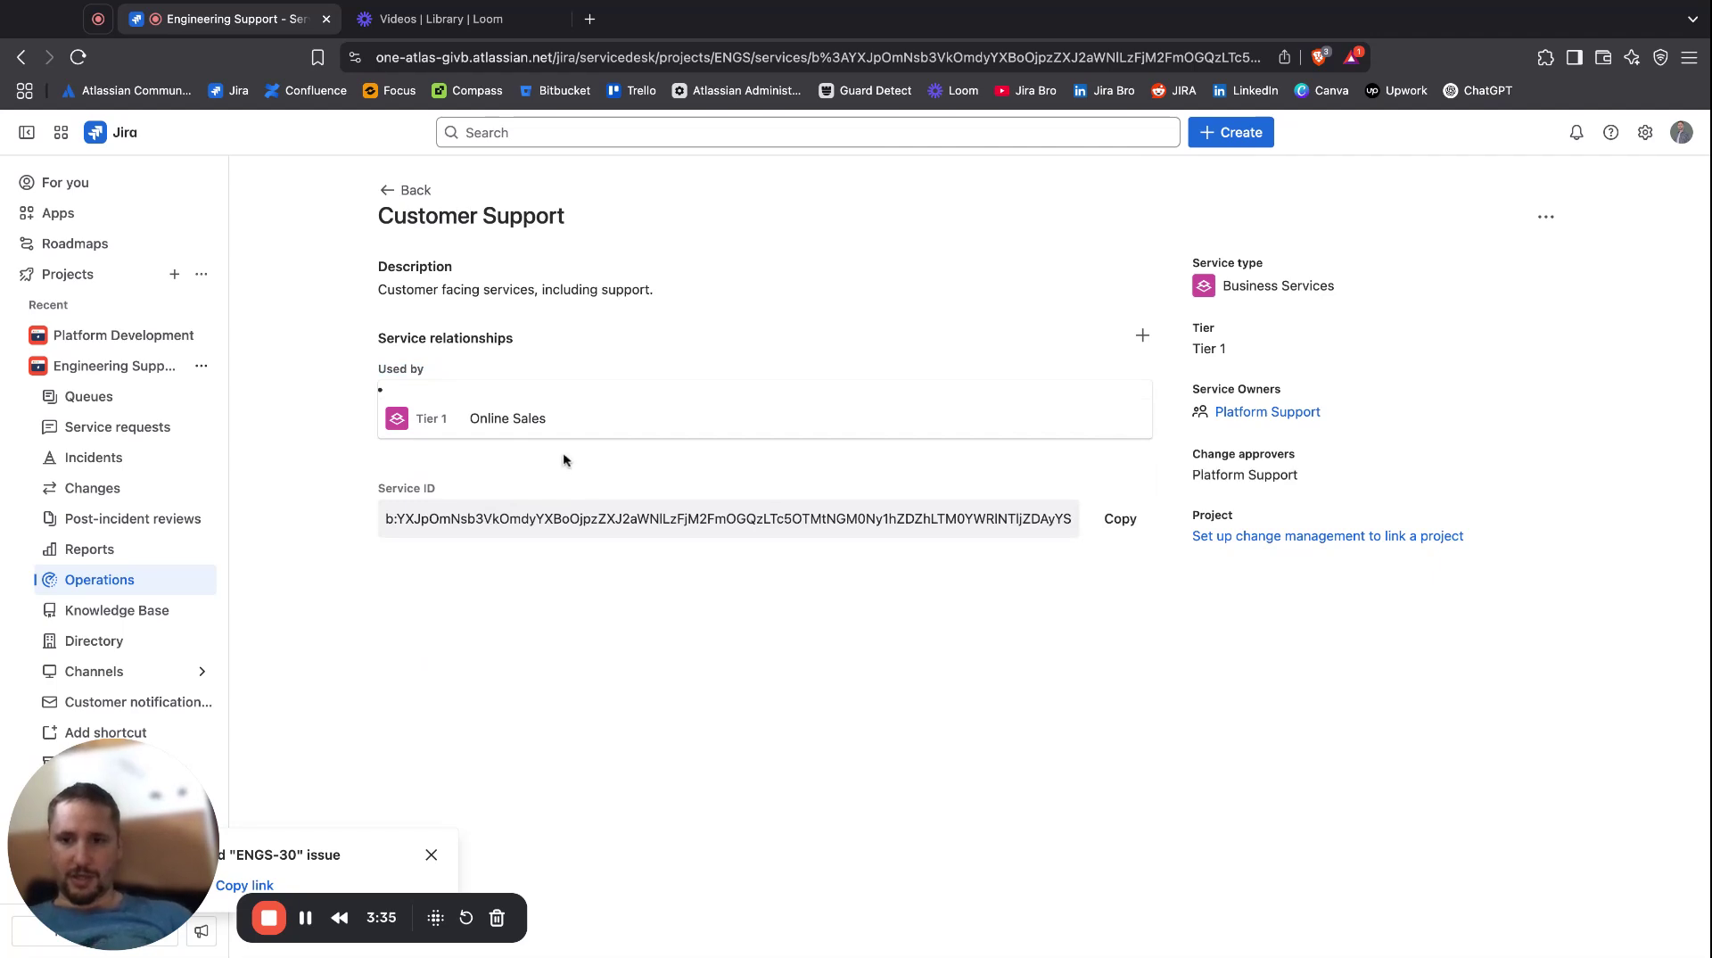
triple_click(372, 374)
left_click(372, 374)
left_click(389, 193)
scroll(808, 648, "down", 10)
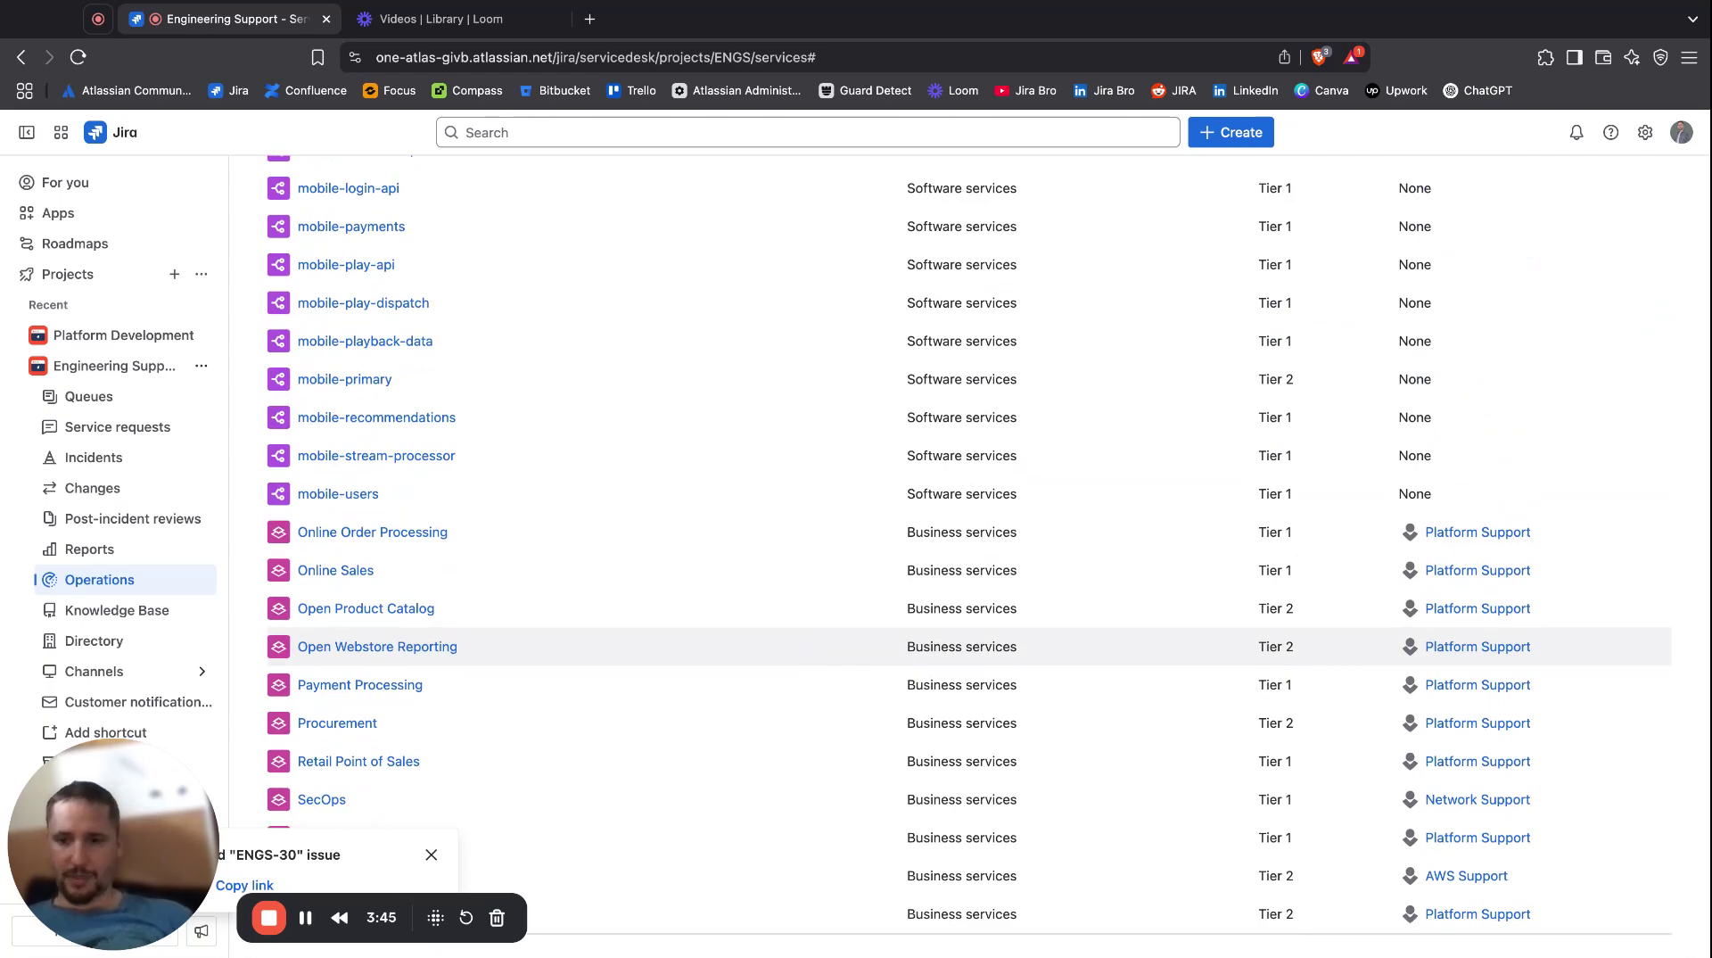
scroll(984, 674, "up", 10)
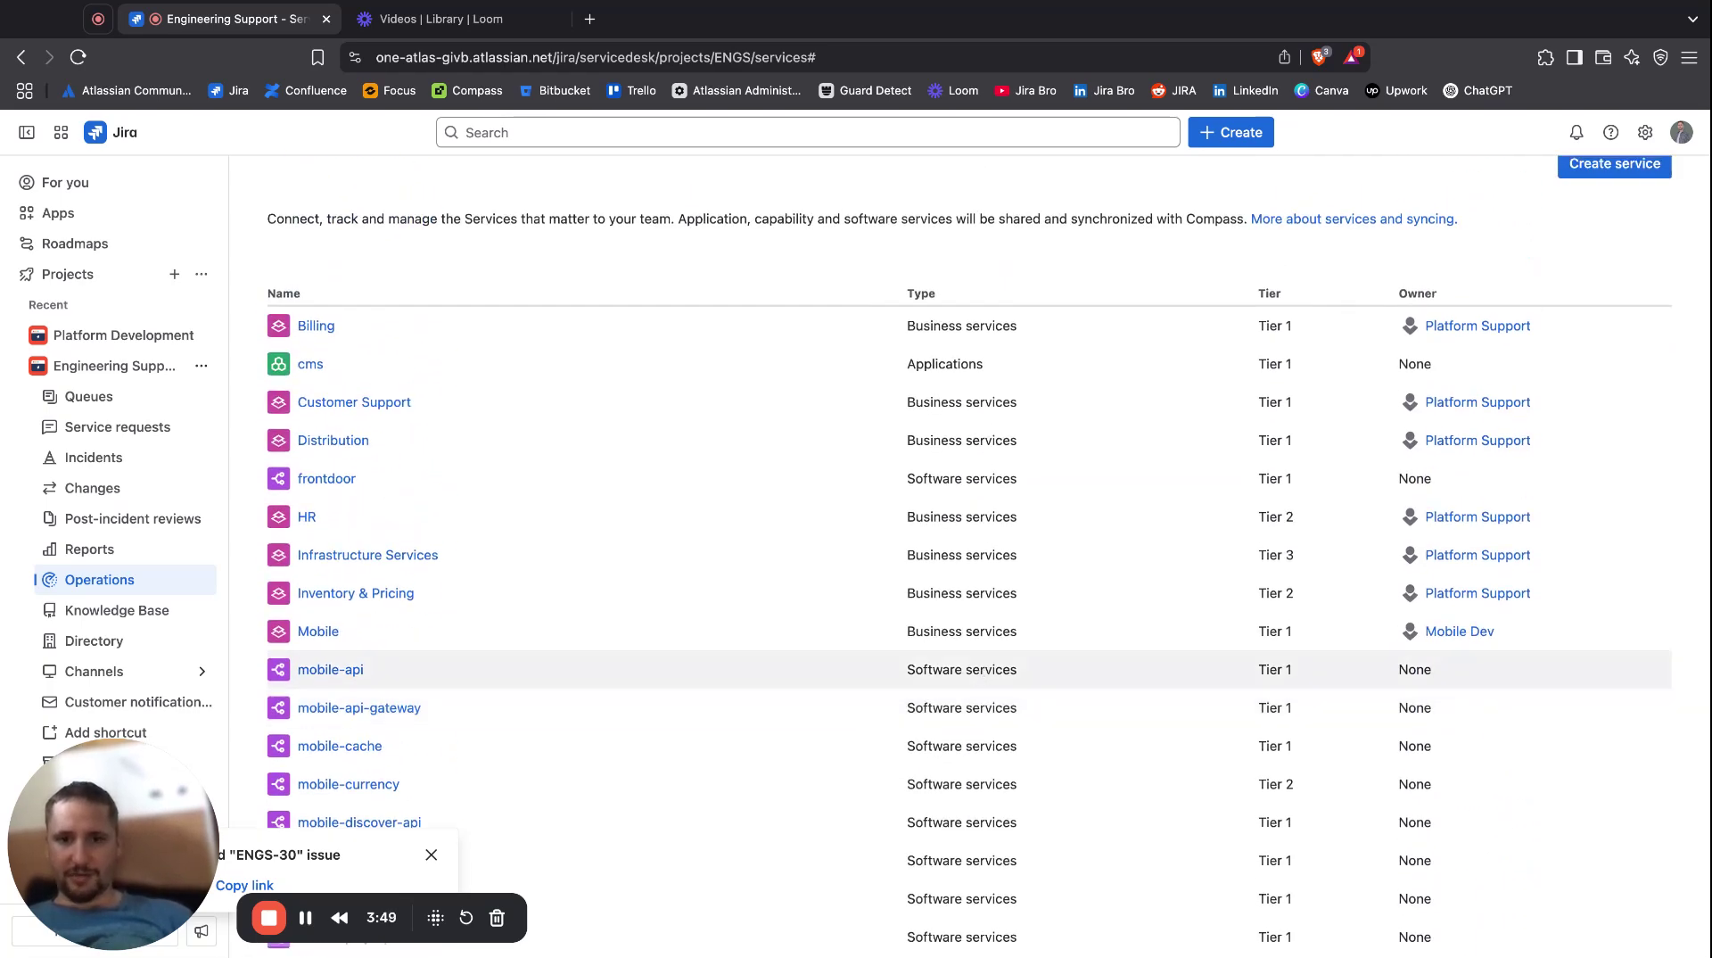
Close the Your Coach panel so the on-call overview fills the width.
scroll(1190, 723, "down", 8)
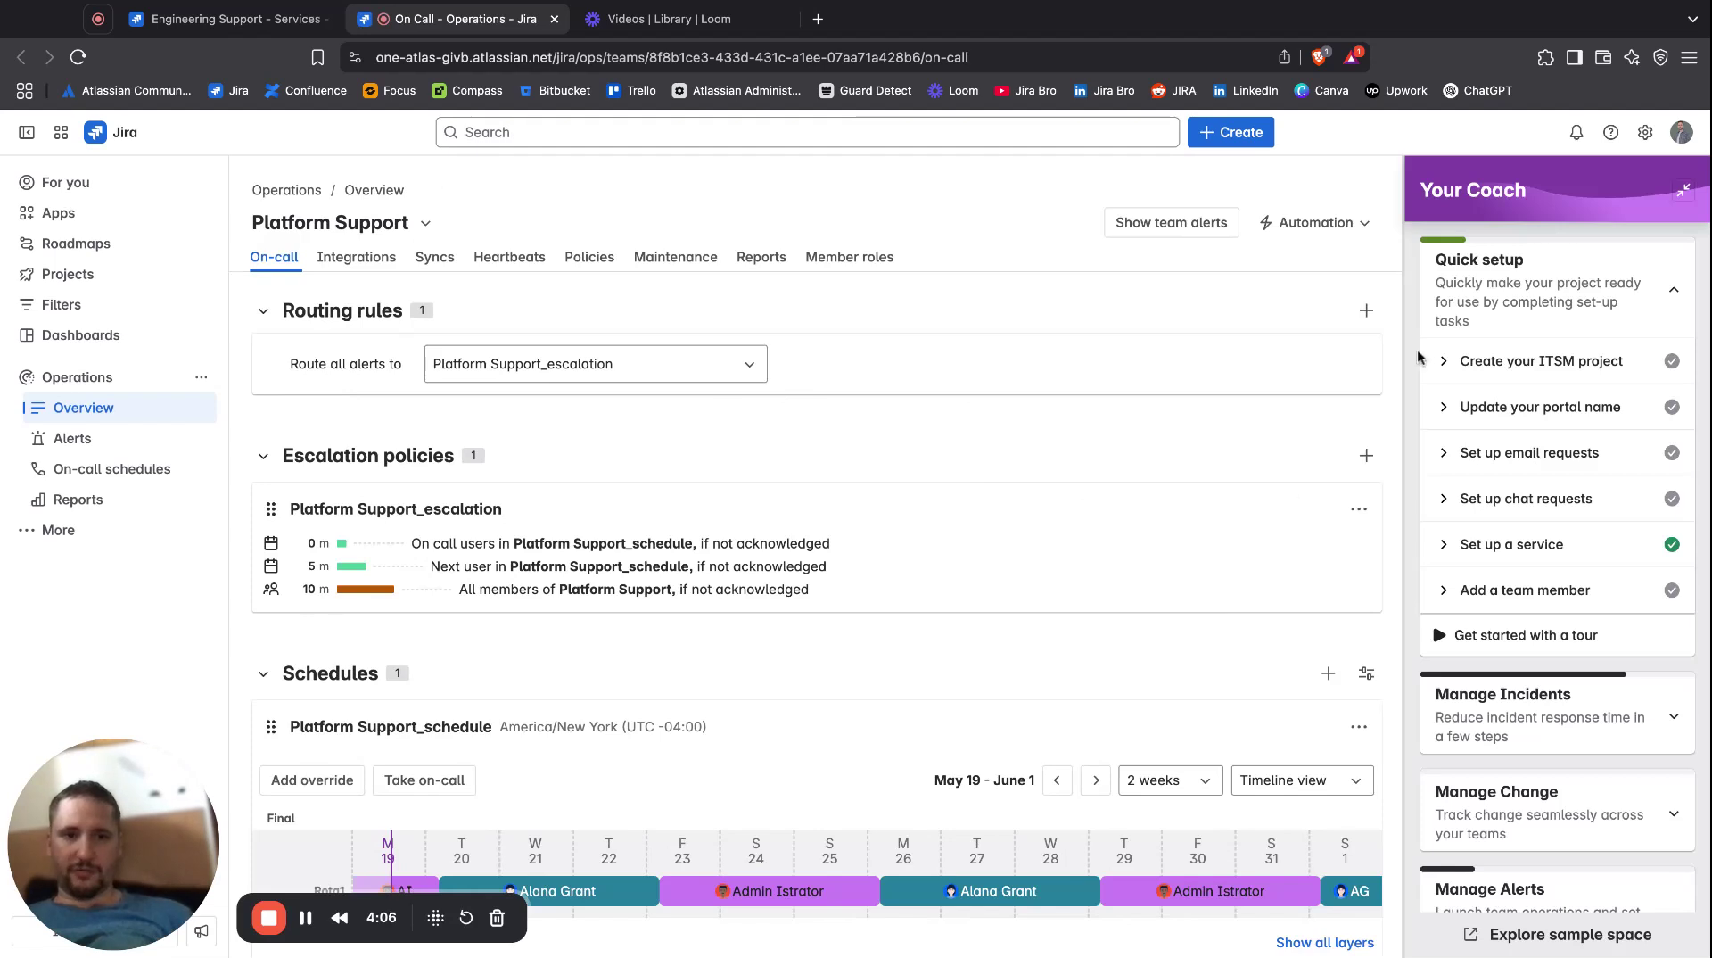
left_click(1694, 190)
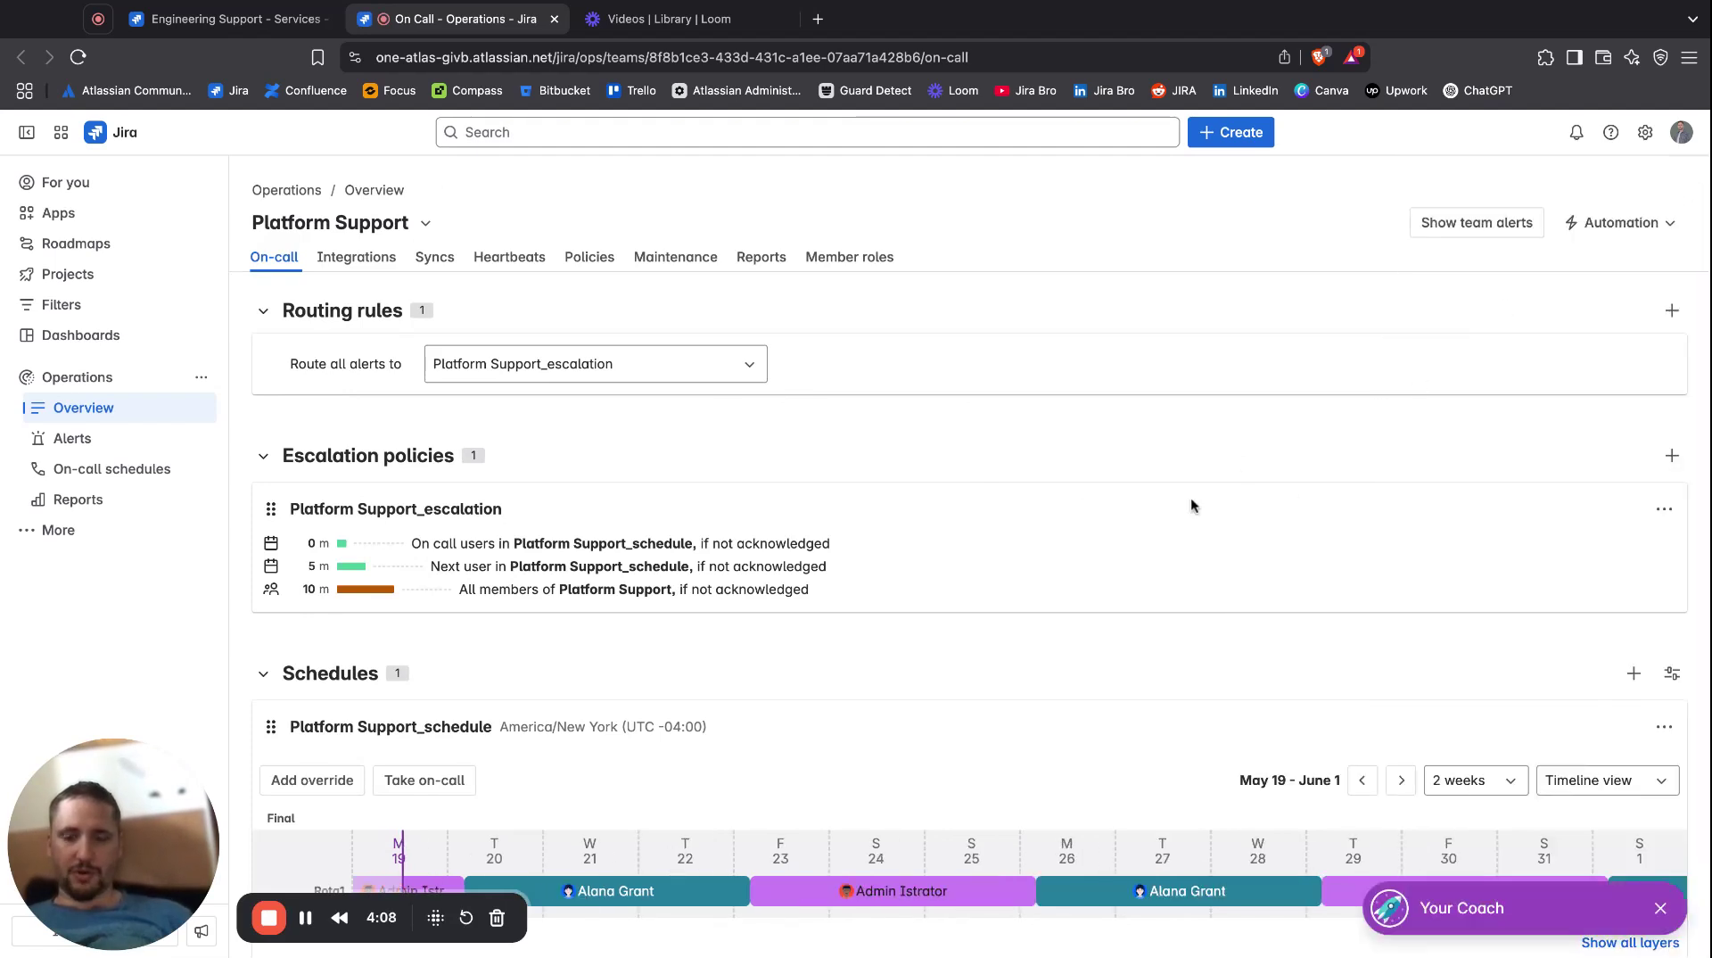
scroll(1192, 506, "down", 1)
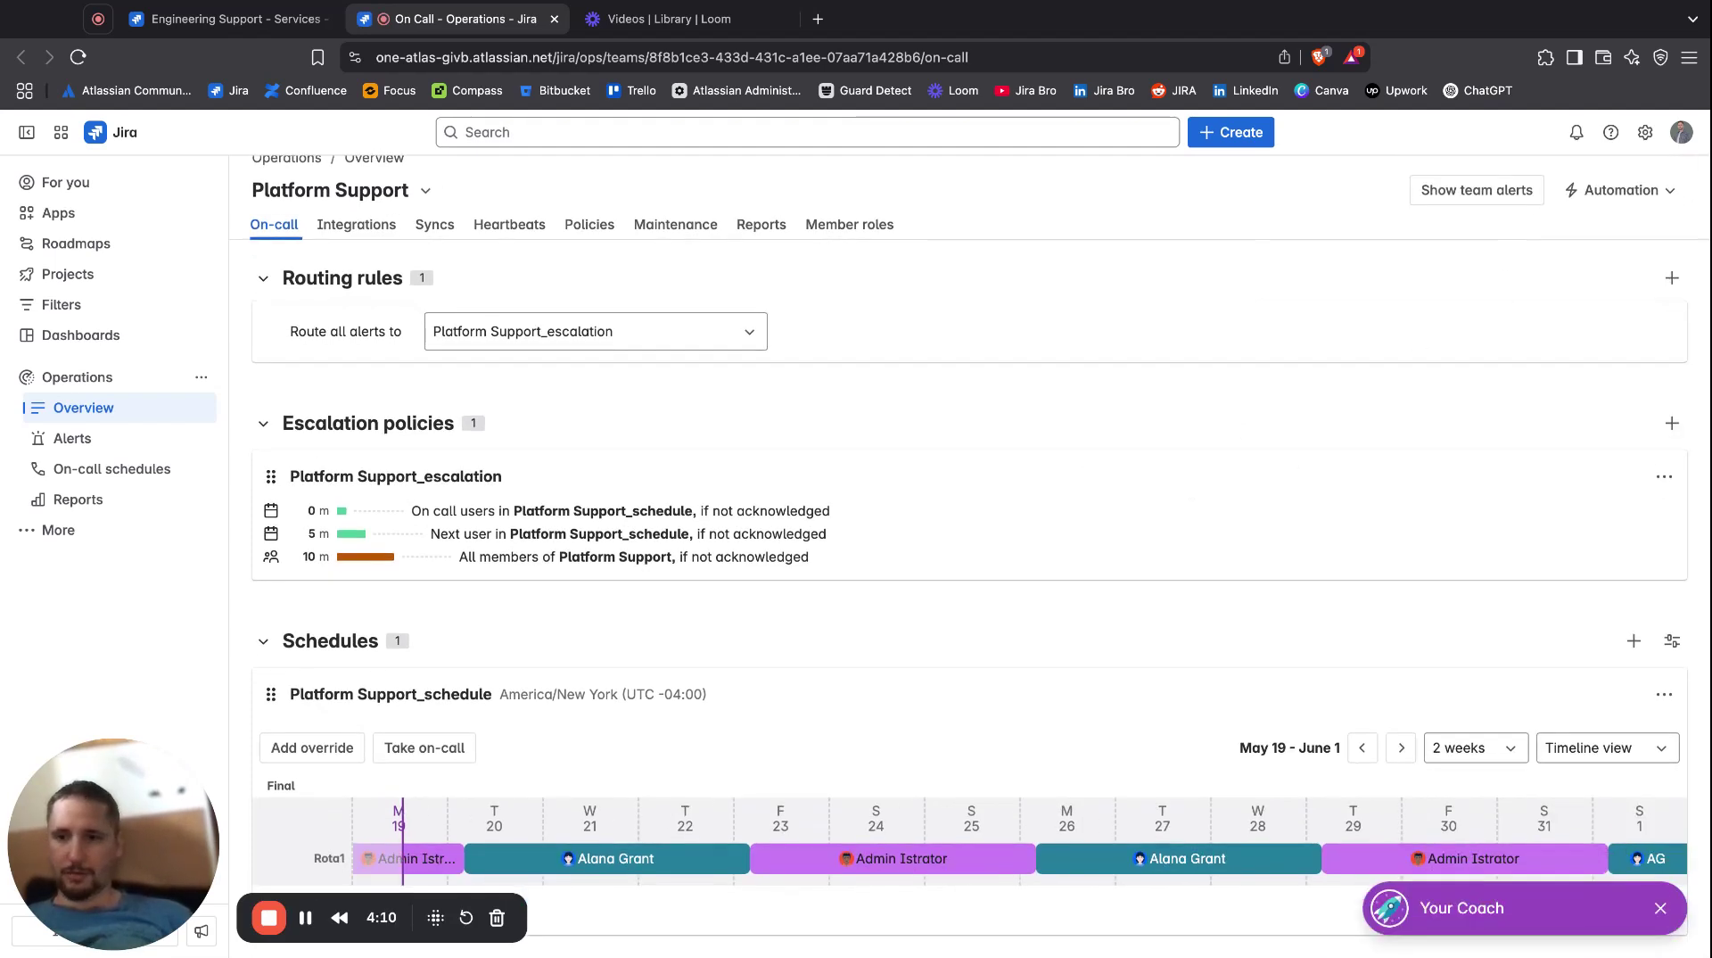
scroll(859, 555, "up", 1)
scroll(884, 556, "down", 1)
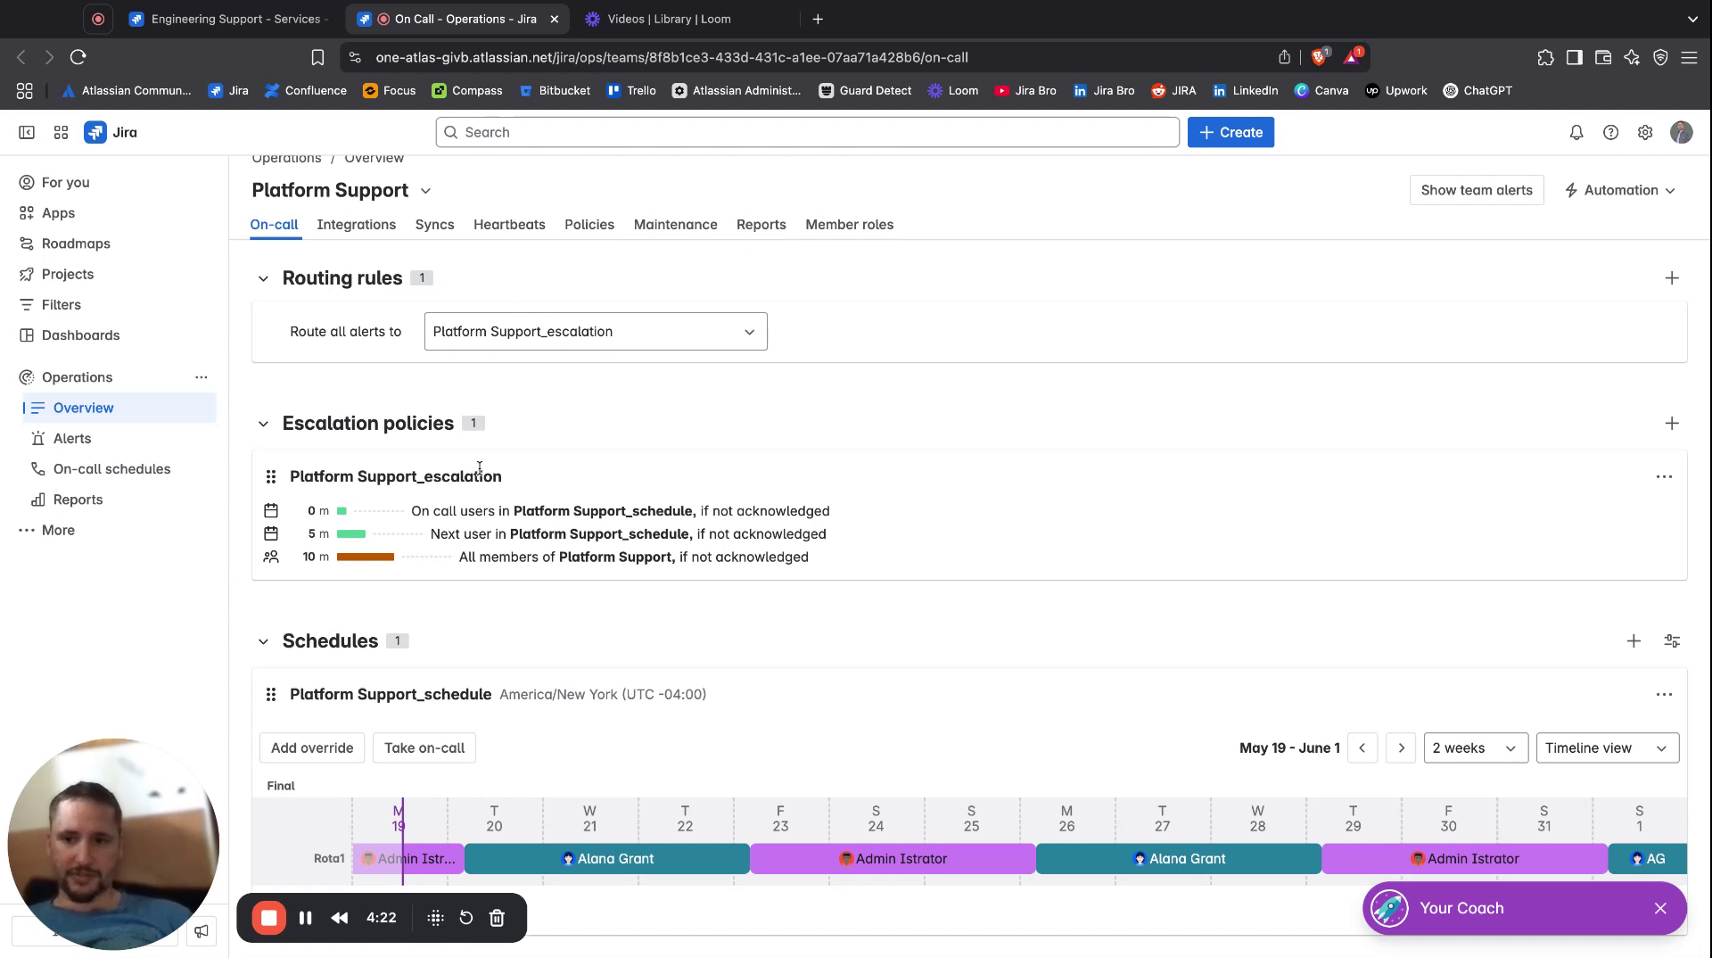
Review the Platform Support_escalation policy and its 0/5/10-minute steps.
double_click(392, 476)
left_click(392, 477)
left_click_drag(443, 532, 813, 557)
left_click(613, 558)
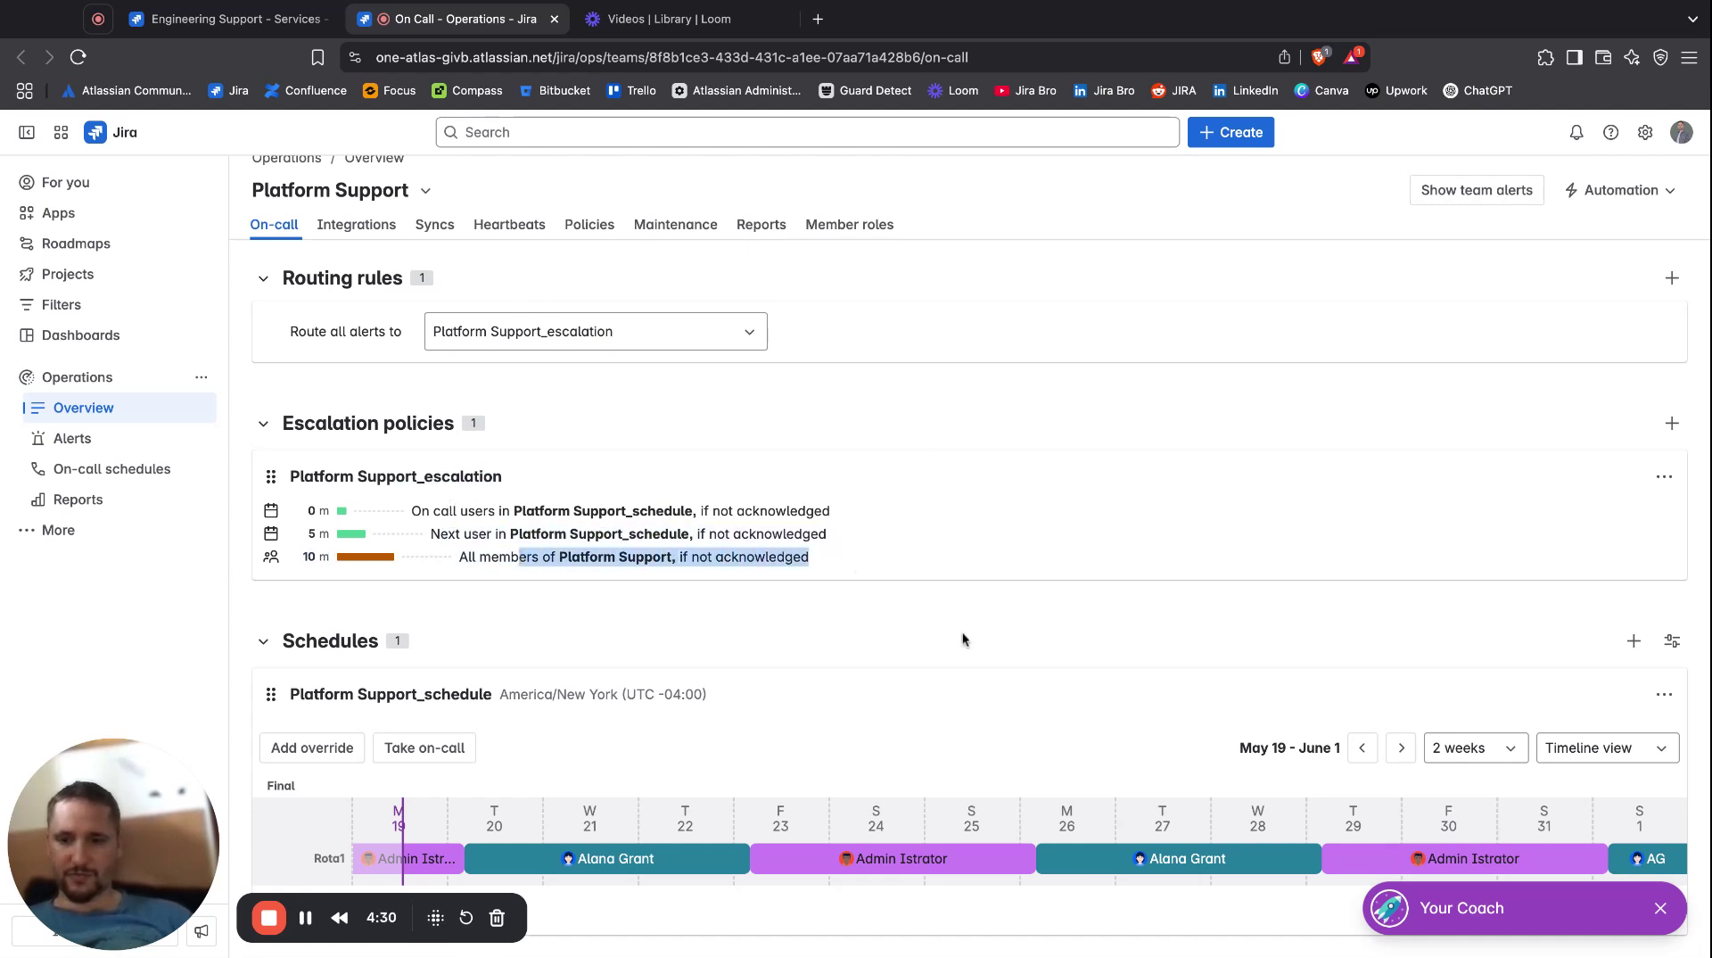
scroll(961, 632, "down", 1)
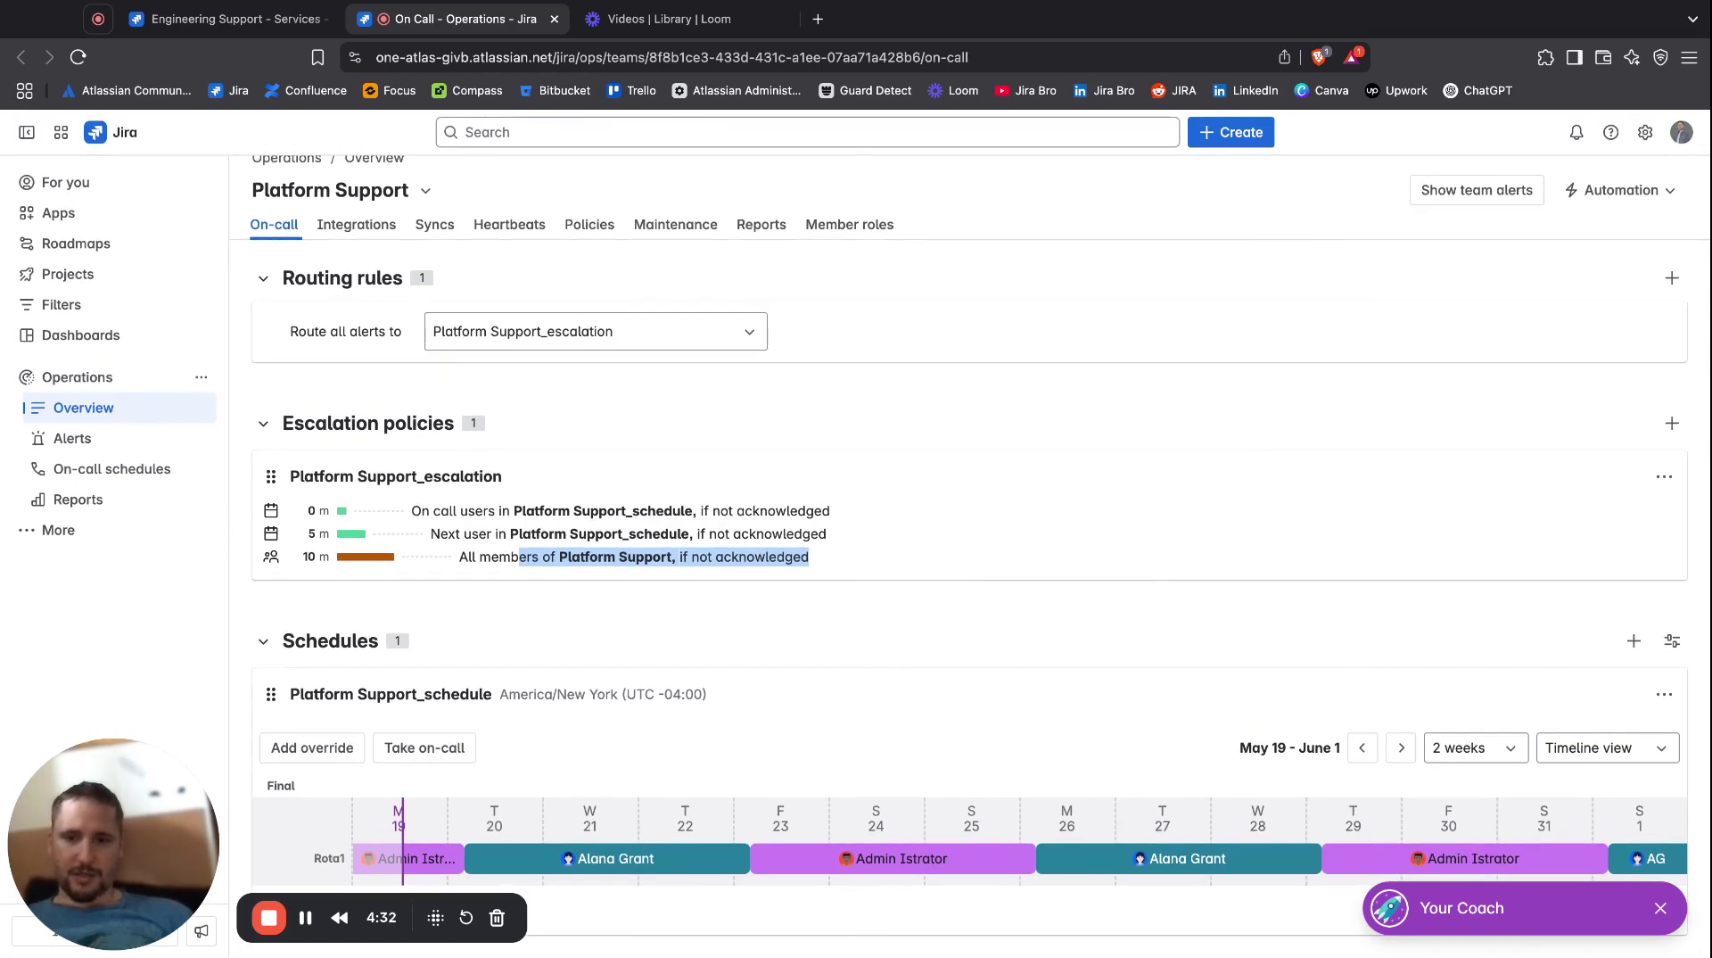
left_click(962, 635)
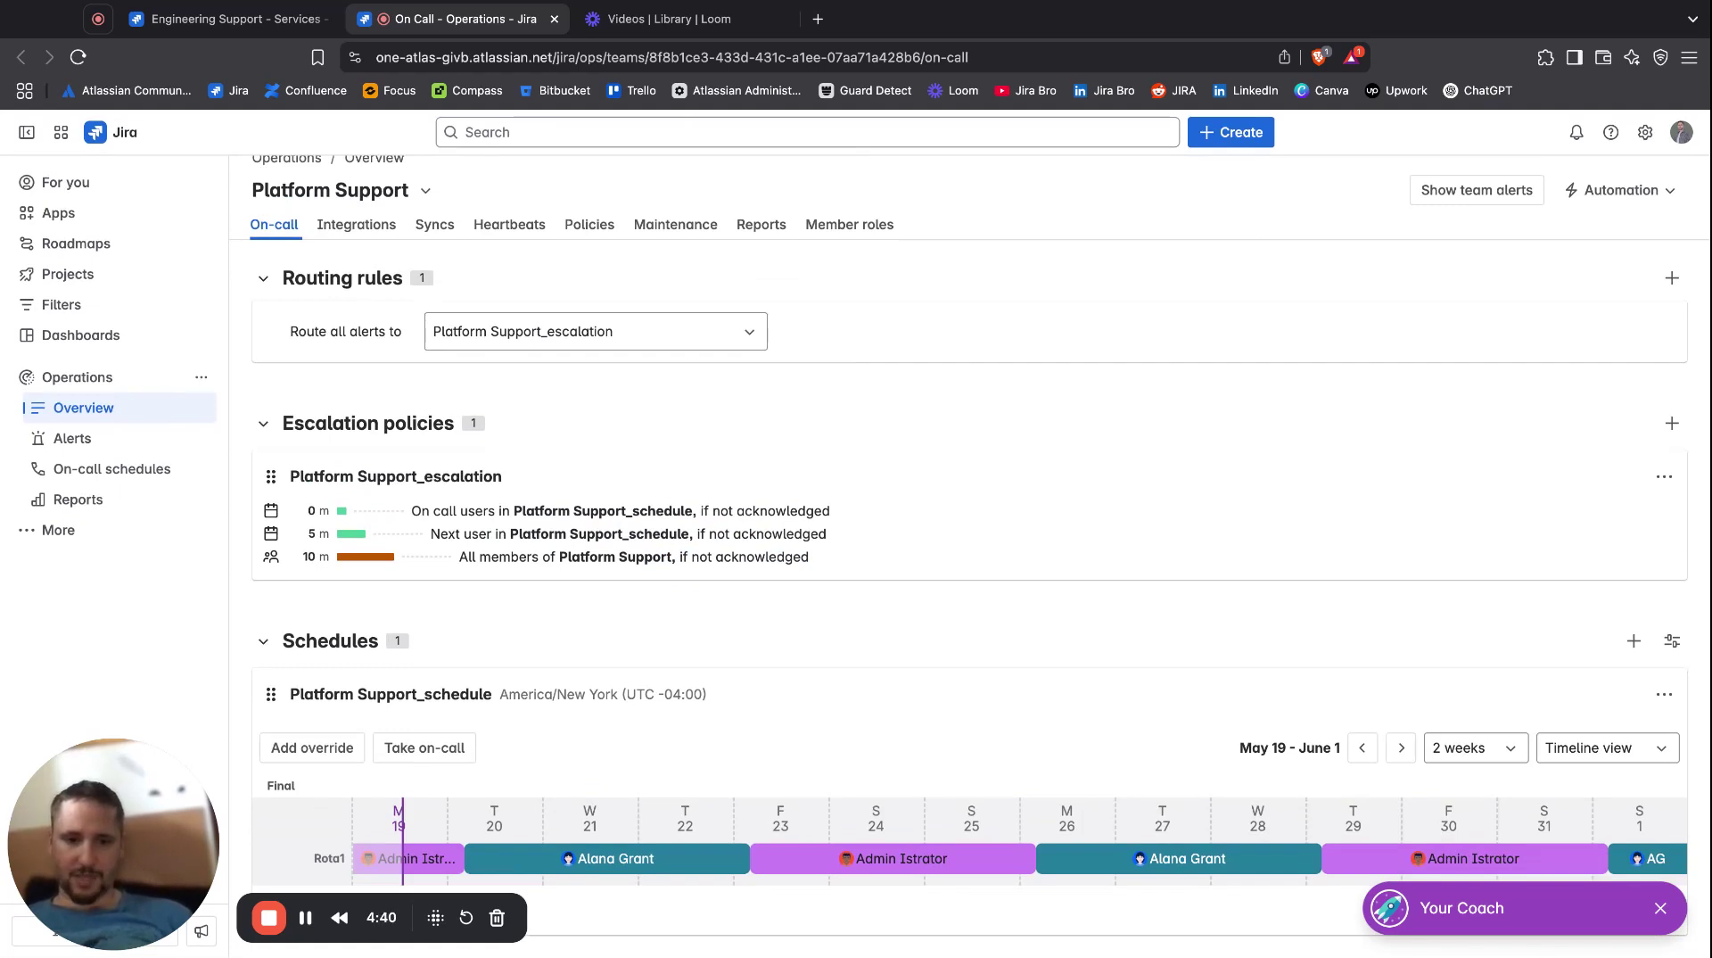
Inspect the May 20 Rota1 shift, cancel an on-call take-over, and open Create schedule.
left_click(568, 858)
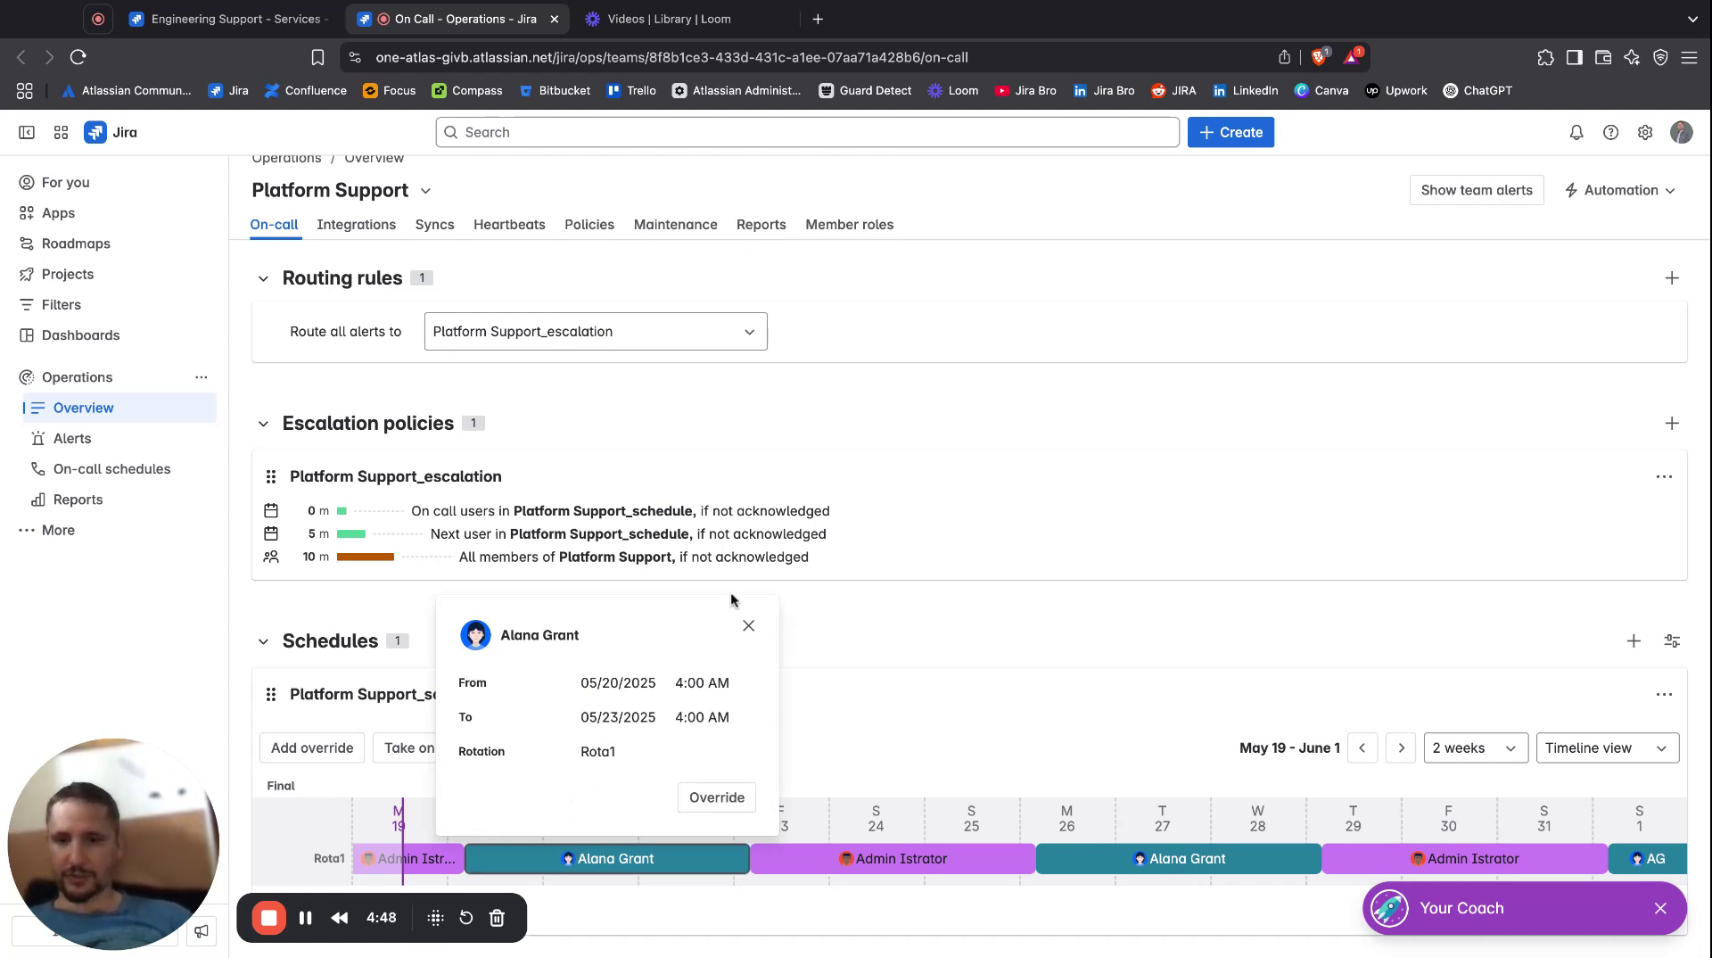
left_click(748, 625)
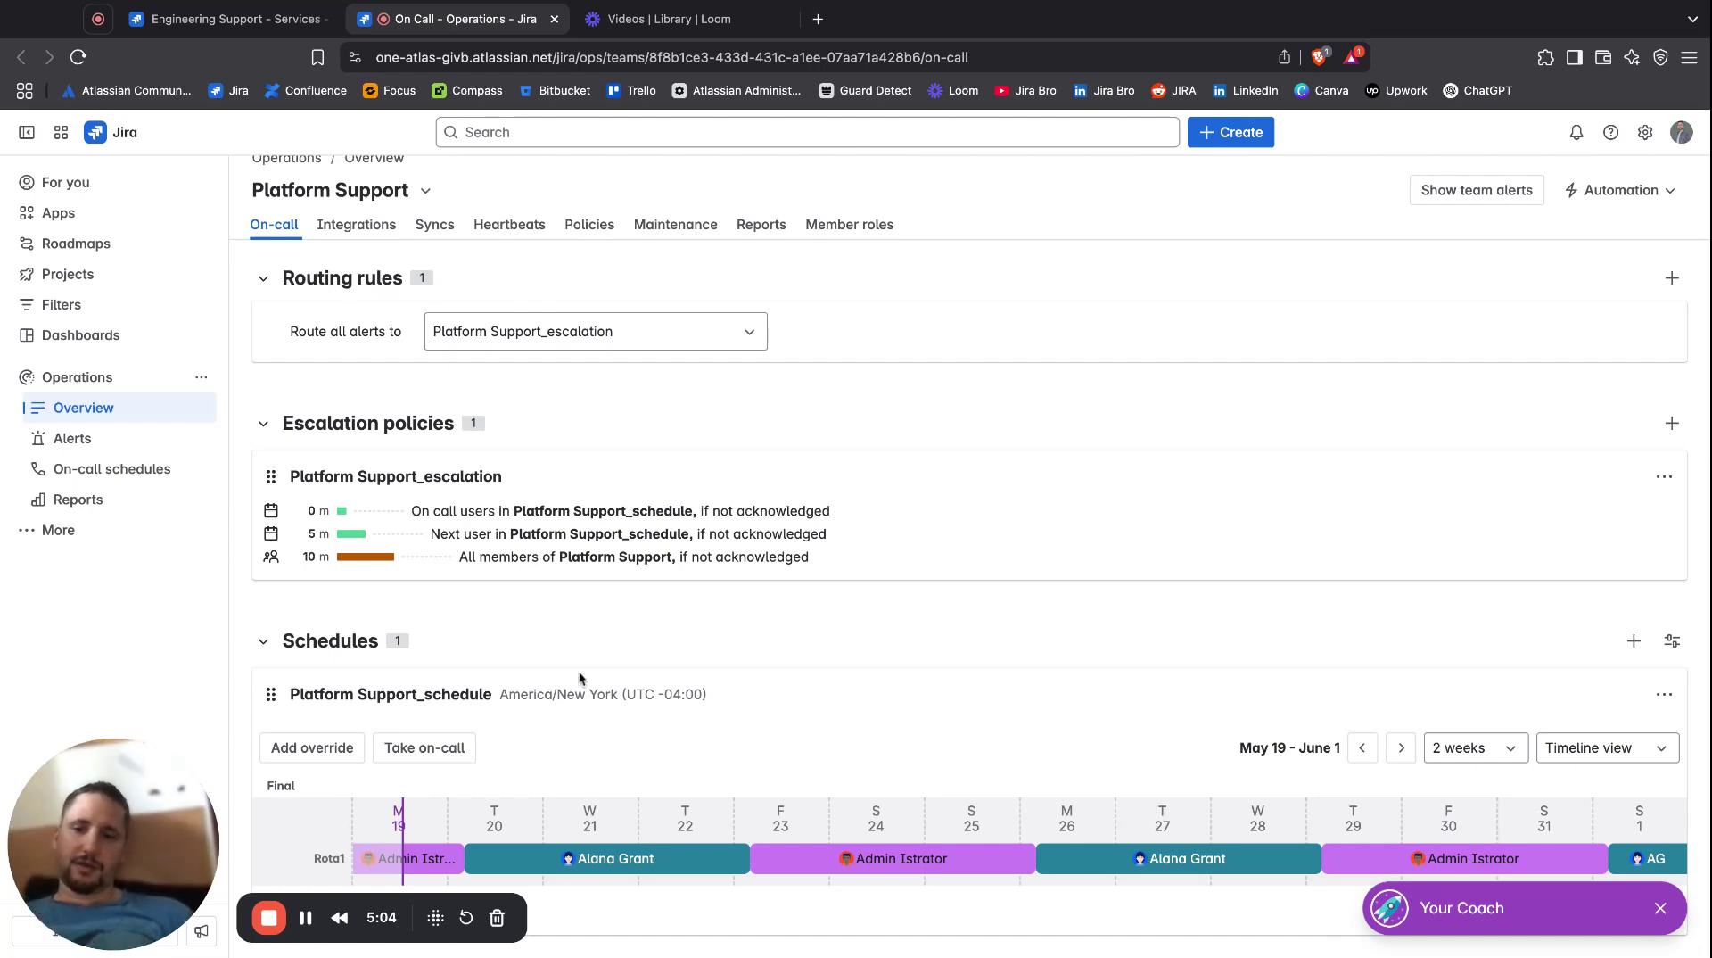
left_click(456, 754)
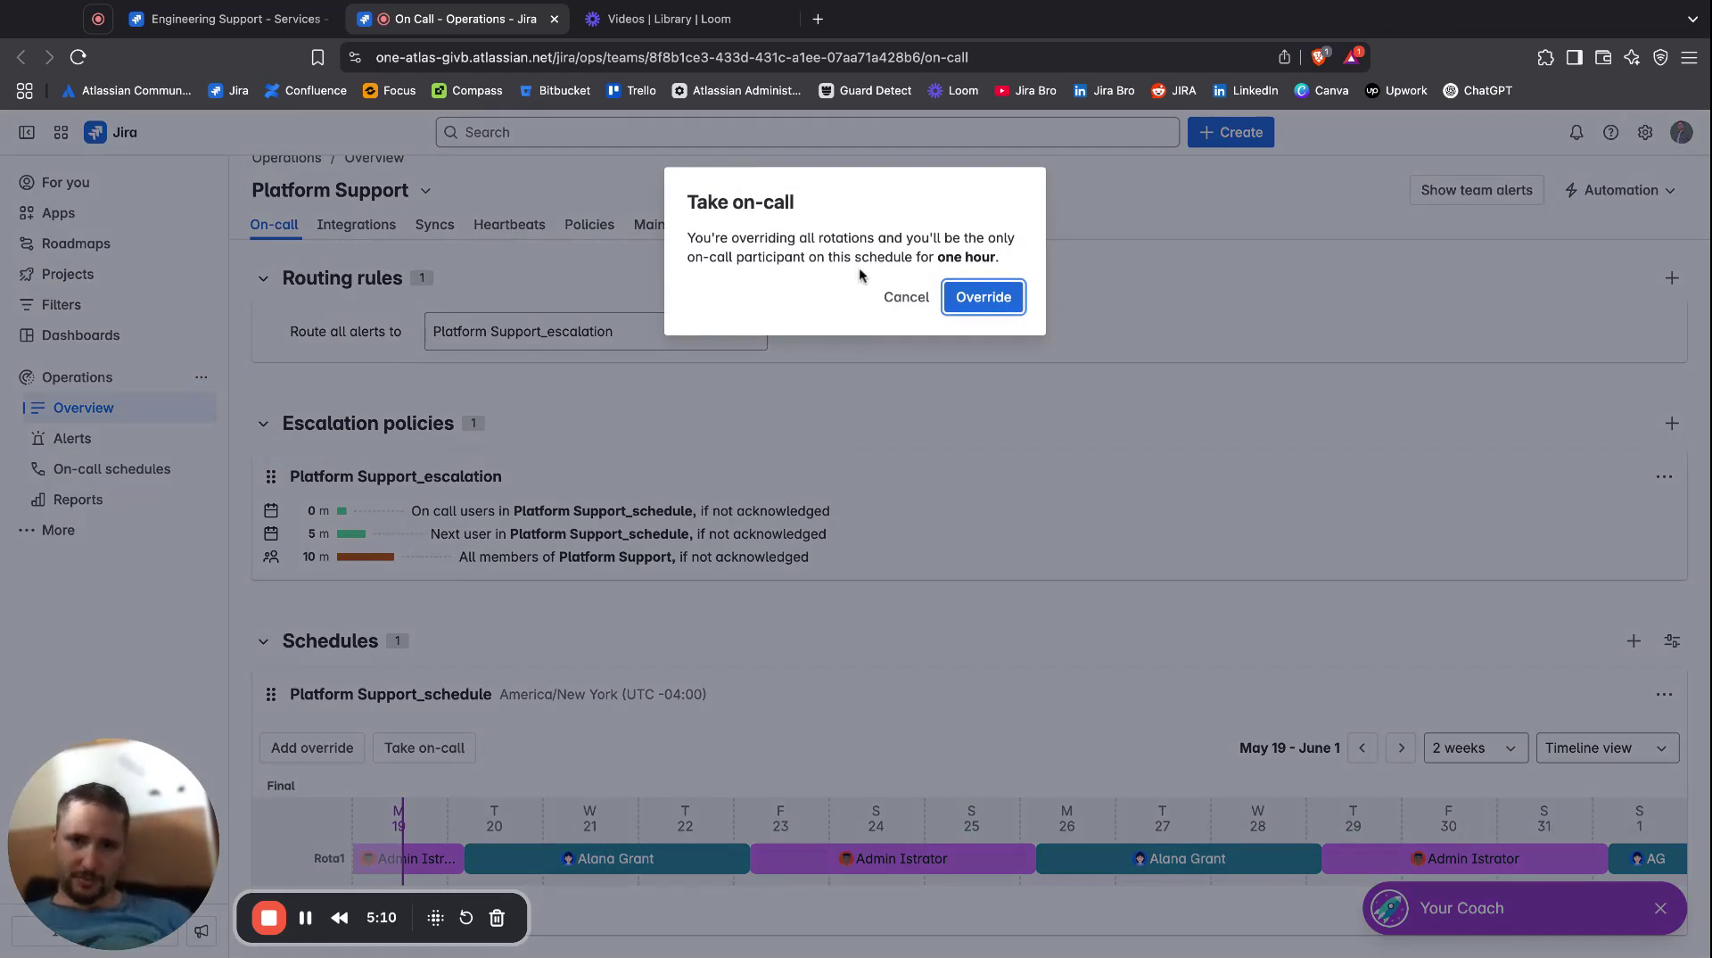
left_click(899, 294)
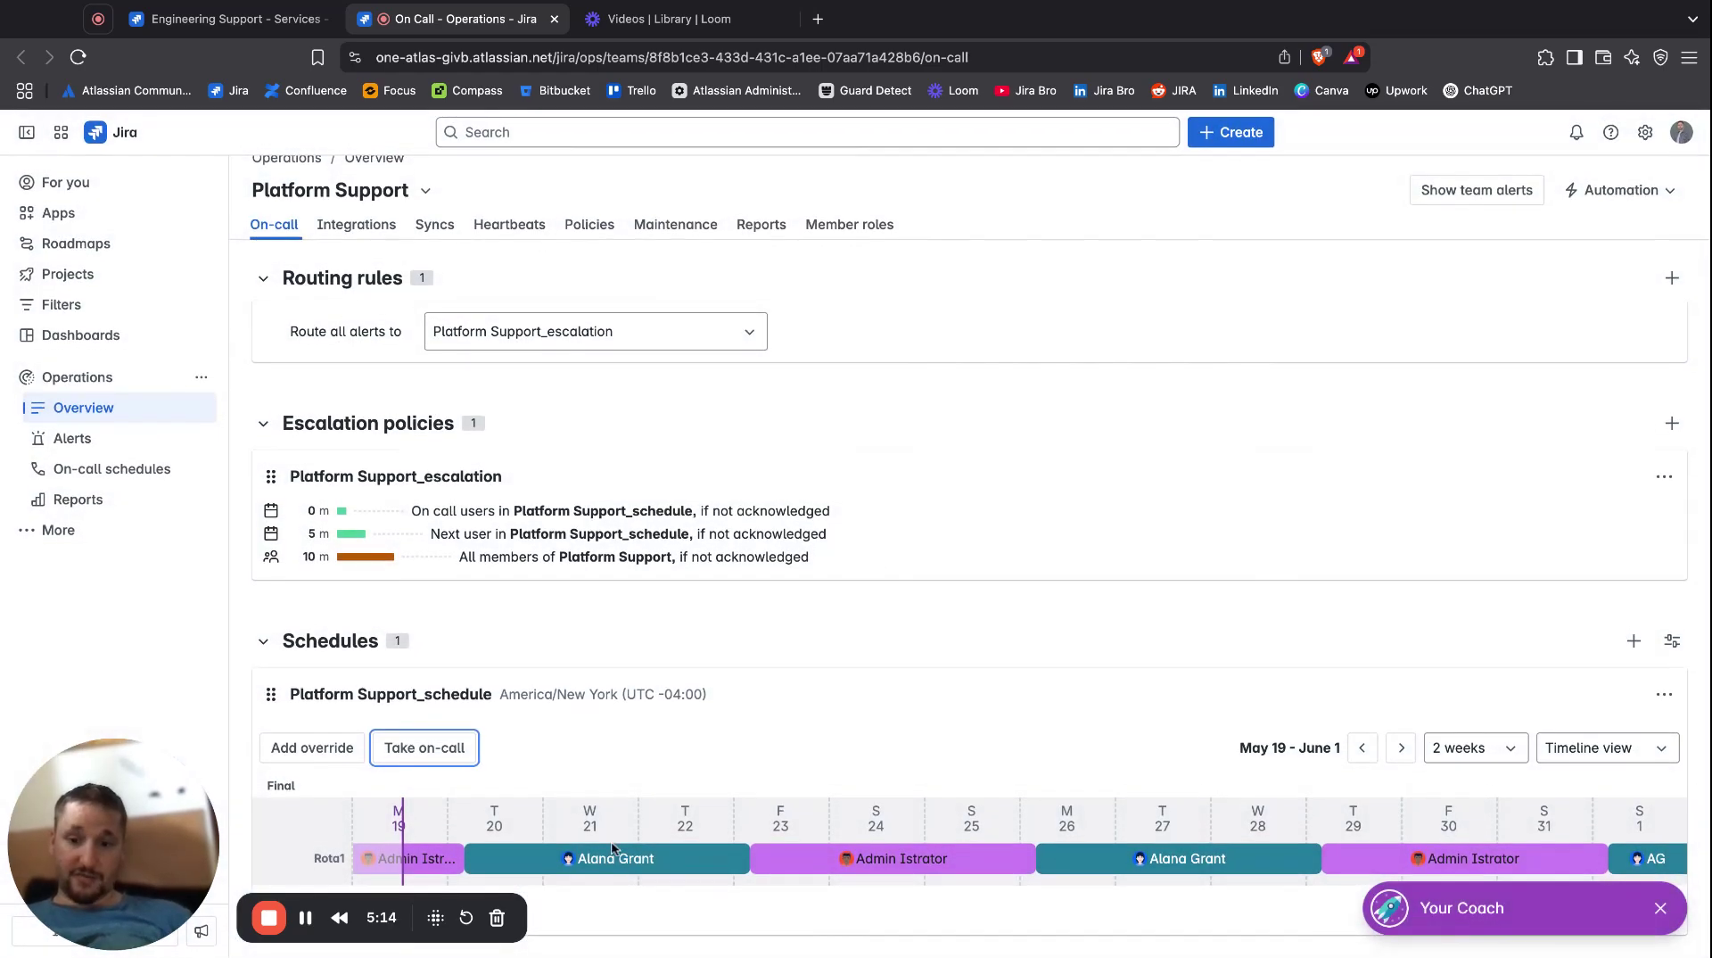
left_click(594, 883)
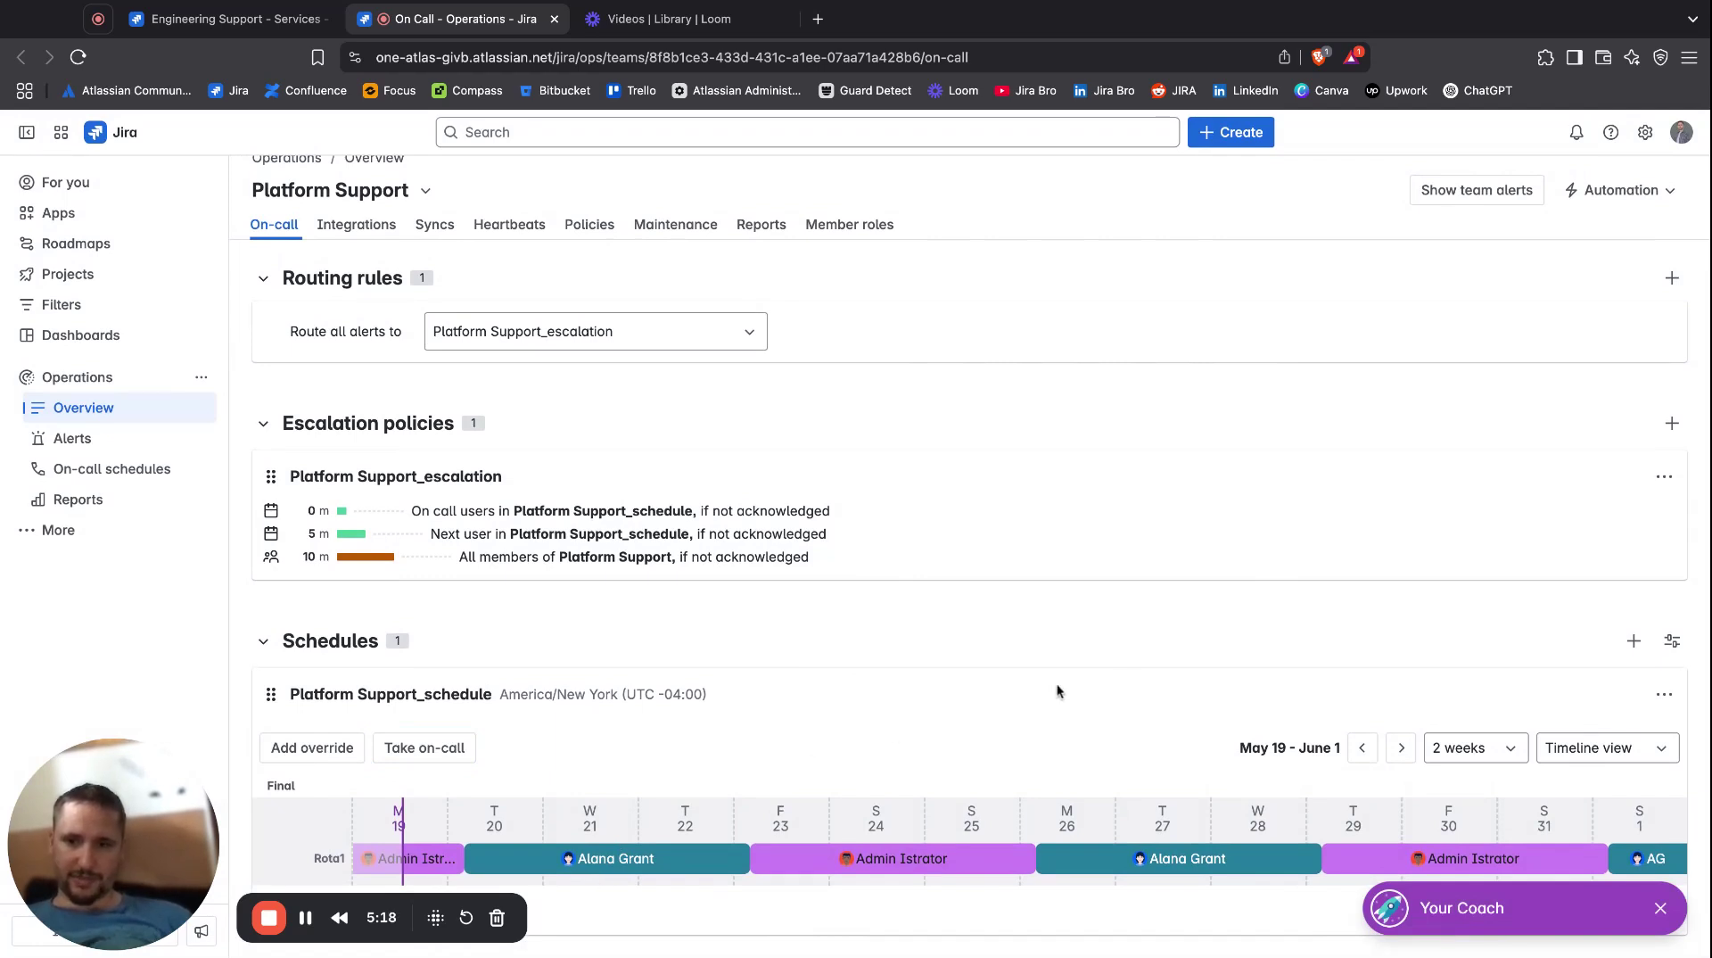
left_click(1636, 641)
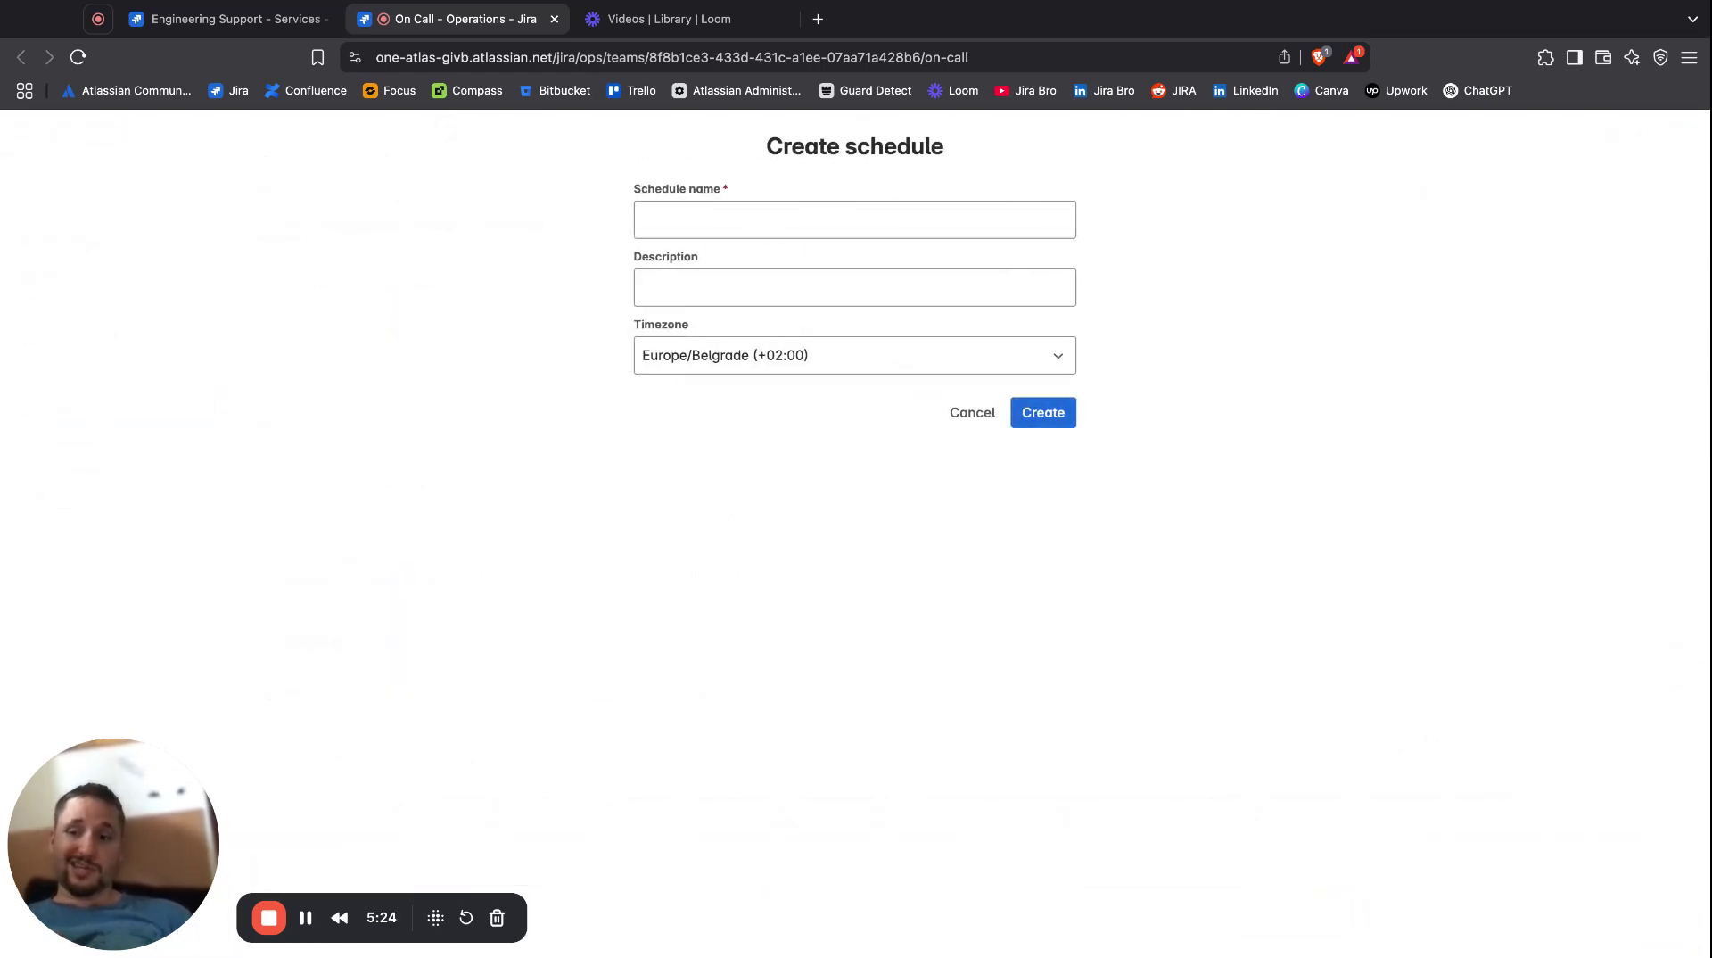
Name the new Europe/Belgrade schedule 'Shift' and create it.
left_click(774, 231)
type("Shift")
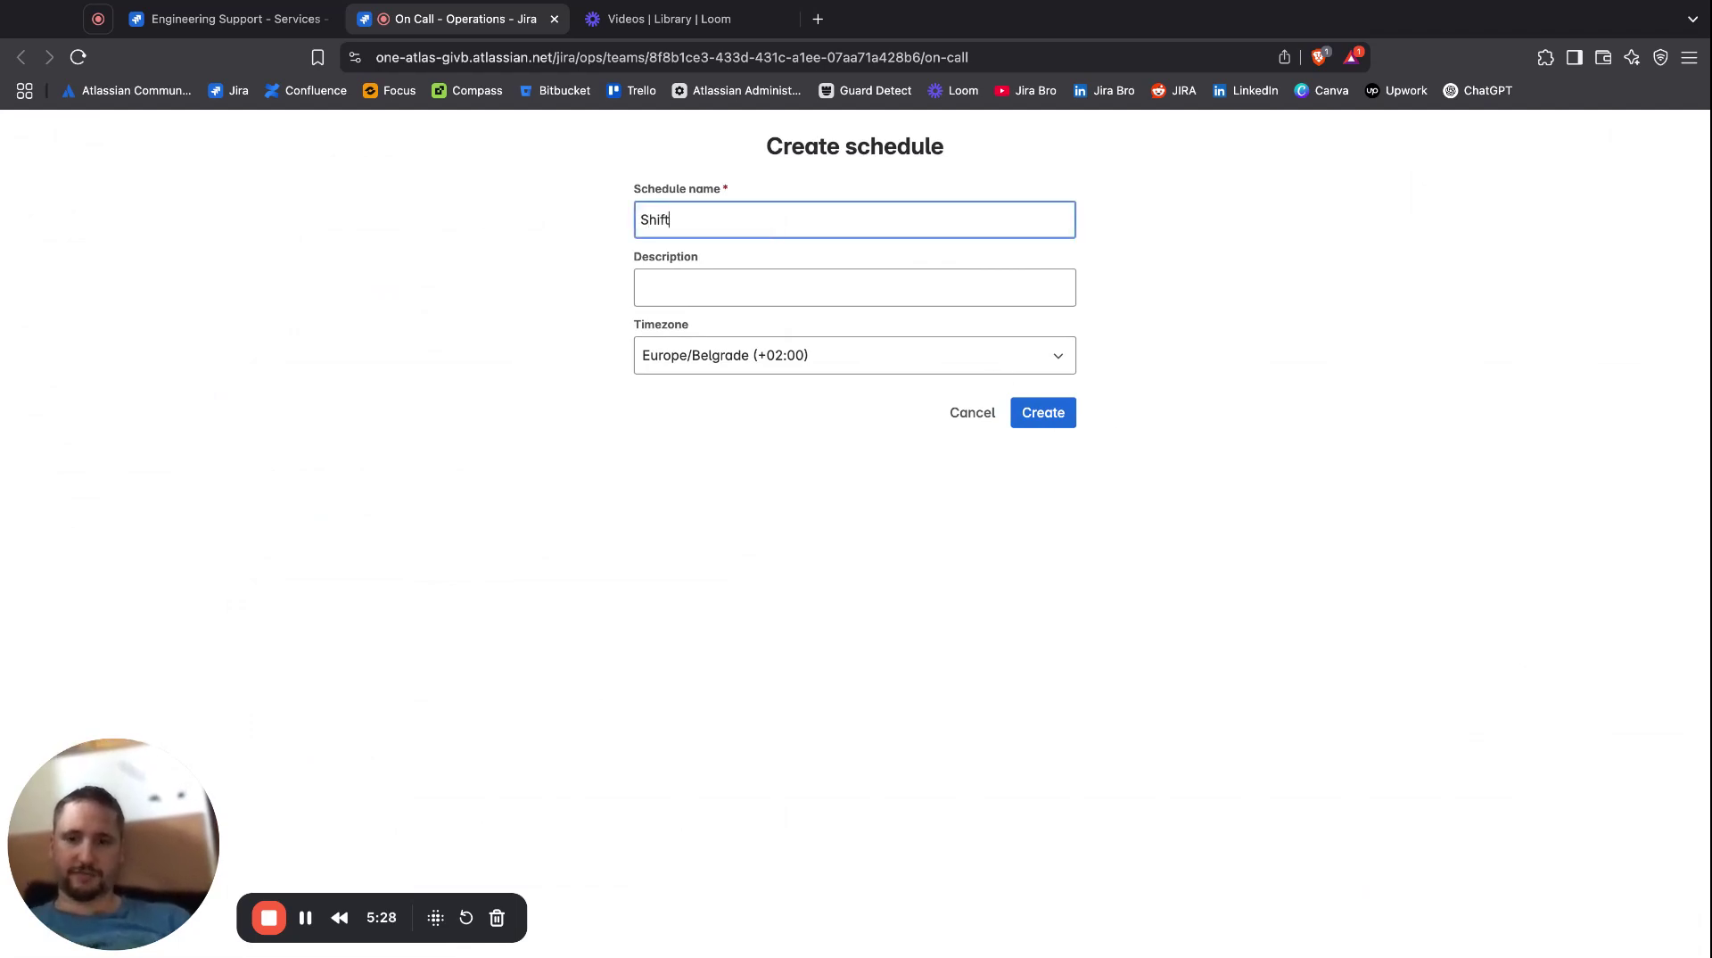
left_click(1017, 417)
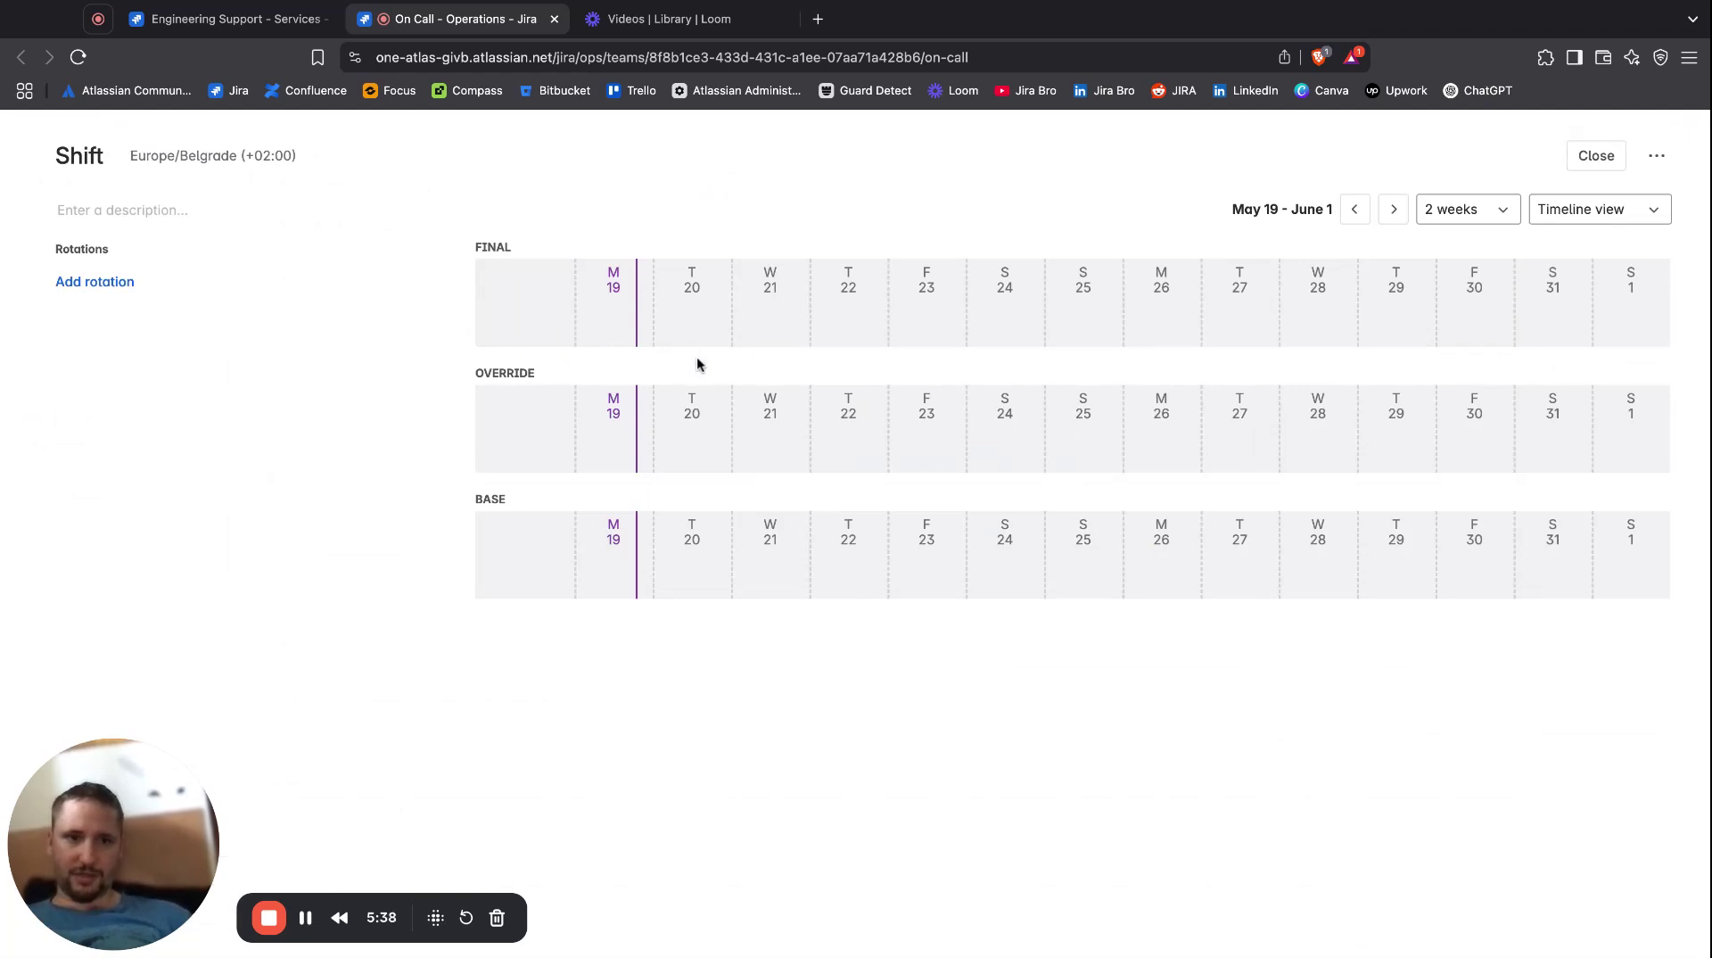
Add a rotation to the schedule and rename it 'Shift'.
left_click(108, 282)
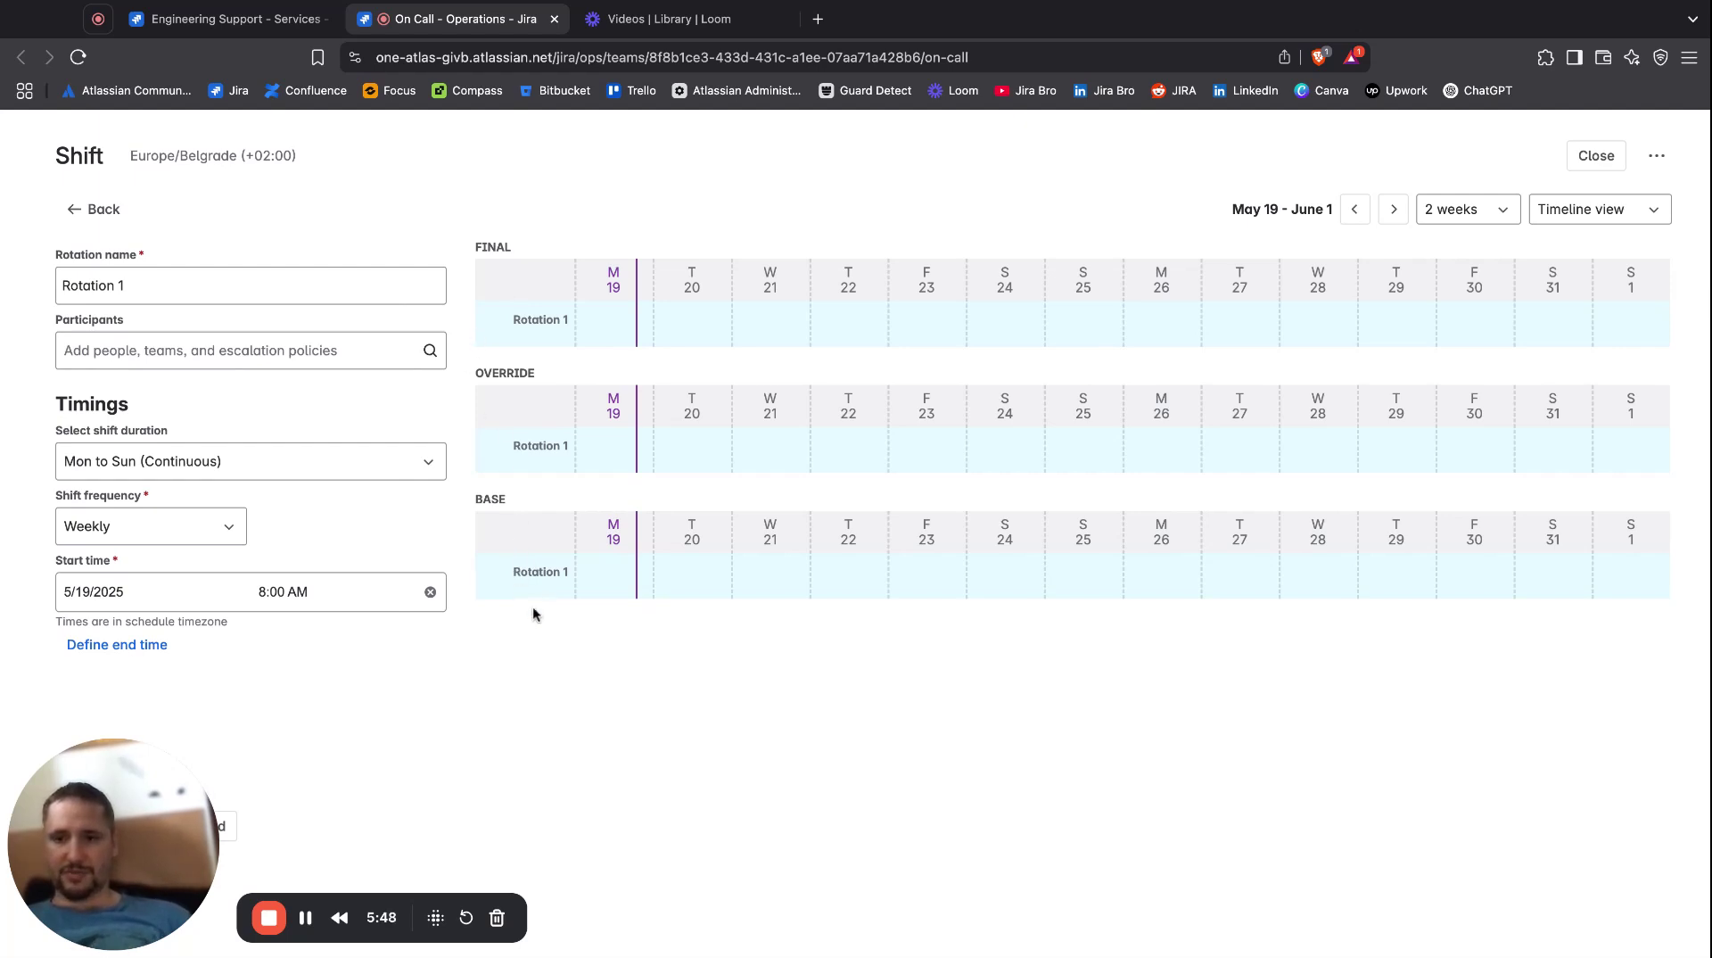
triple_click(175, 292)
type("Shift")
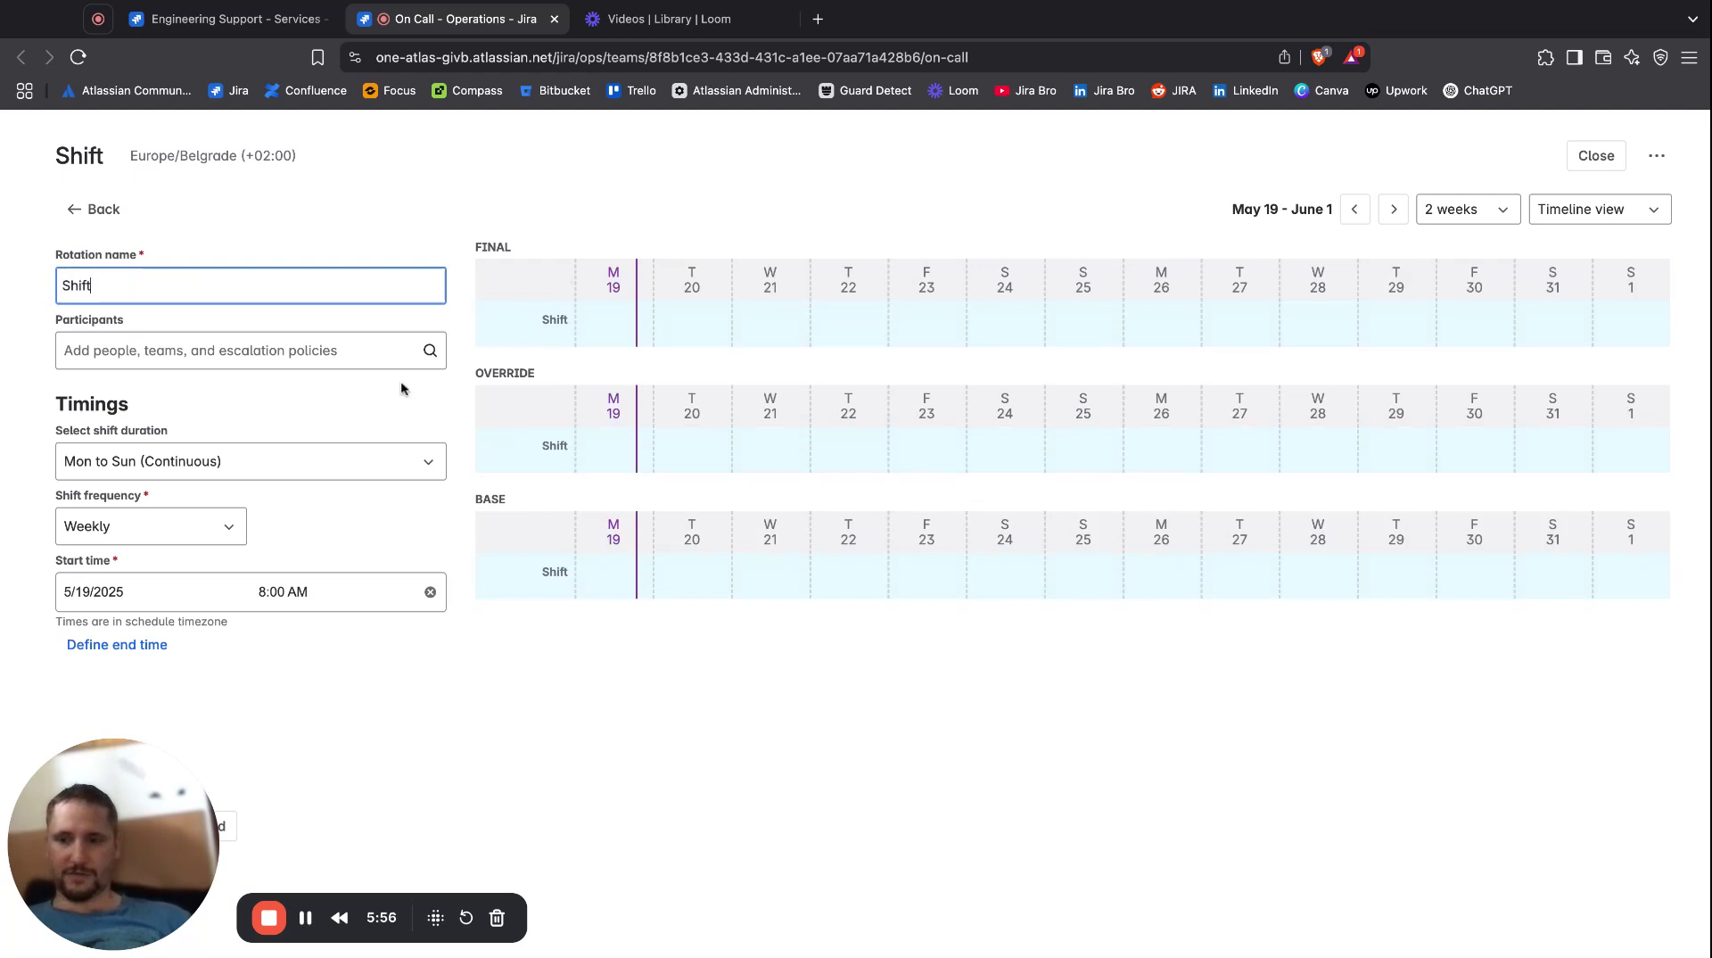
Add two matching people as the rotation's participants.
left_click(330, 356)
type("nikola")
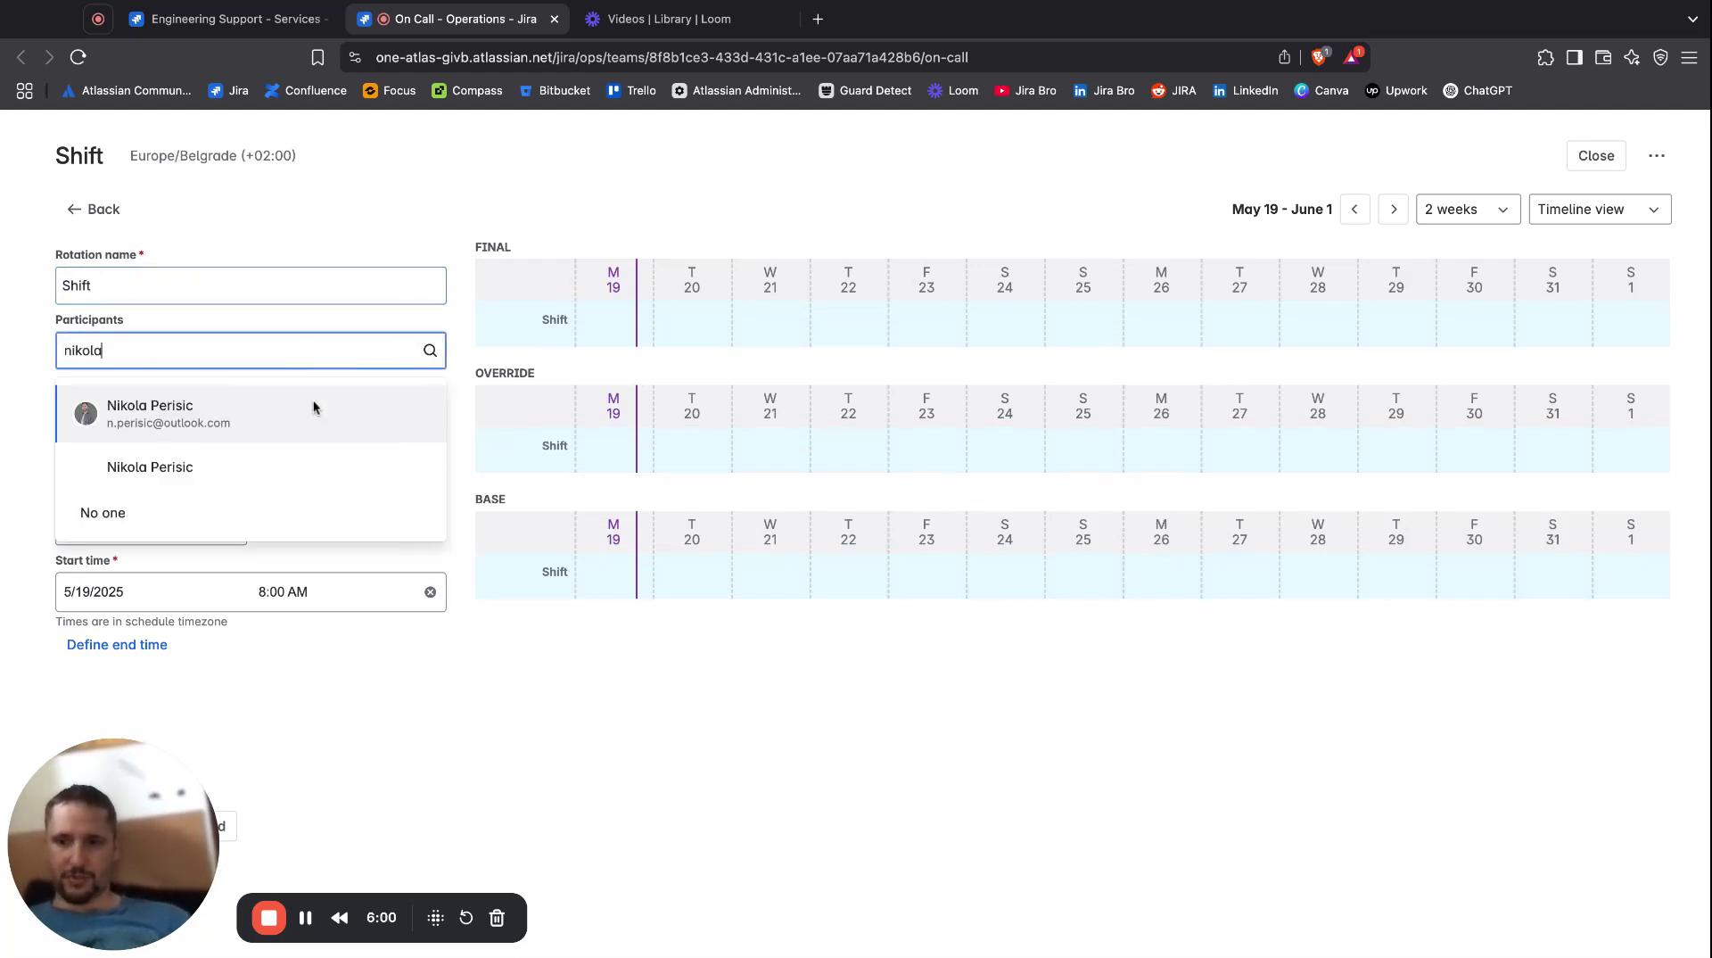
left_click(314, 401)
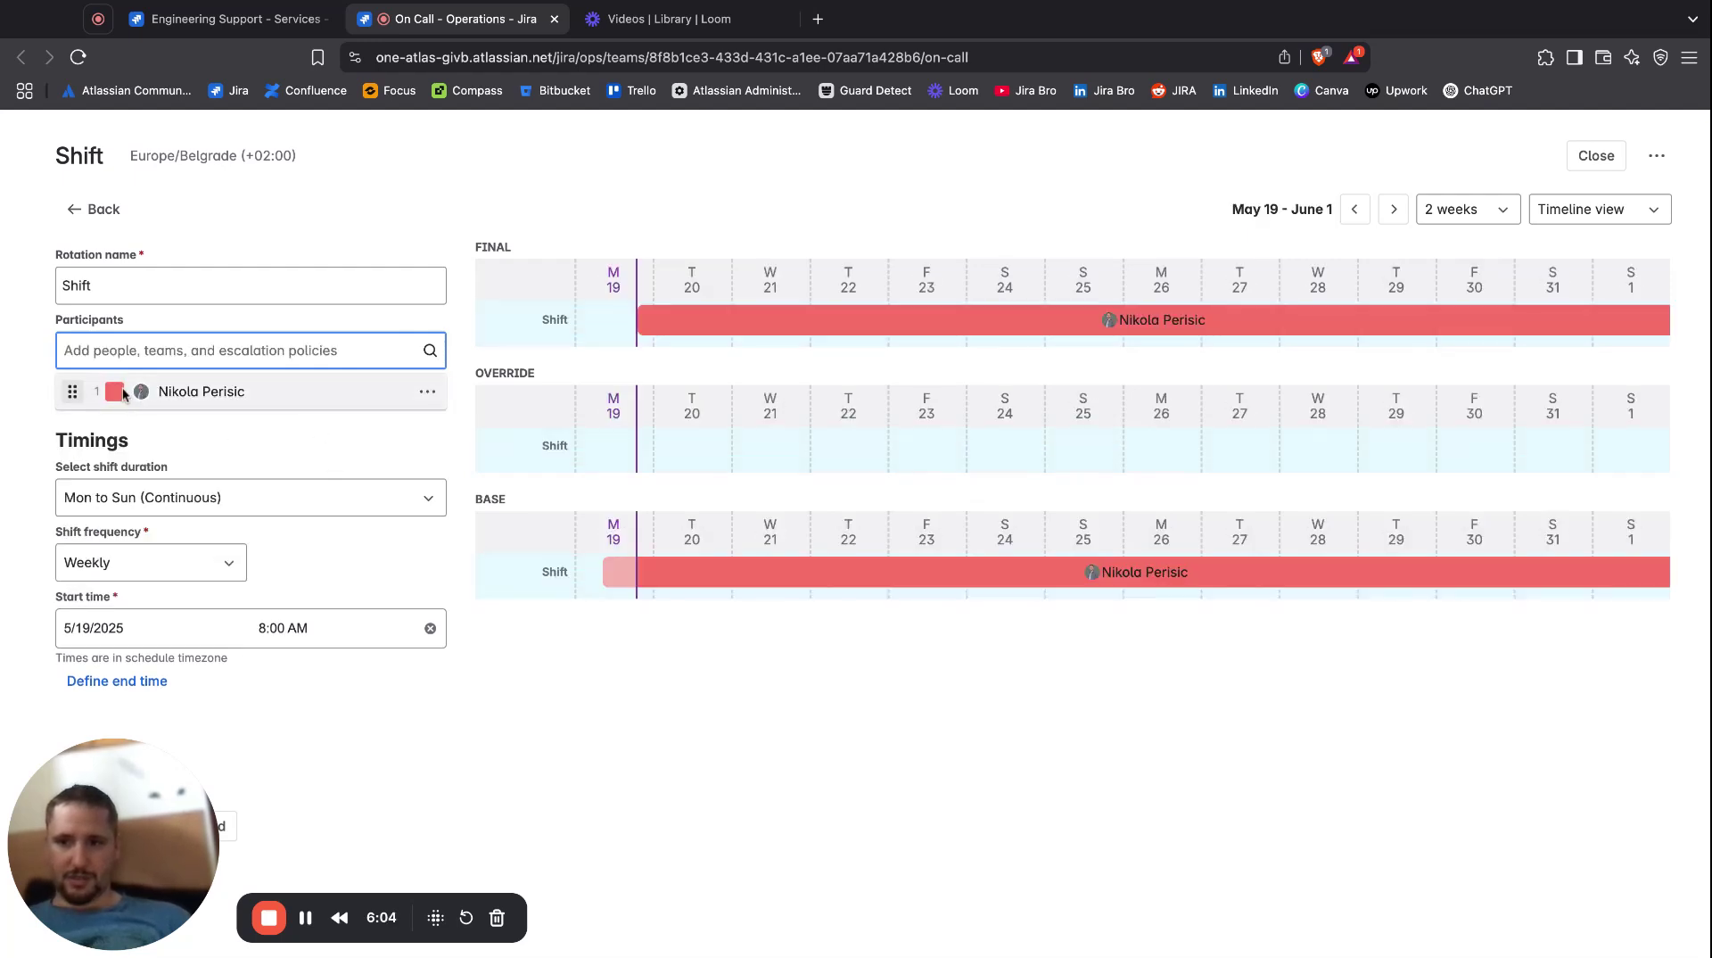
left_click(221, 350)
type("nikola")
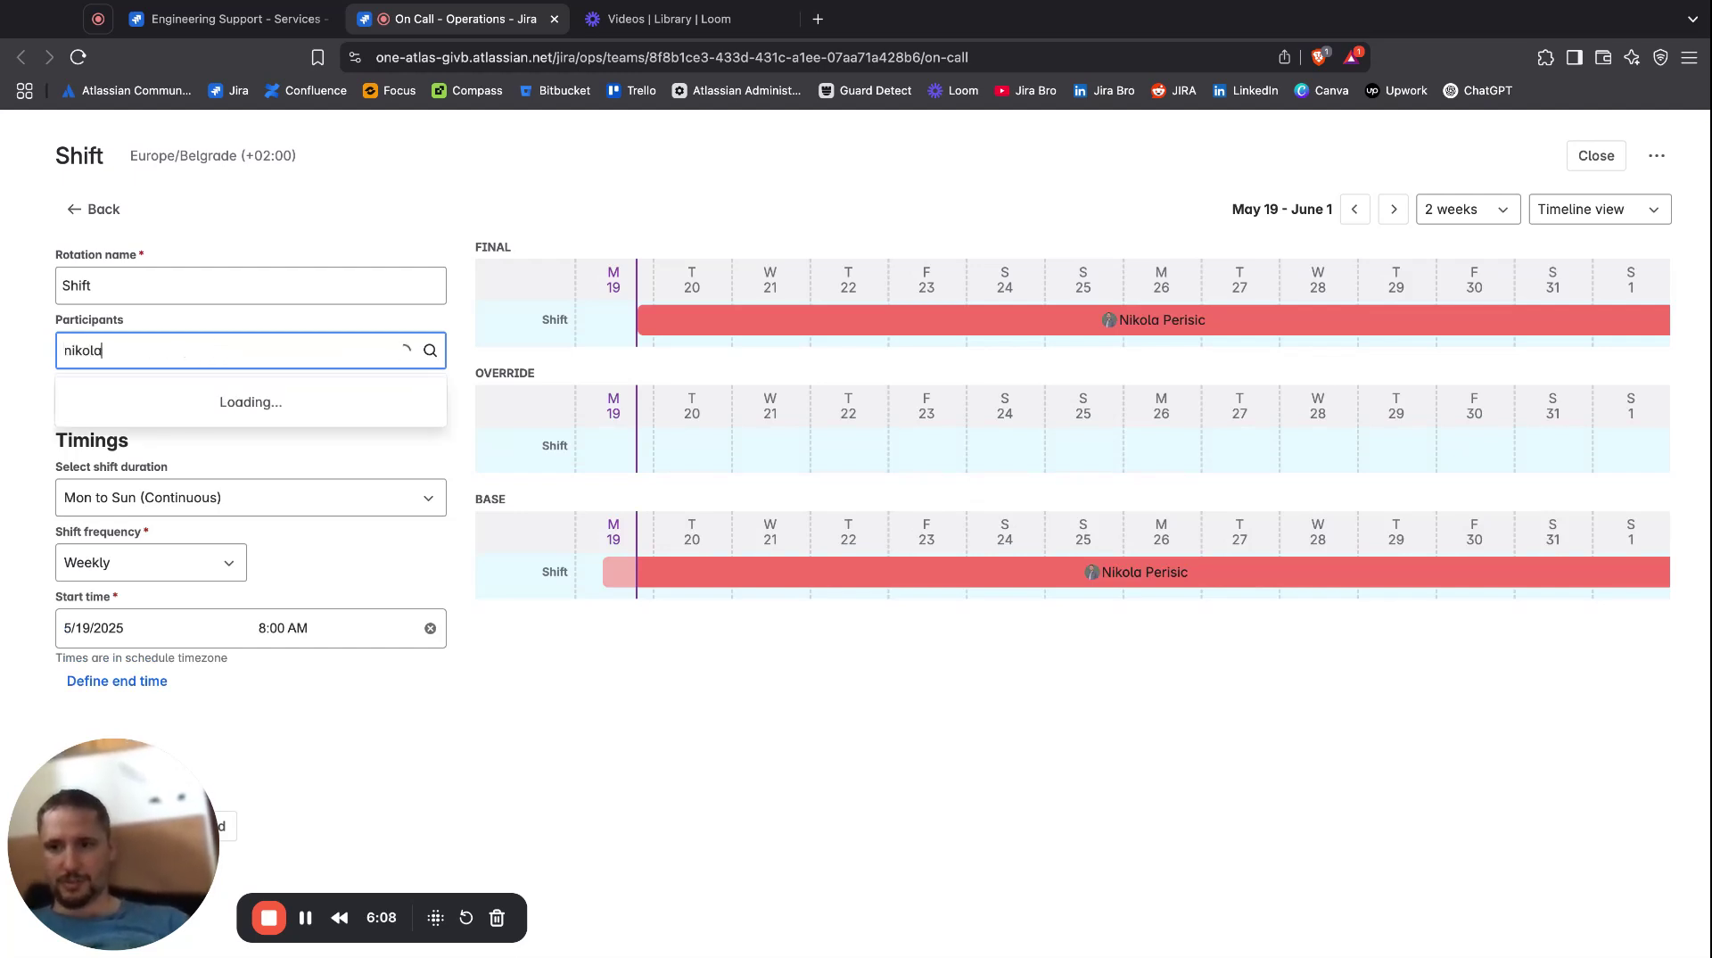
left_click(190, 464)
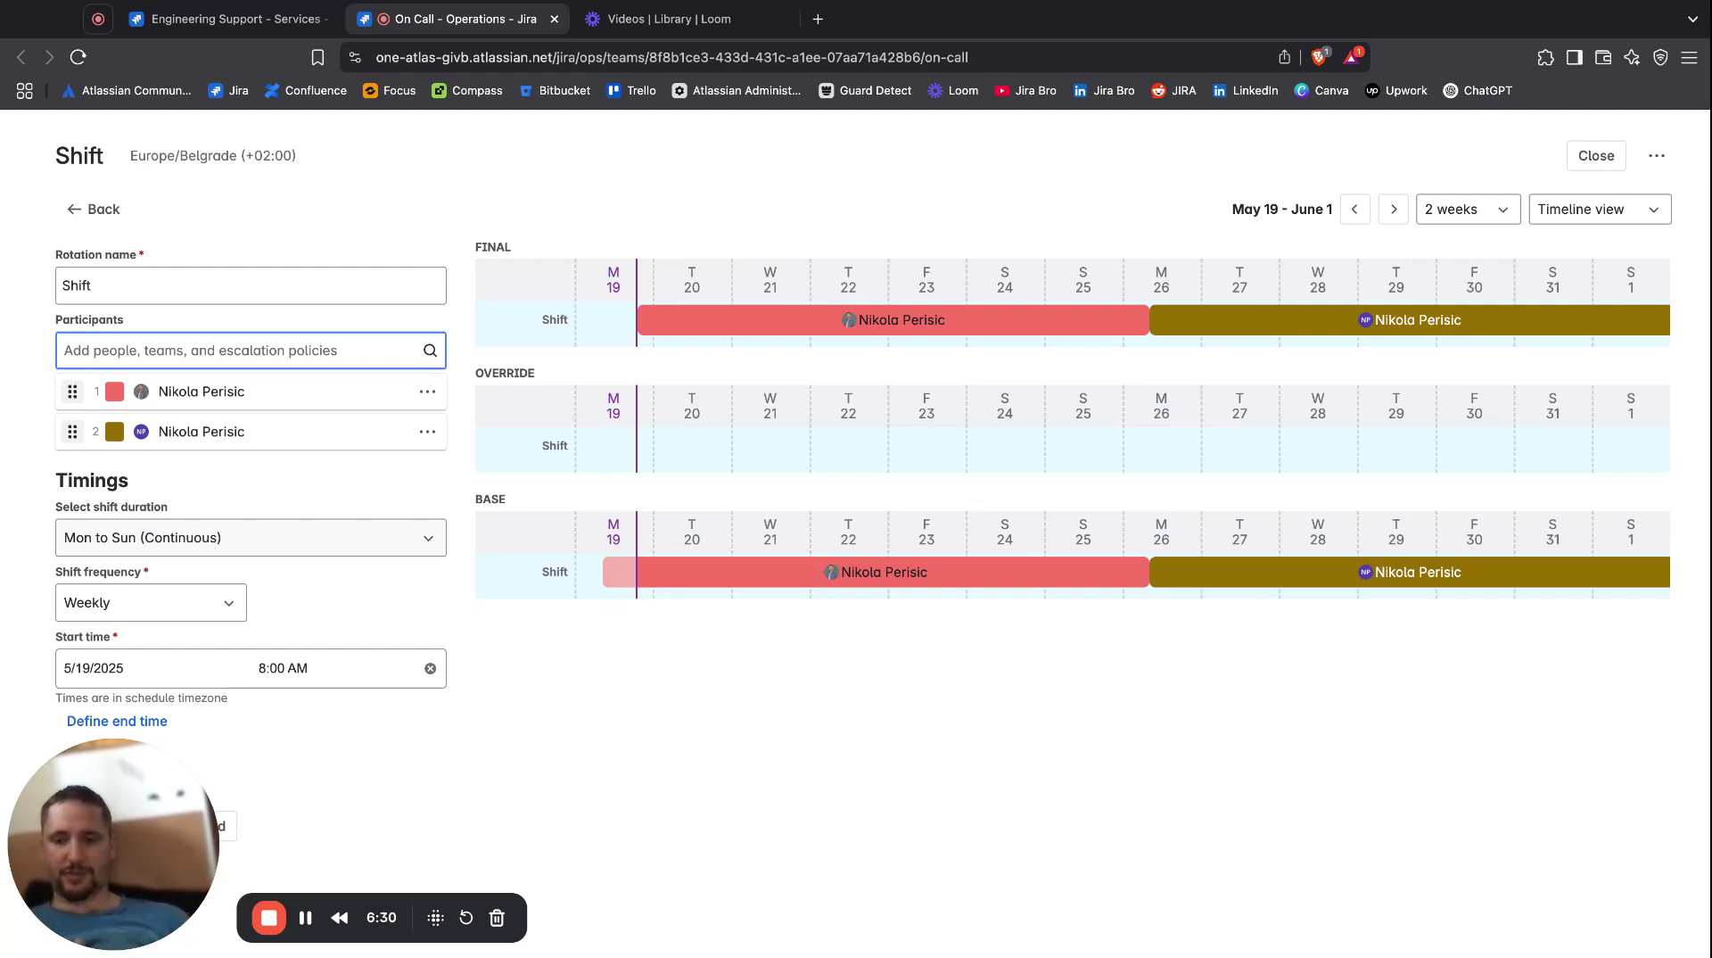
left_click(250, 537)
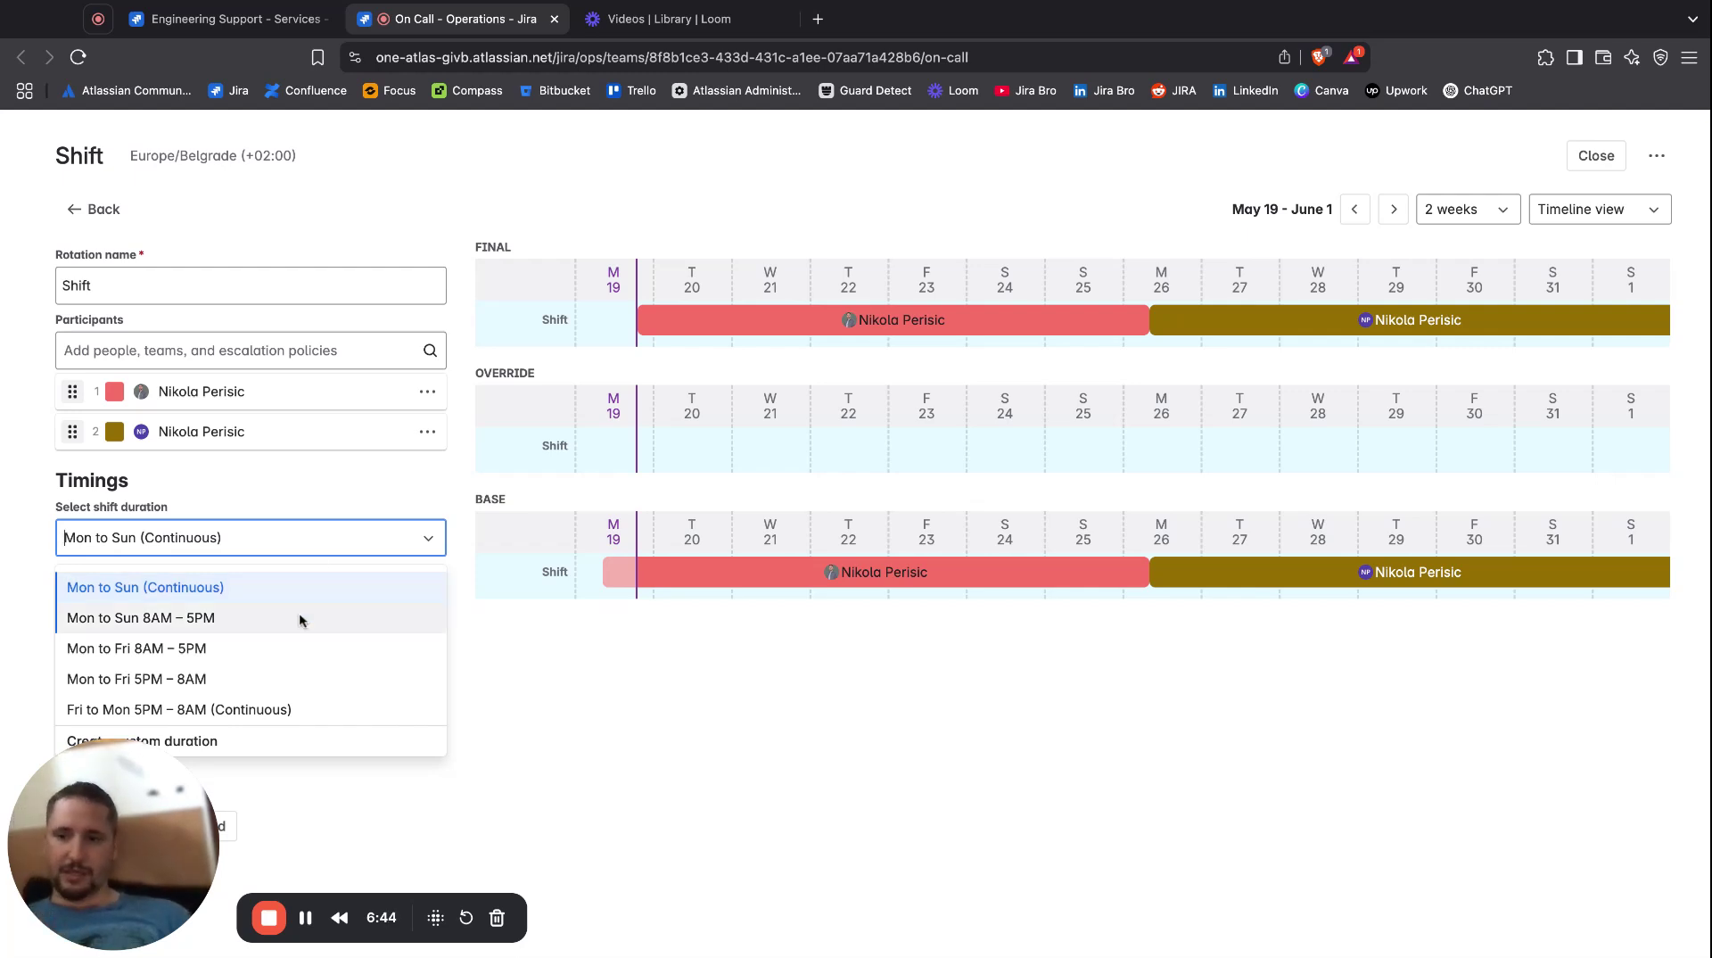
Use the Mon to Fri 8AM – 5PM shift with Monday and Tuesday starting at 9:00 AM.
left_click(295, 645)
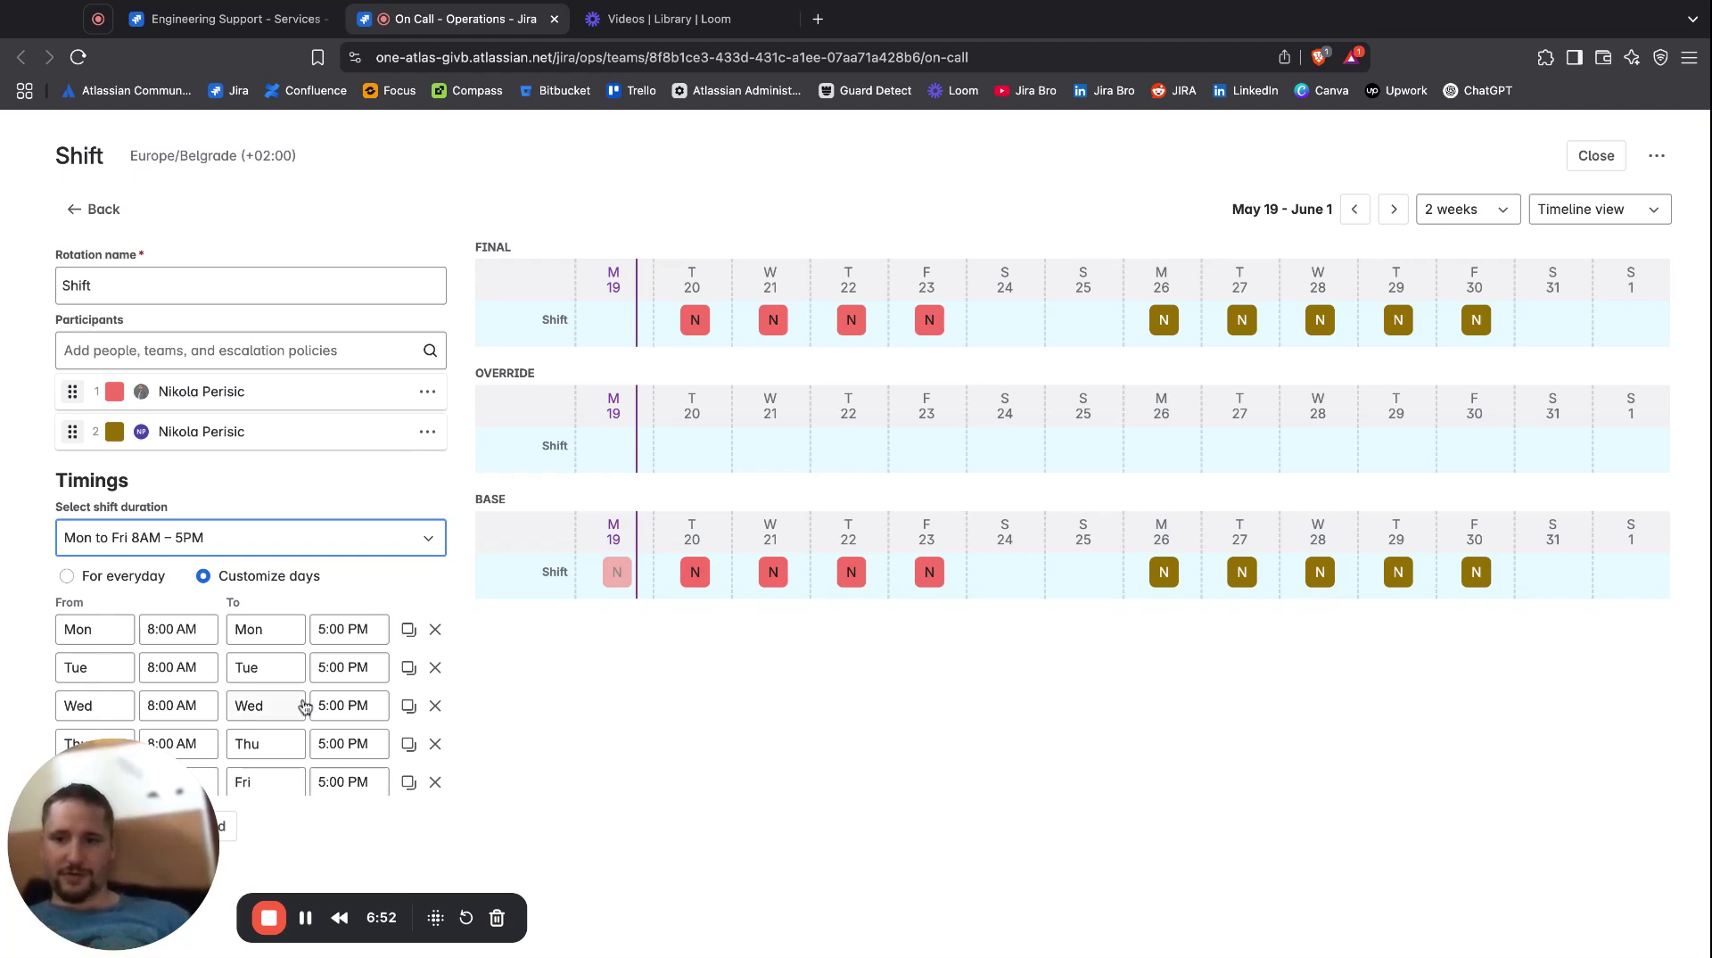
scroll(304, 706, "down", 5)
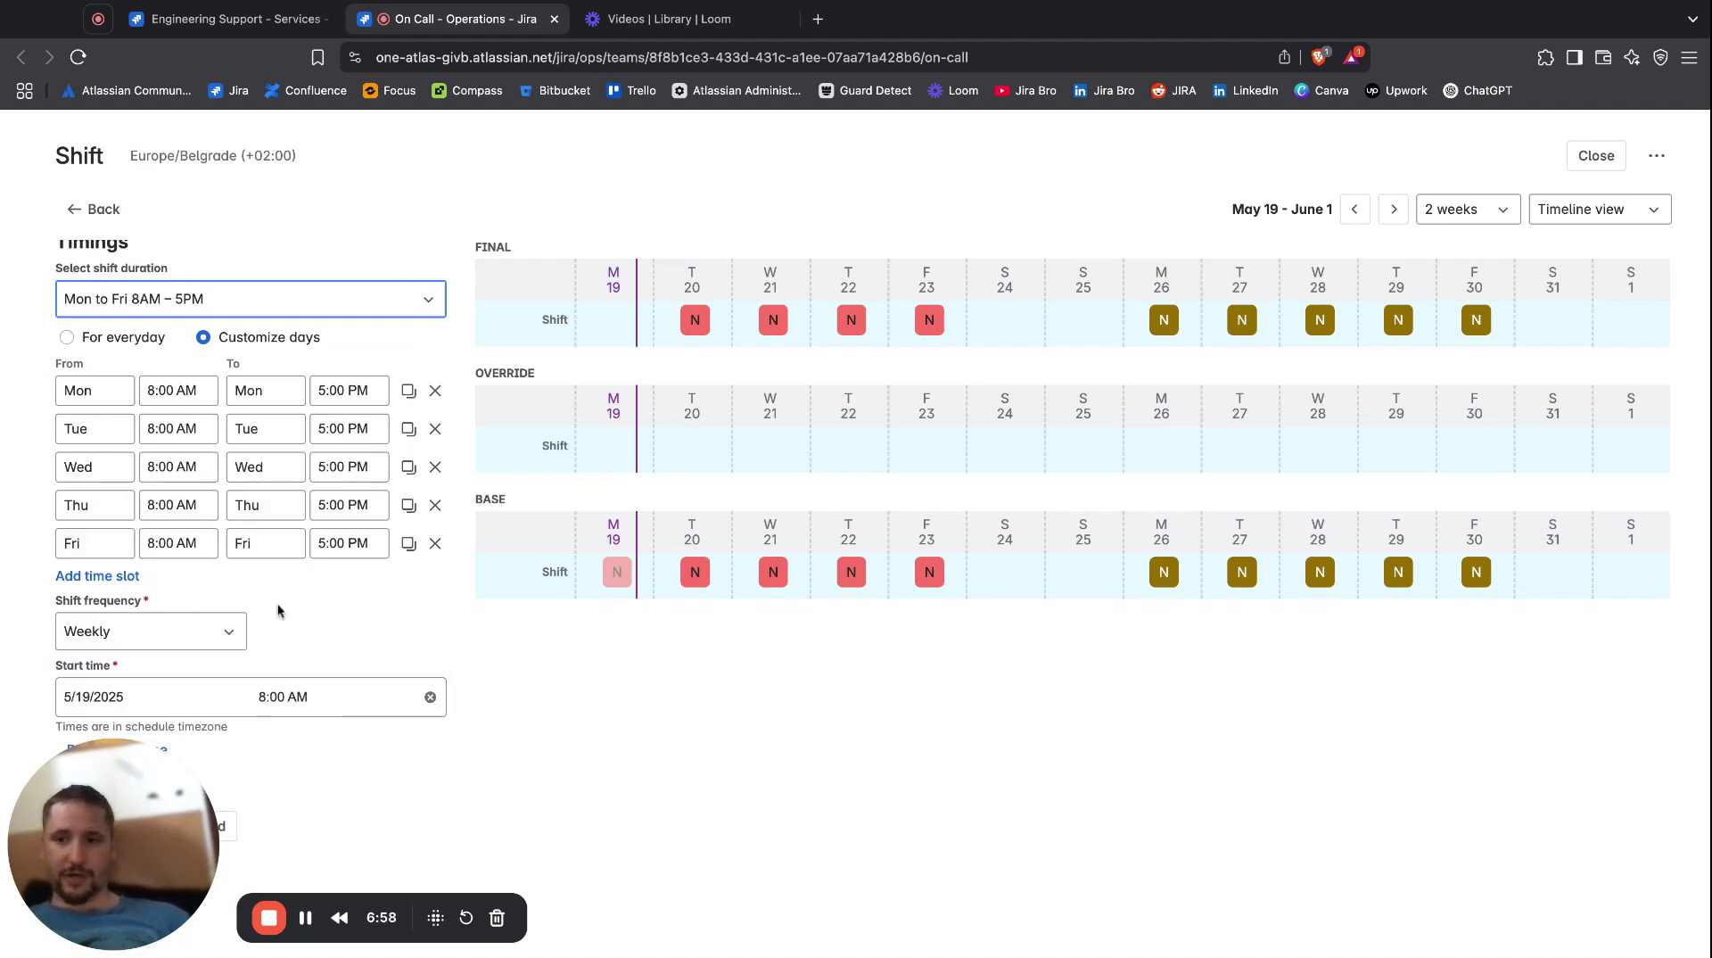
left_click(167, 393)
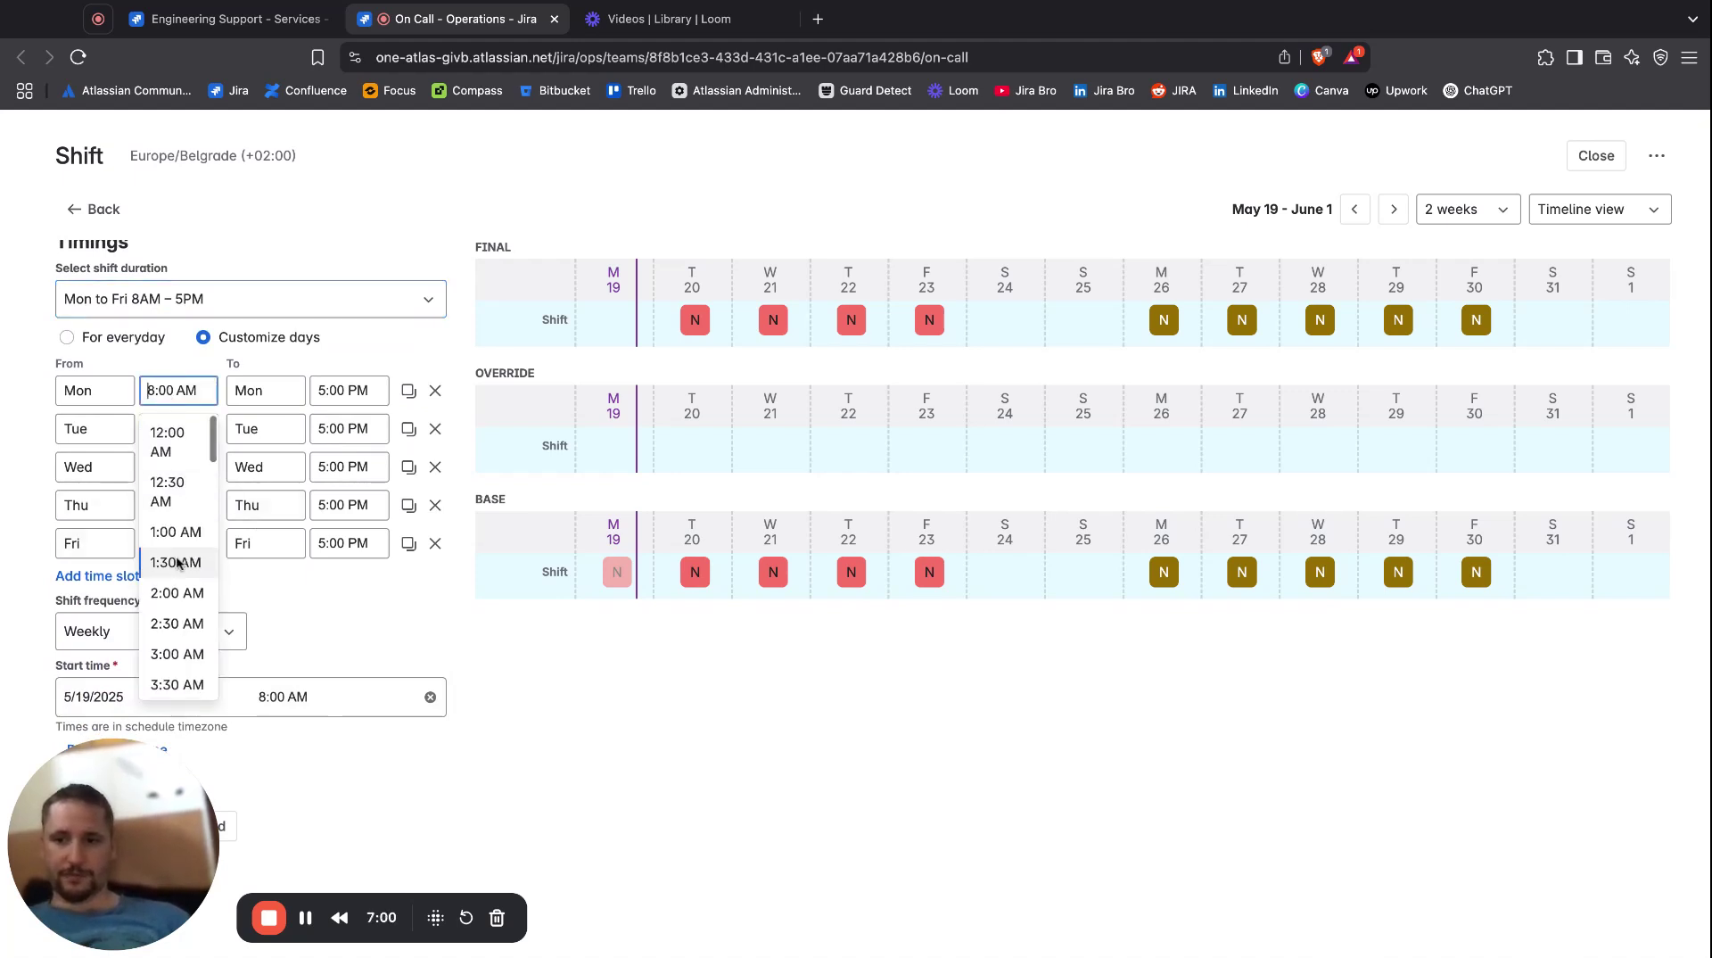
scroll(179, 553, "down", 10)
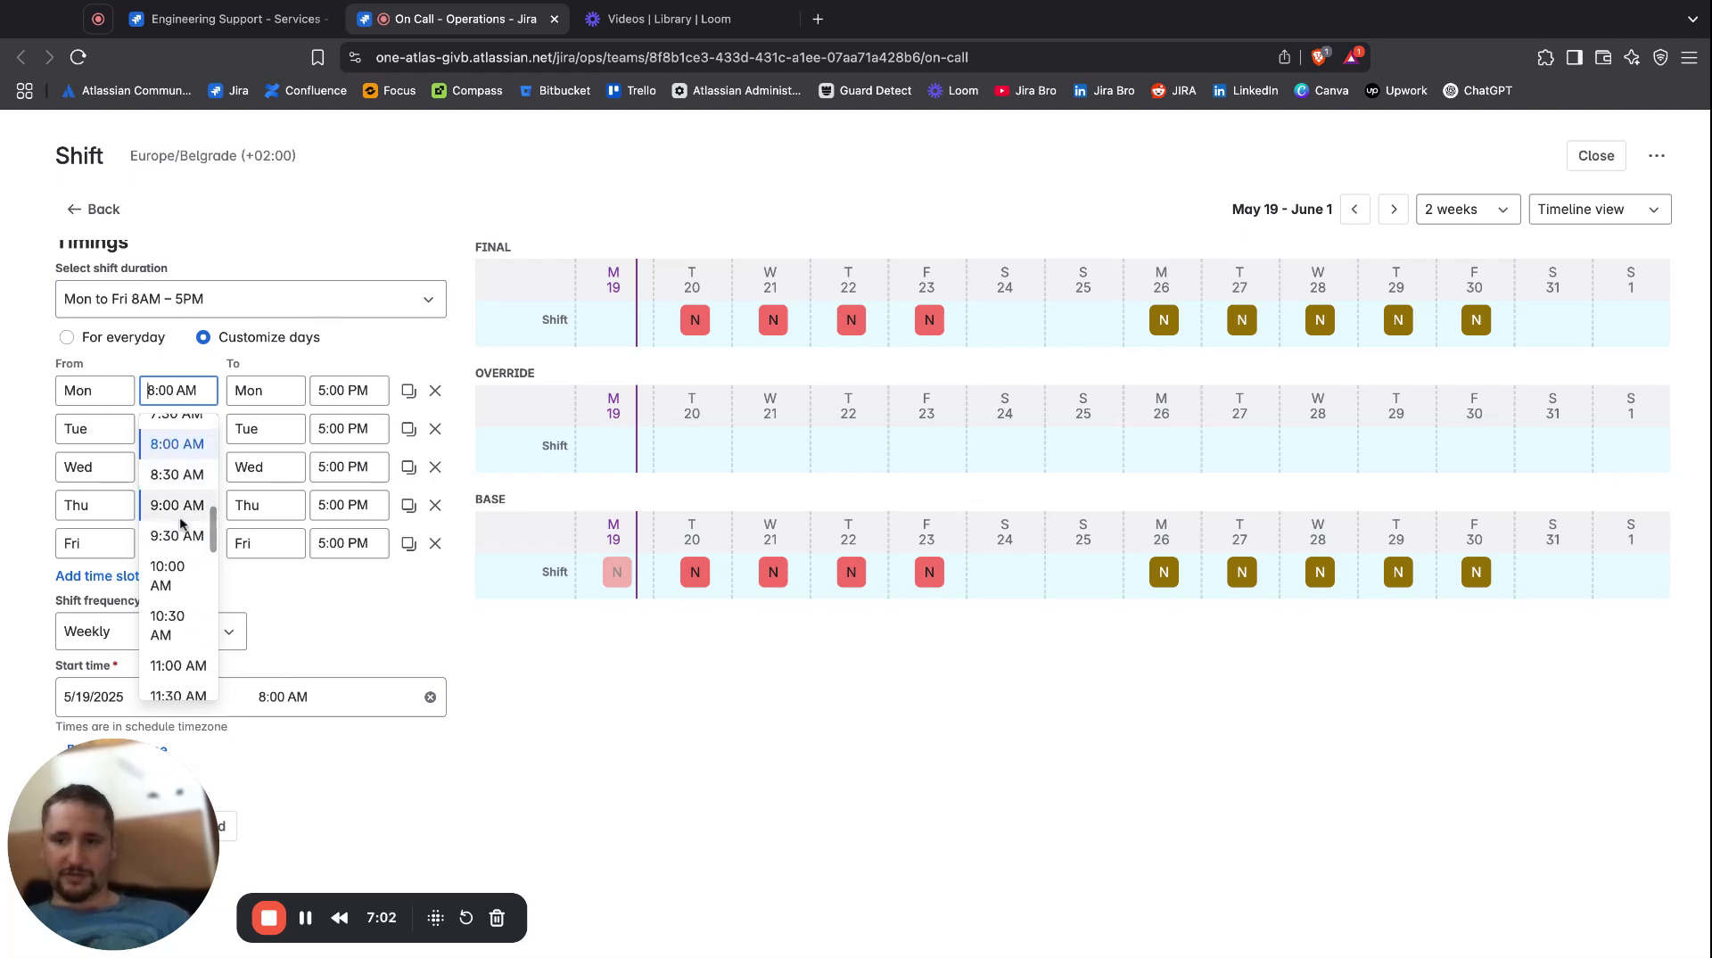
left_click(180, 507)
left_click(178, 428)
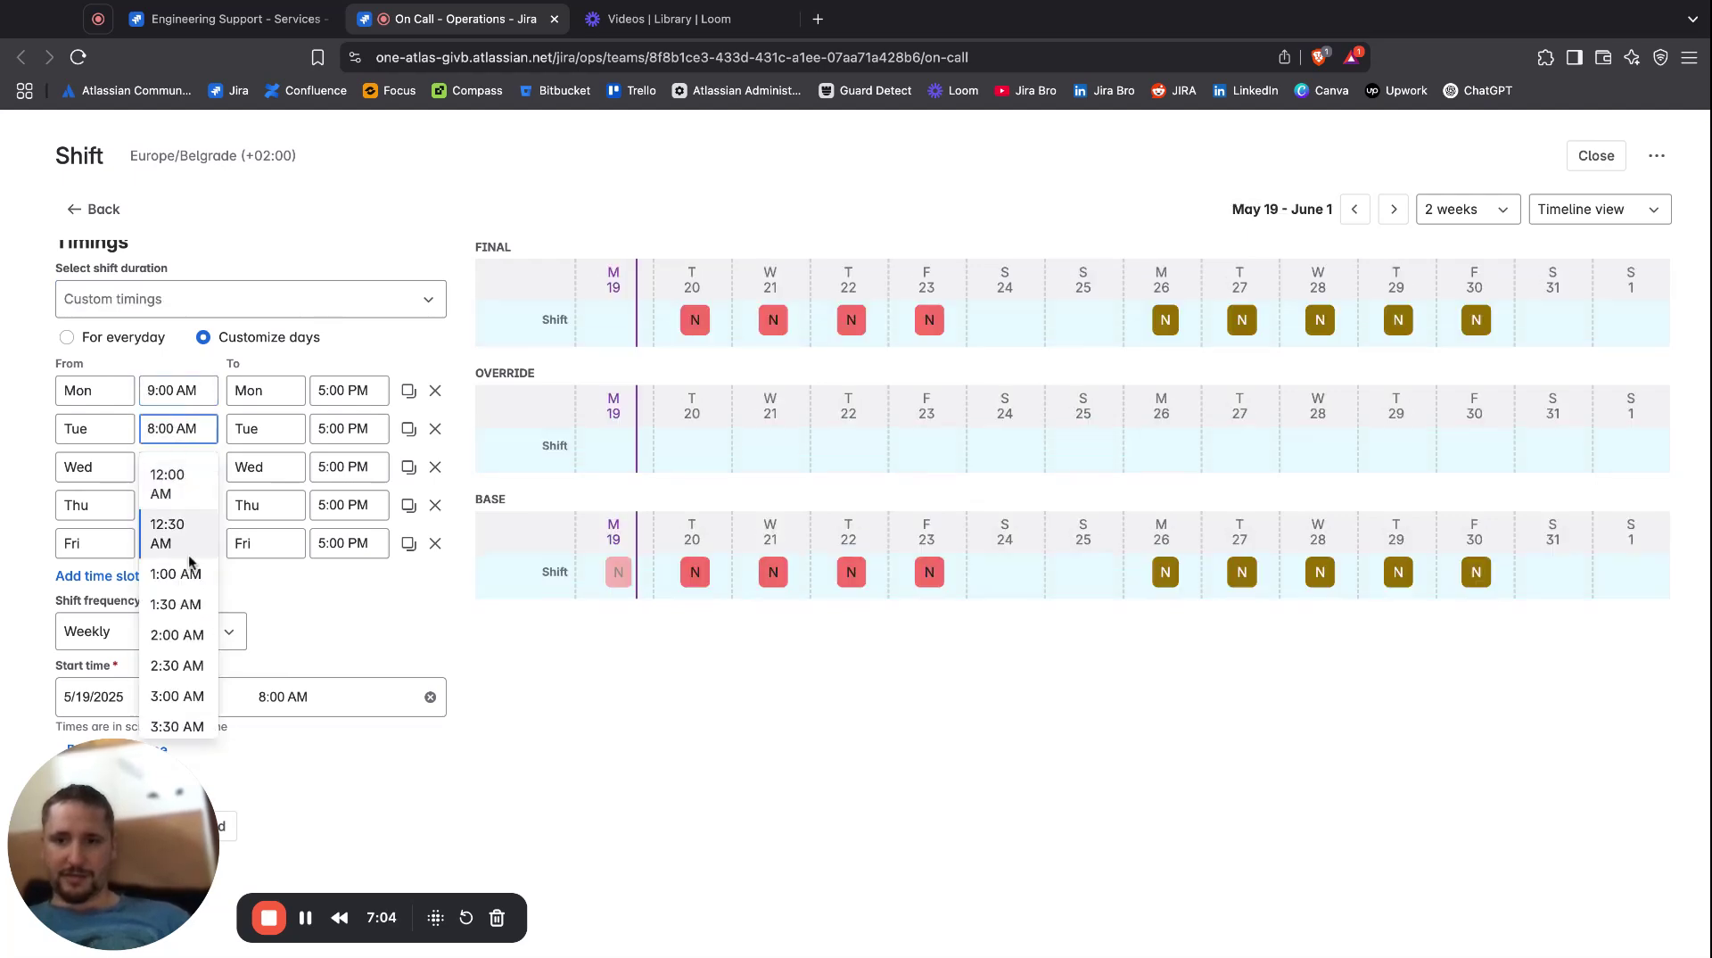
scroll(190, 560, "down", 10)
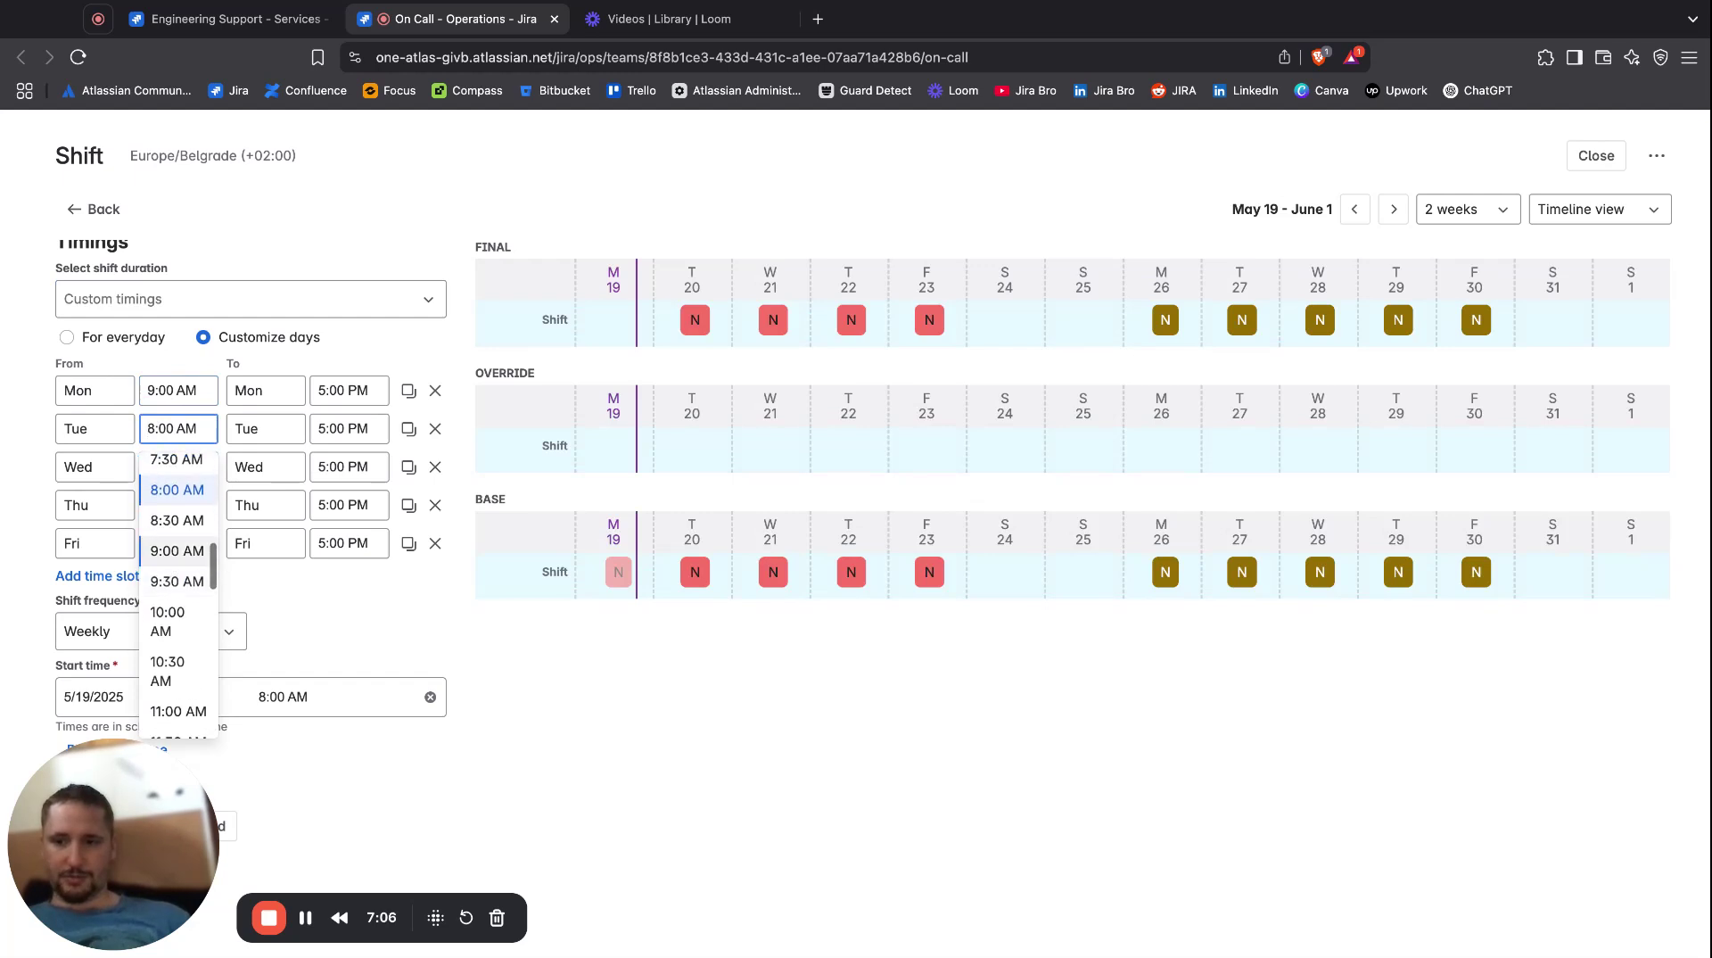
left_click(177, 550)
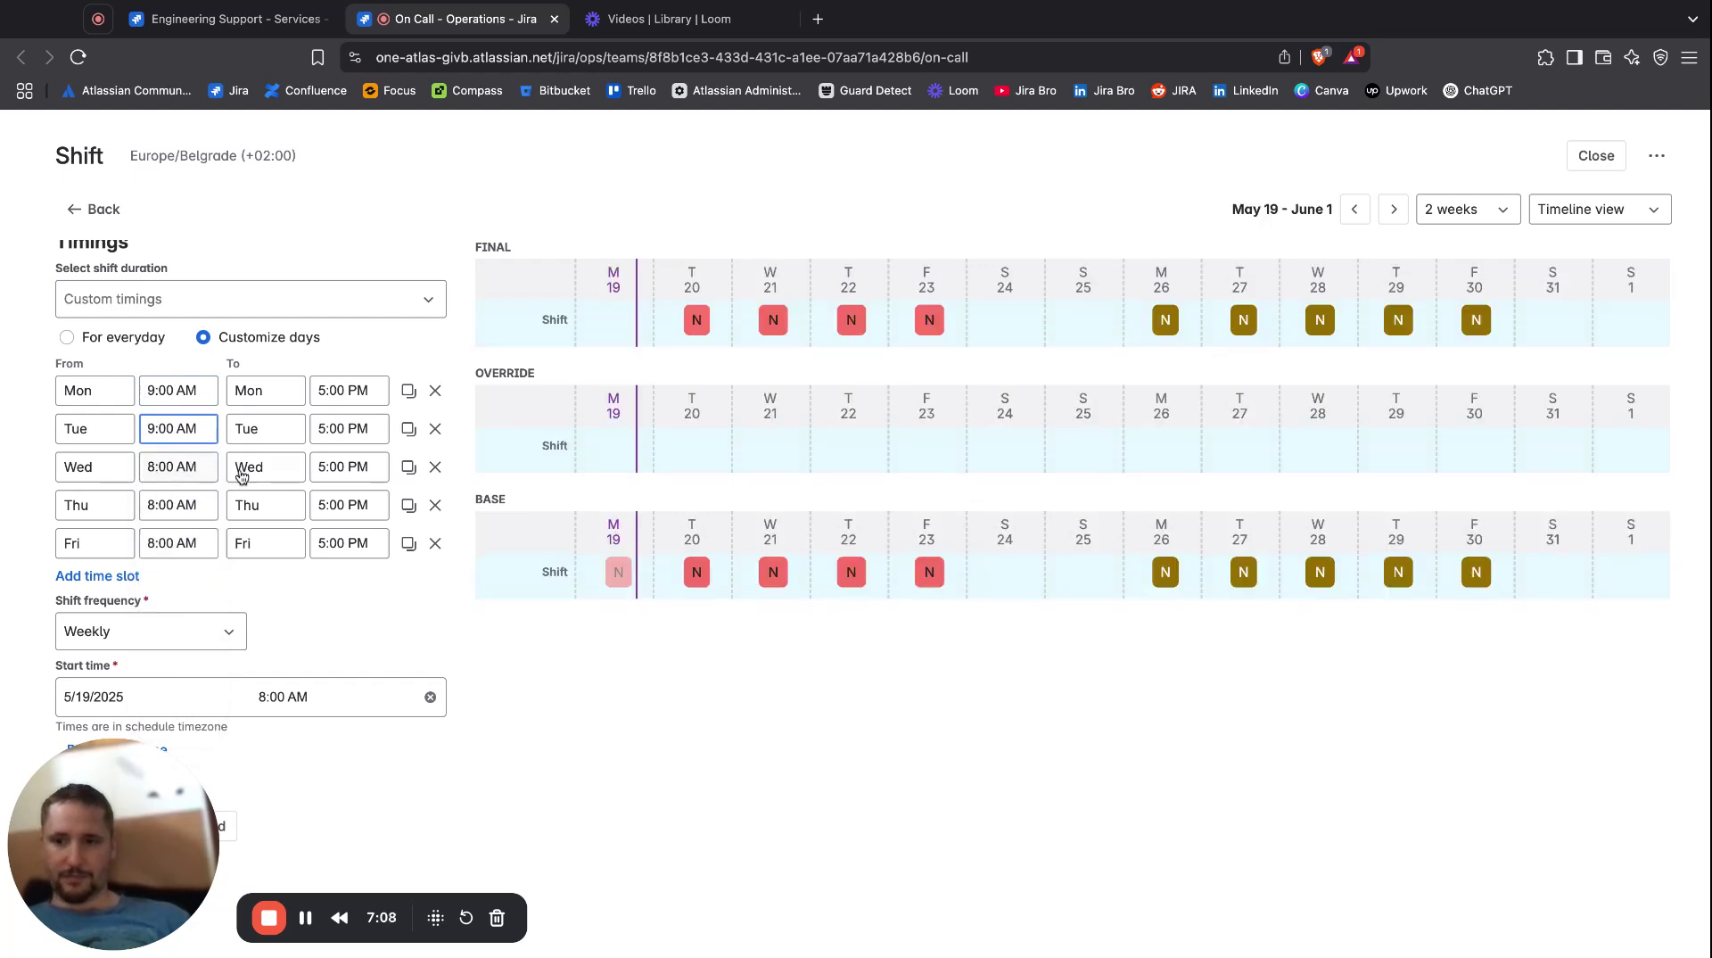
Make Wednesday start at 7:30 AM and save the rotation.
left_click(204, 470)
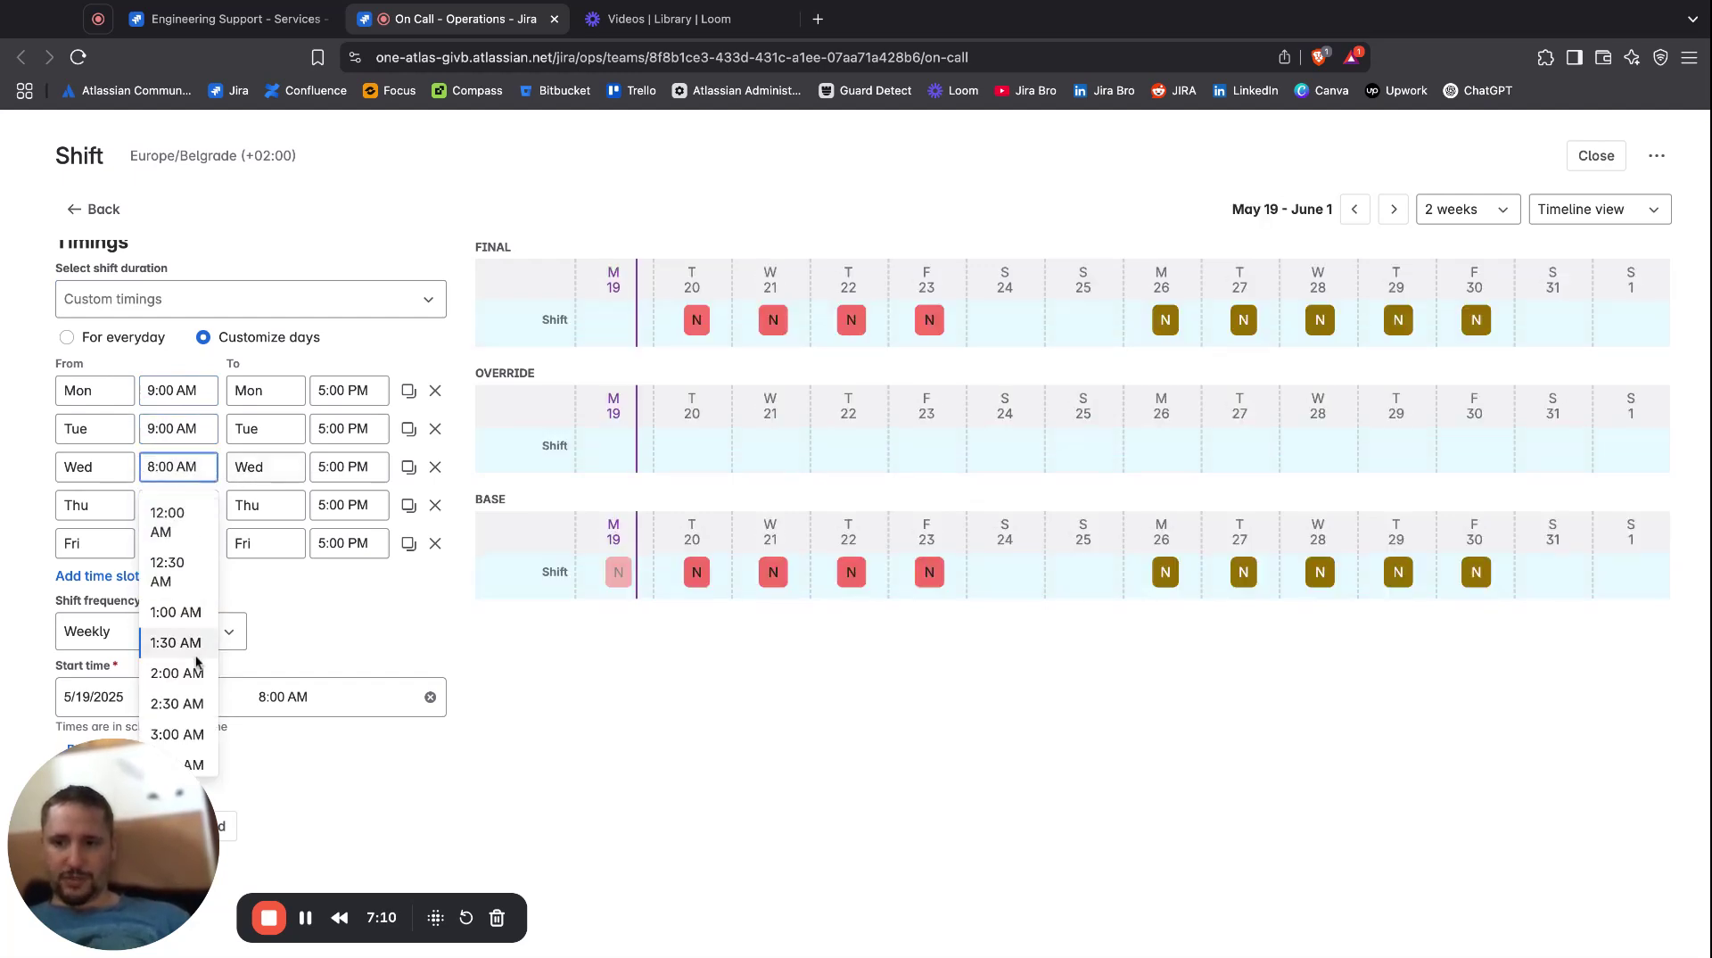
scroll(197, 661, "down", 8)
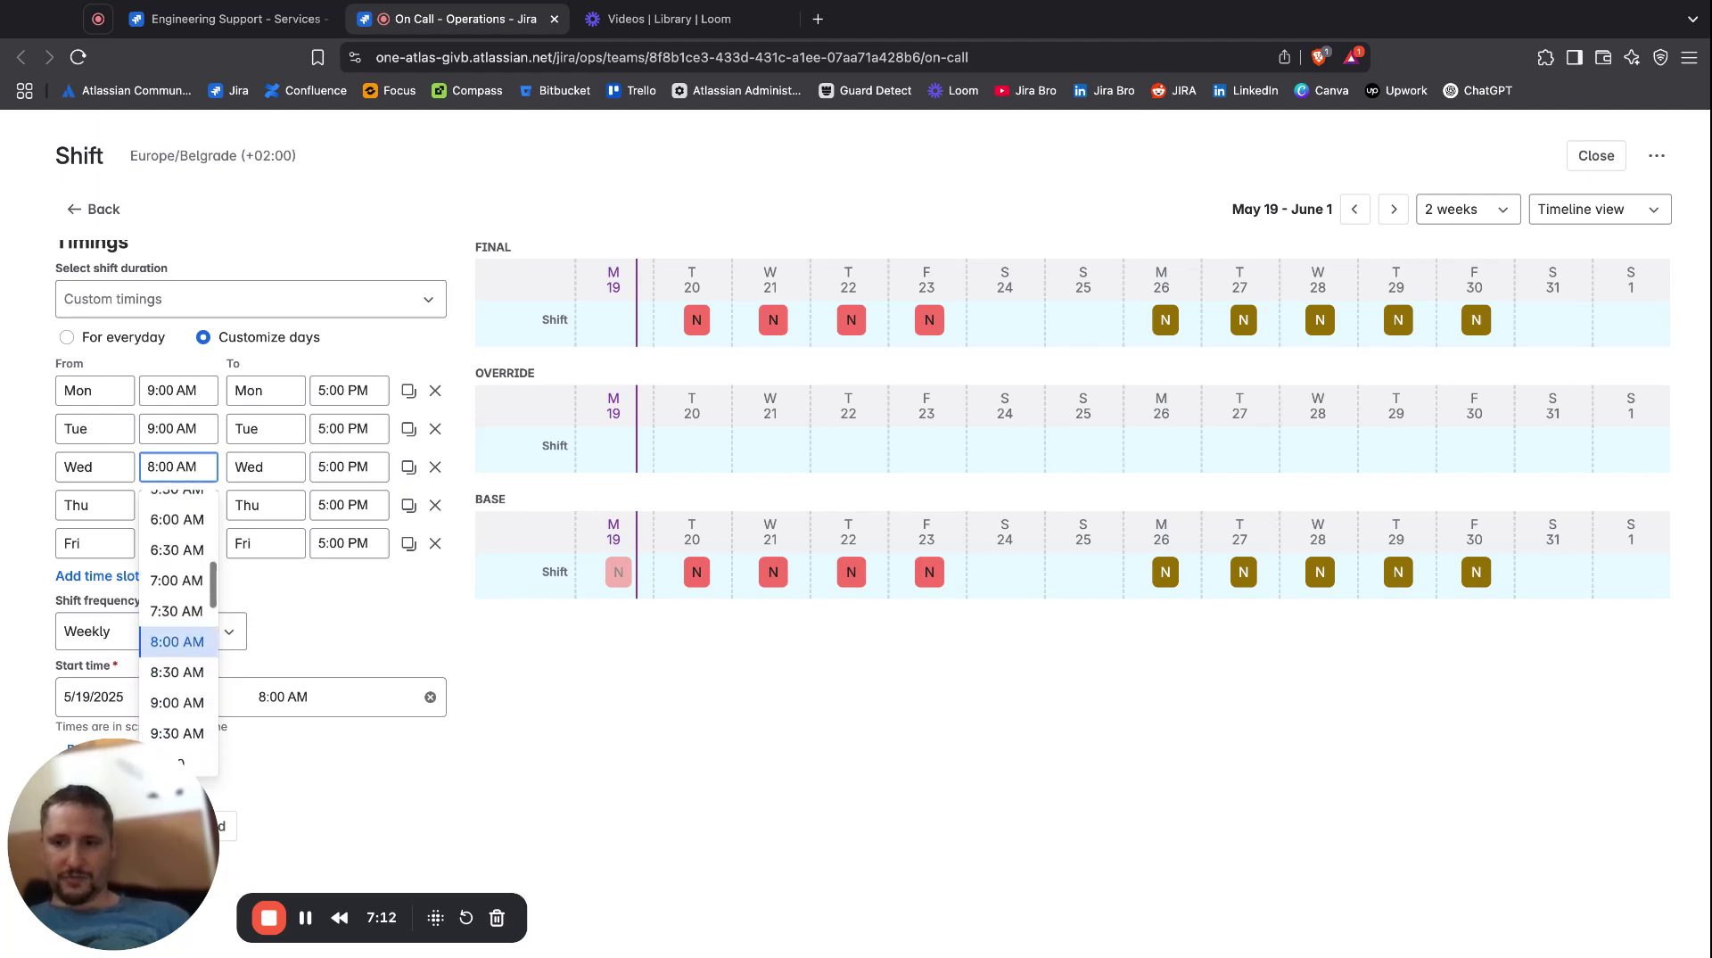
left_click(177, 597)
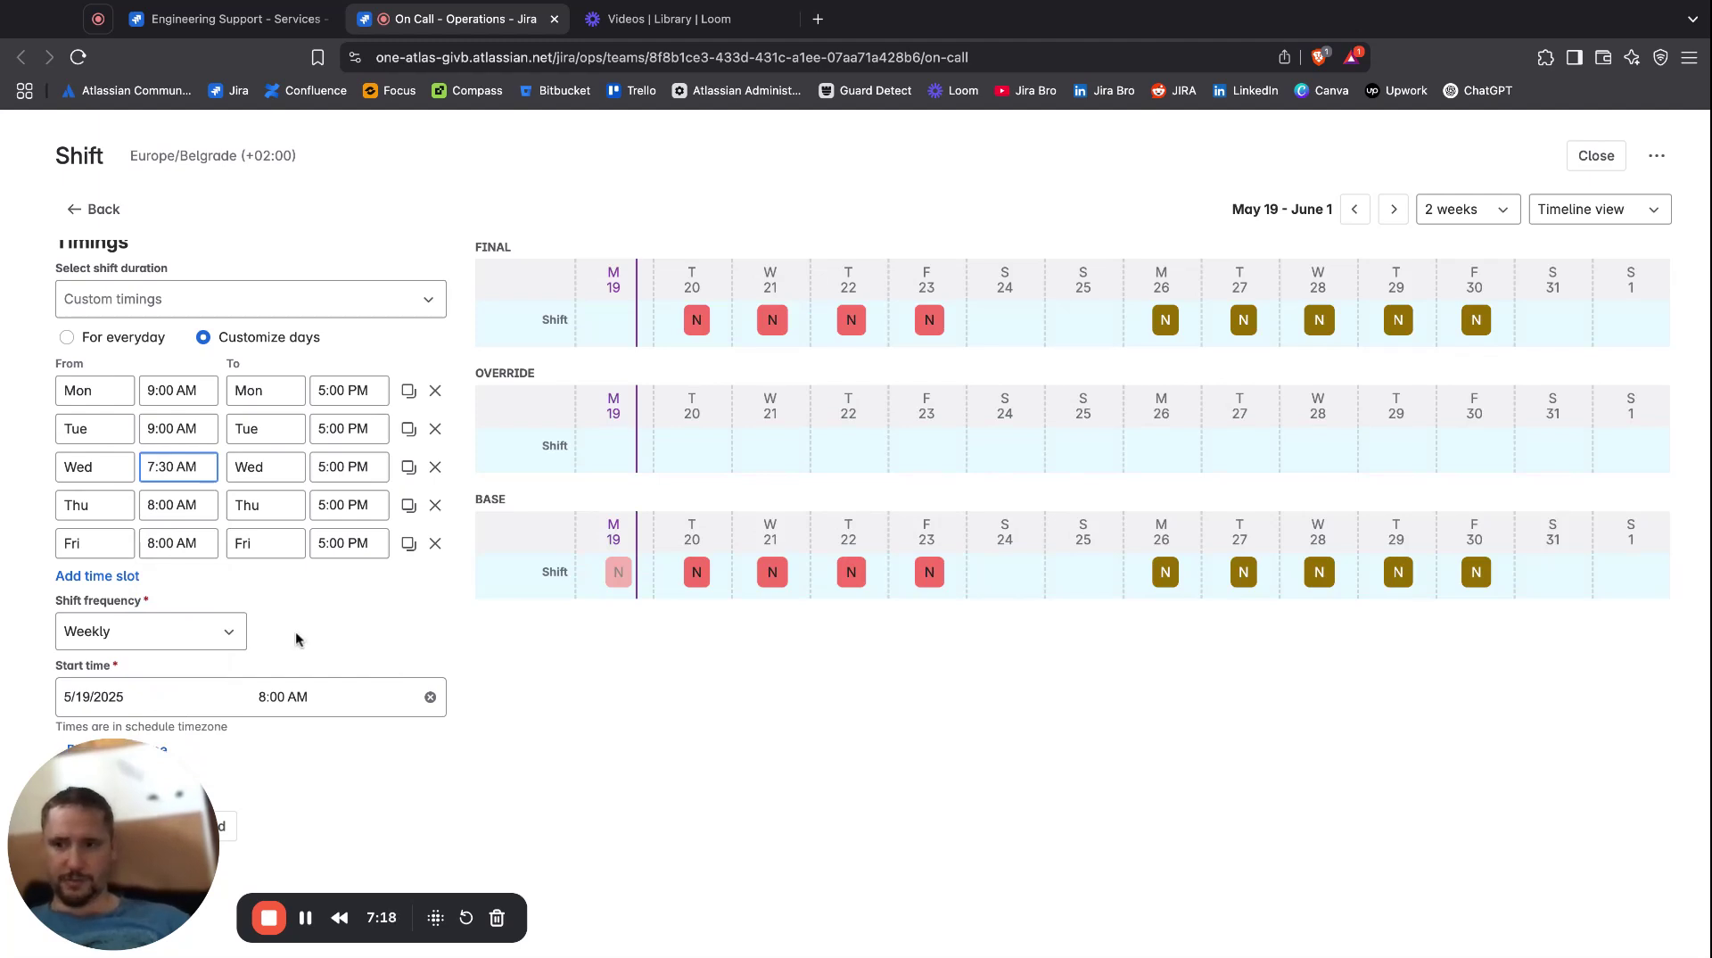
left_click_drag(101, 808, 91, 633)
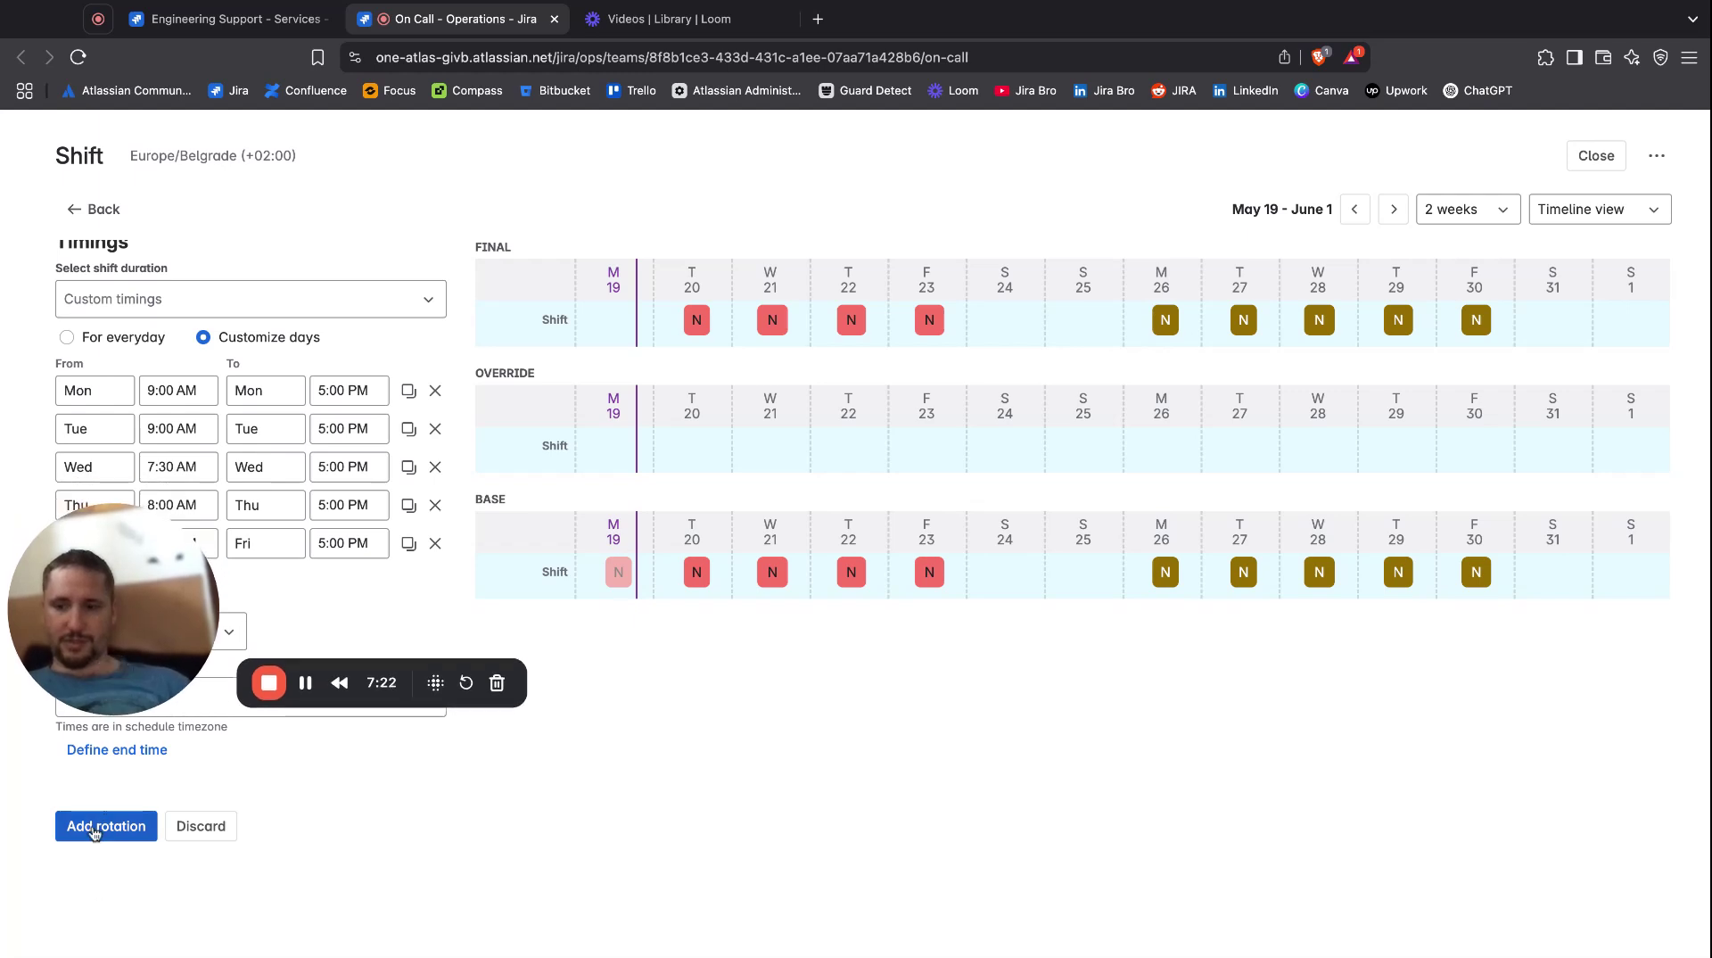
left_click(106, 826)
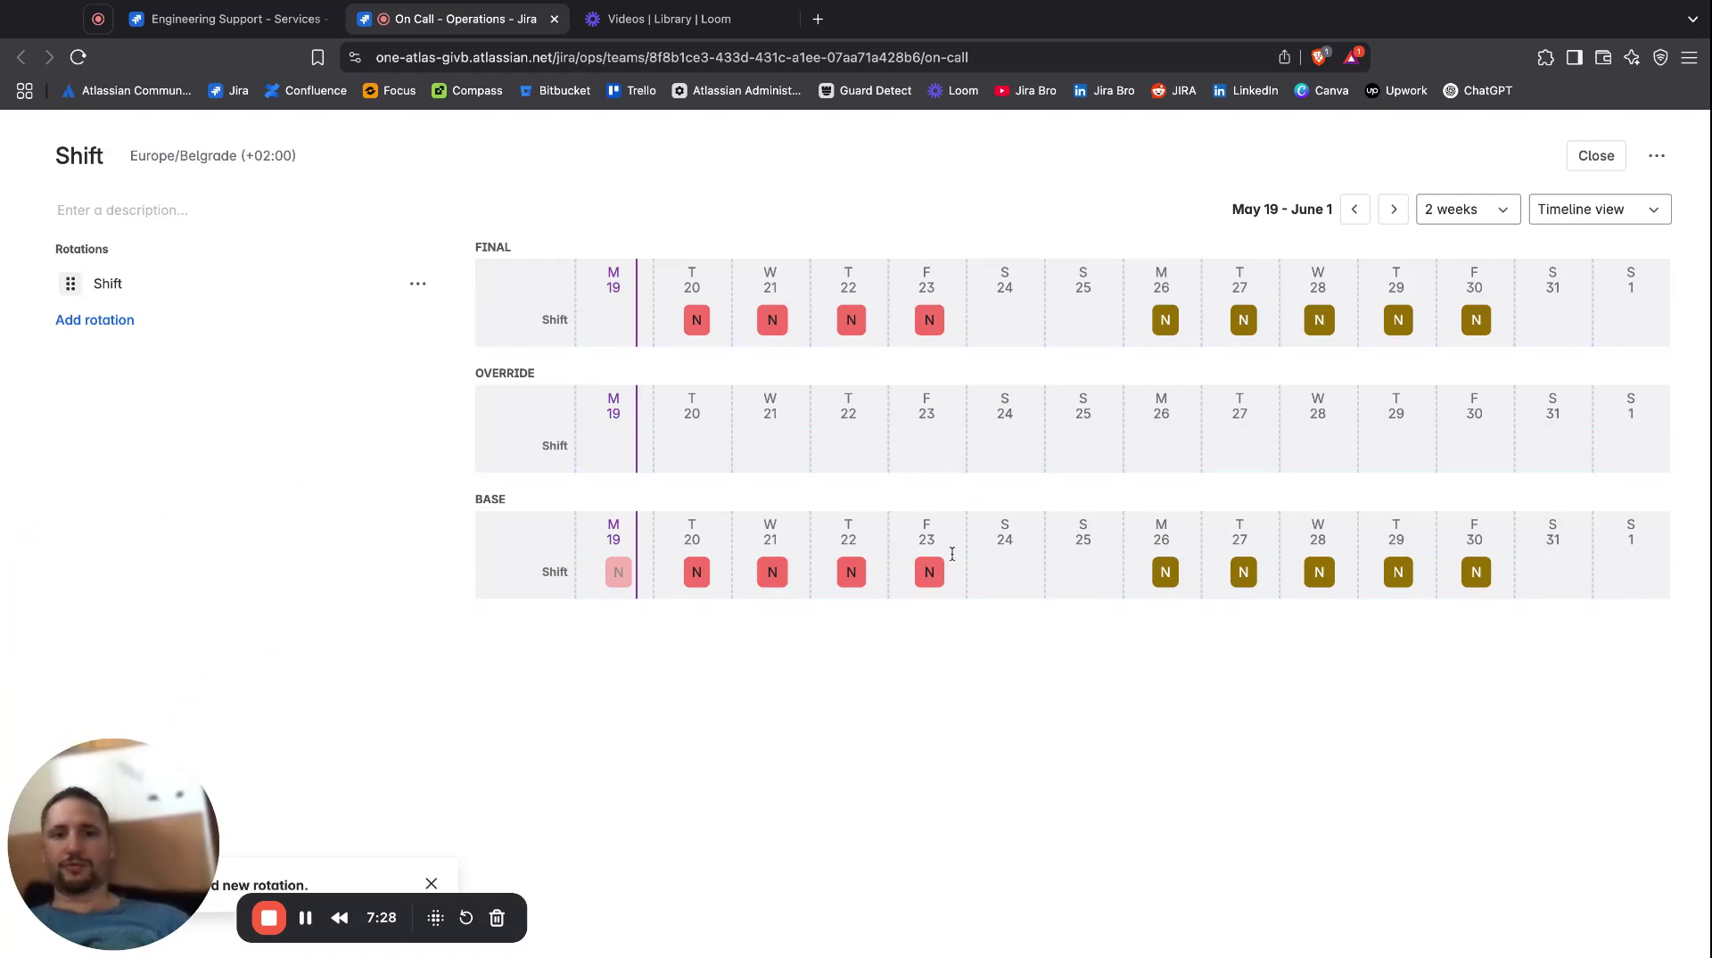
Close the Shift schedule editor and review both schedules on the Platform Support overview.
left_click(1596, 155)
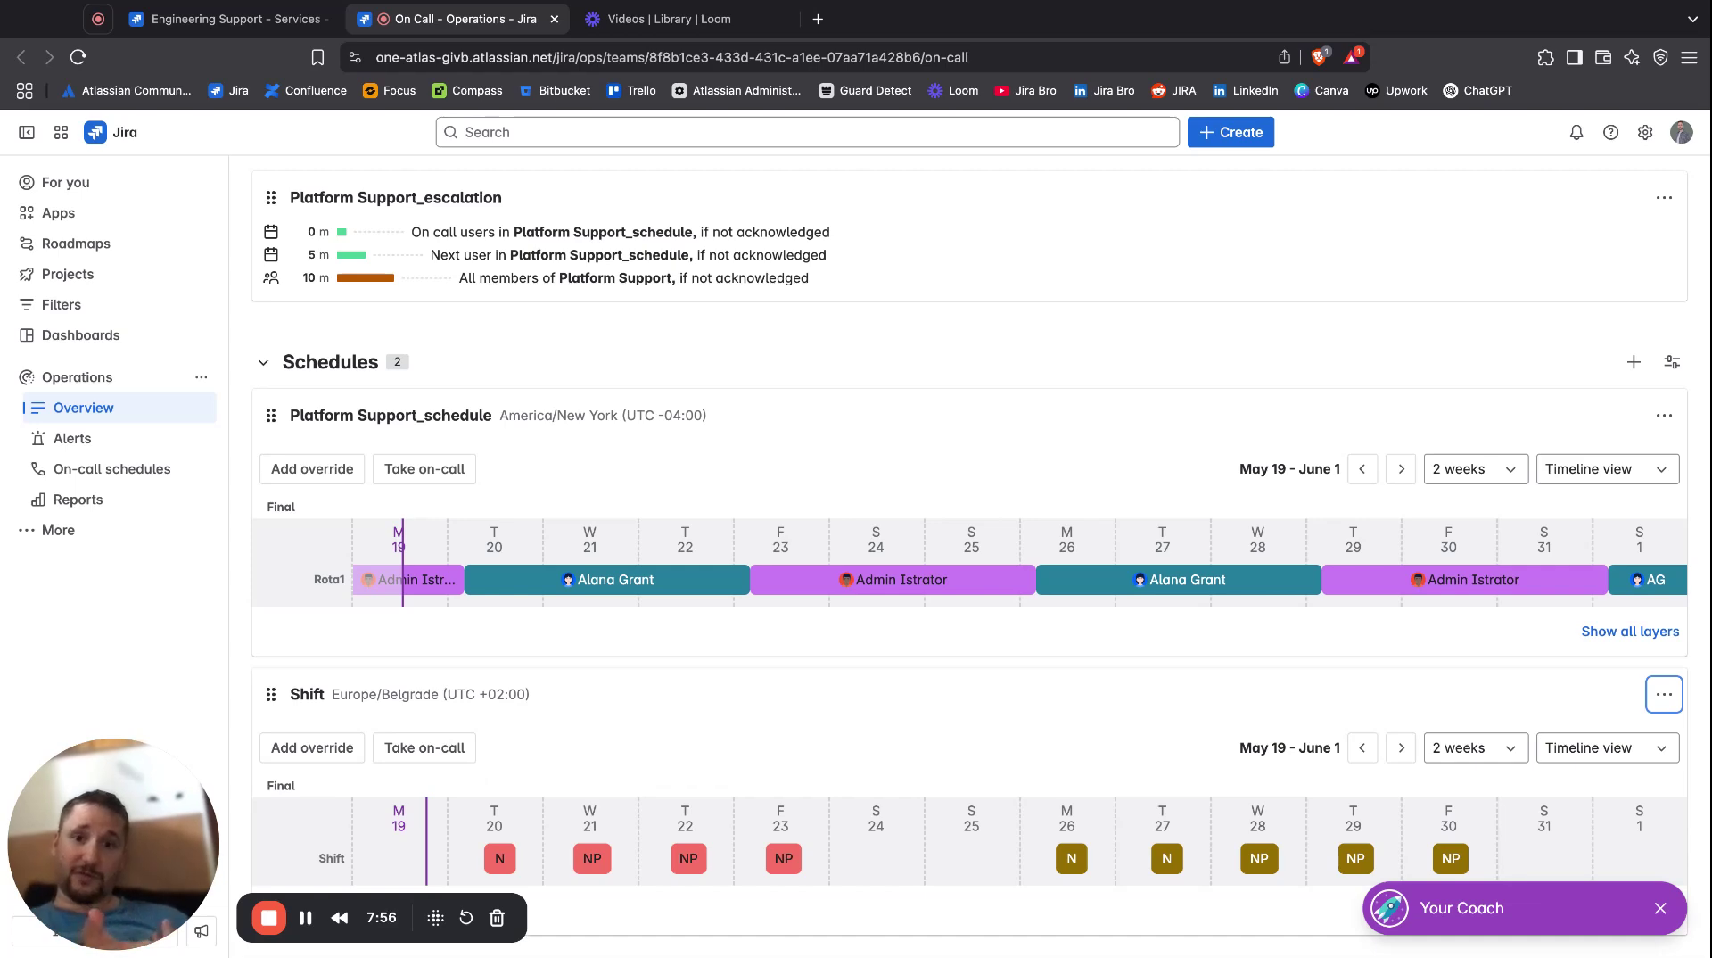
scroll(728, 487, "up", 4)
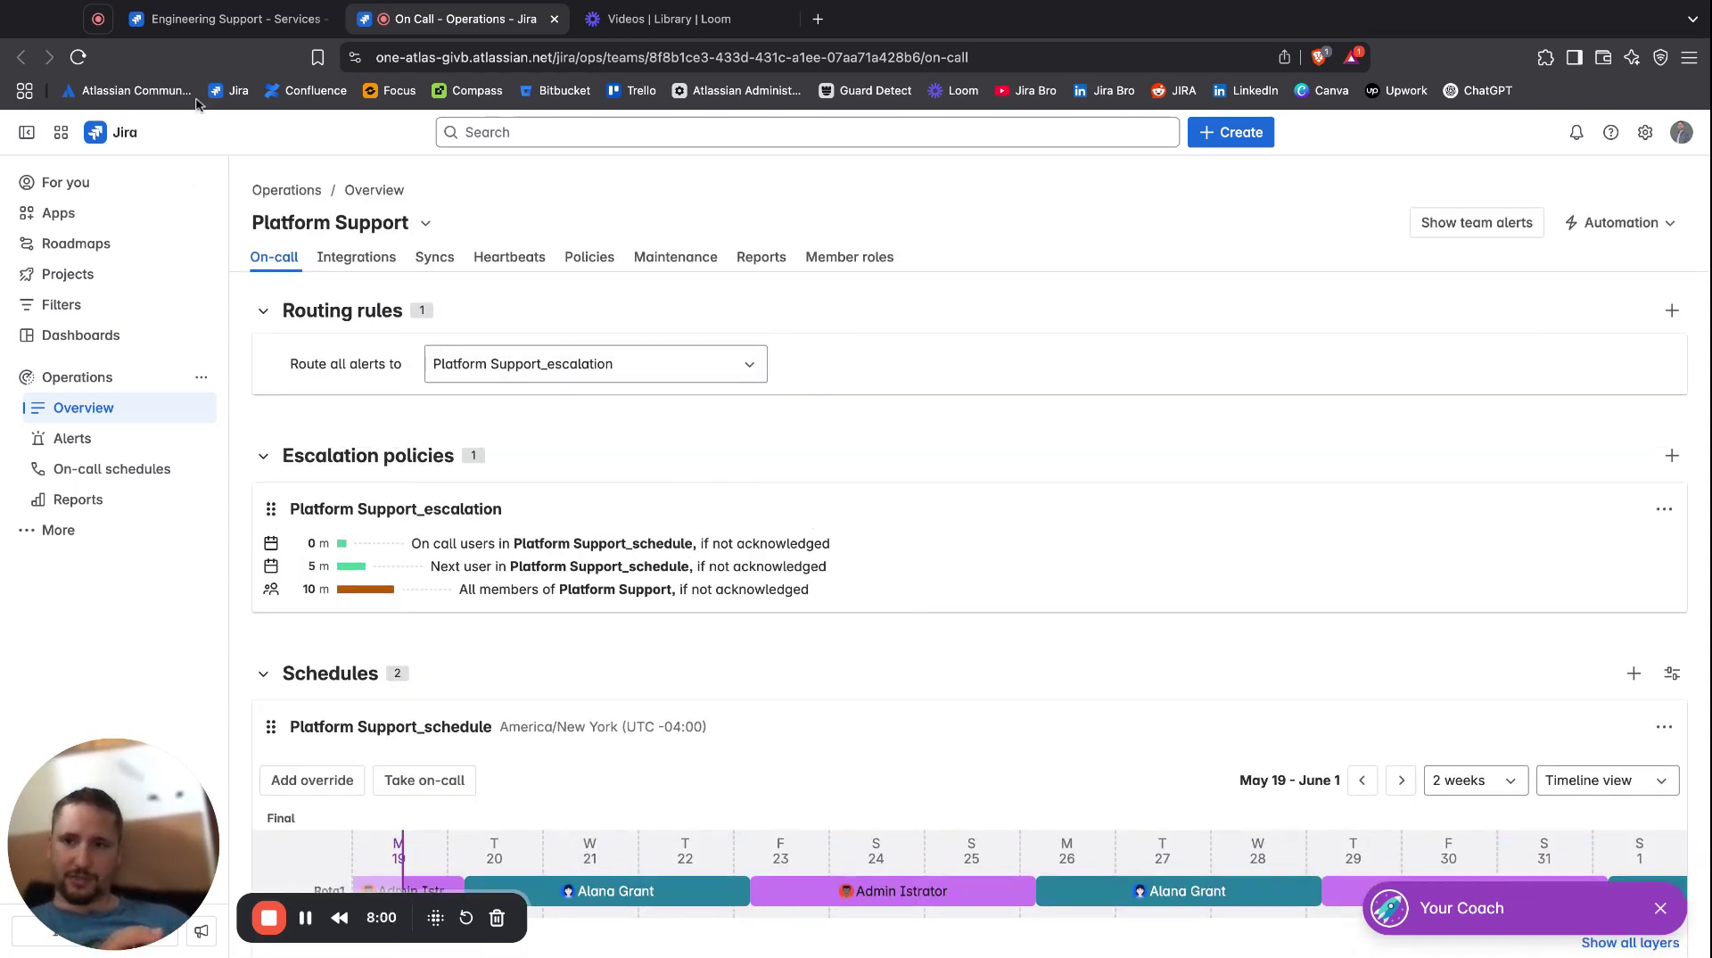
Acknowledge the TEST alert and switch to the Engineering Support services page.
left_click(234, 19)
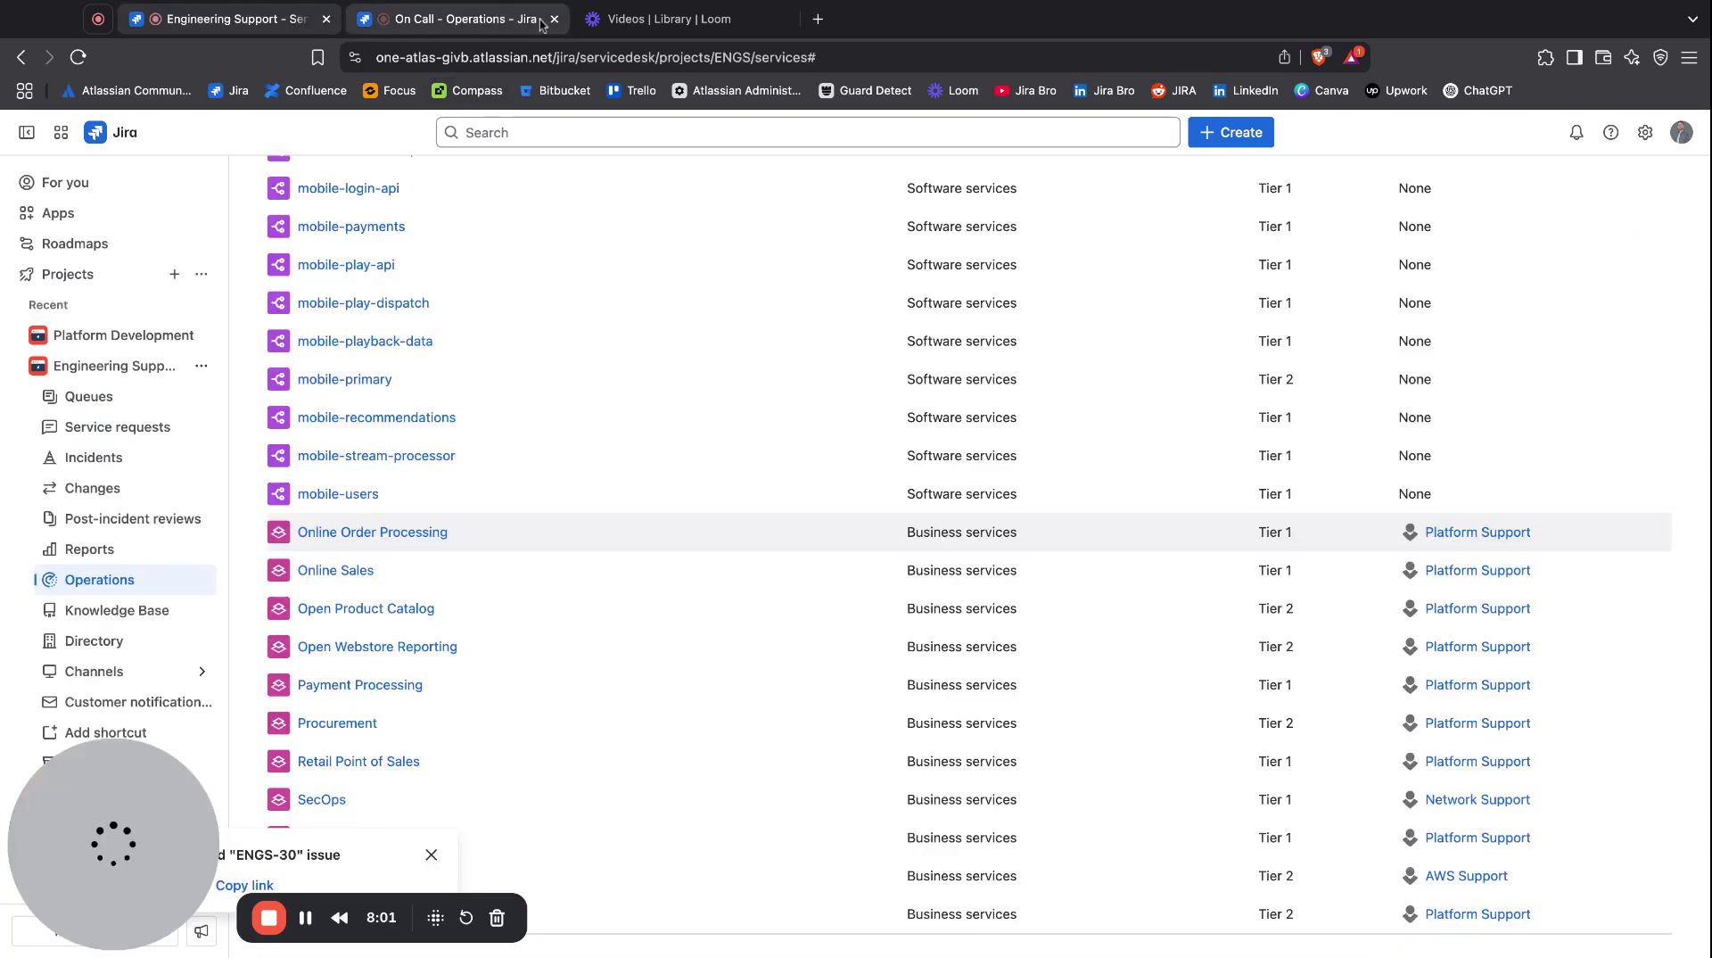
scroll(618, 457, "up", 2)
scroll(618, 455, "up", 8)
left_click(485, 256)
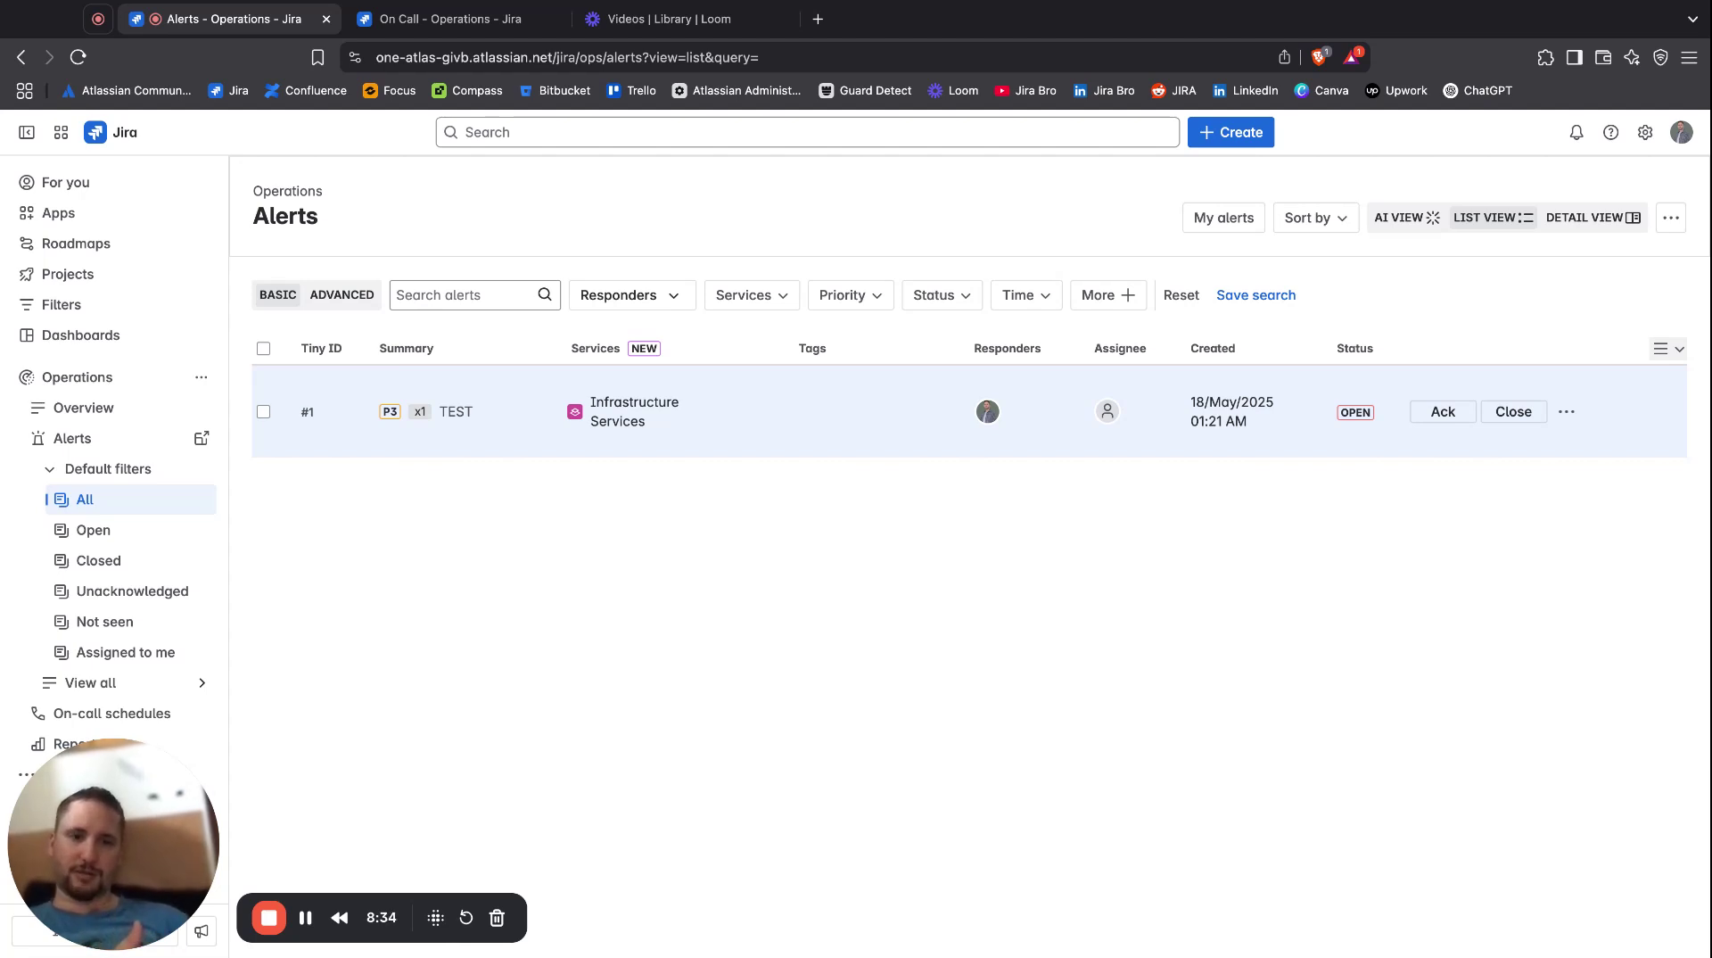
left_click(1441, 412)
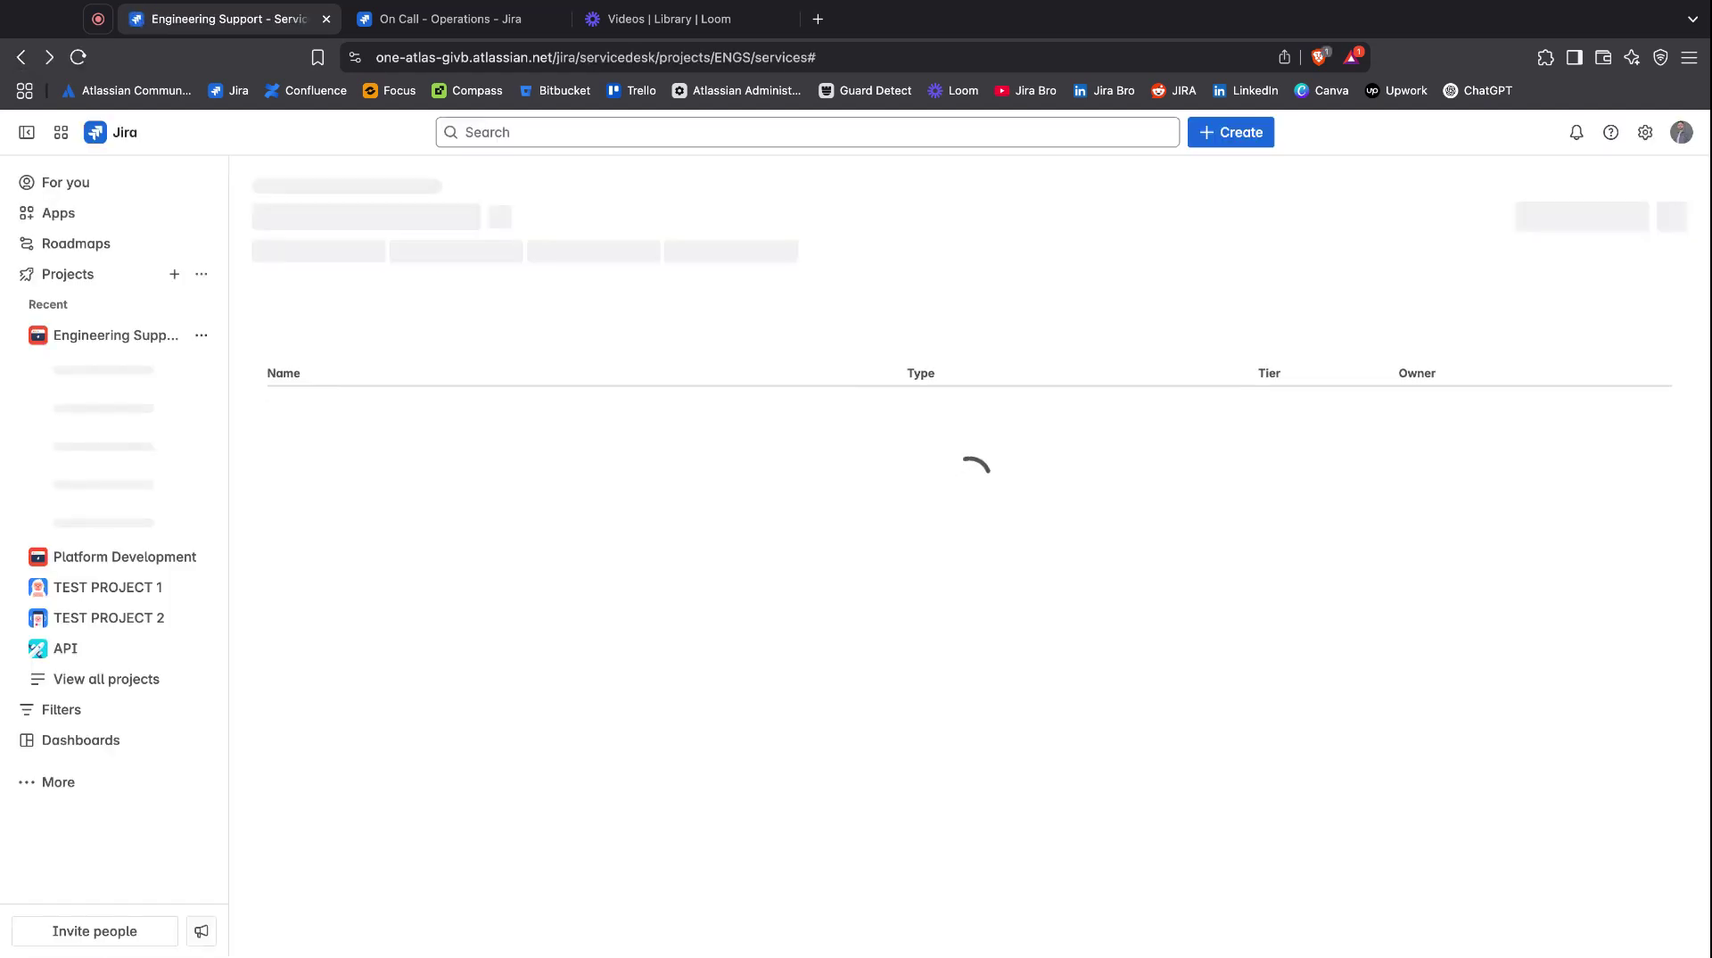
Open the On-call schedules list and inspect the May 20 shift details.
left_click(413, 26)
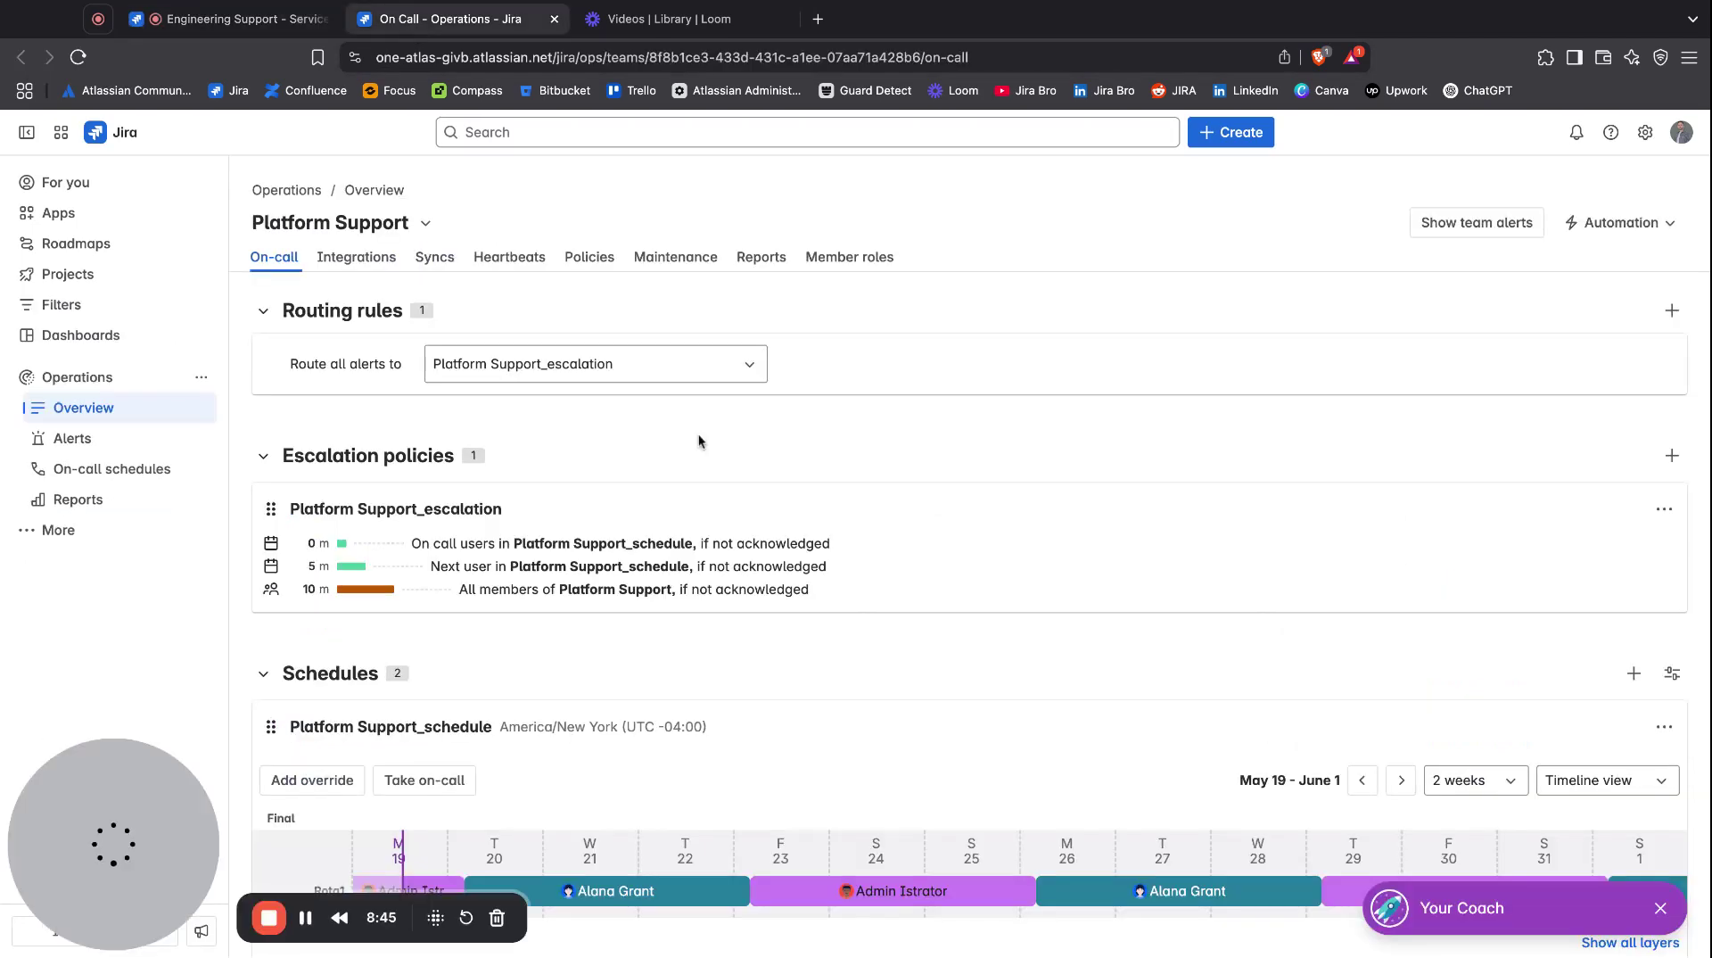
scroll(950, 617, "down", 3)
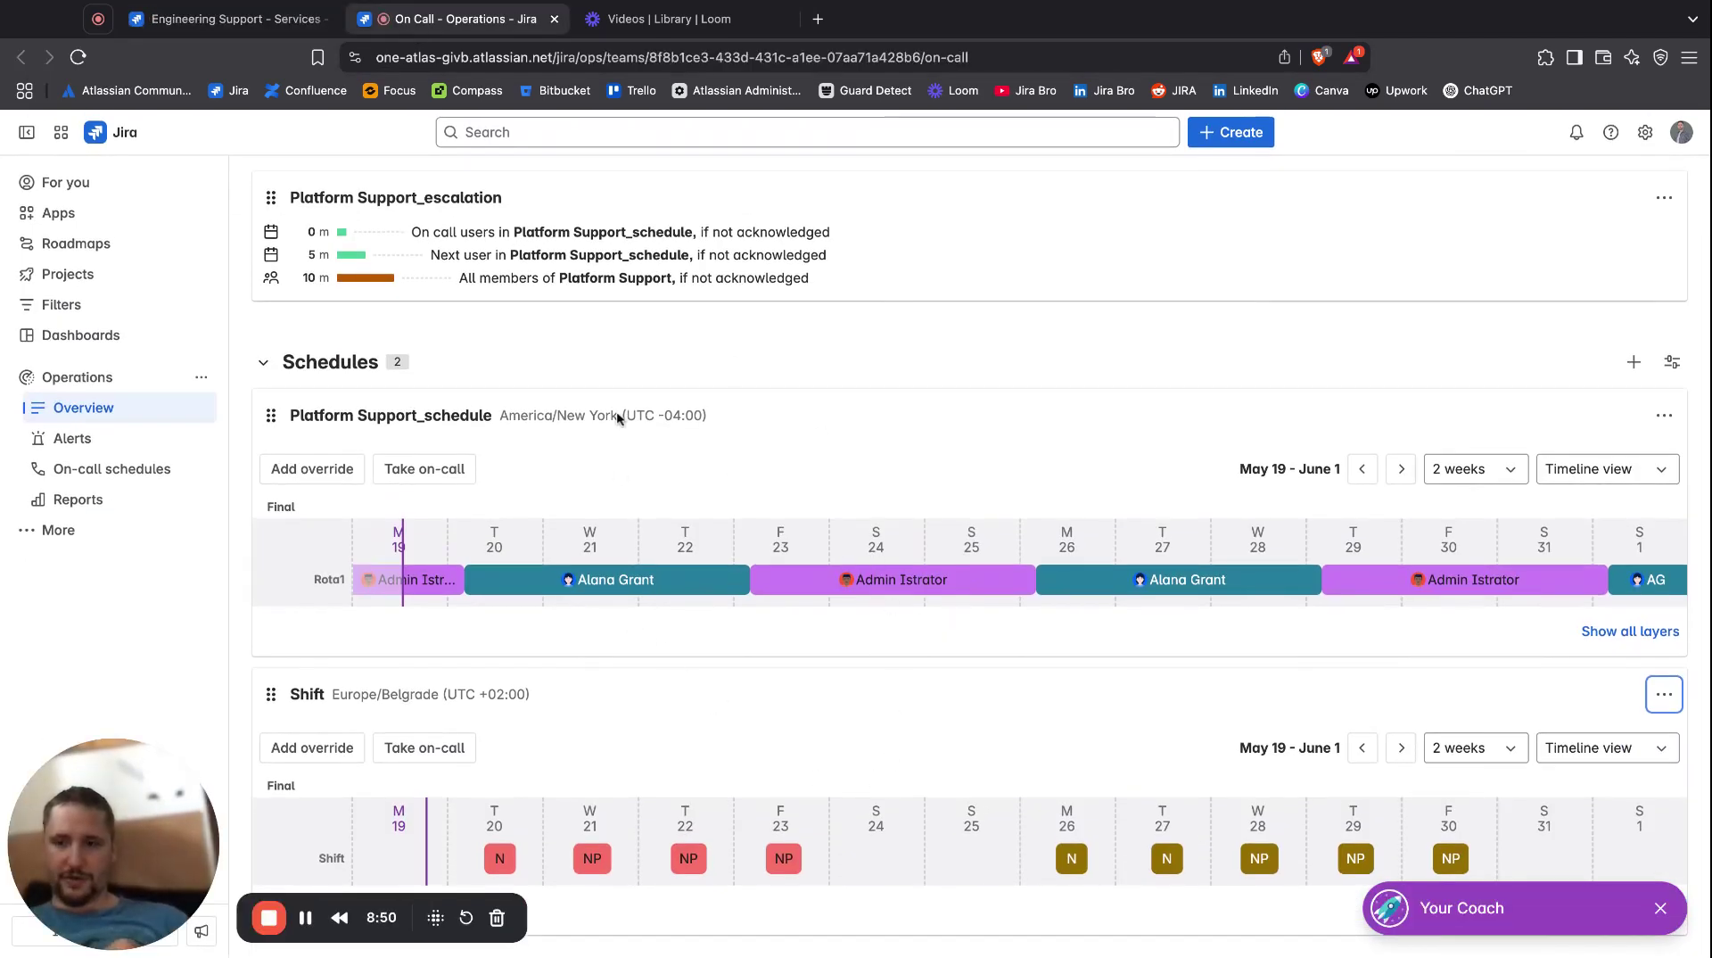
left_click(121, 470)
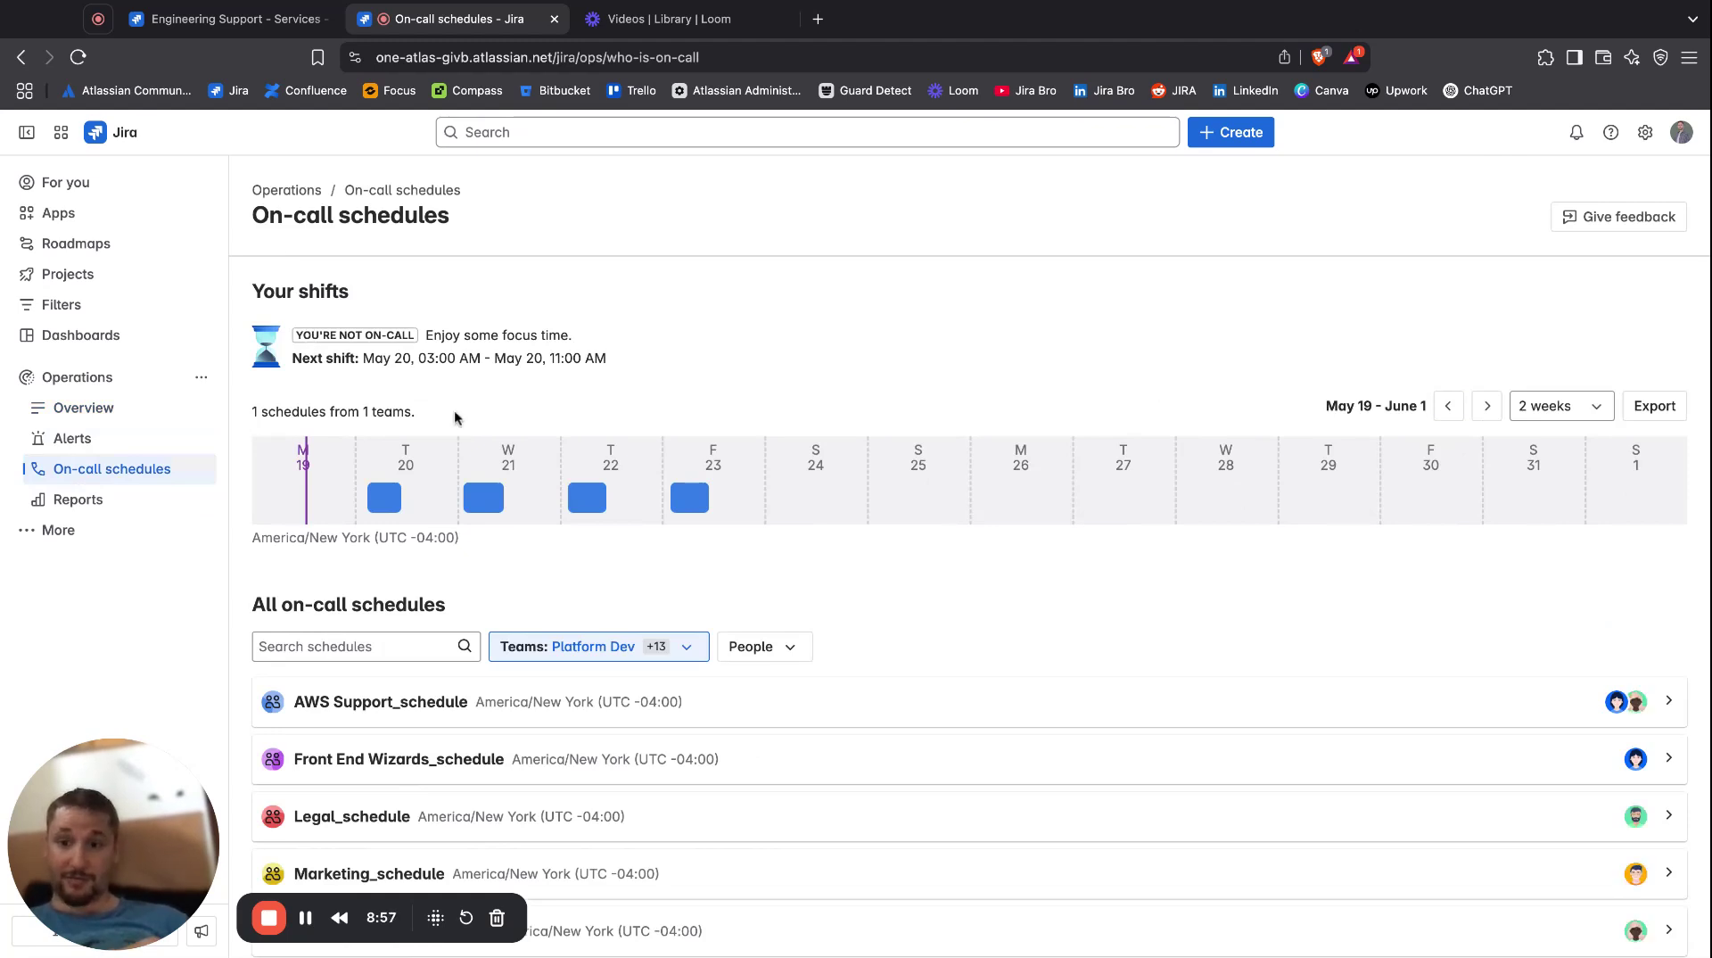
left_click_drag(296, 339, 417, 339)
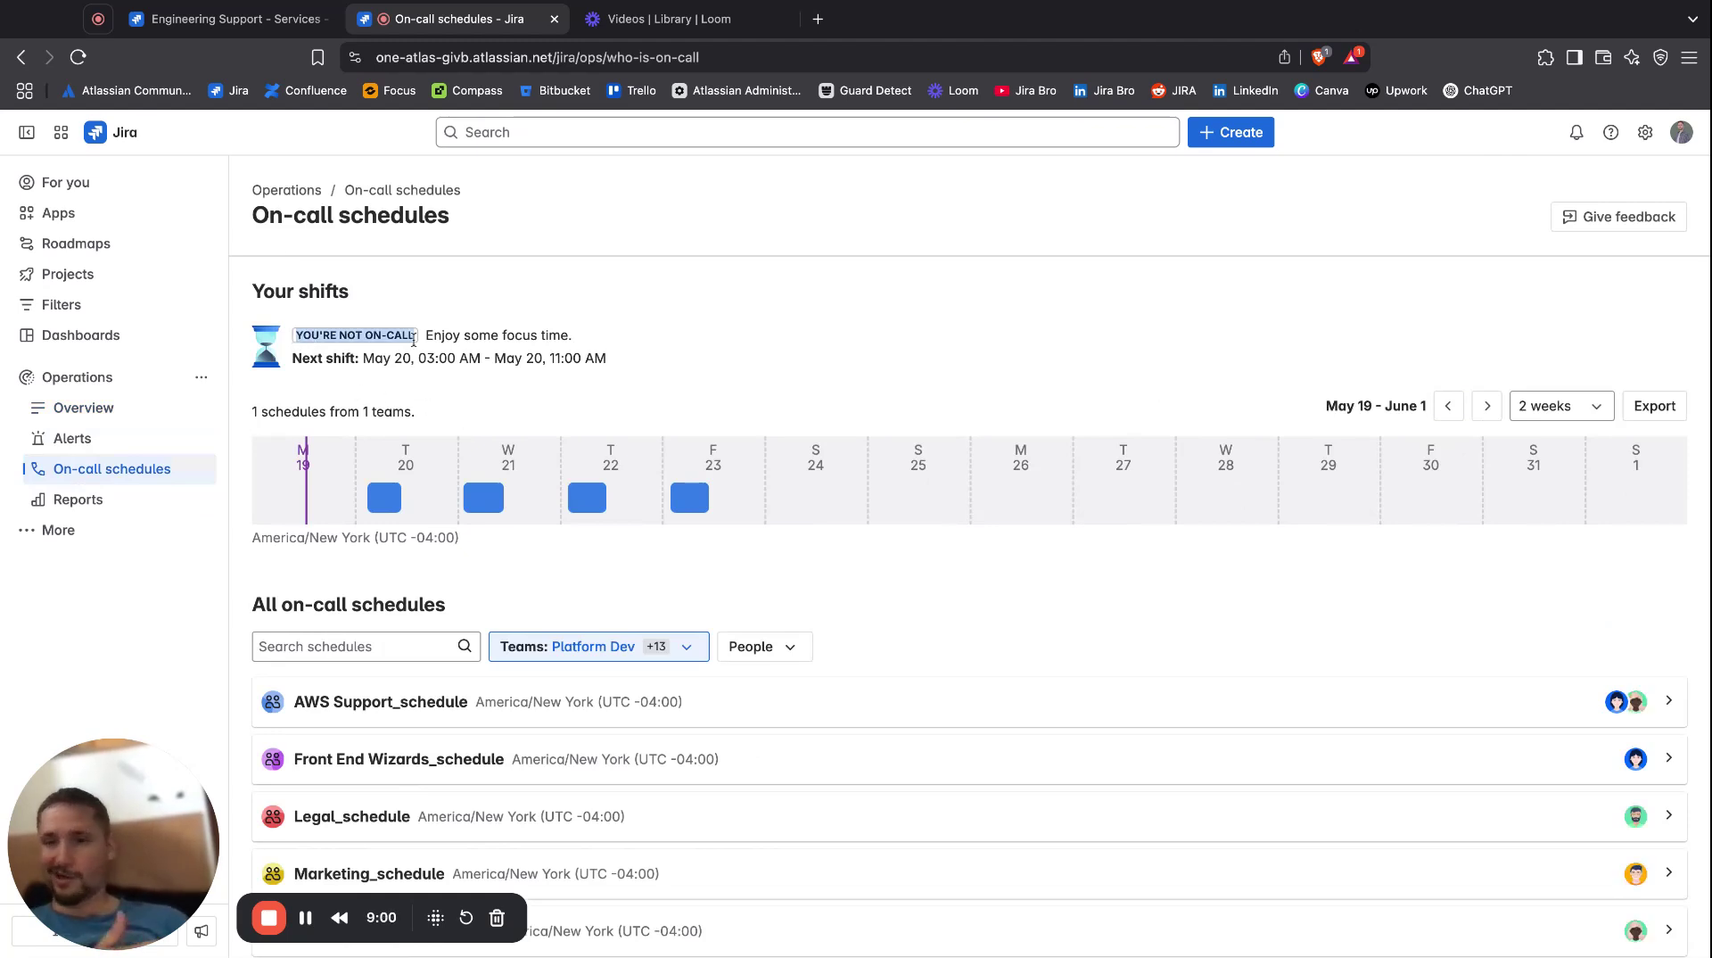
left_click(390, 463)
left_click(384, 500)
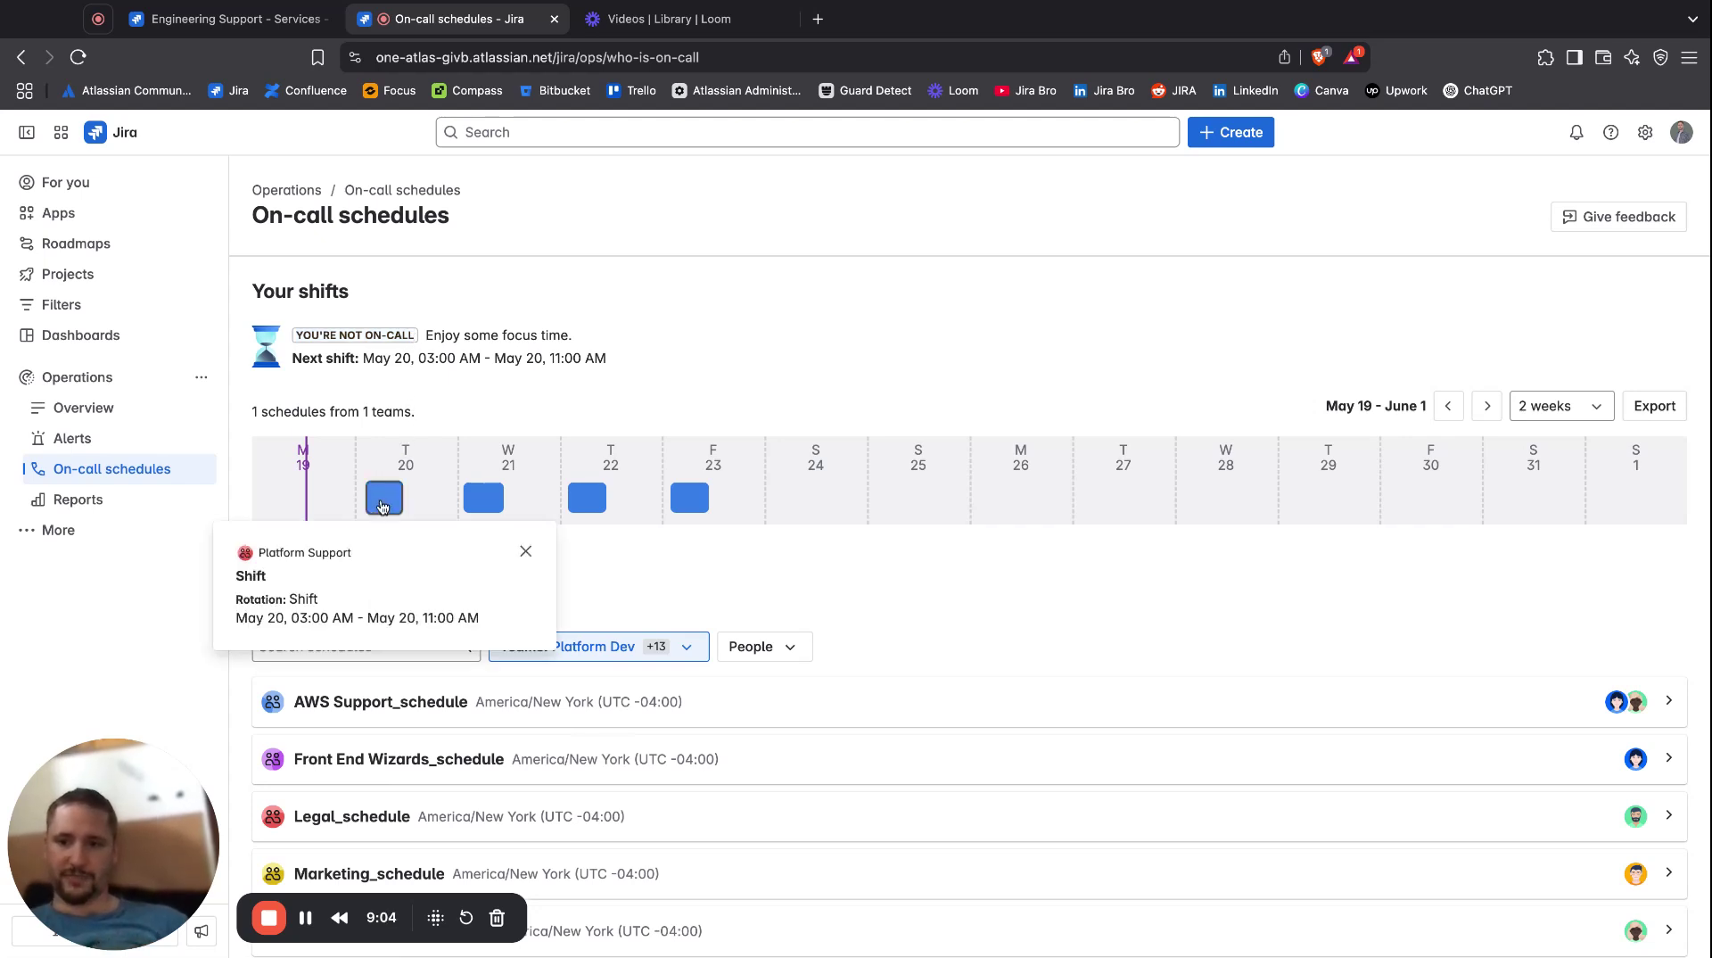
left_click(526, 550)
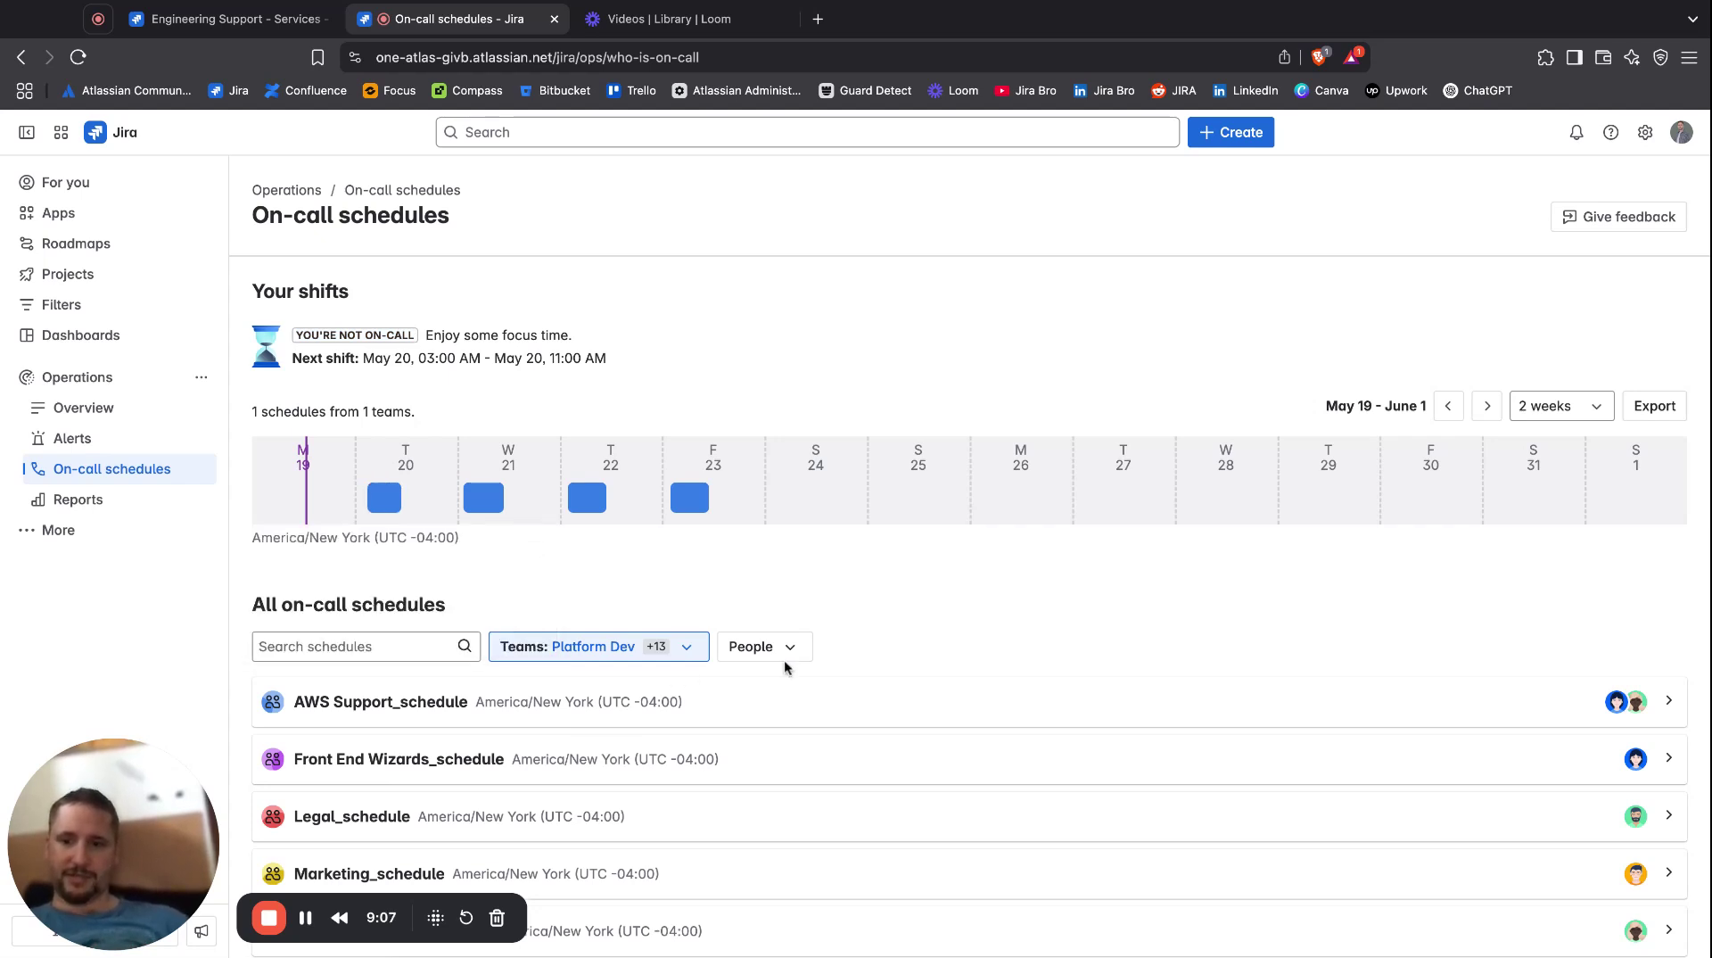
Expand AWS Support_schedule and check its current Rota2 and Tuesday 20 shift details.
scroll(923, 678, "down", 3)
scroll(923, 671, "down", 2)
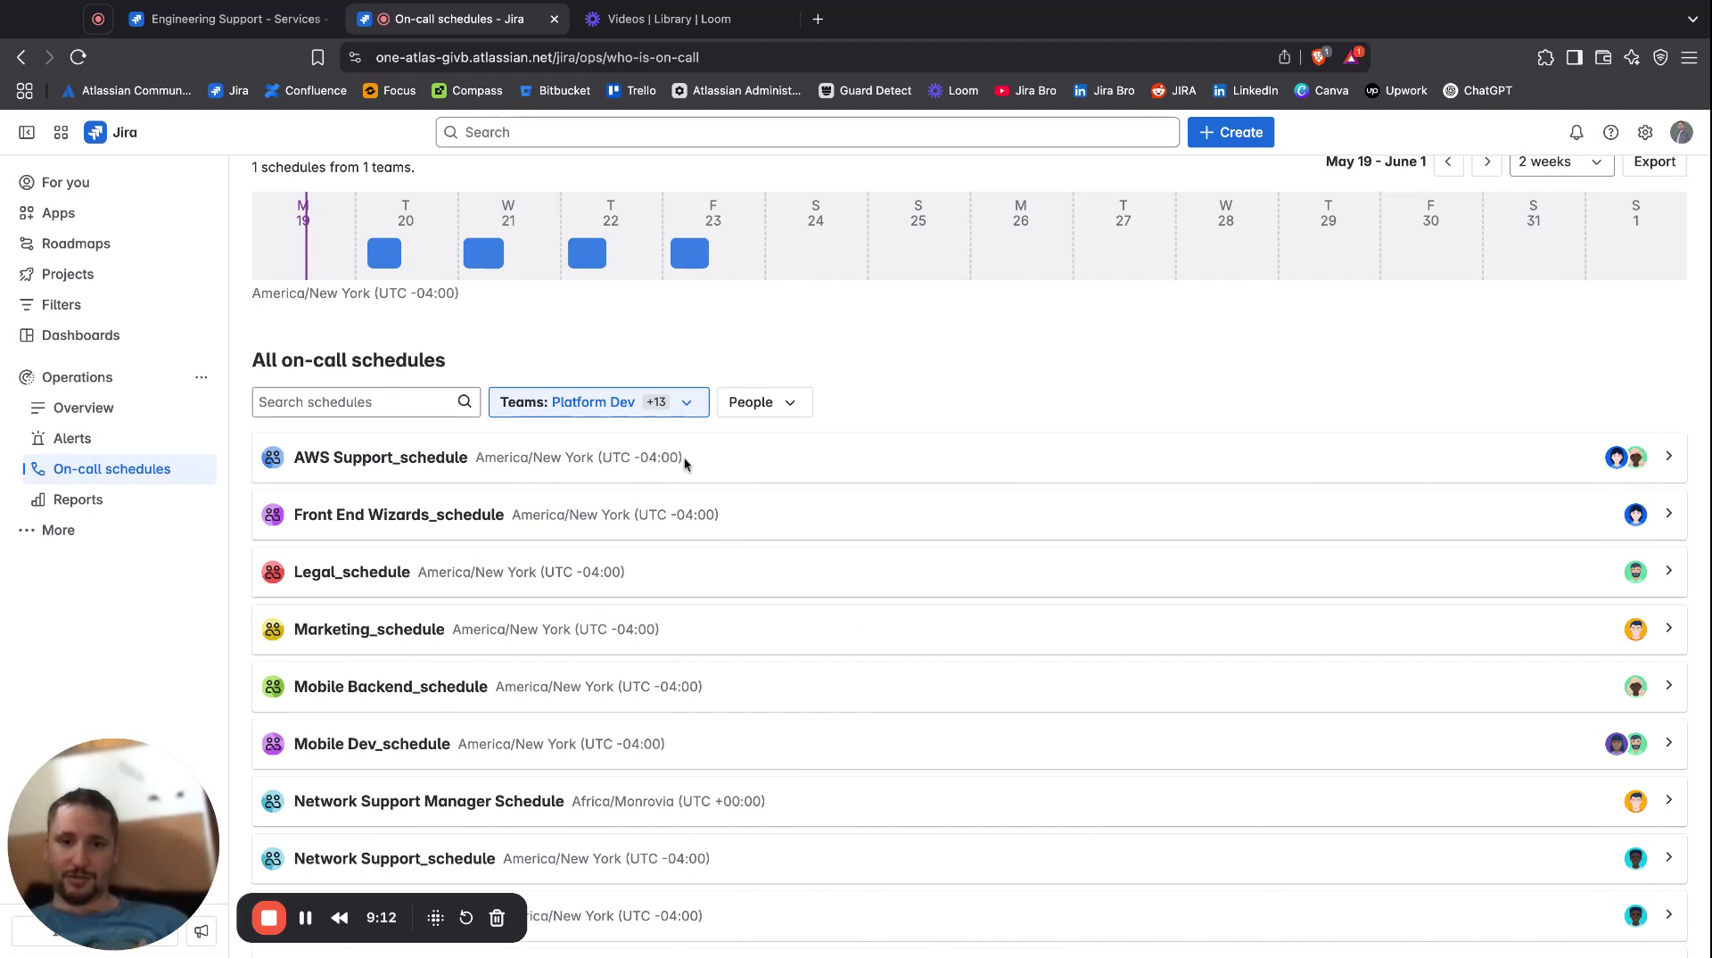
left_click(1664, 460)
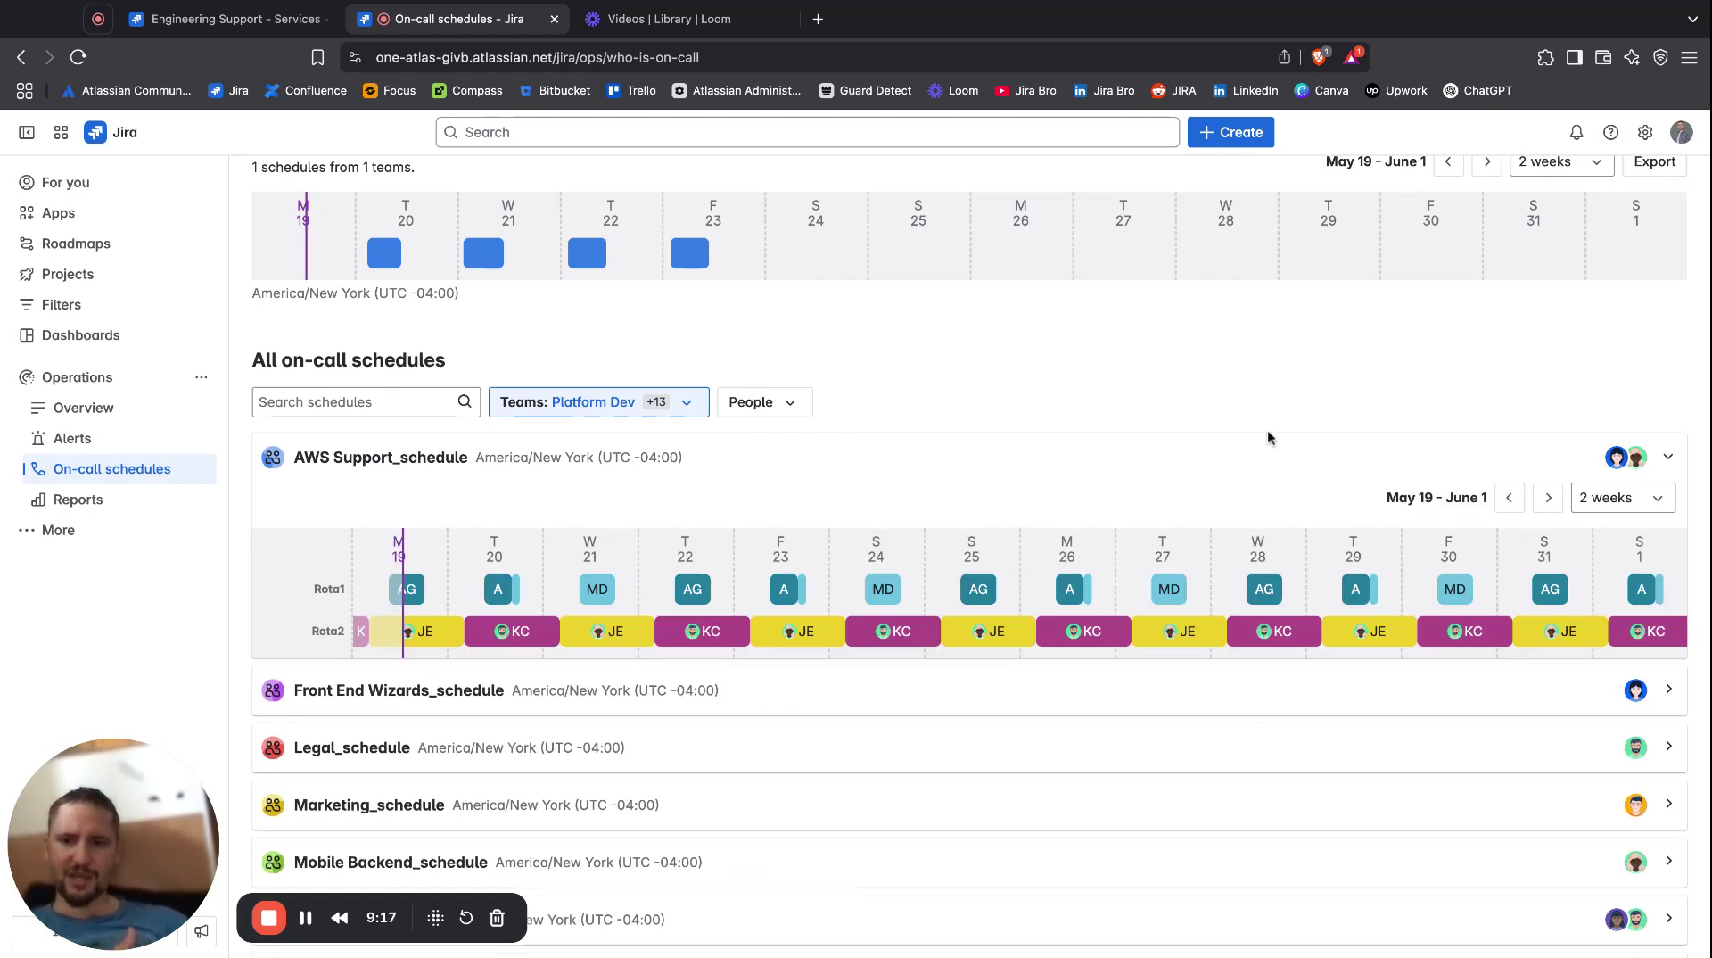
left_click(427, 629)
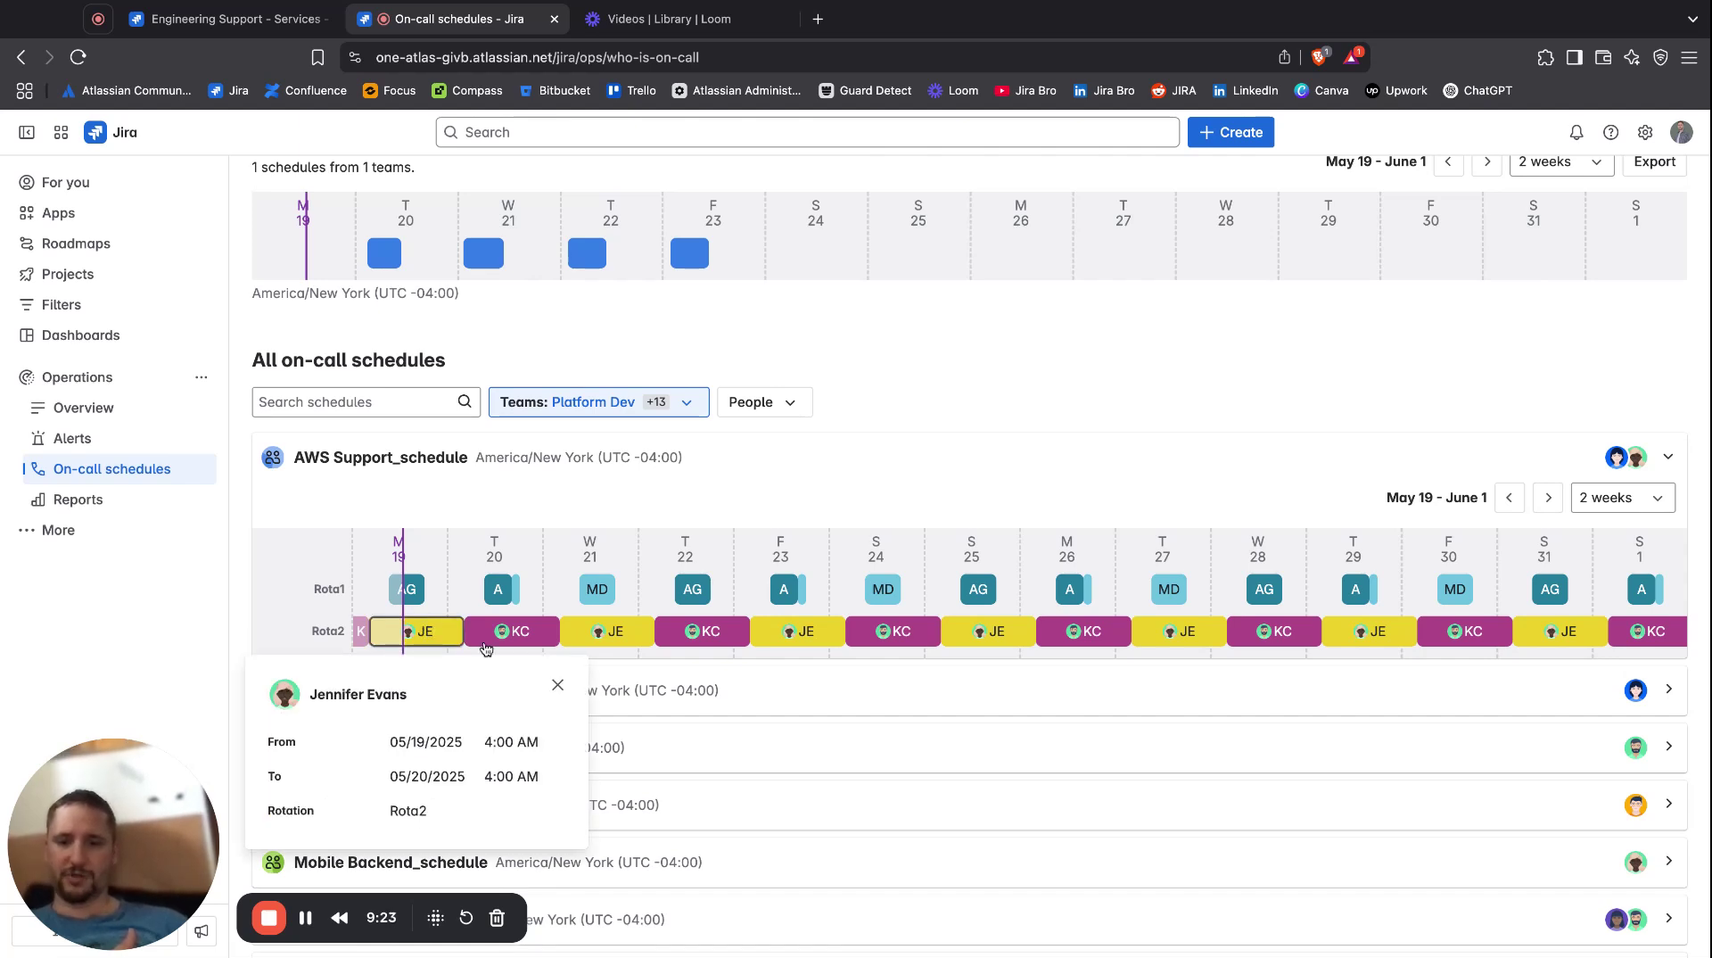
left_click(558, 684)
scroll(630, 584, "up", 3)
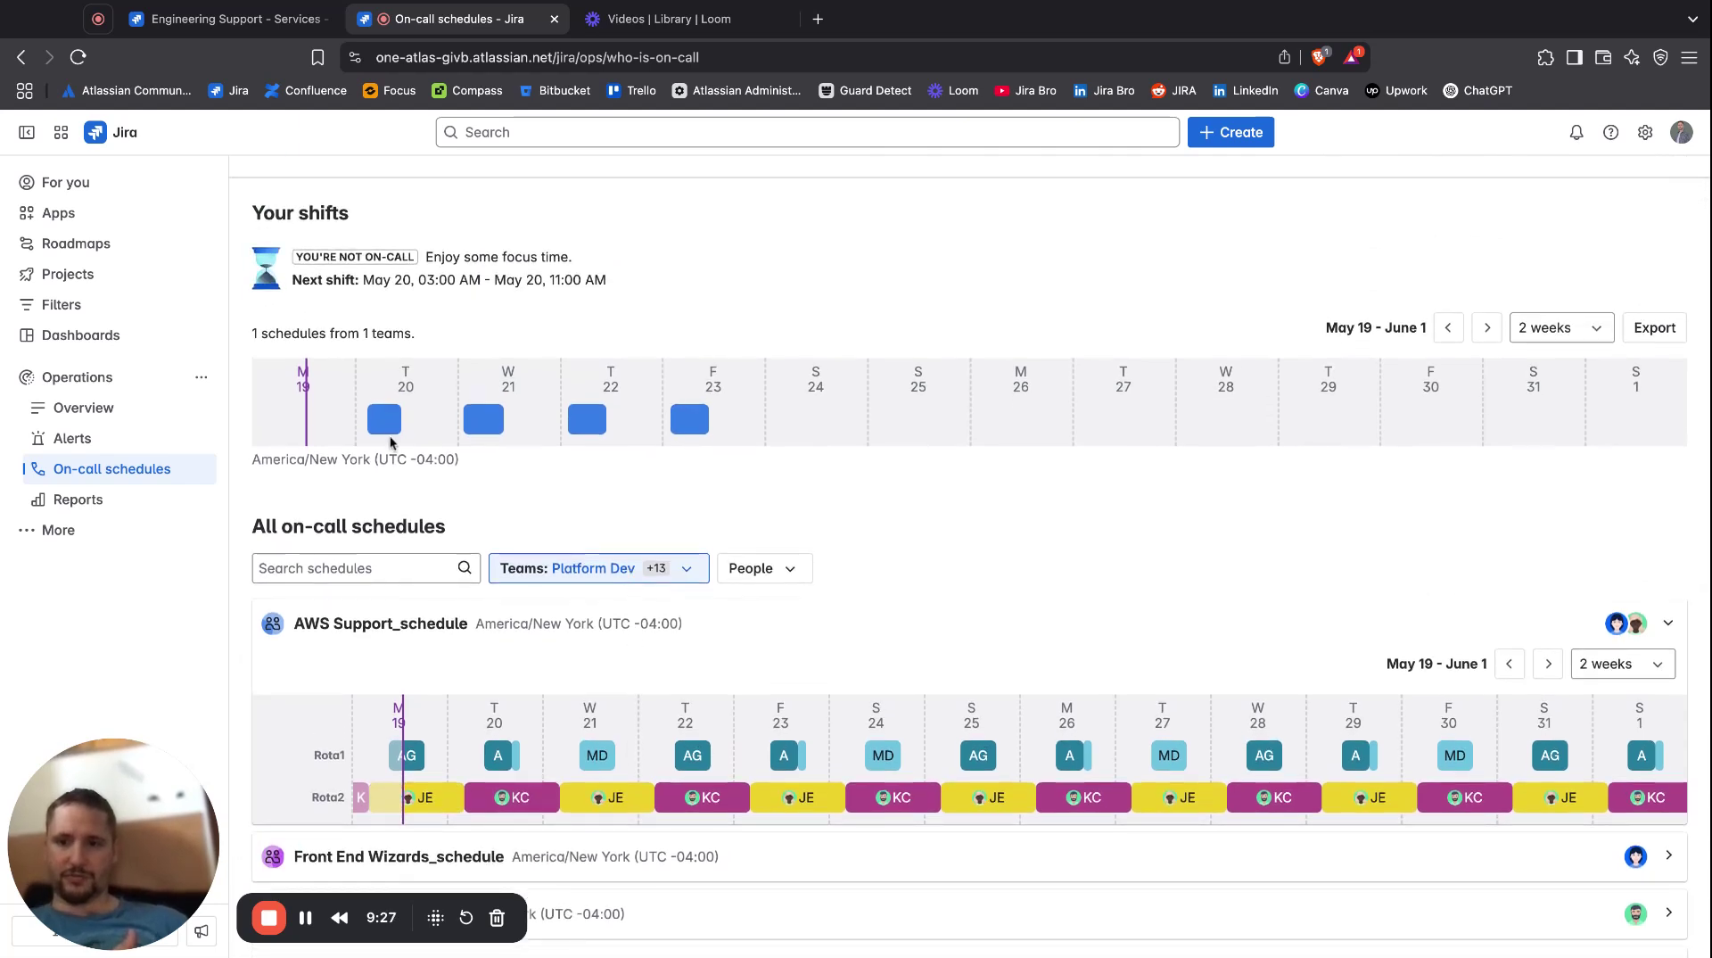
left_click(384, 419)
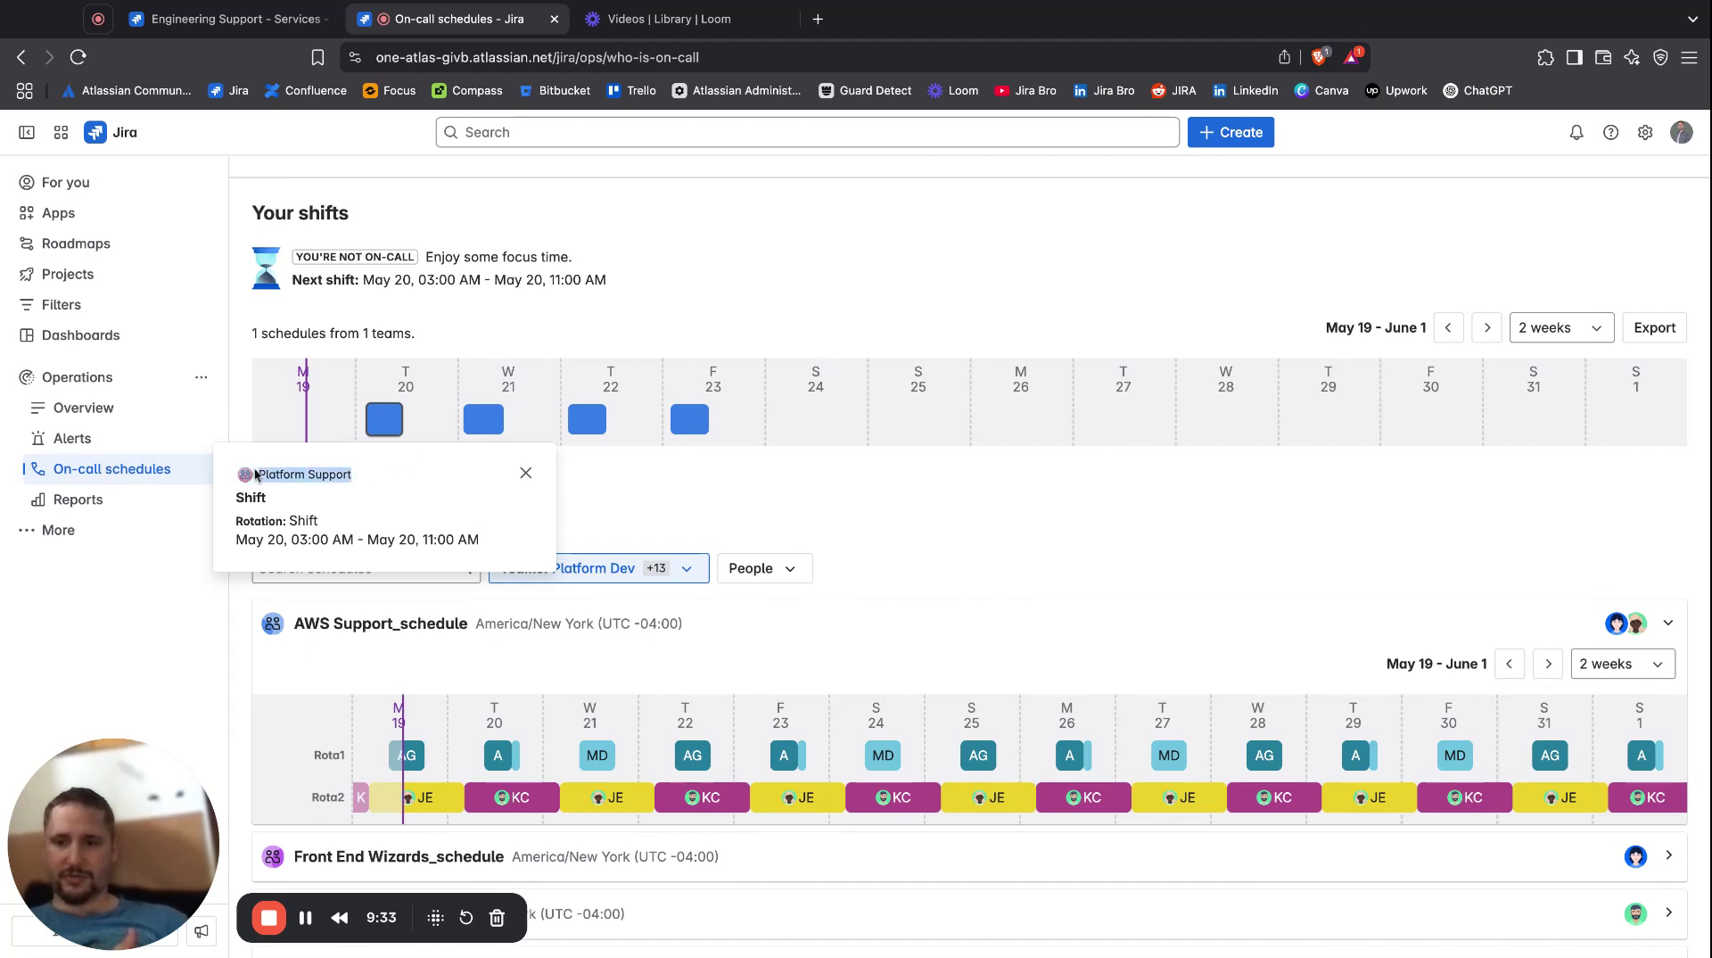
left_click(526, 472)
scroll(761, 575, "down", 5)
Expand the Platform Support_schedule and Shift timelines and check Shift's Tuesday 20 assignment.
scroll(761, 575, "down", 3)
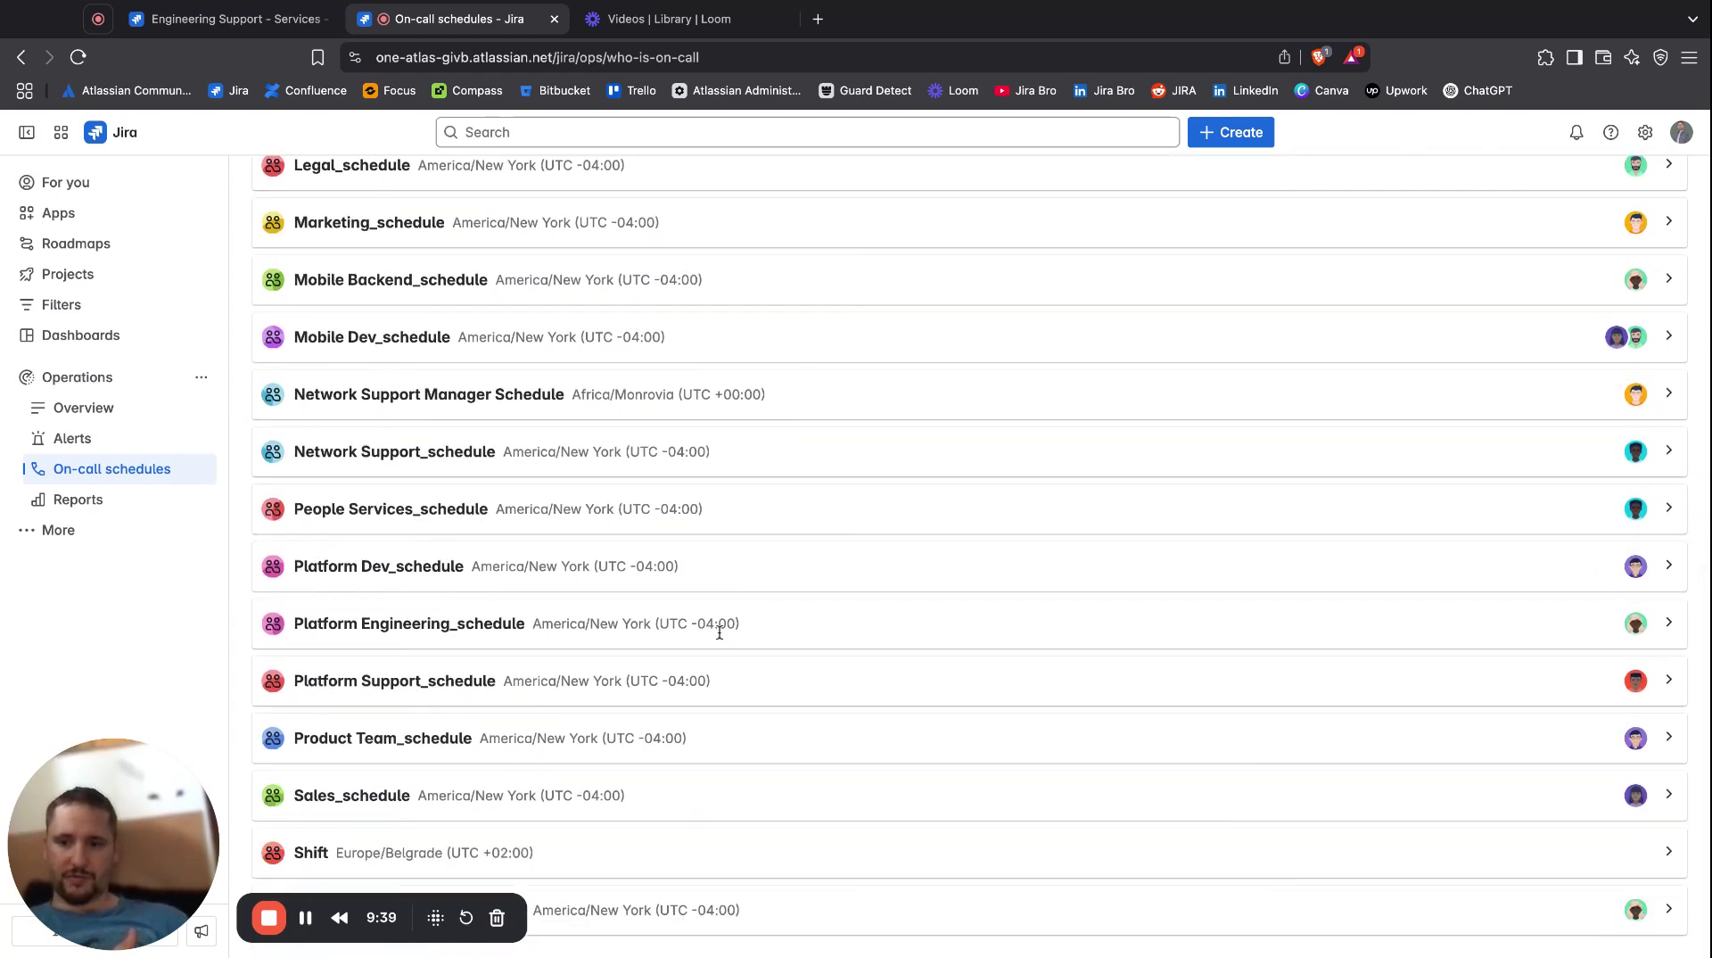
left_click(1660, 675)
scroll(1228, 600, "down", 1)
scroll(1222, 598, "down", 1)
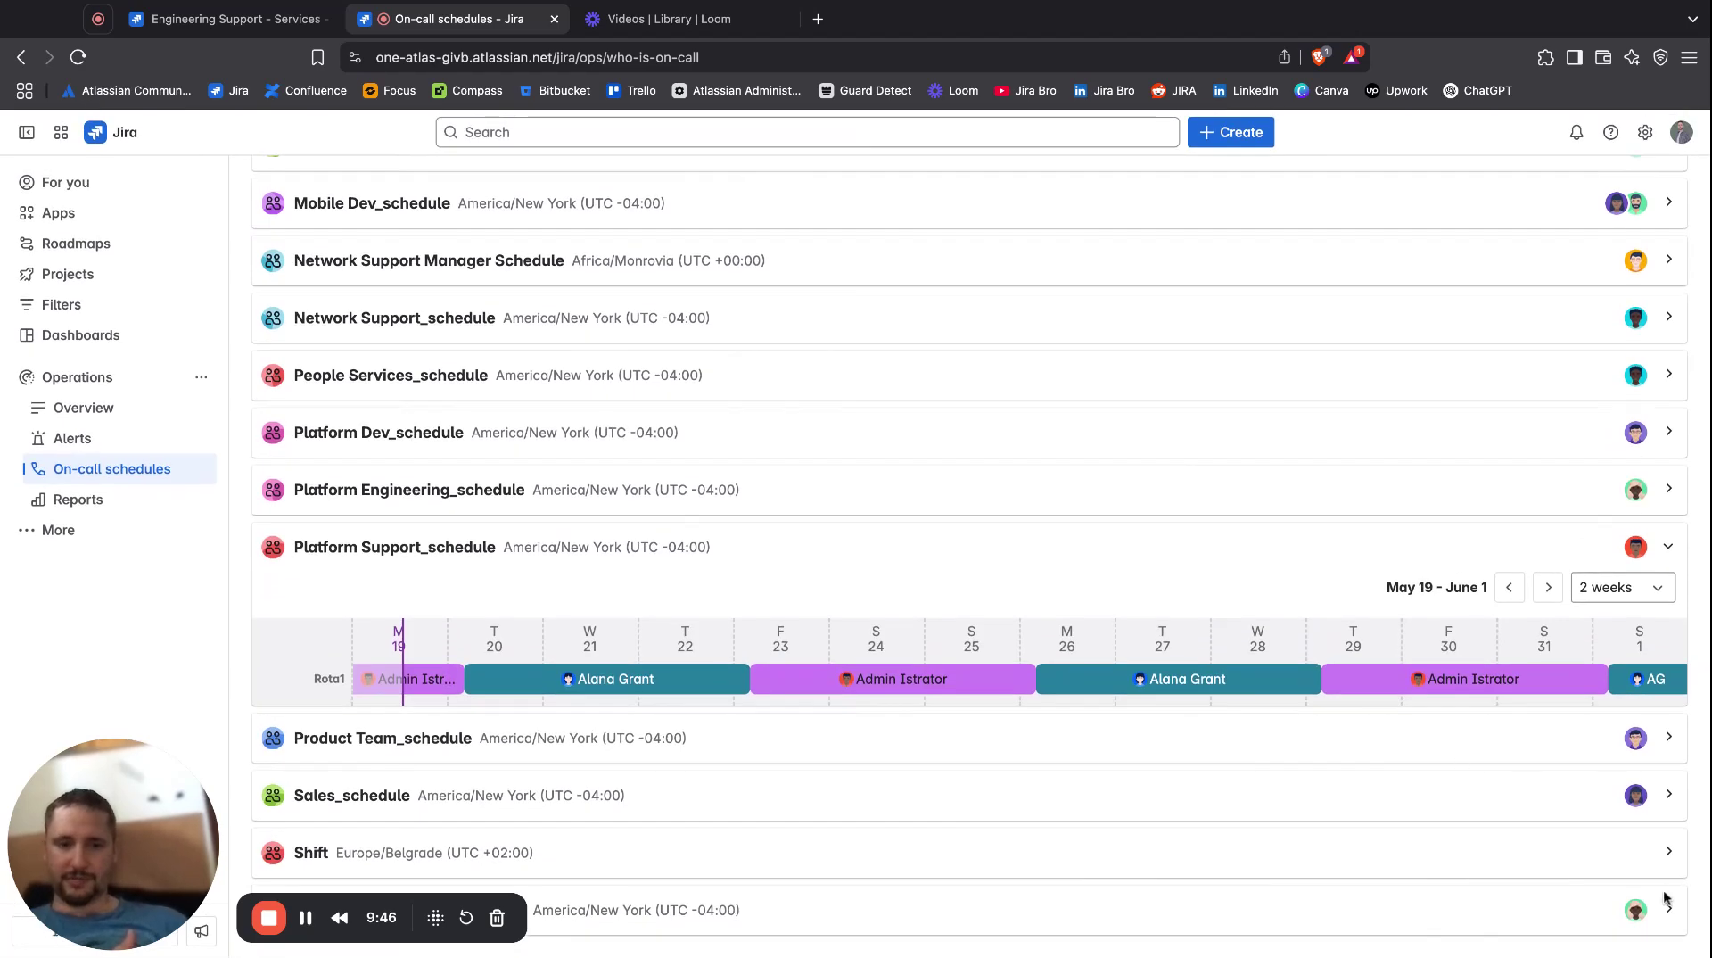
left_click(1668, 852)
scroll(1373, 776, "down", 2)
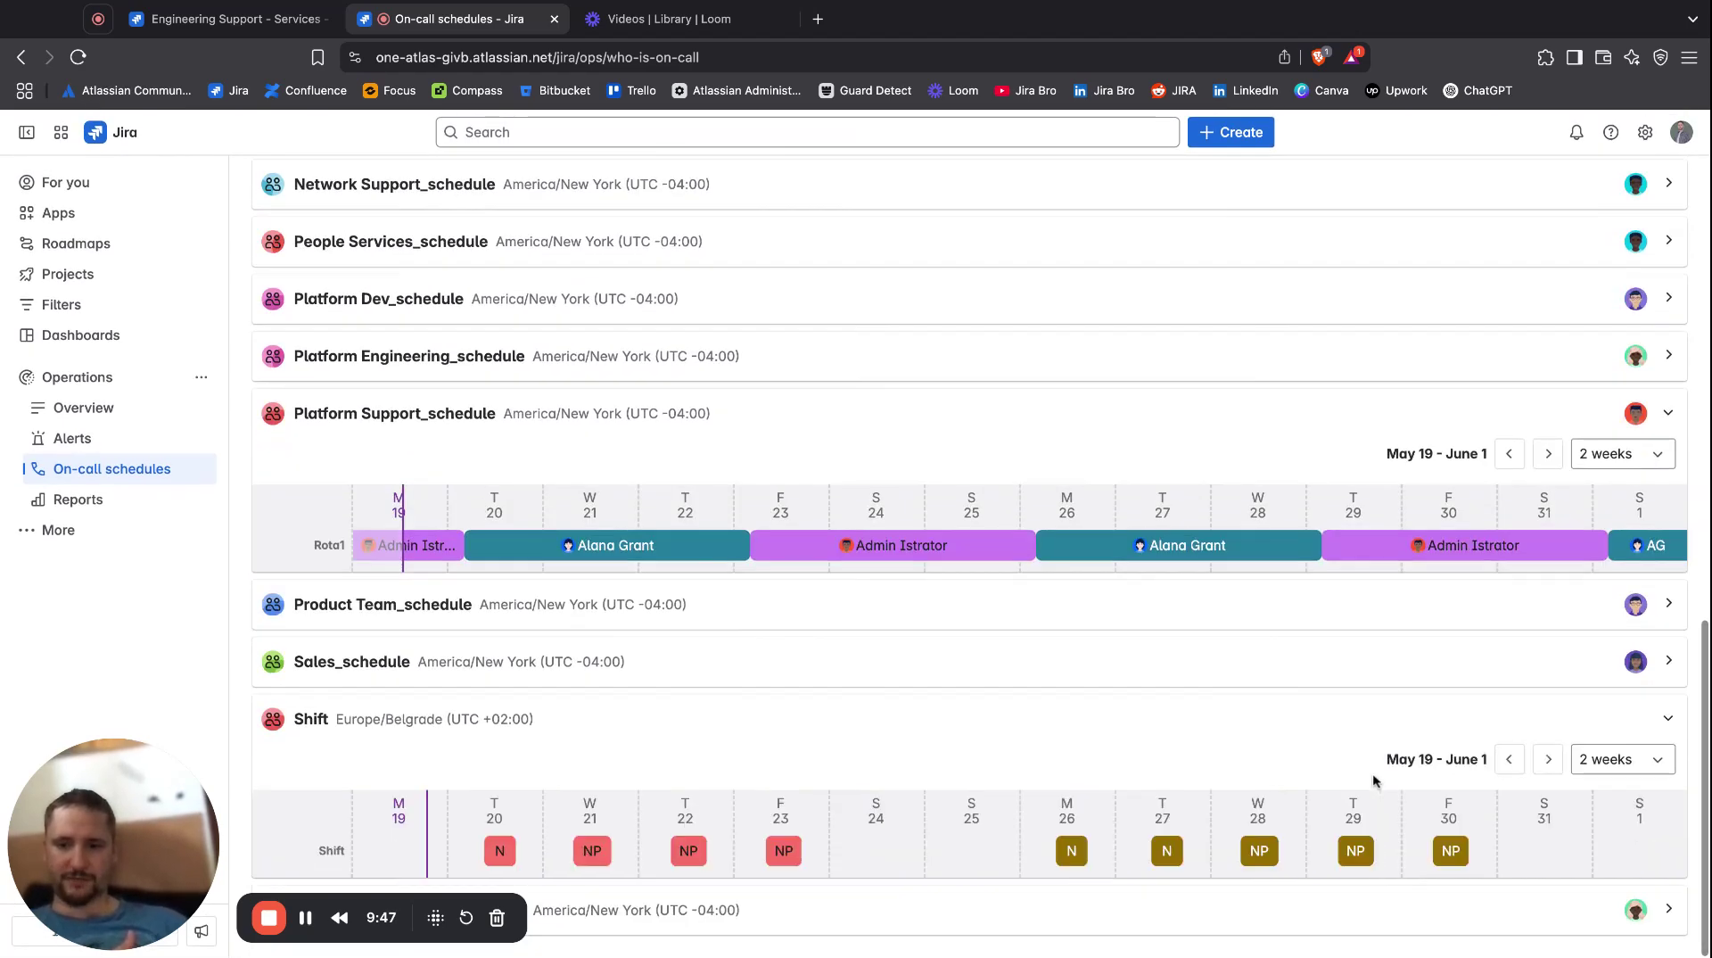
left_click(498, 852)
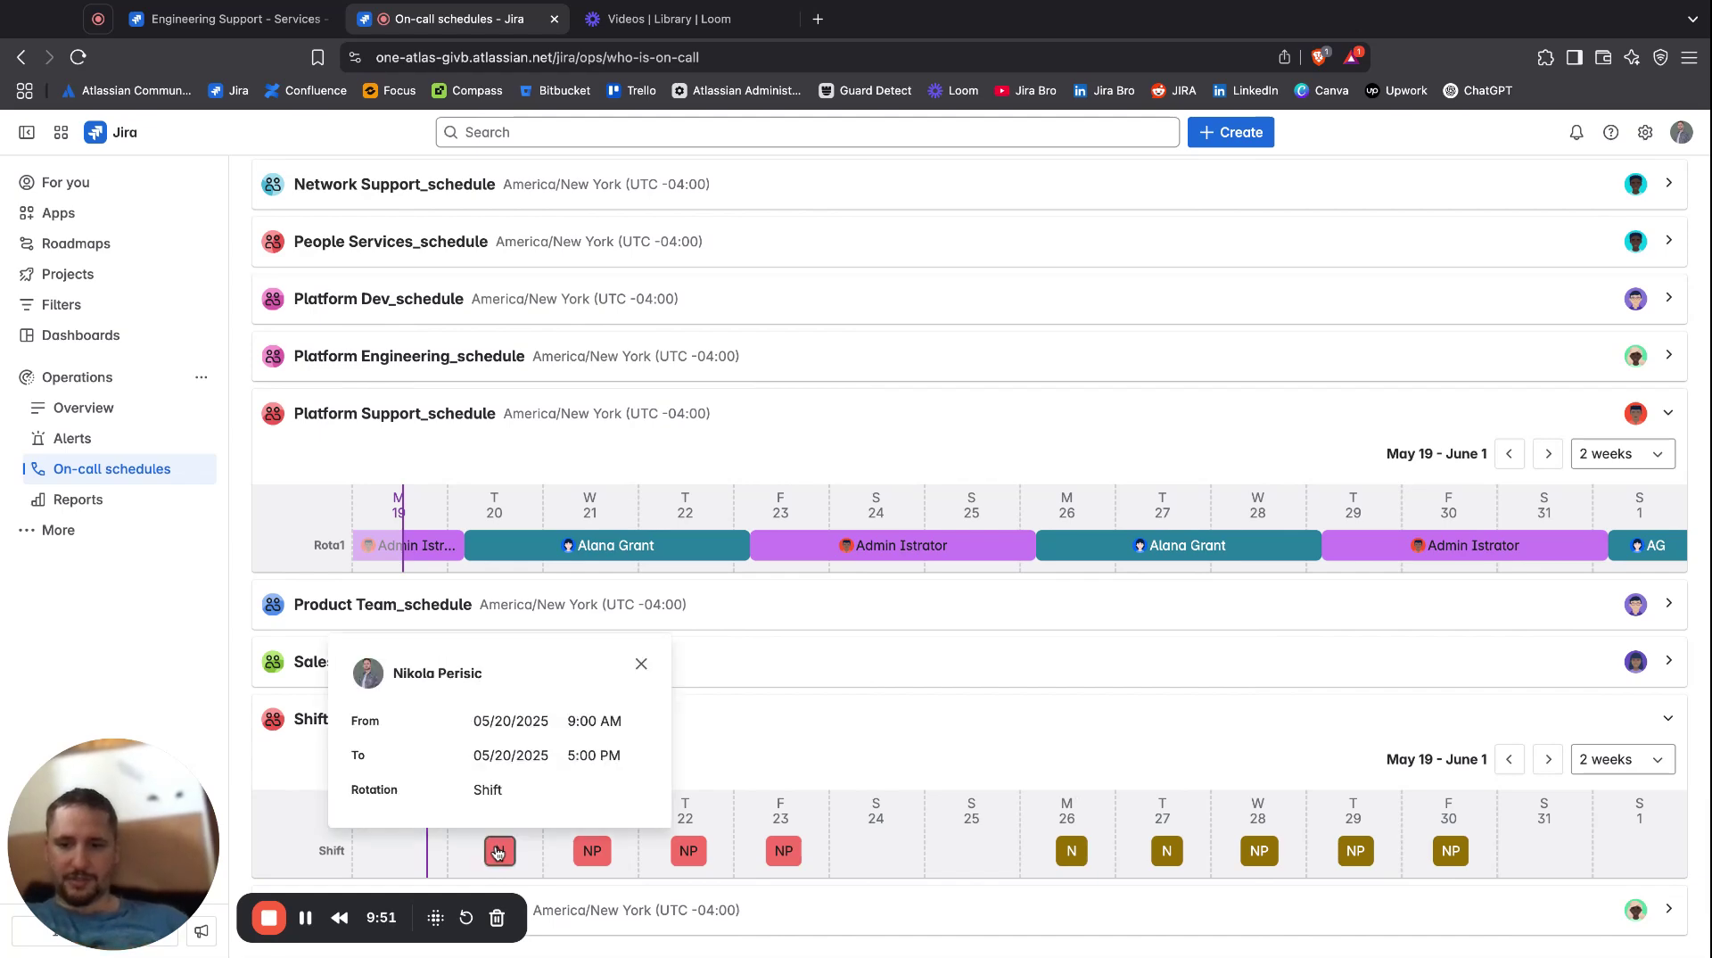
key("Escape")
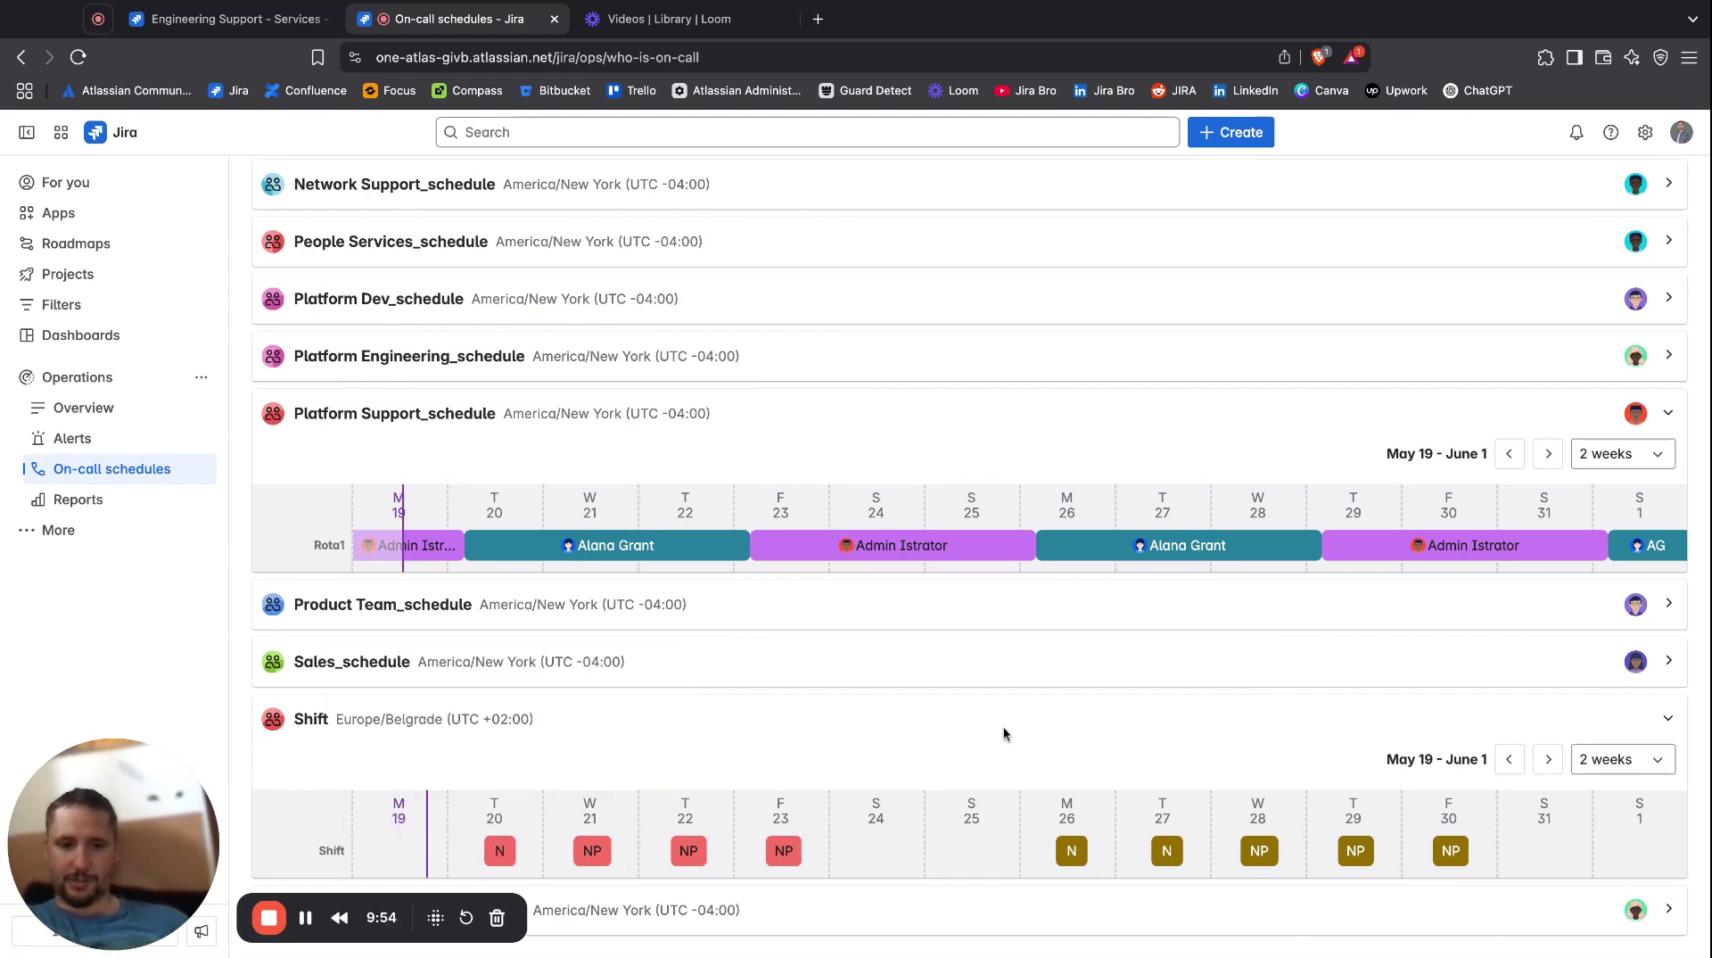
scroll(1031, 806, "up", 15)
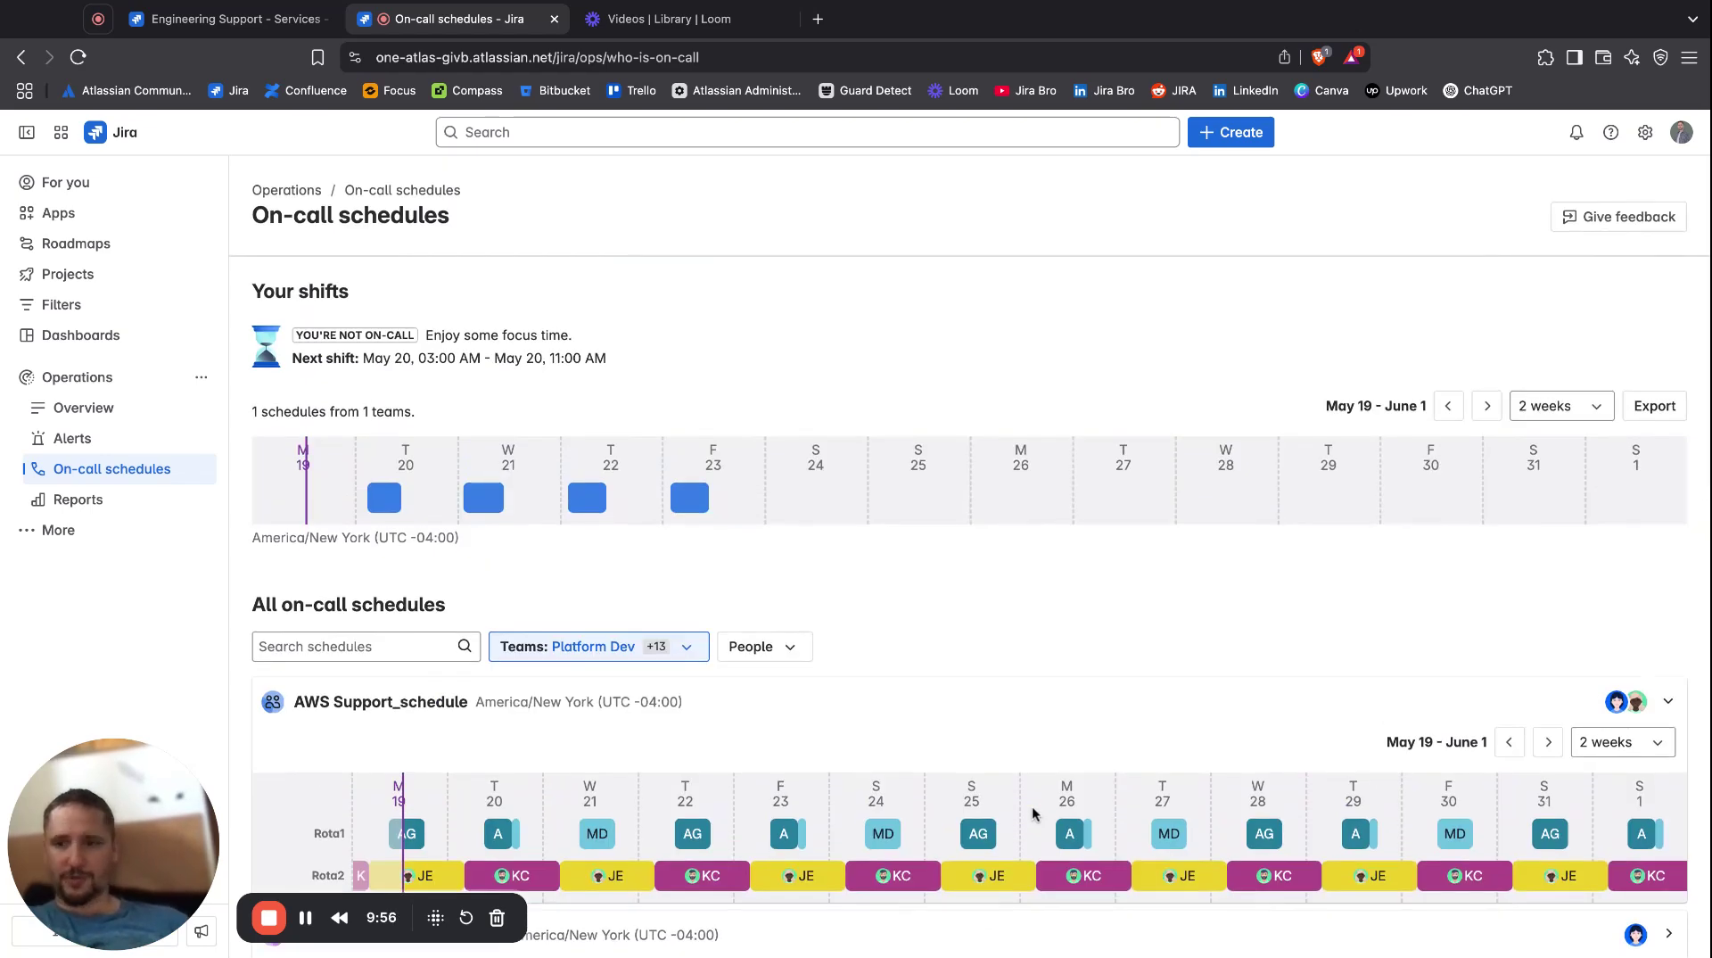
Open the Total On Call Times per User report from the On-Call section of Reports.
left_click(173, 499)
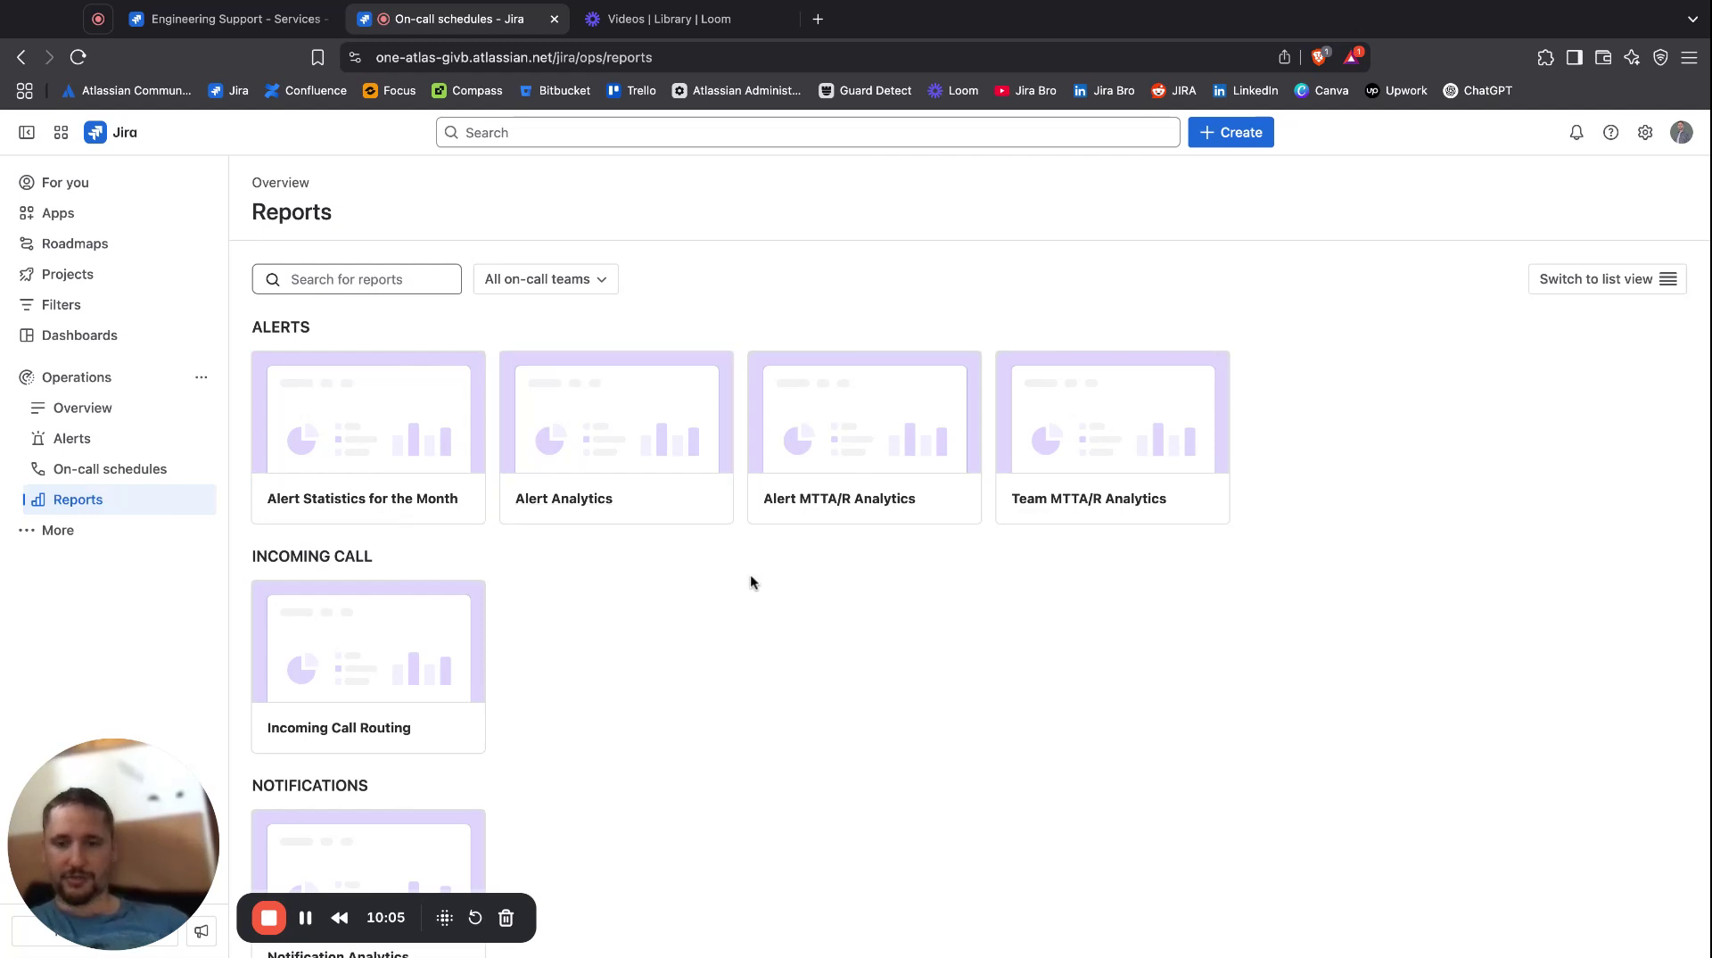
scroll(751, 582, "down", 6)
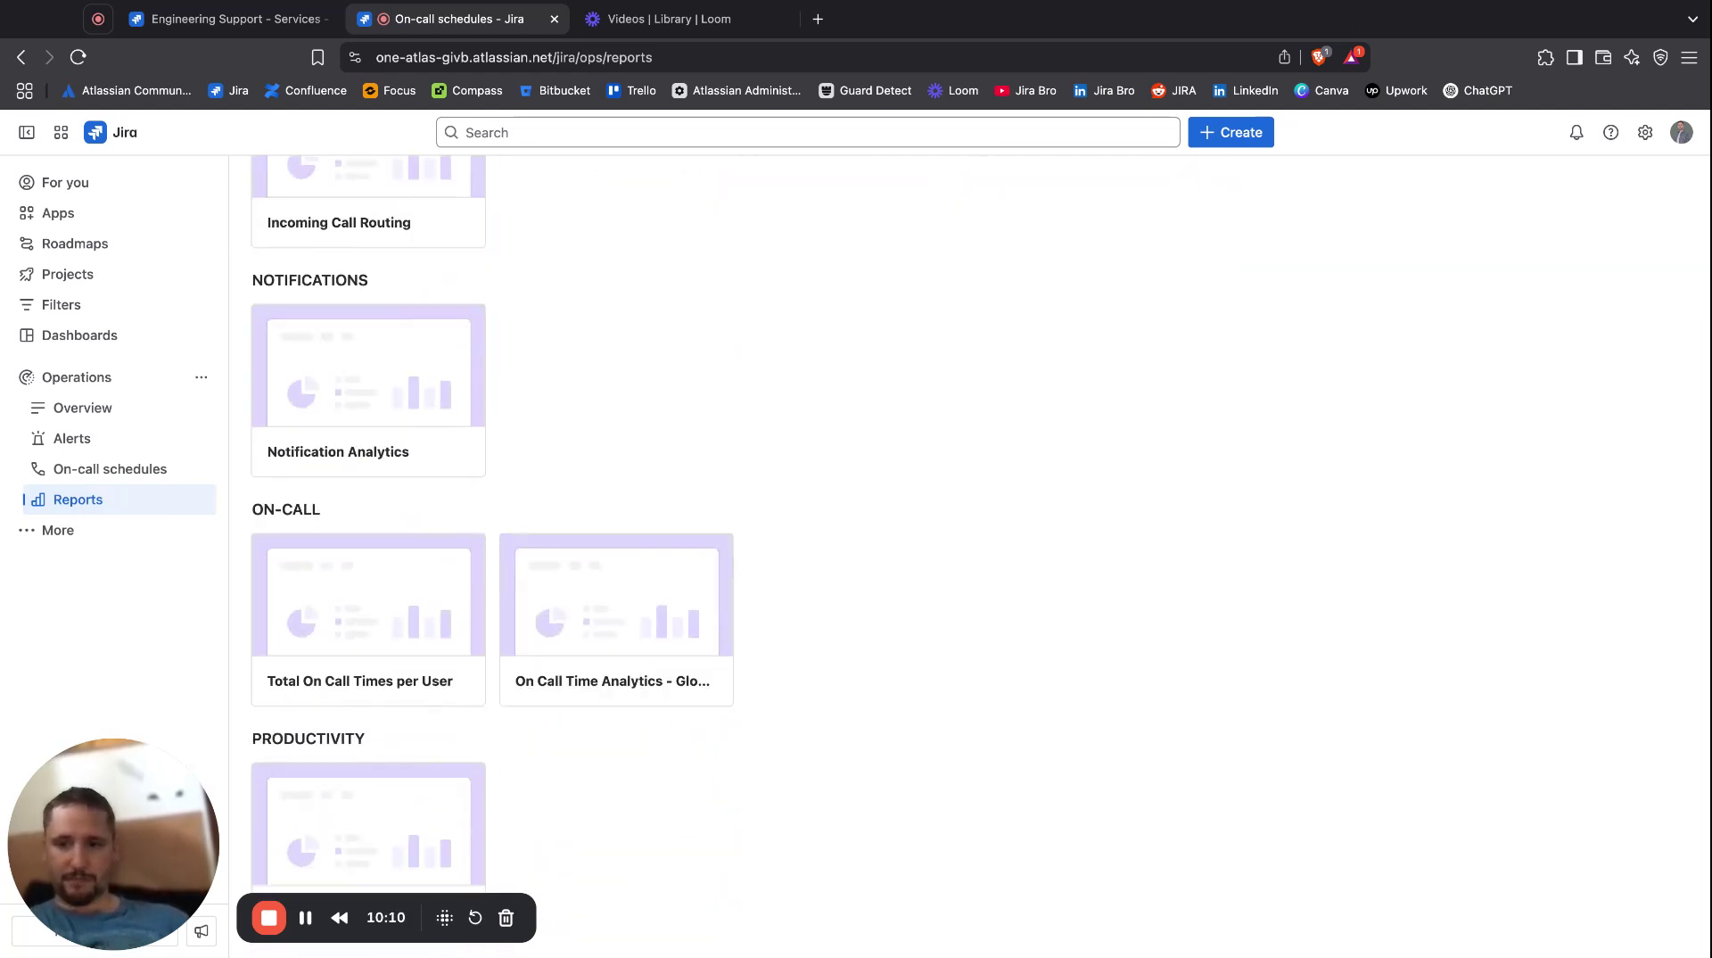
left_click(385, 599)
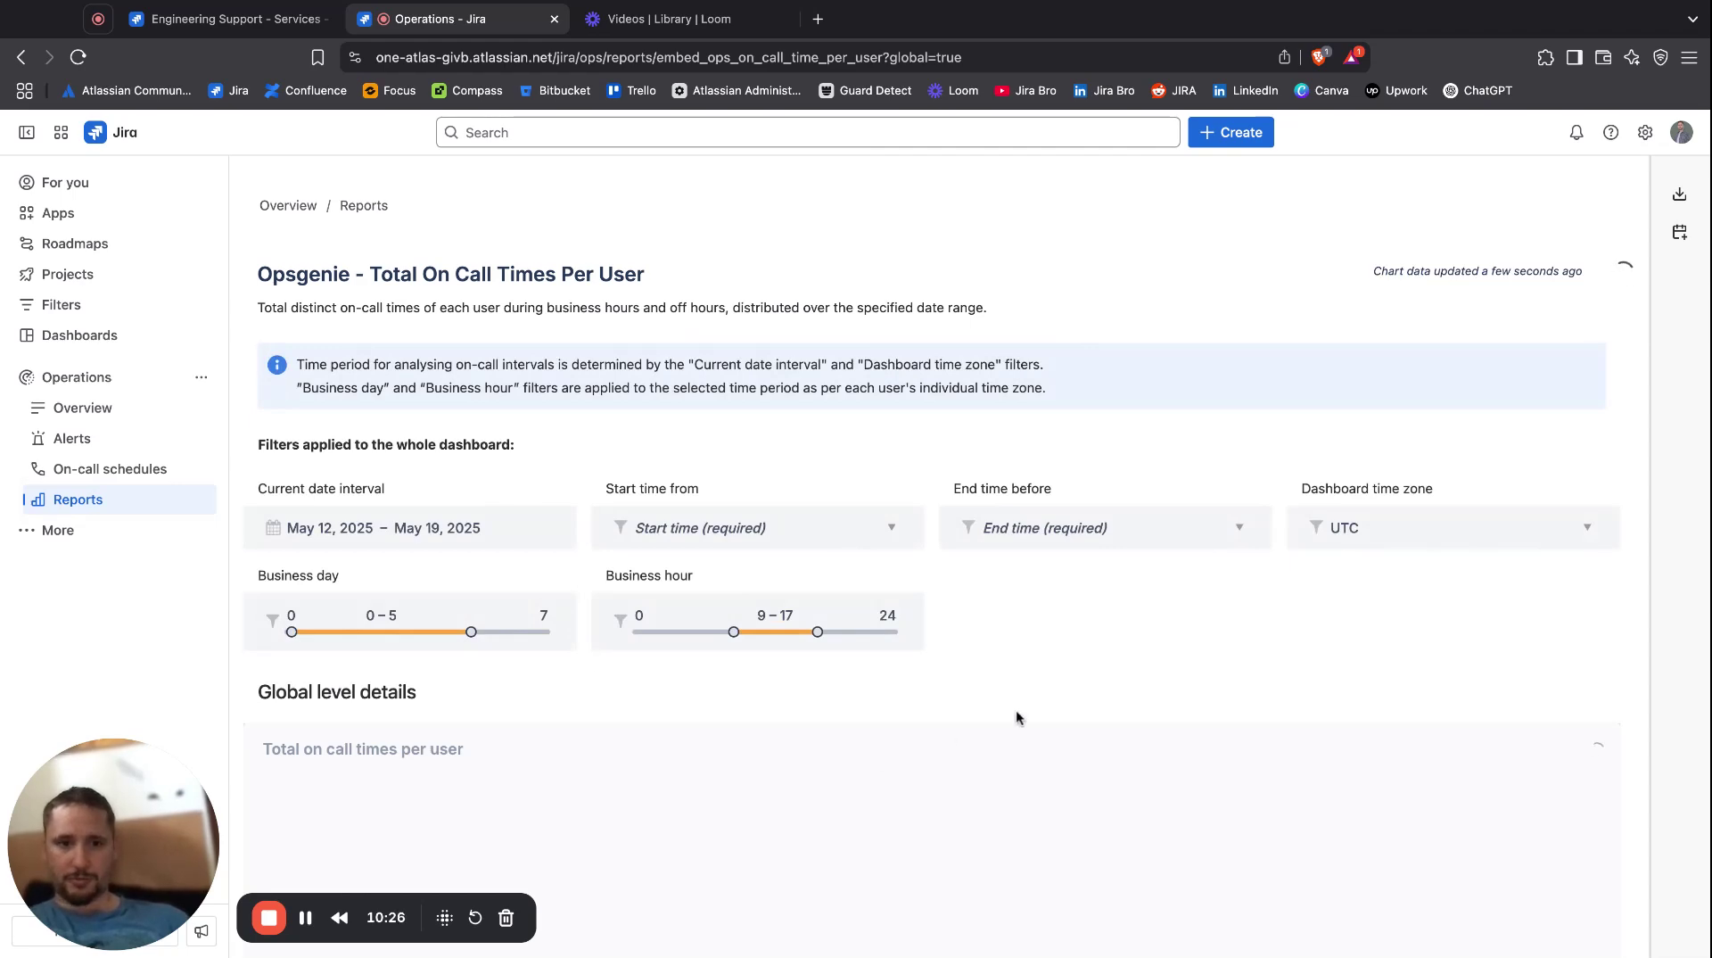
Review the per-user on-call totals for nine users over May 12–19, 2025 in UTC.
scroll(1017, 717, "down", 10)
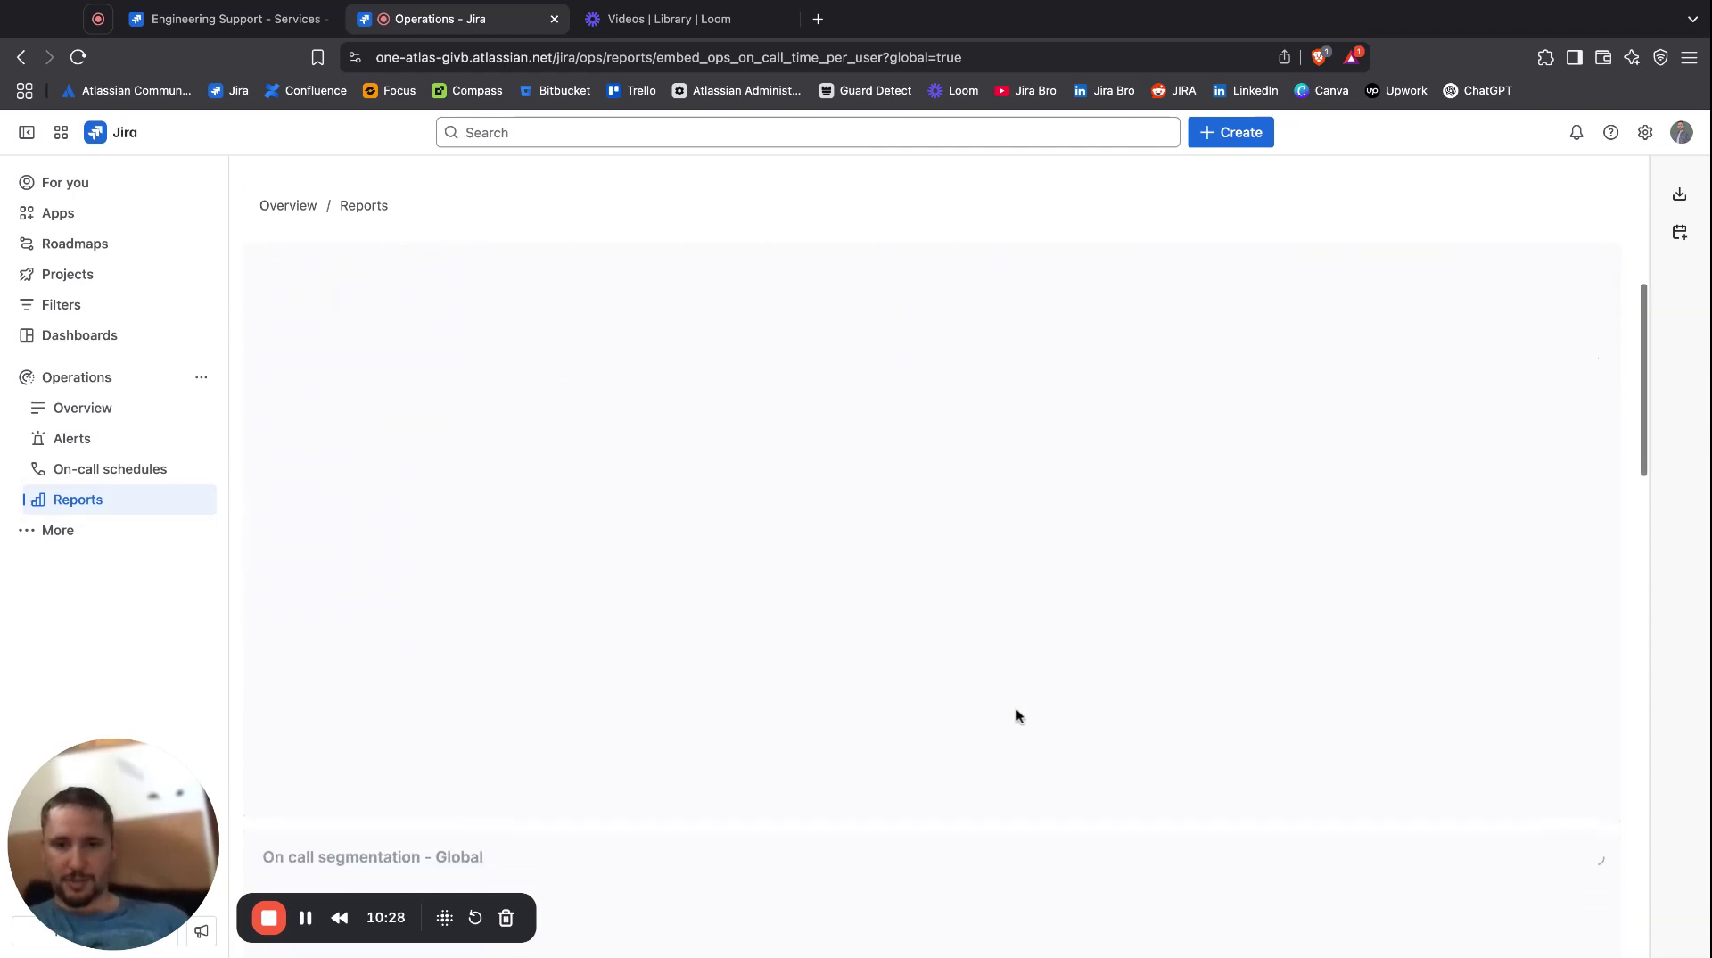
scroll(1017, 716, "down", 15)
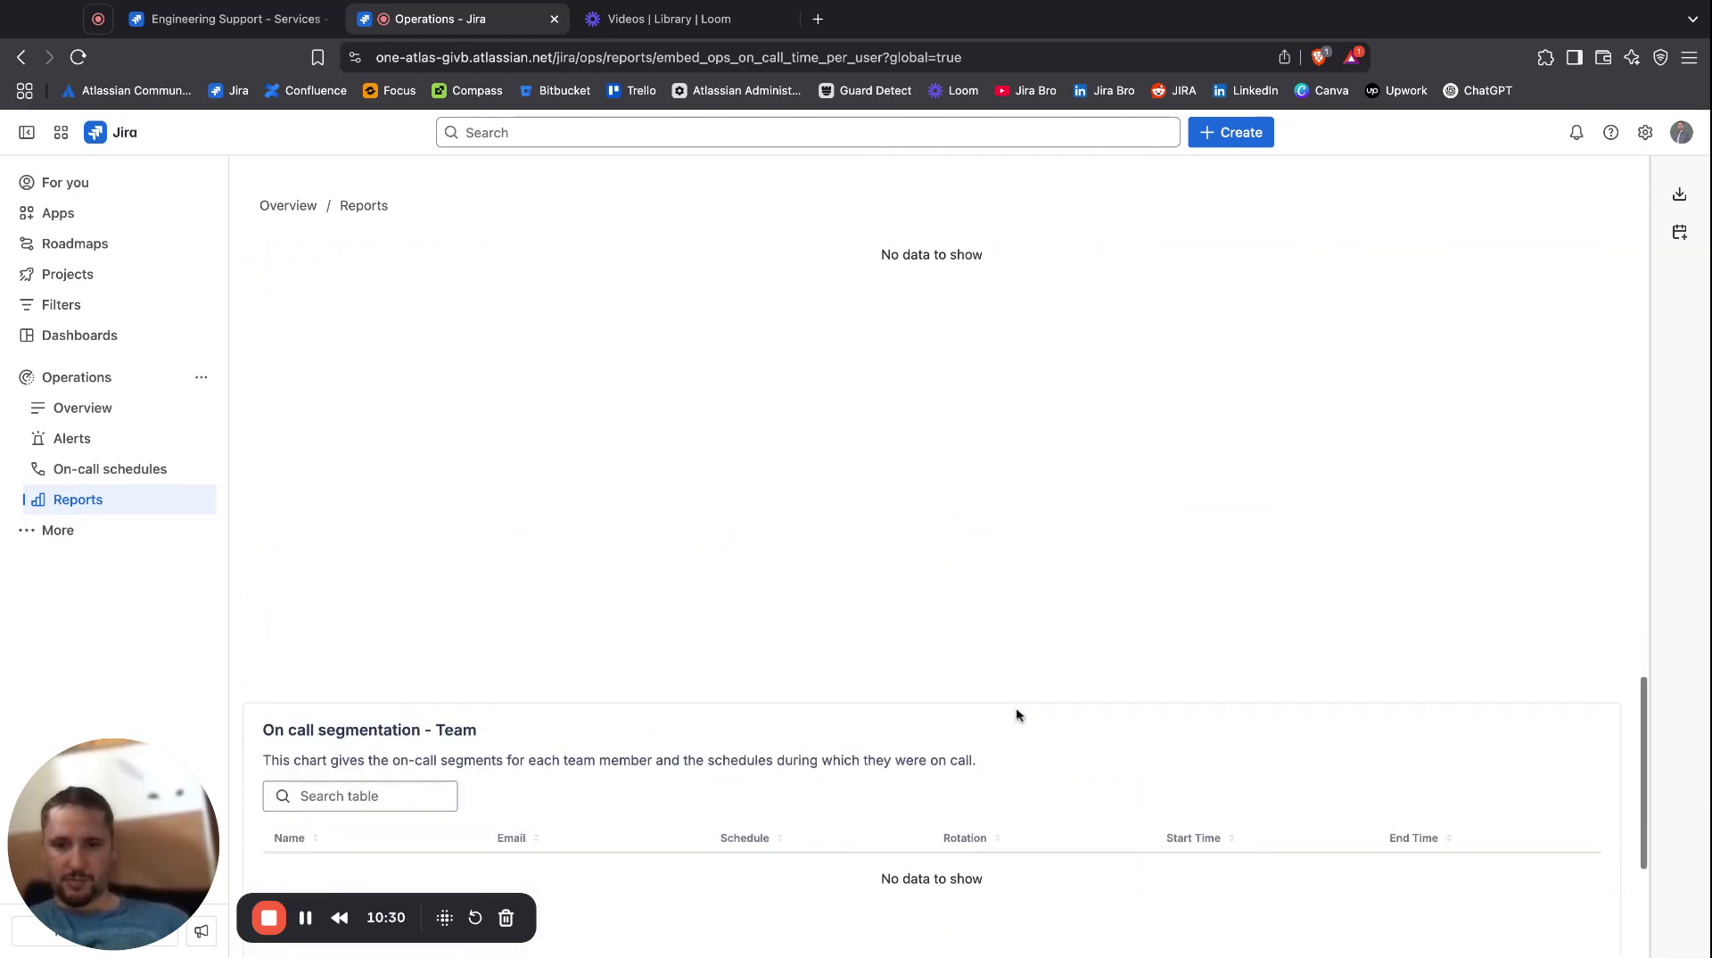
scroll(1017, 715, "up", 20)
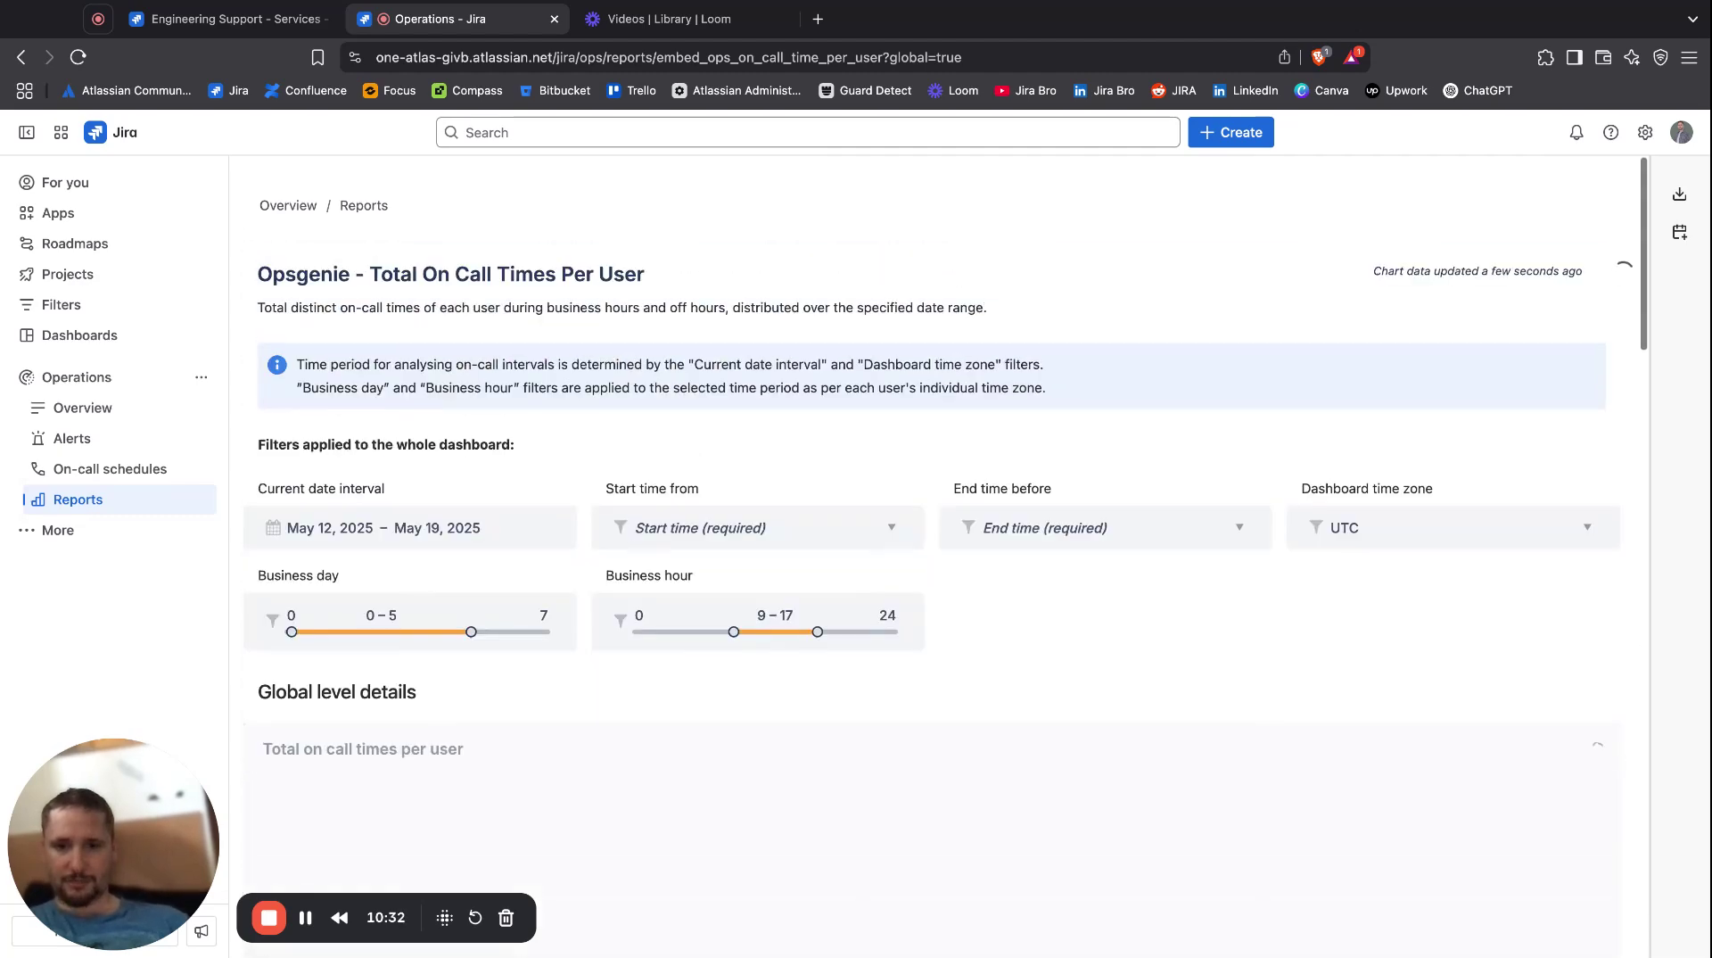
scroll(1017, 714, "down", 1)
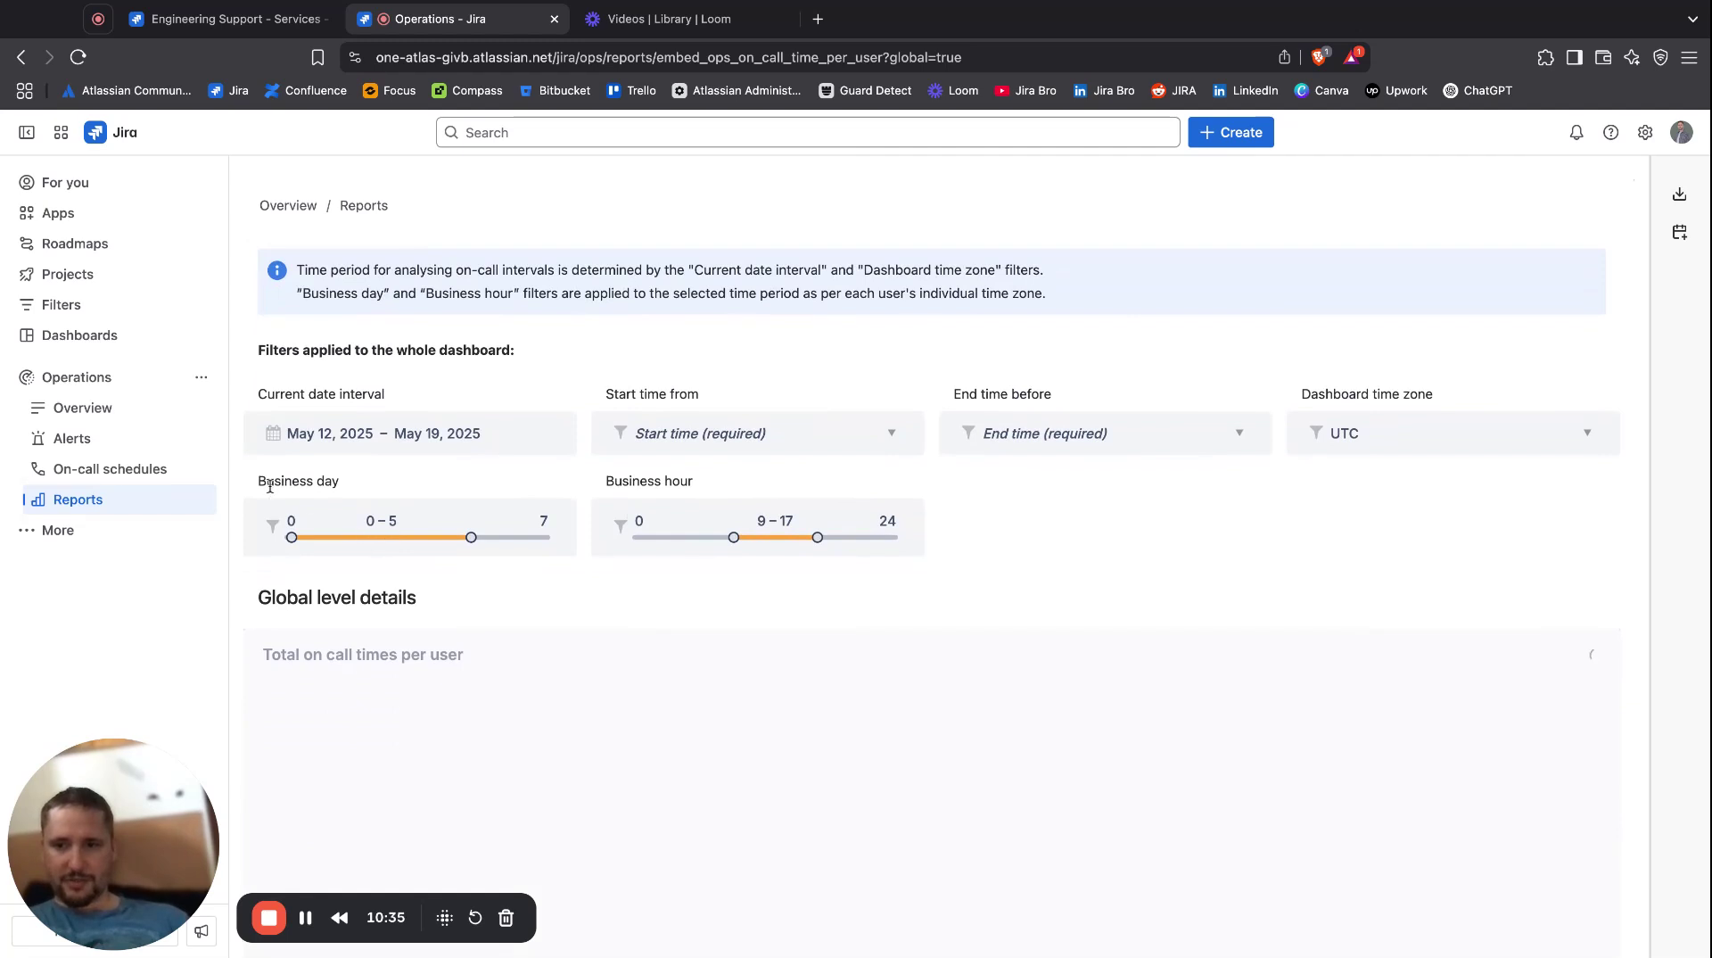
left_click_drag(257, 482, 330, 482)
left_click(332, 482)
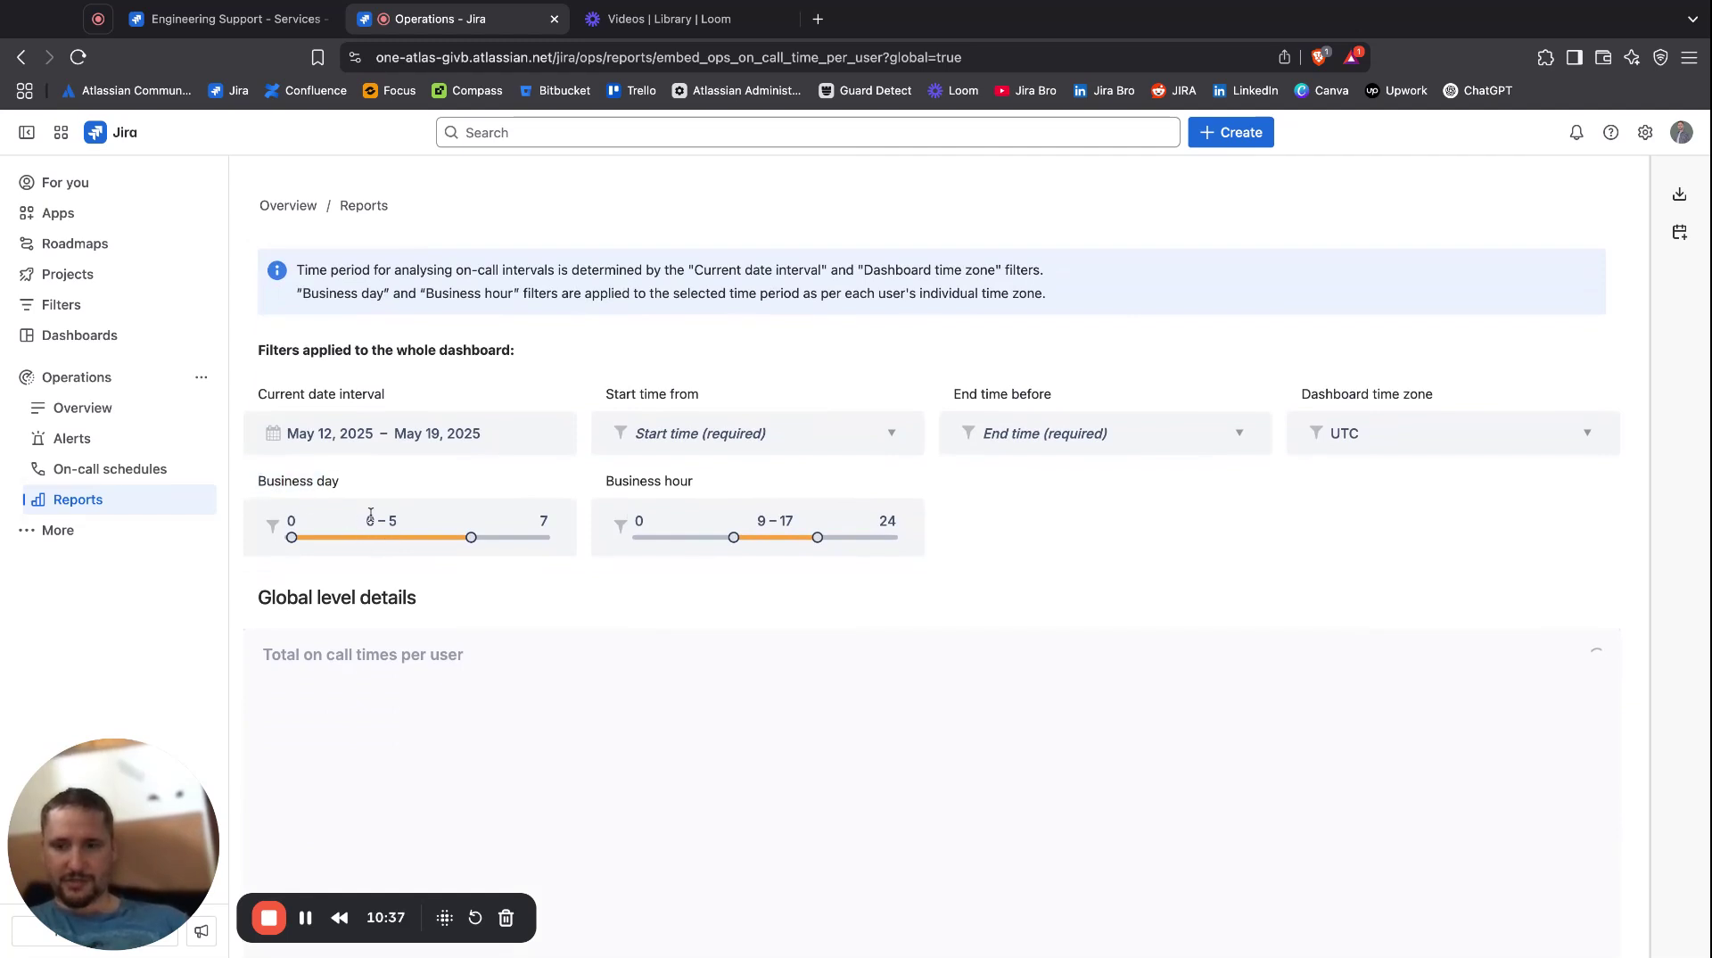
left_click_drag(605, 481, 694, 482)
left_click(603, 479)
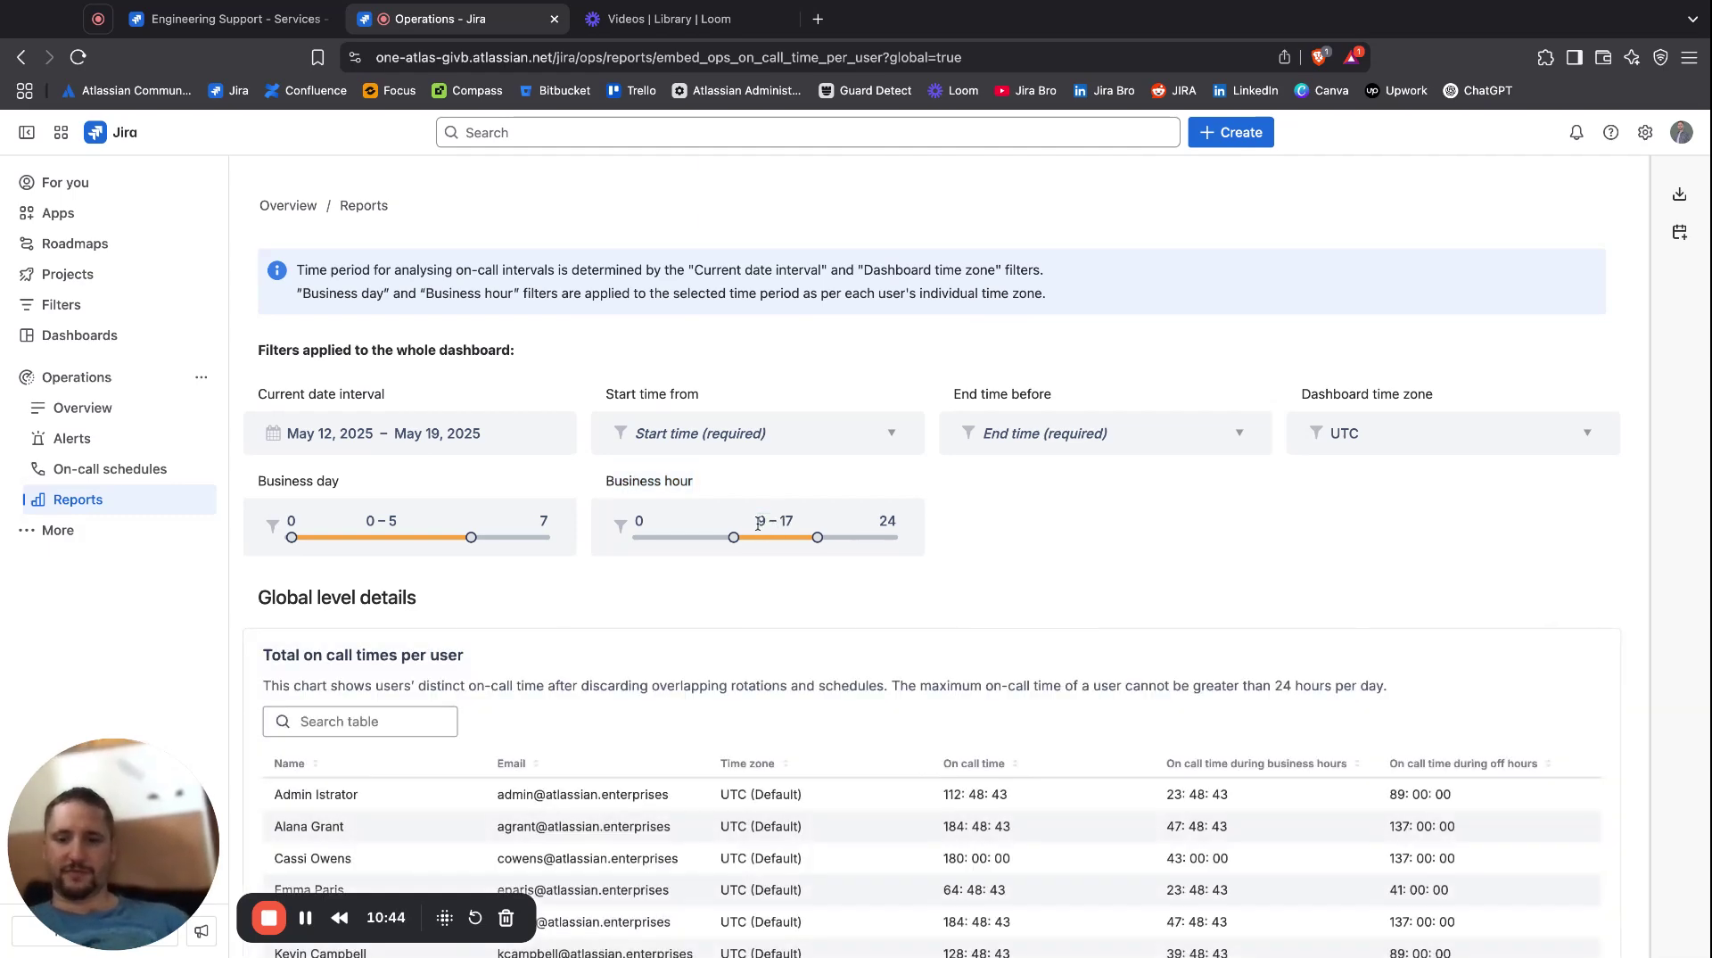
scroll(1060, 673, "down", 5)
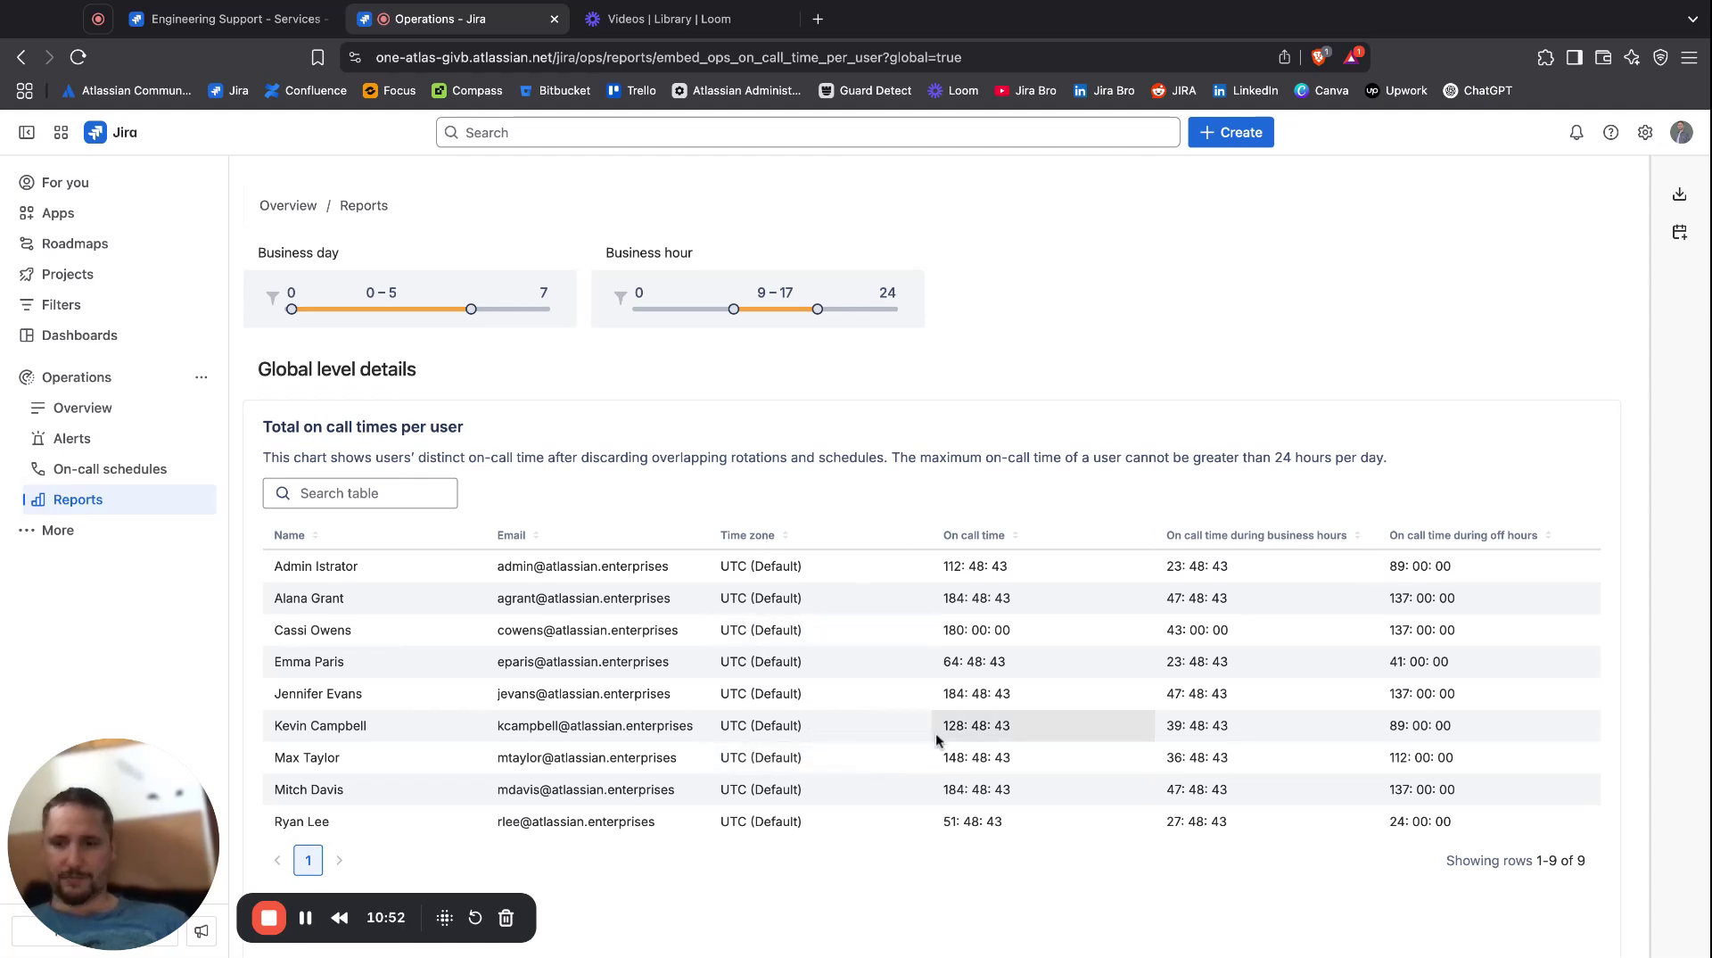
scroll(1030, 751, "down", 3)
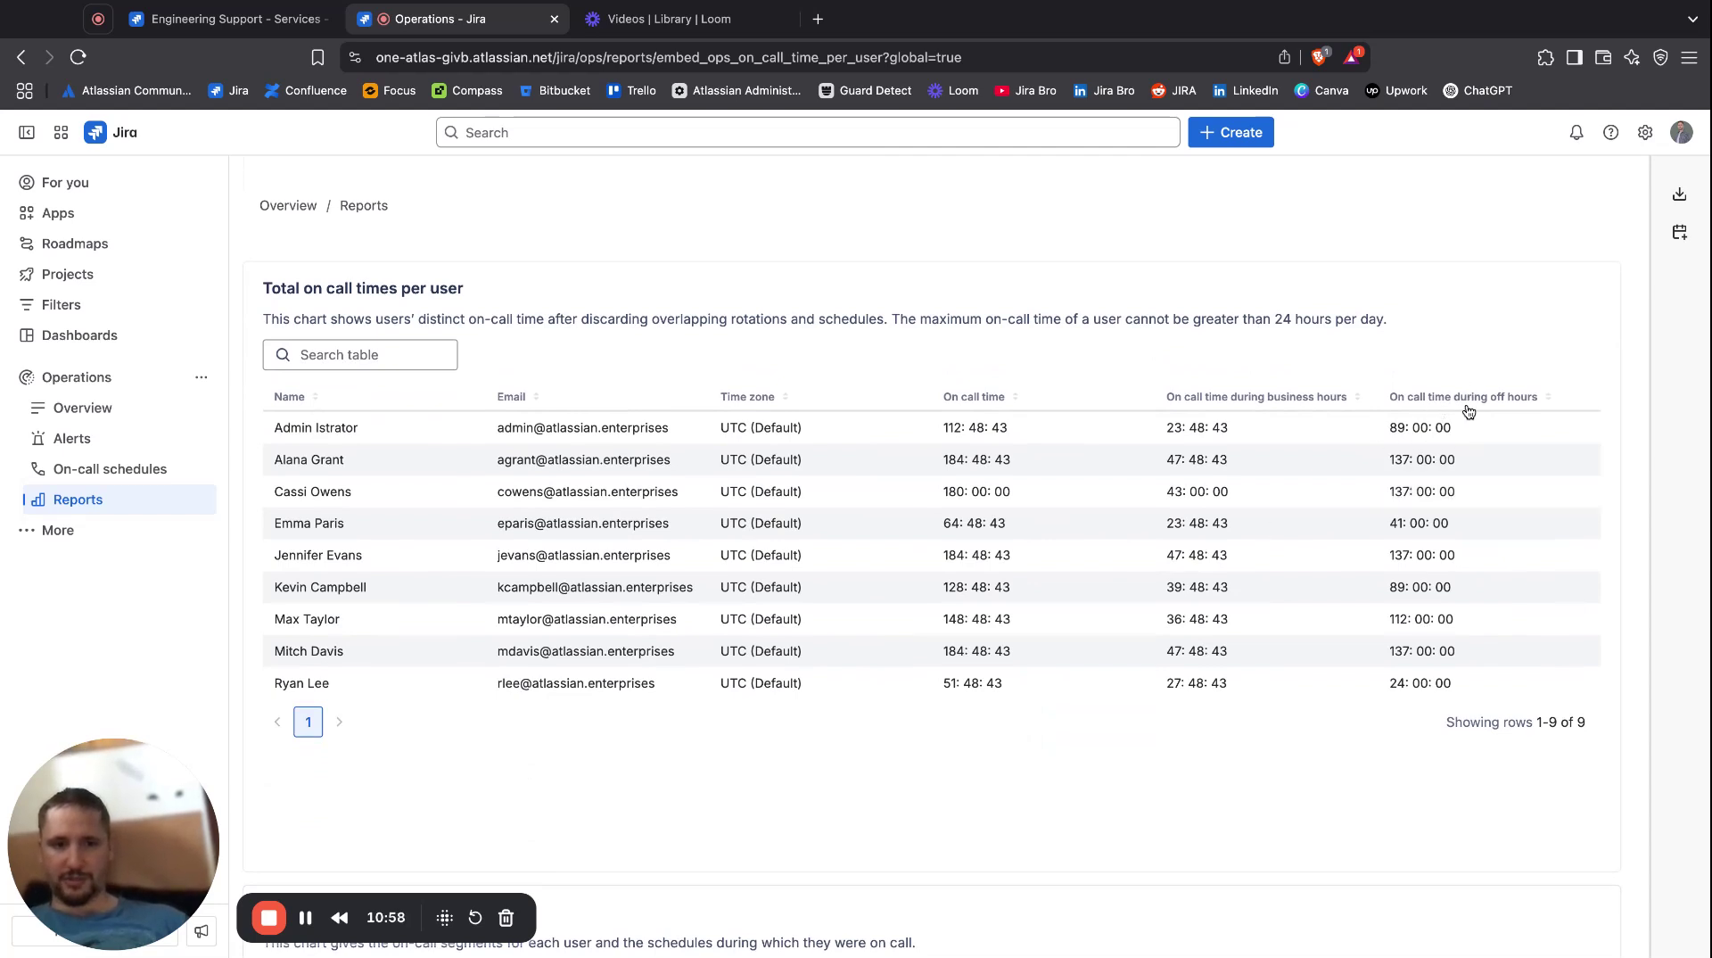
Mark the first user's 89 off-hours figure and scroll through the On call segmentation table.
double_click(1392, 429)
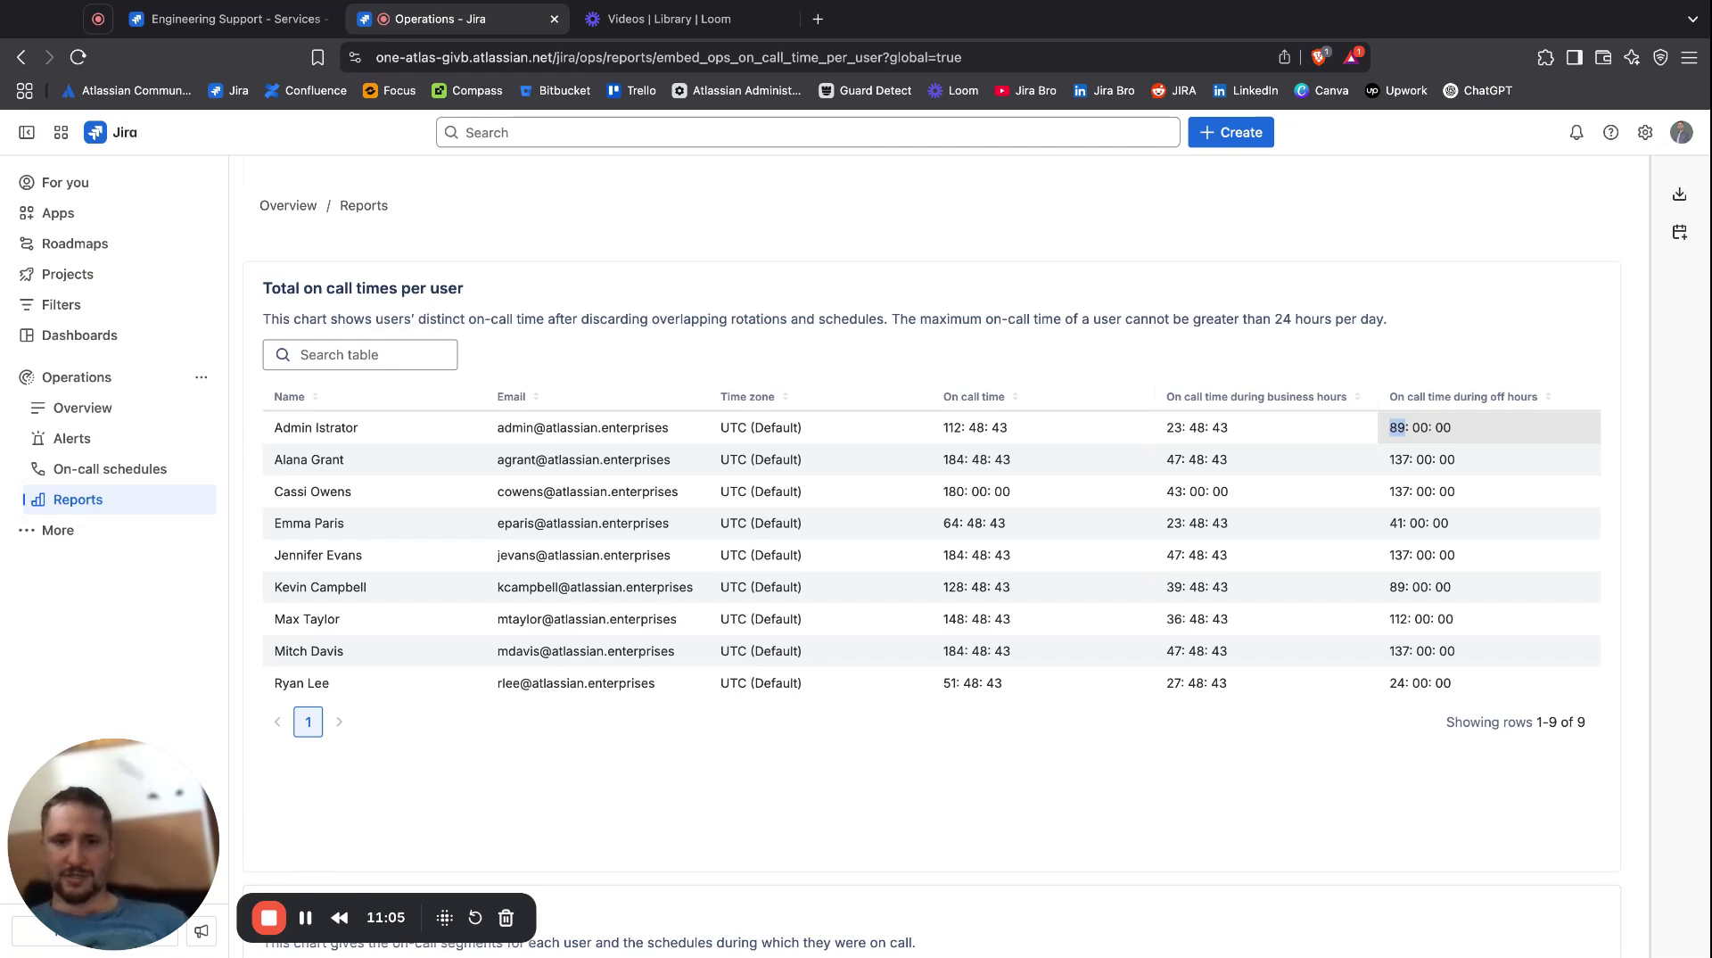
scroll(1418, 504, "down", 3)
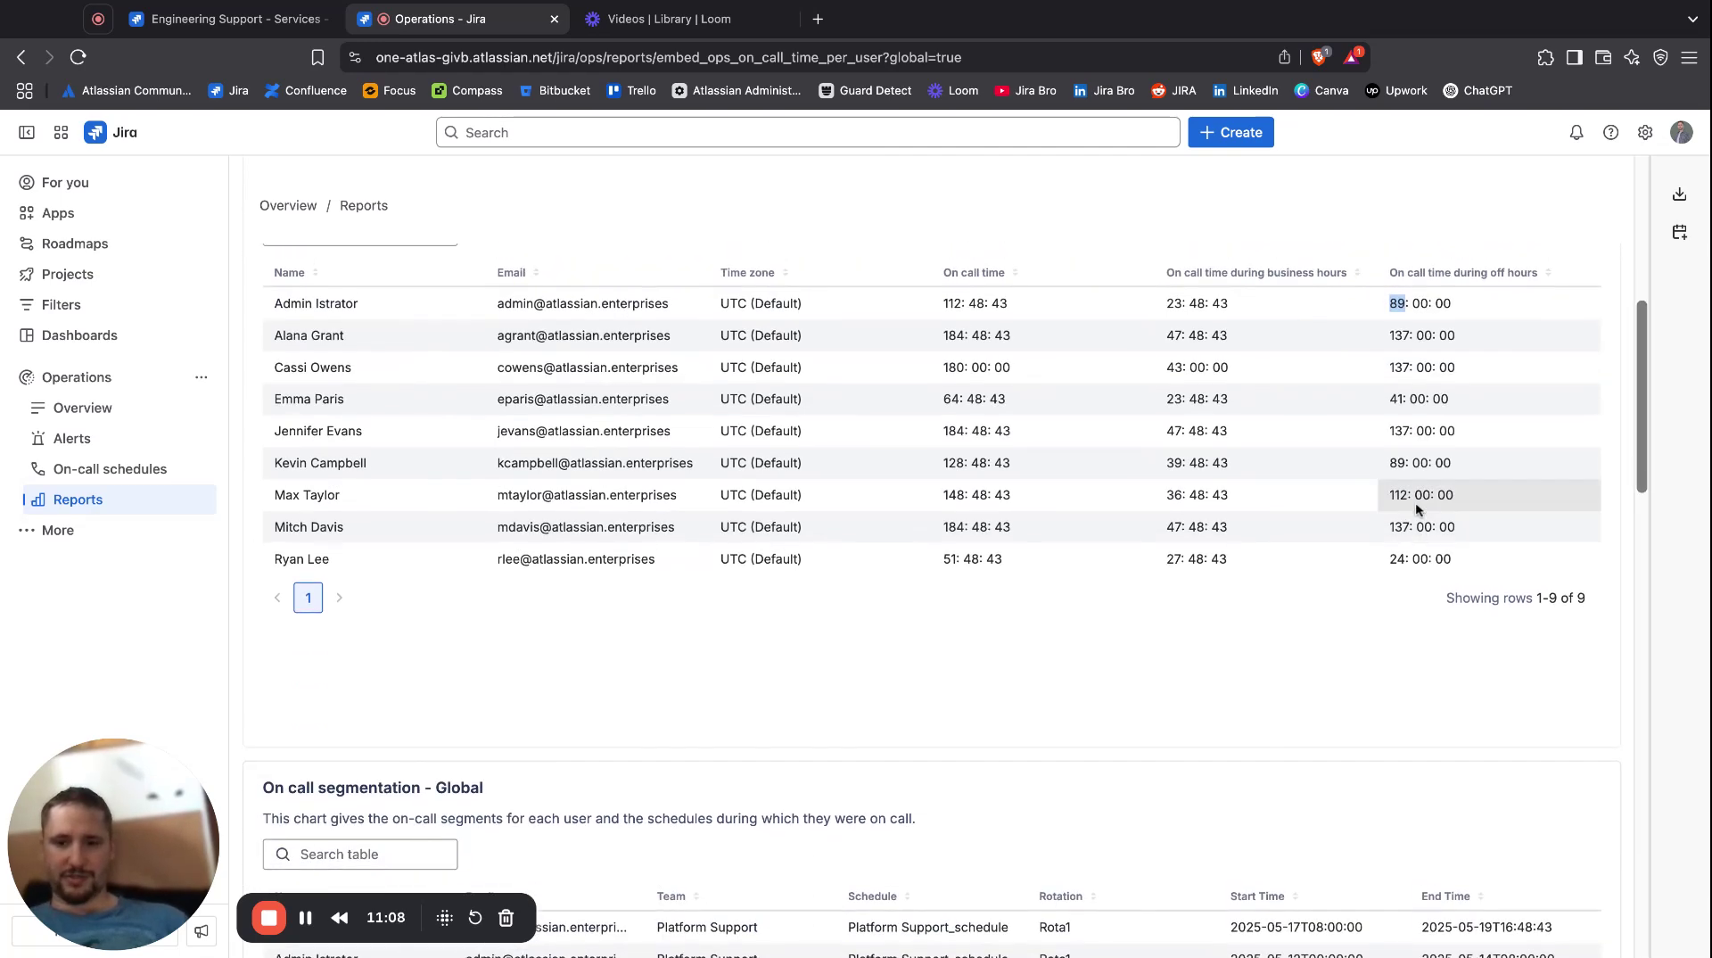
scroll(1416, 502, "down", 10)
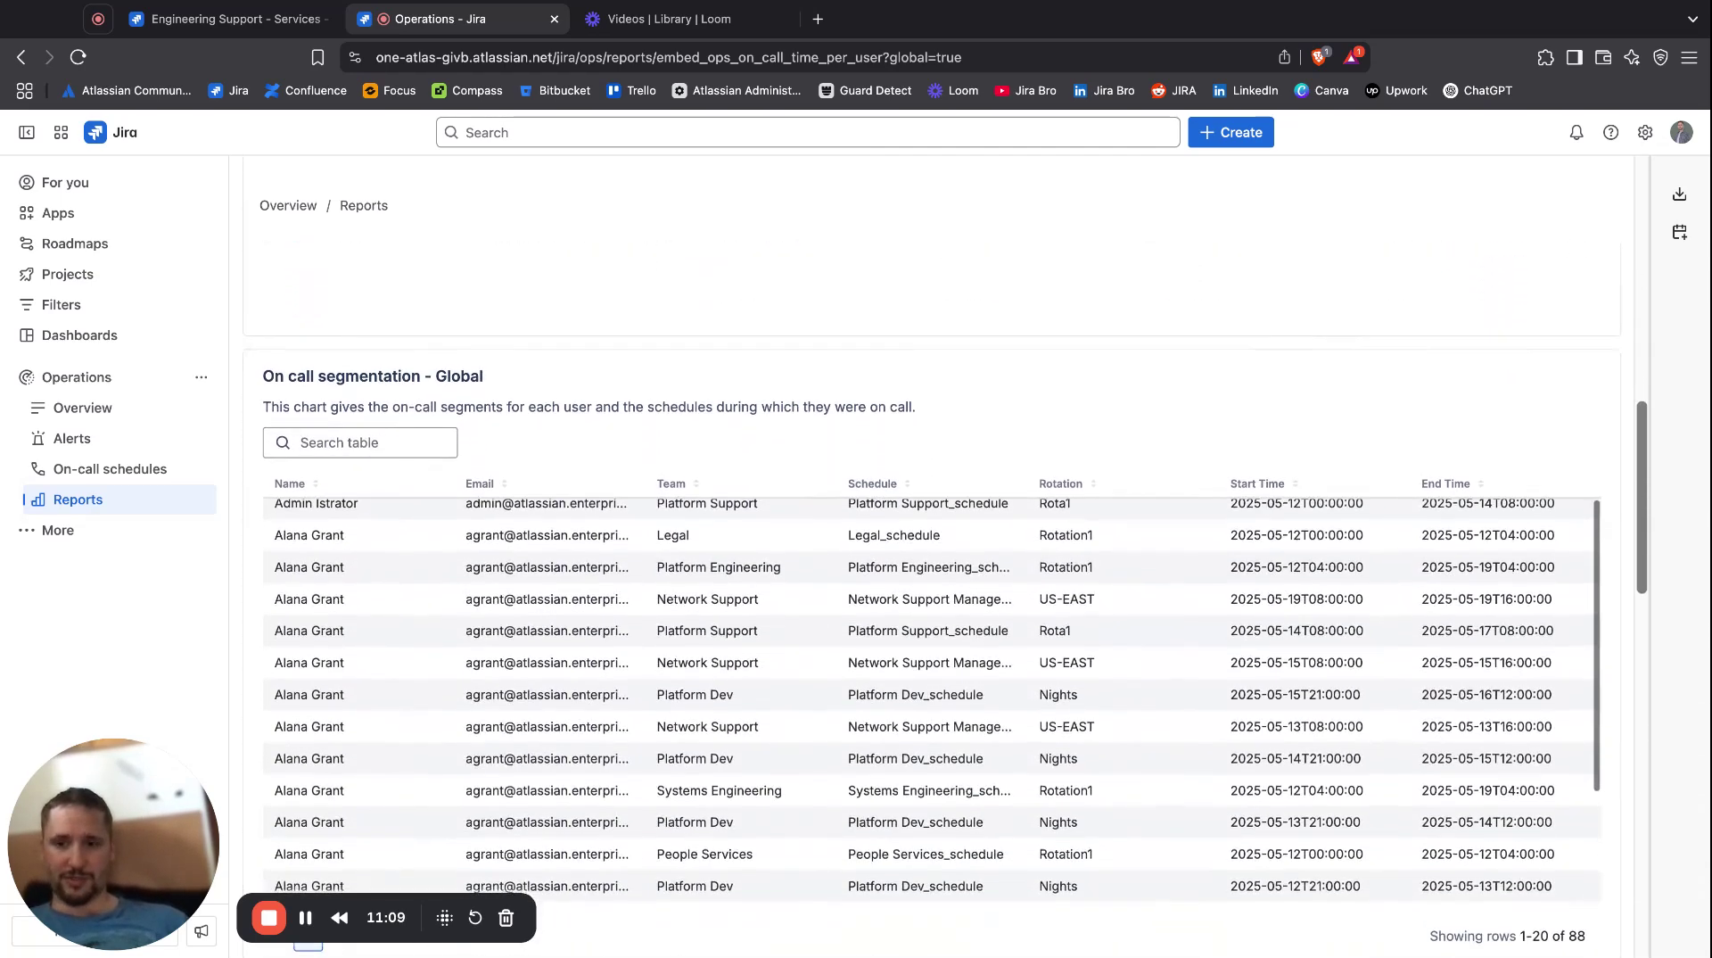
scroll(1229, 557, "down", 5)
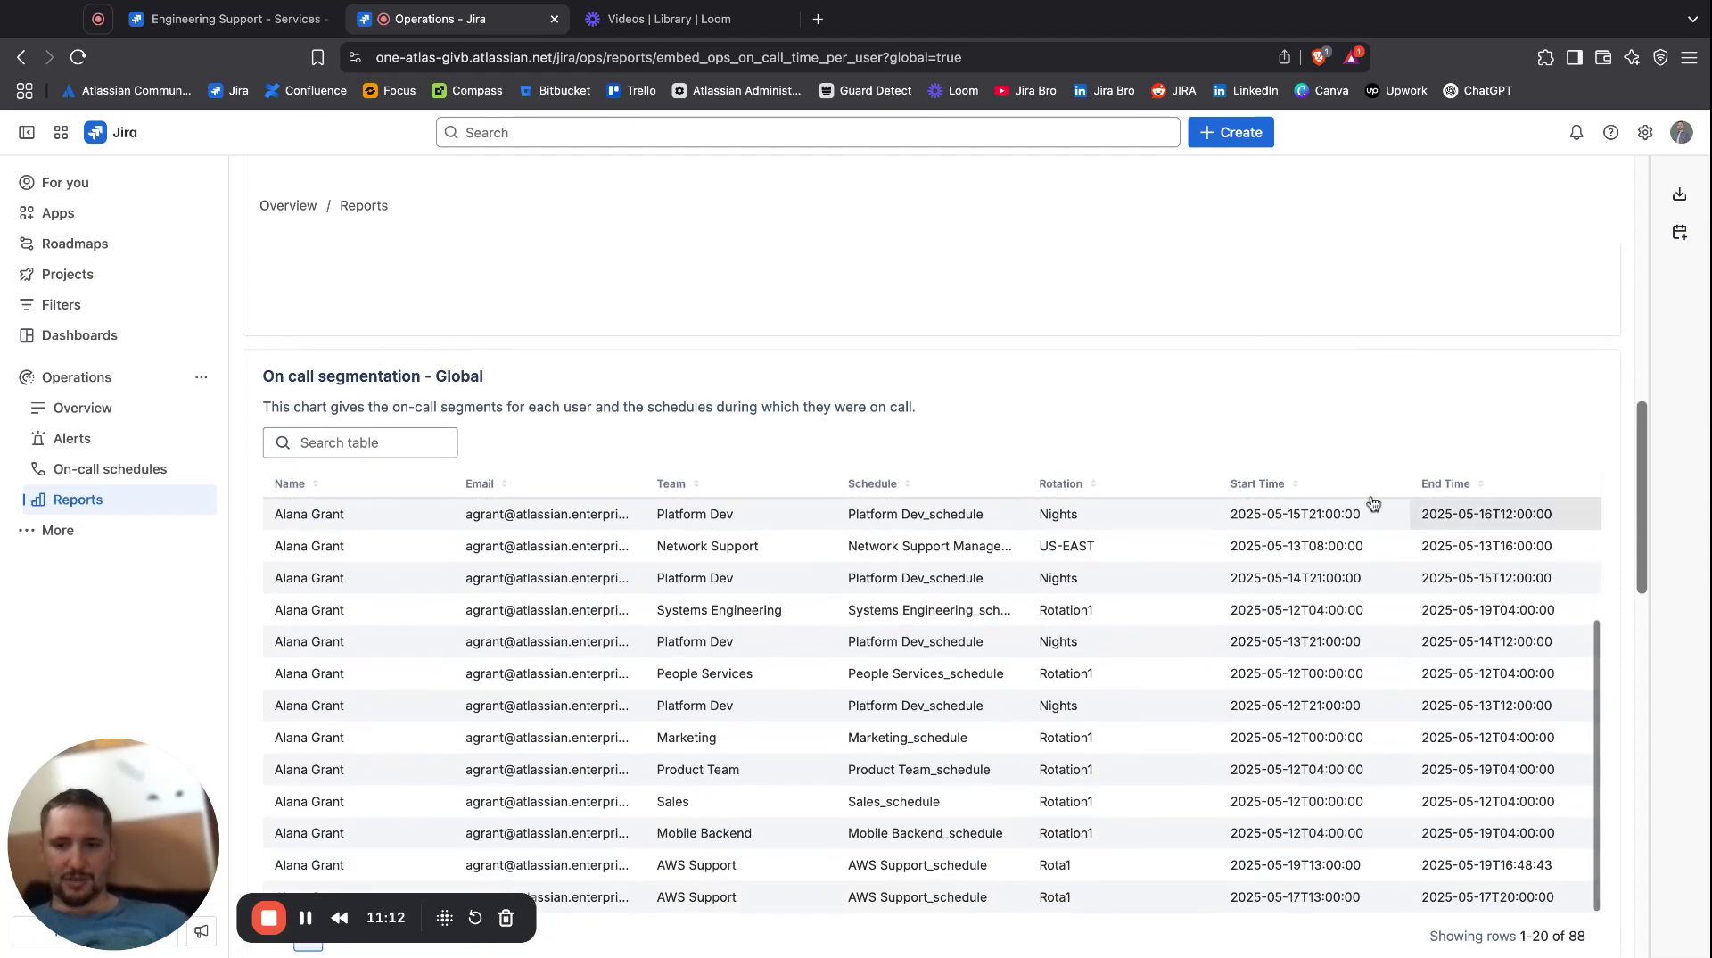
scroll(1191, 624, "up", 5)
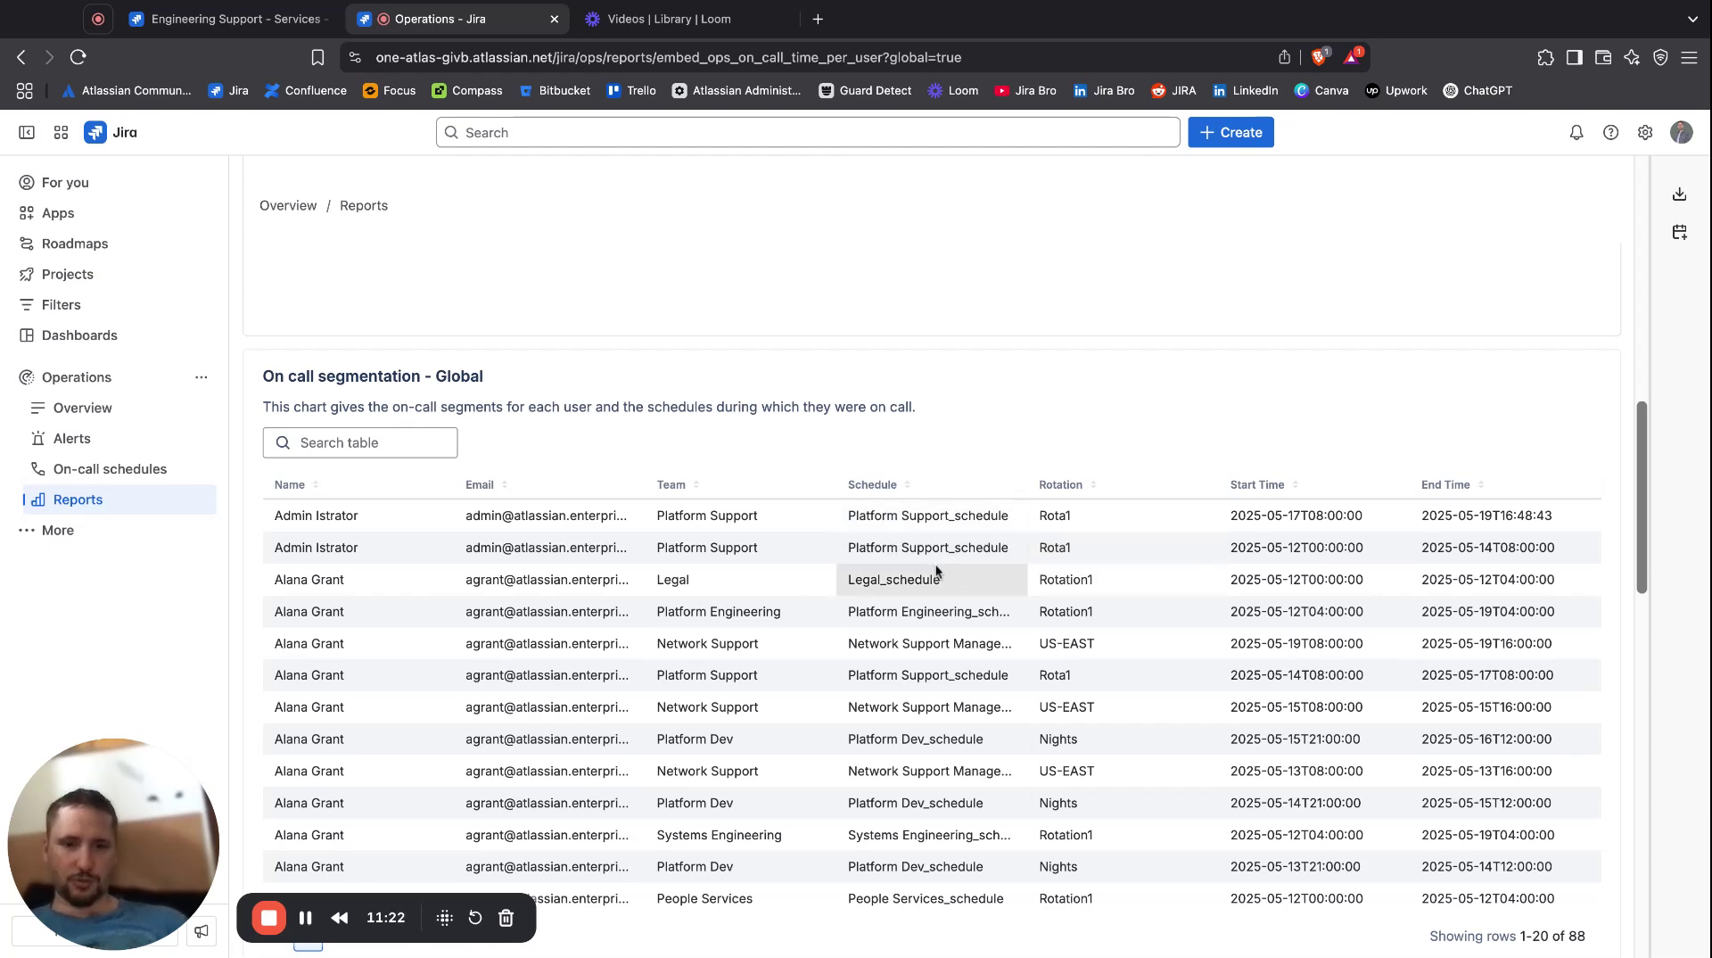
scroll(1222, 615, "down", 10)
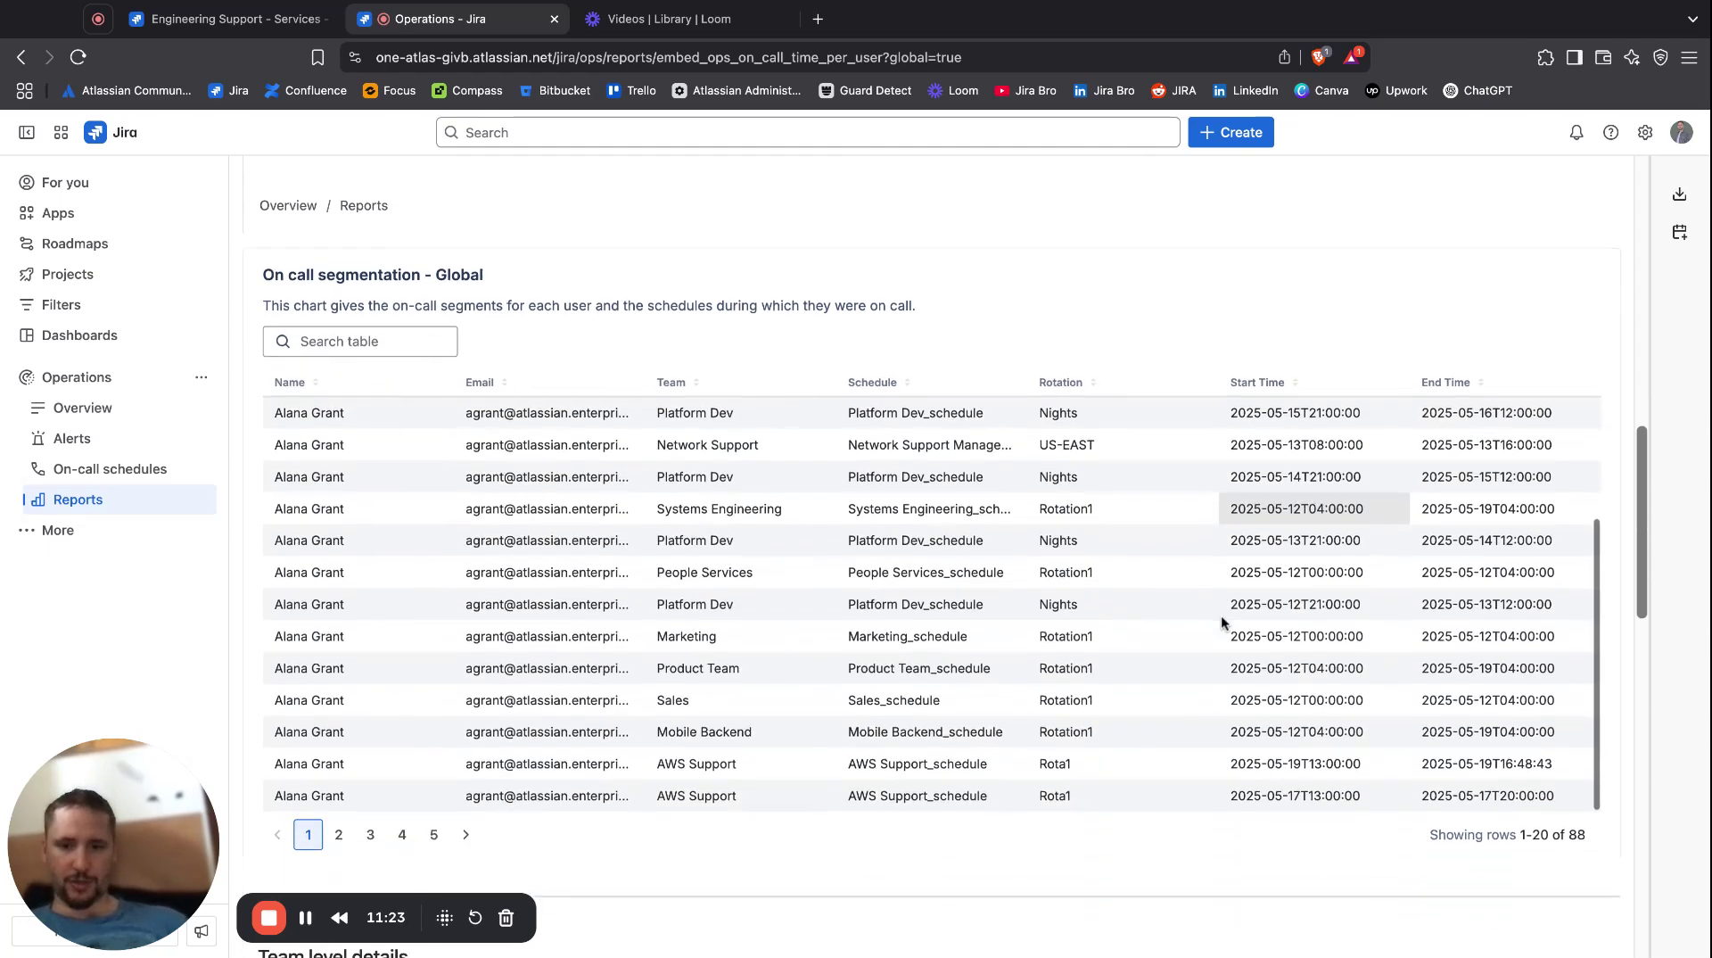
scroll(936, 580, "down", 10)
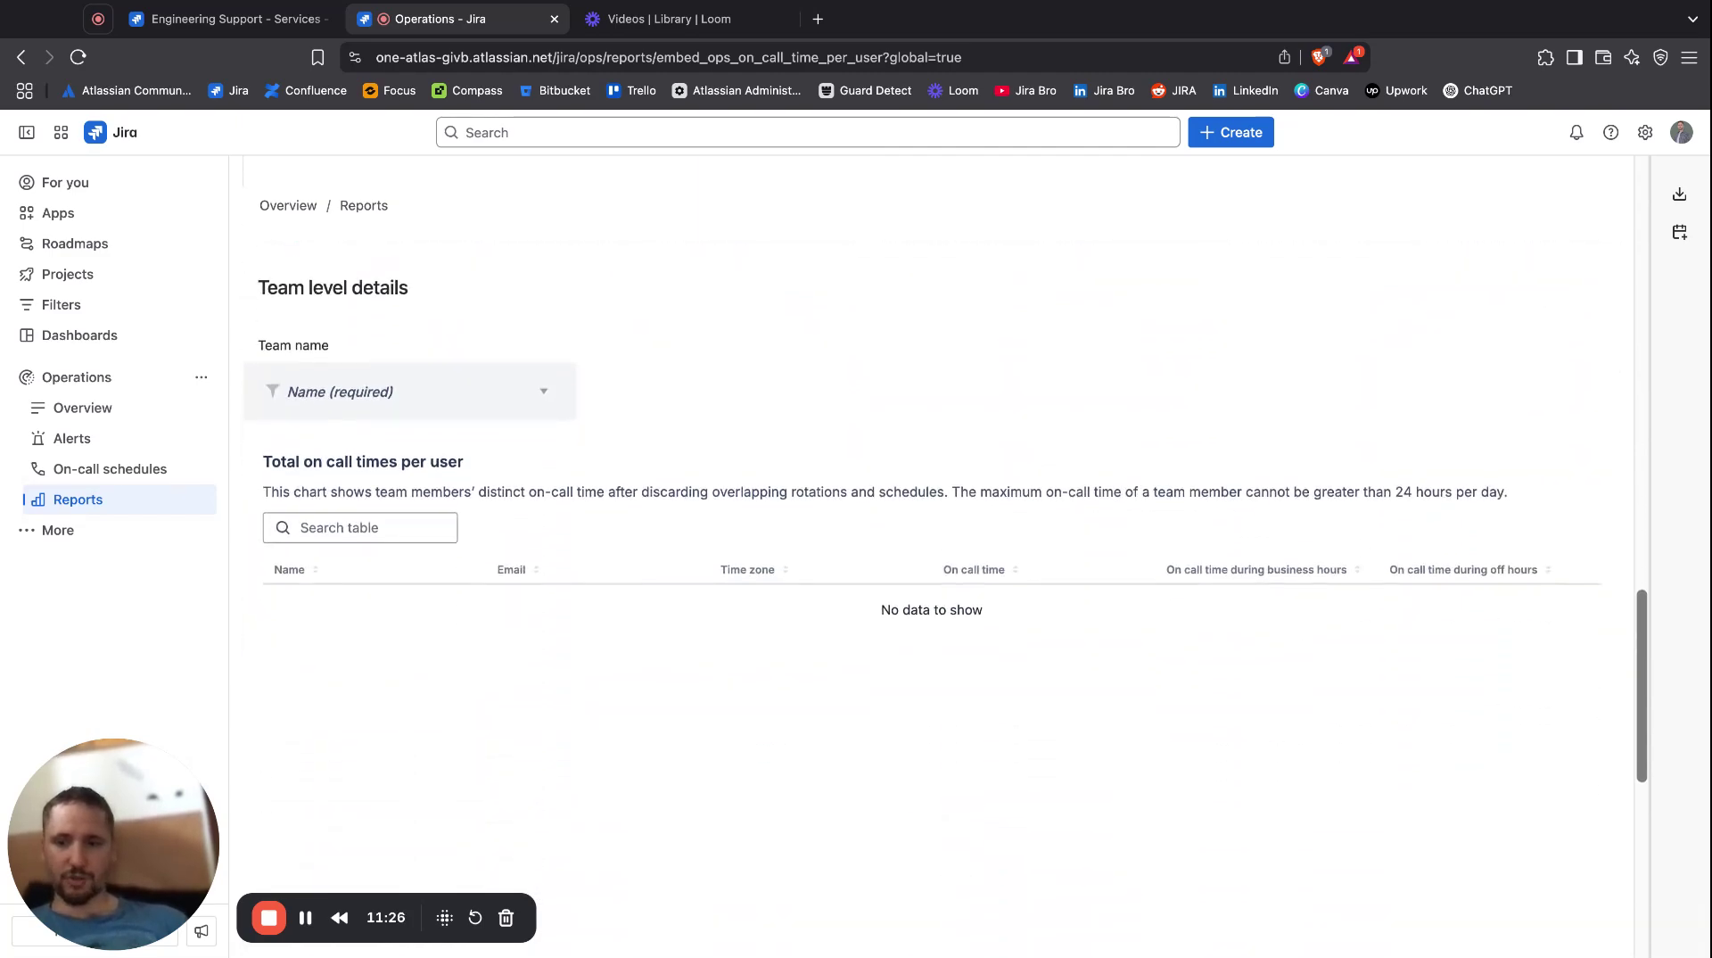
scroll(979, 664, "up", 20)
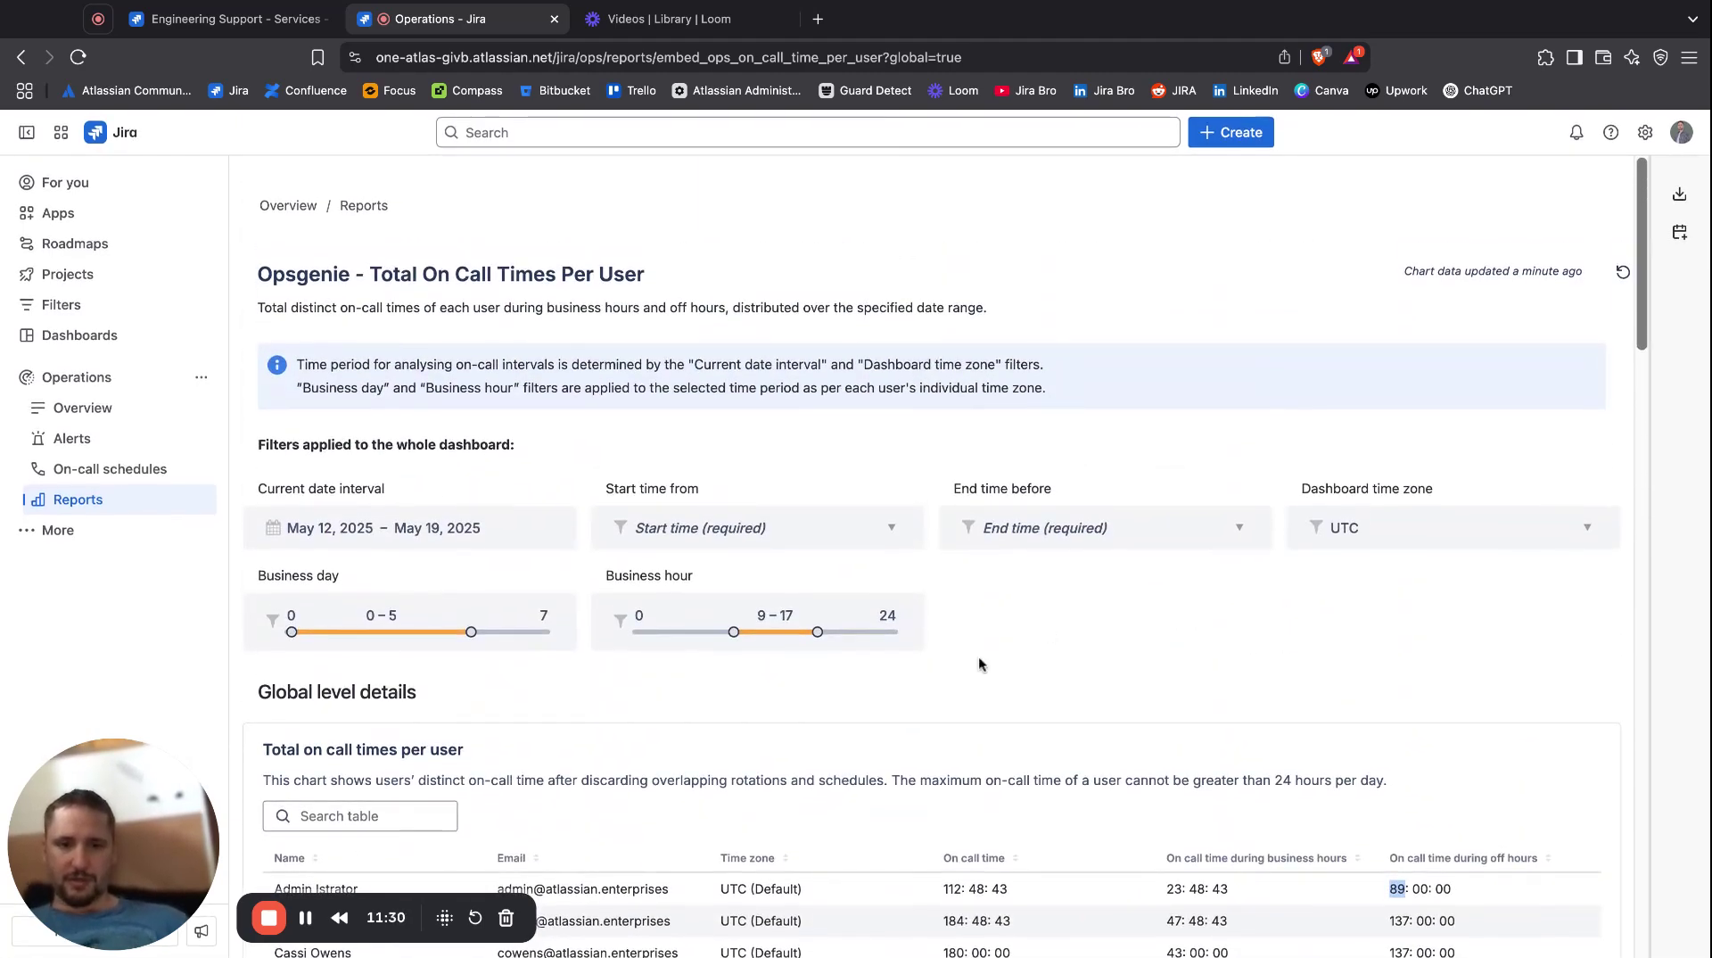
scroll(979, 665, "down", 2)
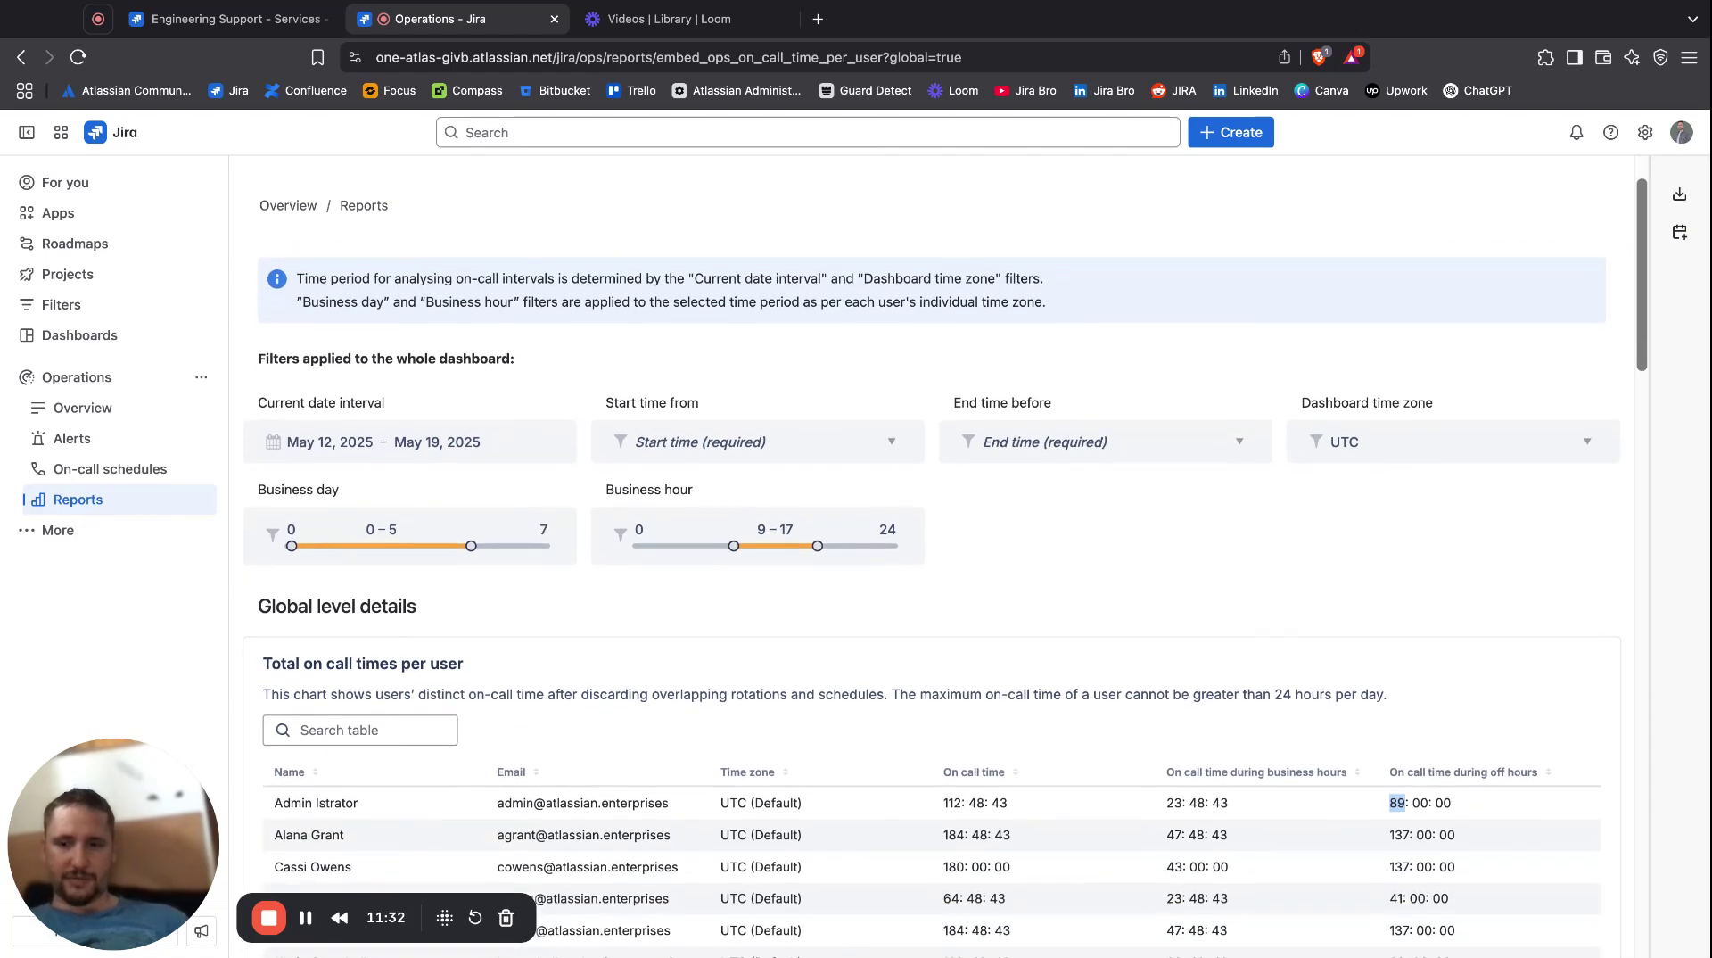
Set the report's date interval to May 20–21, 2025 and check the updated table.
left_click(499, 450)
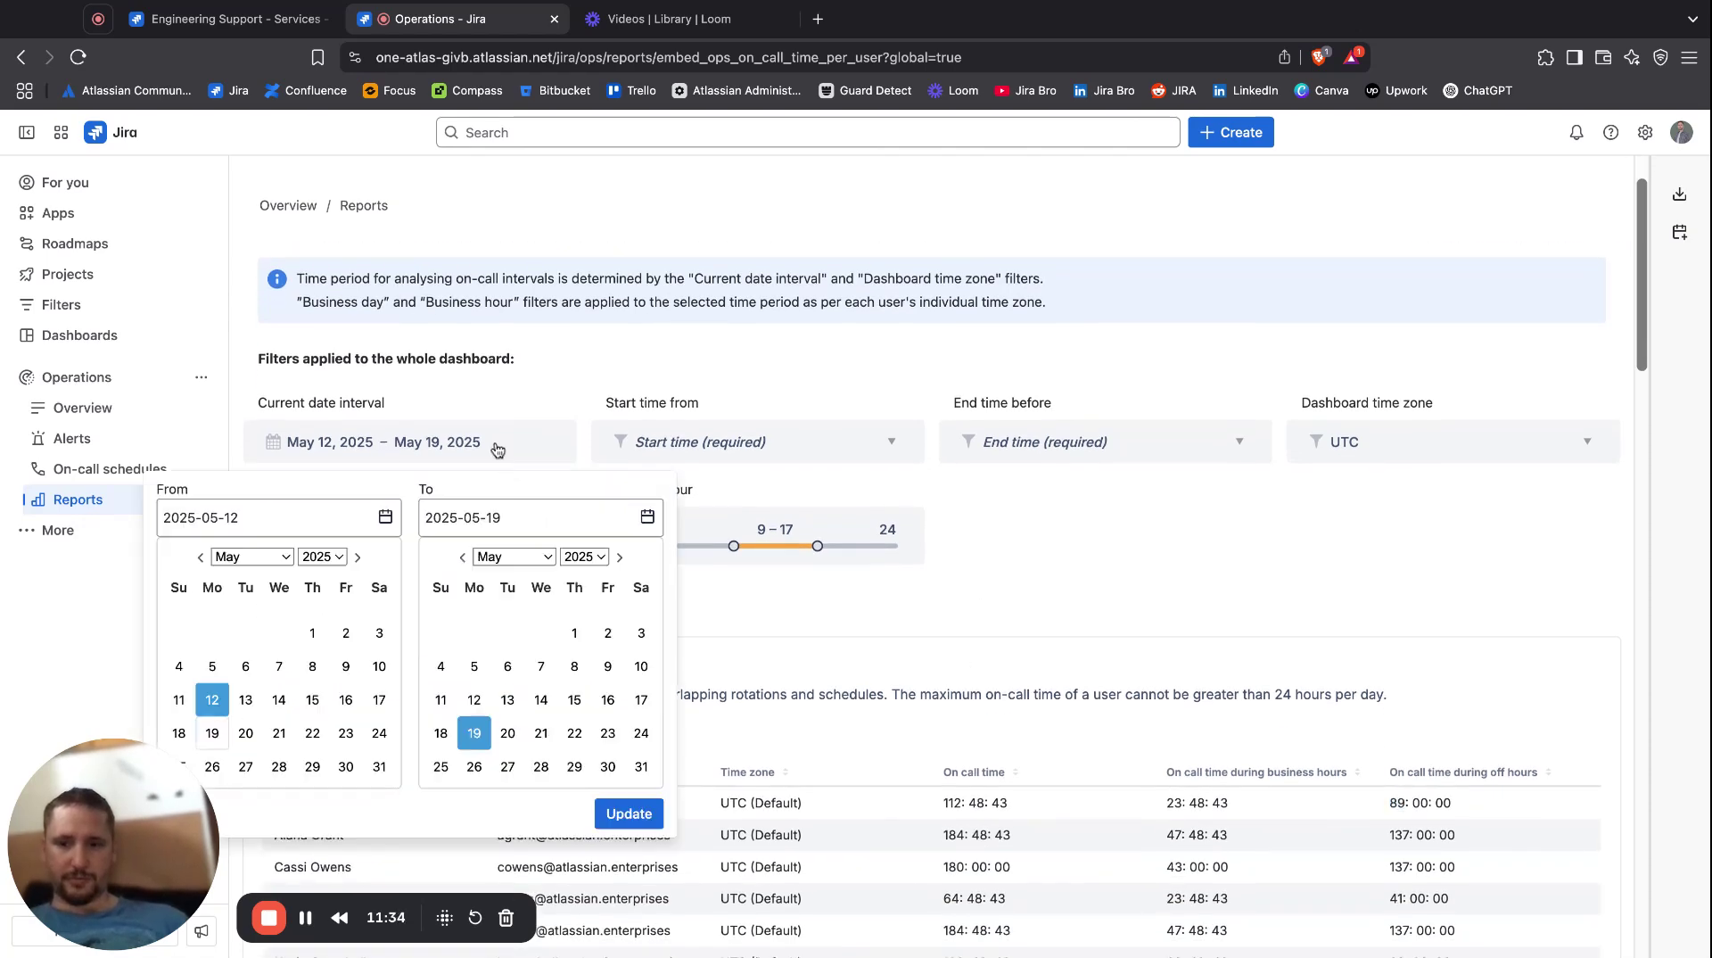
left_click(507, 733)
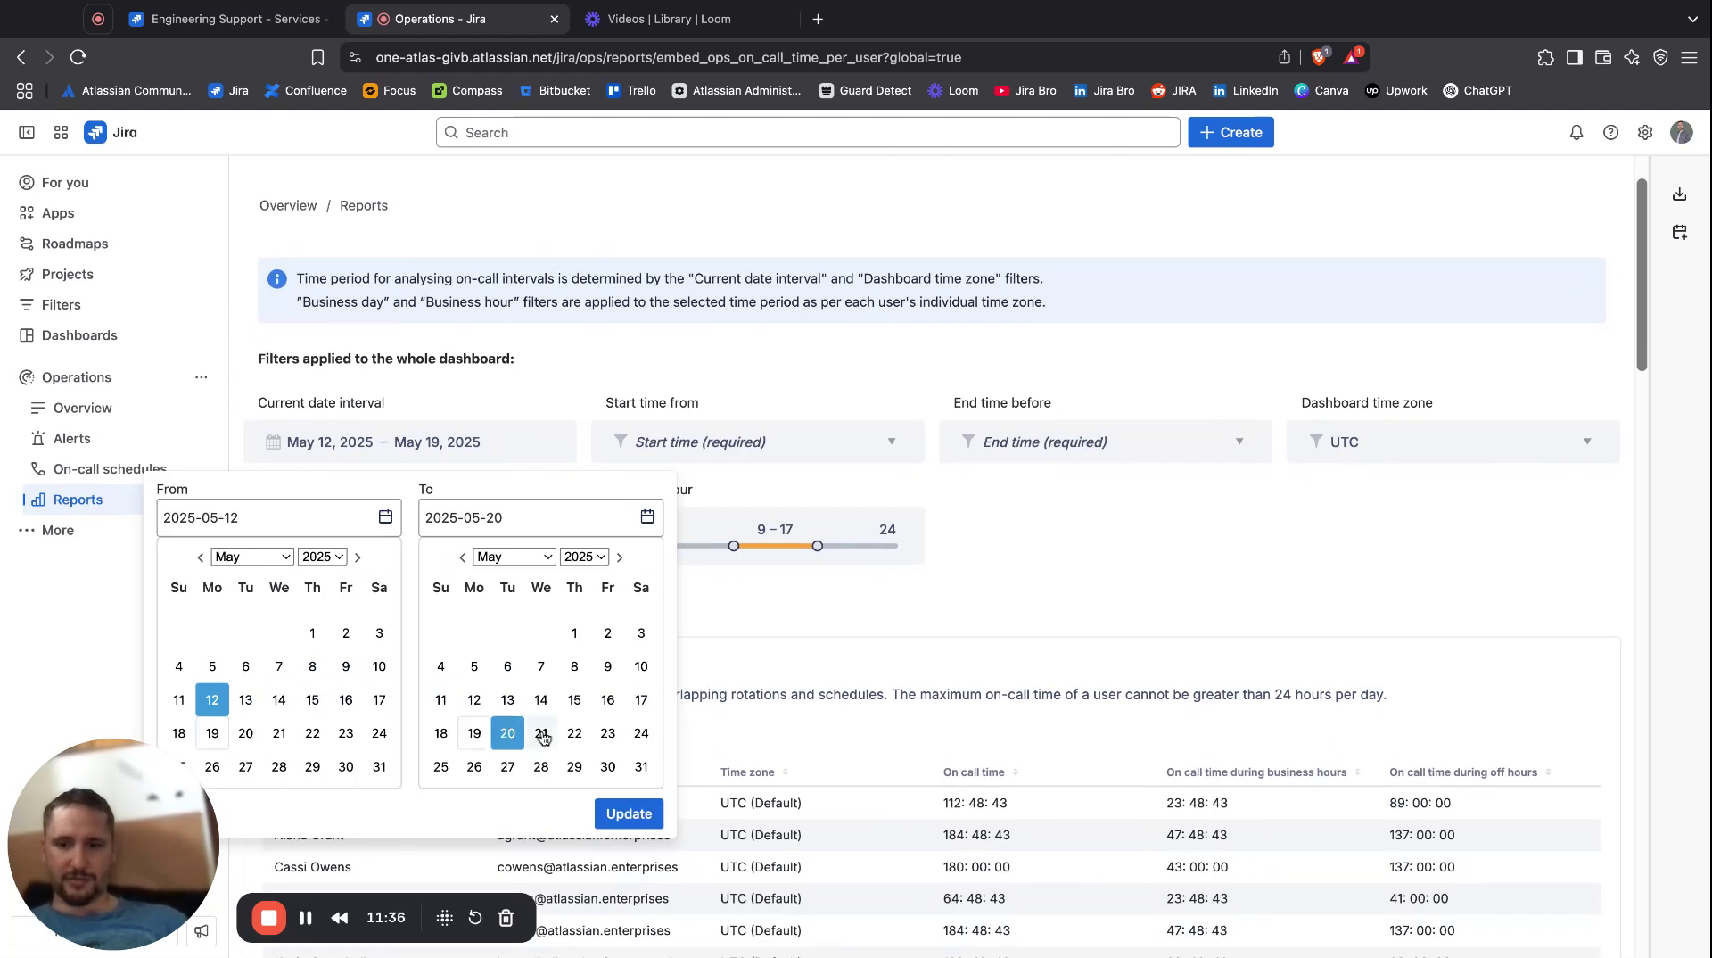
left_click(542, 733)
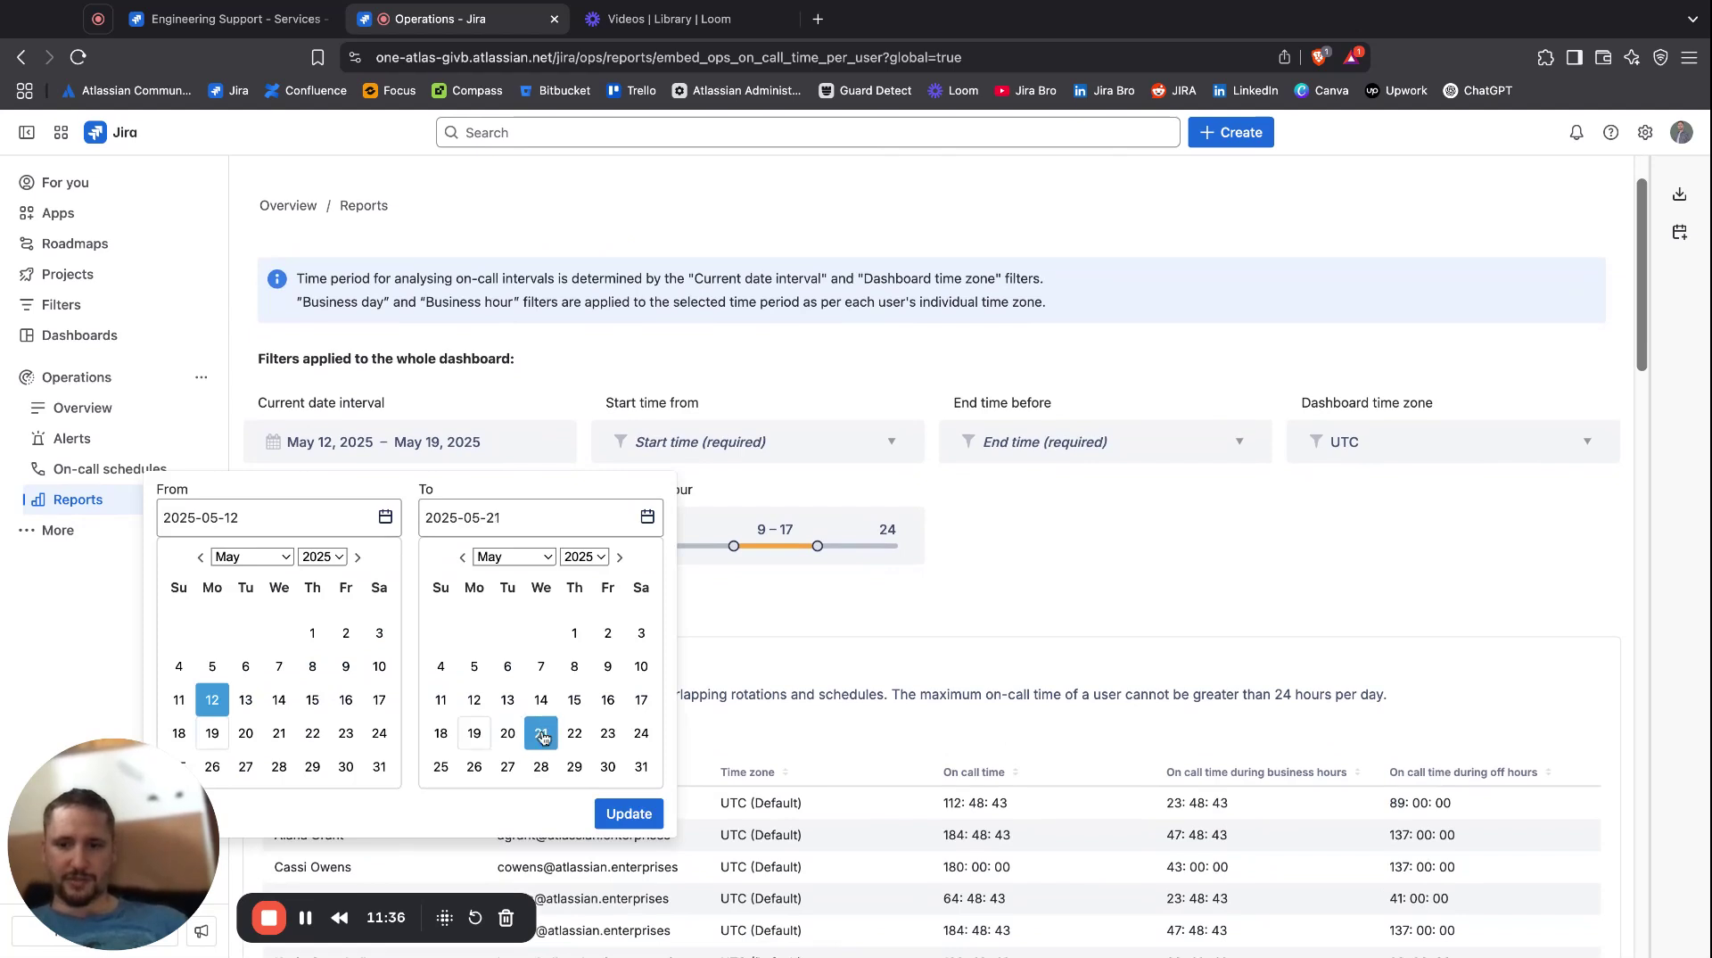
left_click(611, 815)
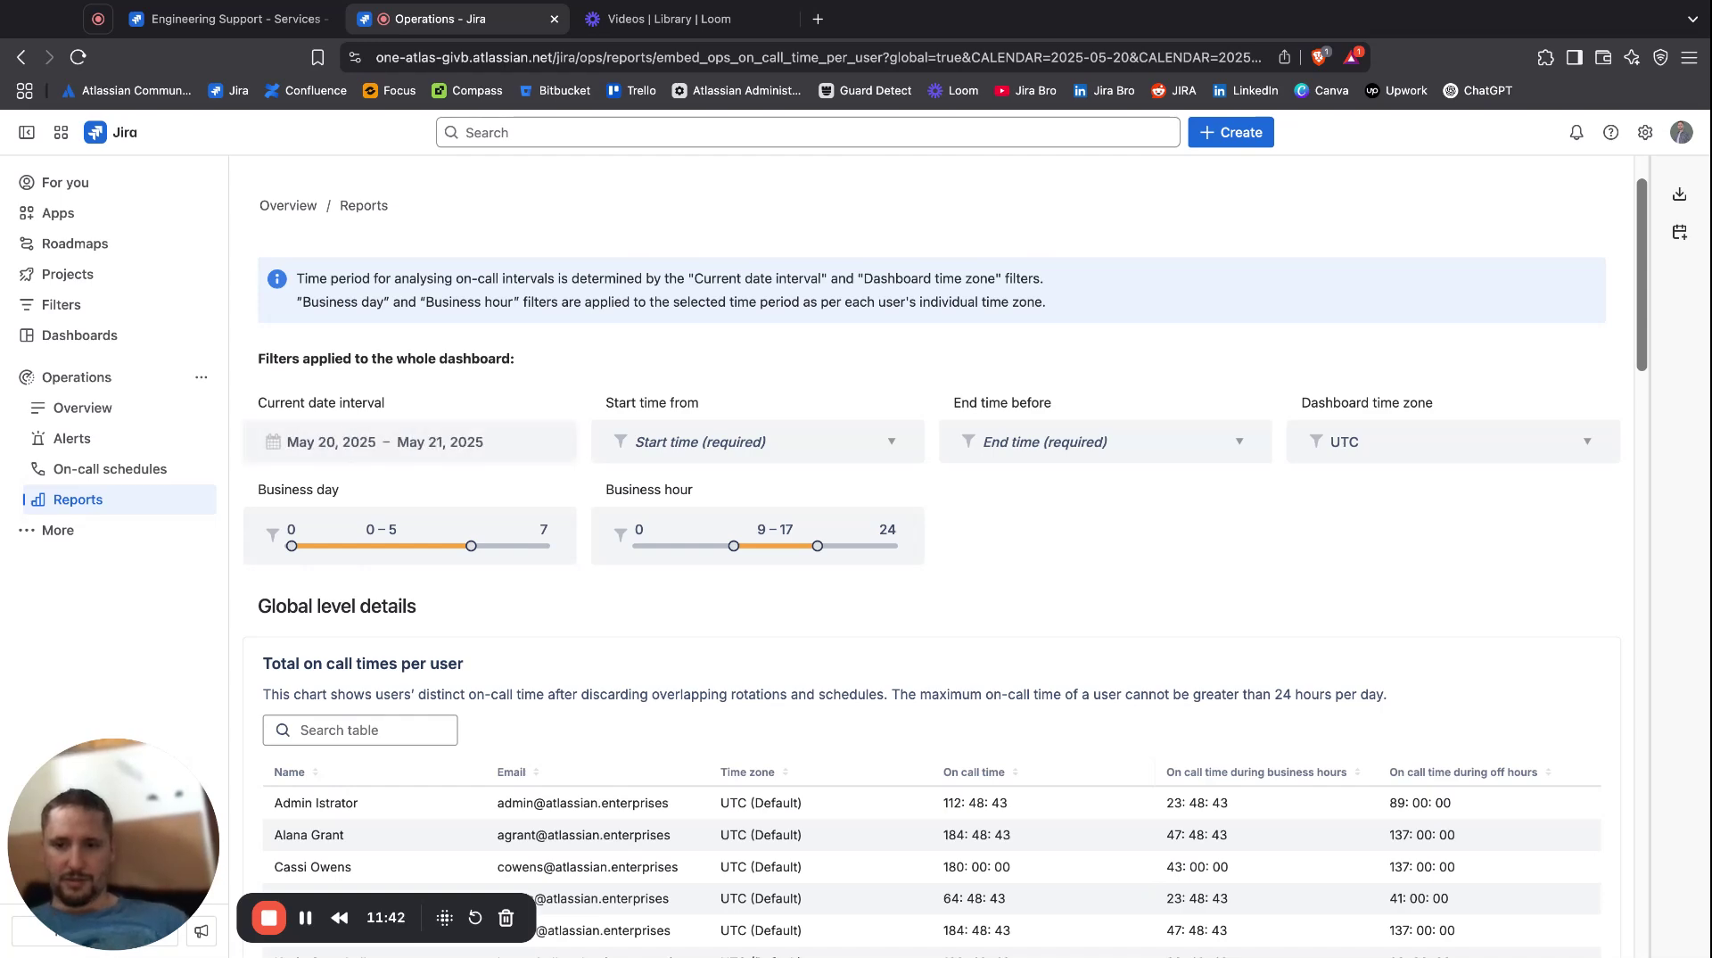
scroll(1007, 678, "down", 5)
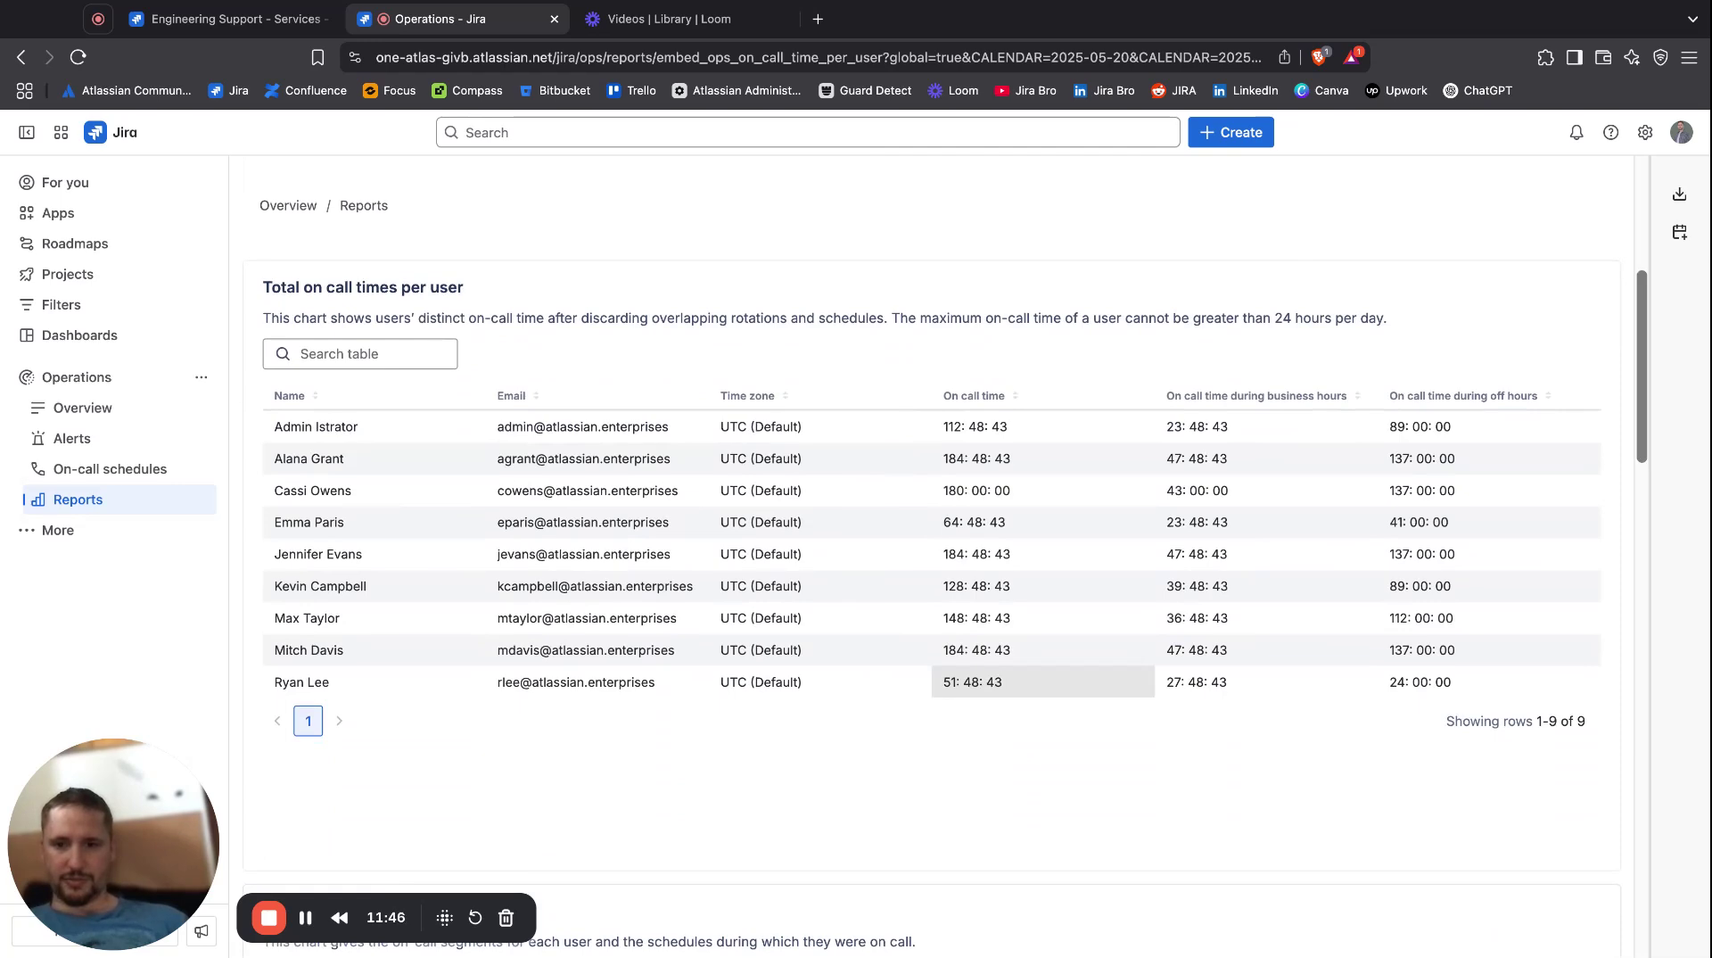
scroll(1044, 682, "up", 5)
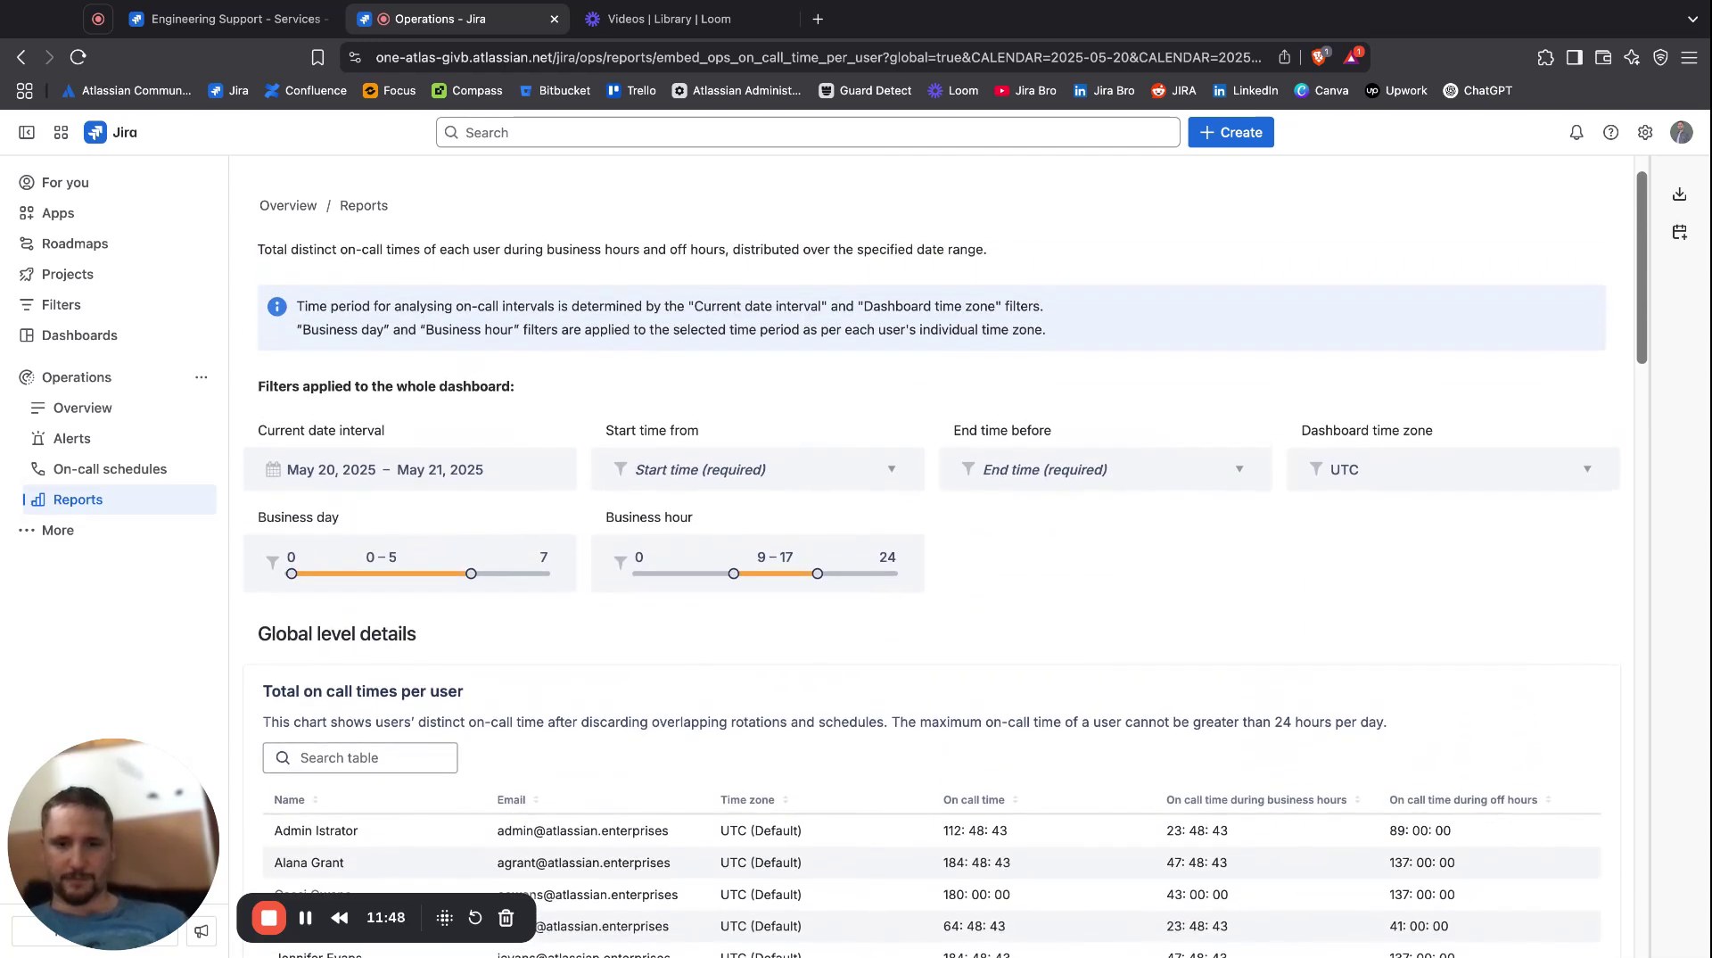
Change the dashboard time zone from UTC to Europe/Belgrade.
left_click(1391, 480)
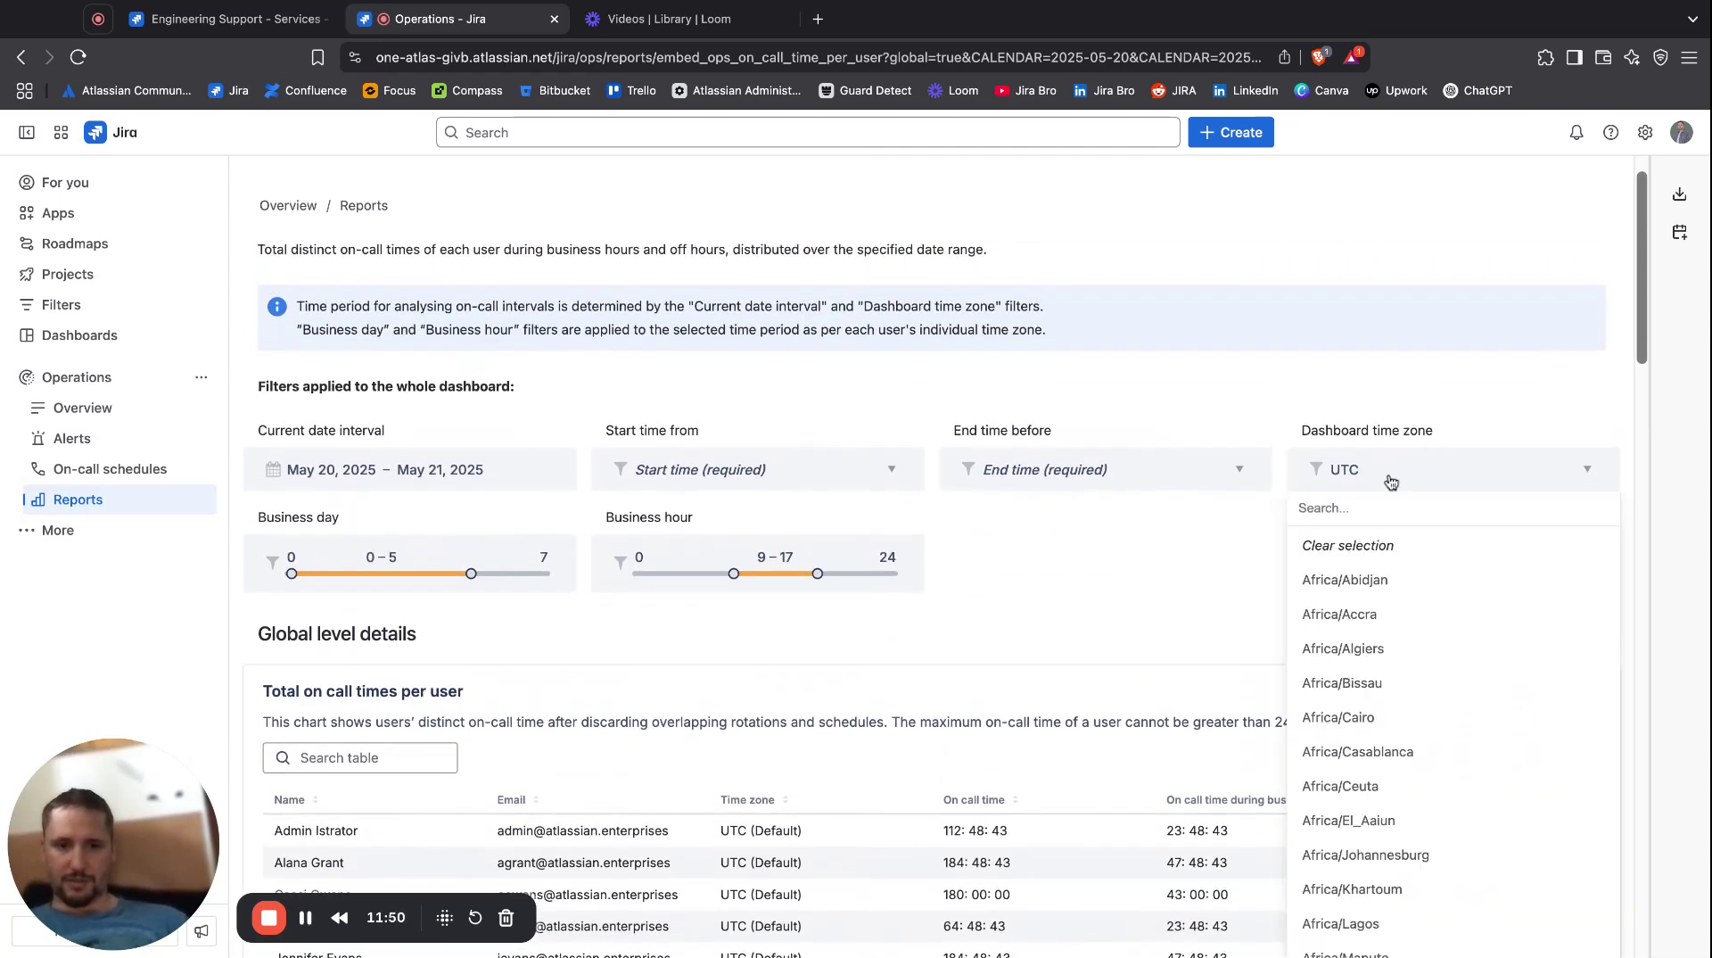
scroll(1400, 749, "down", 15)
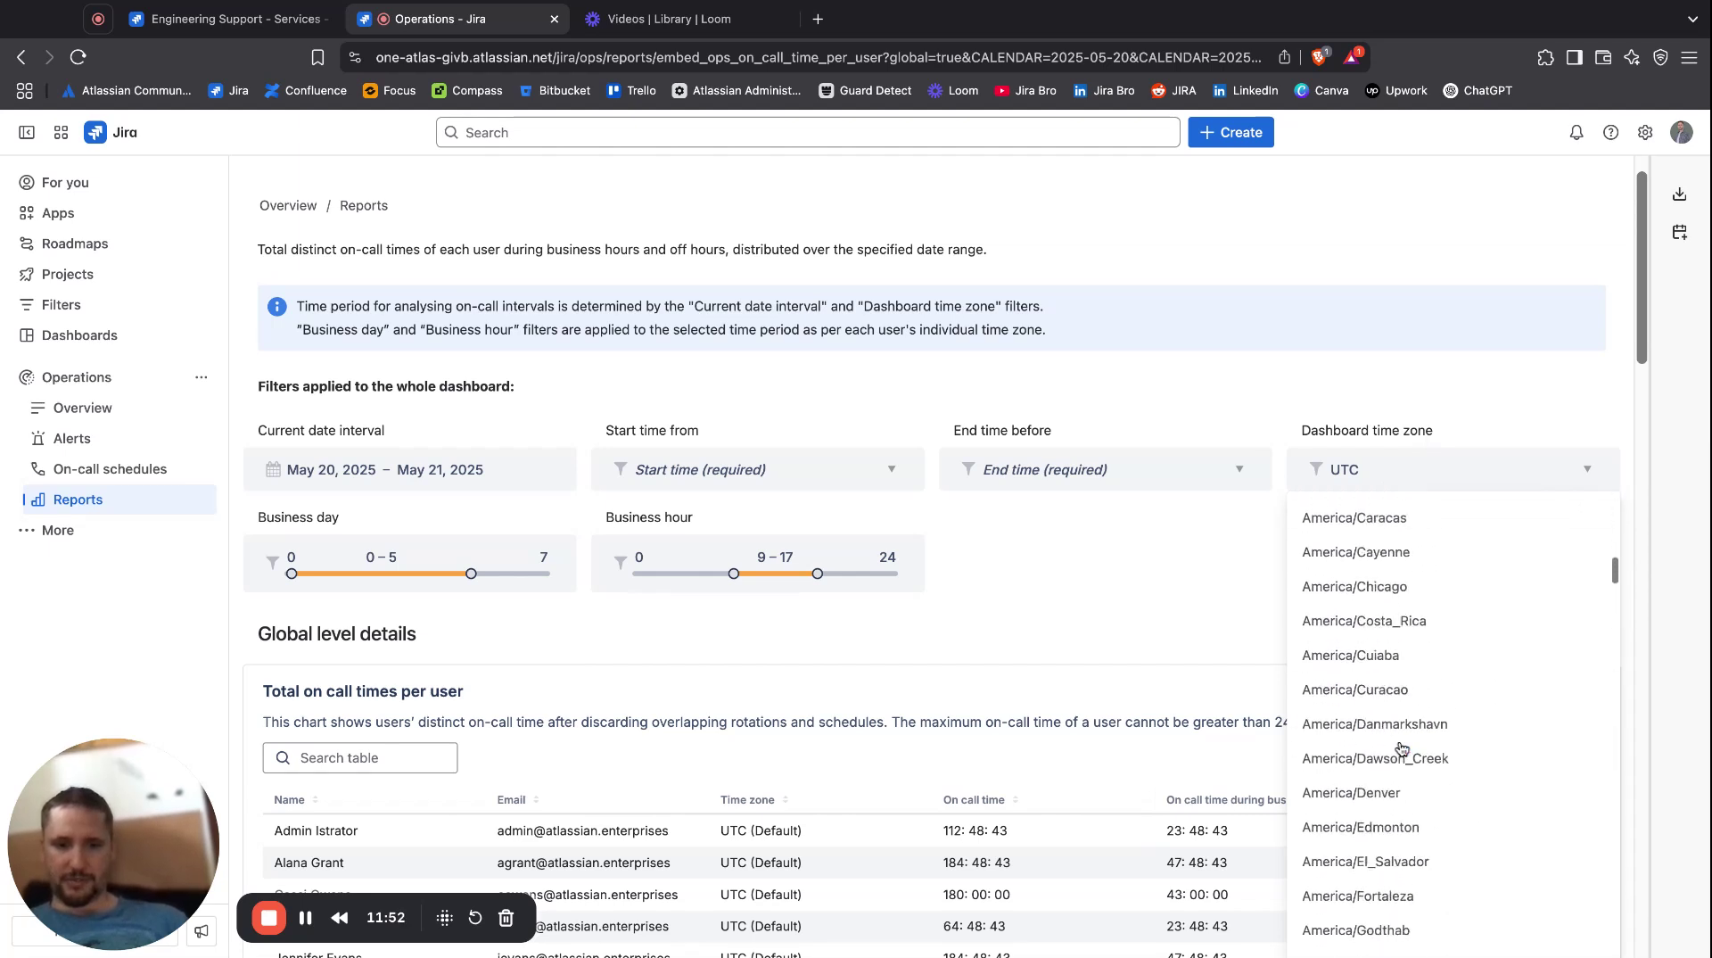
scroll(1400, 749, "up", 15)
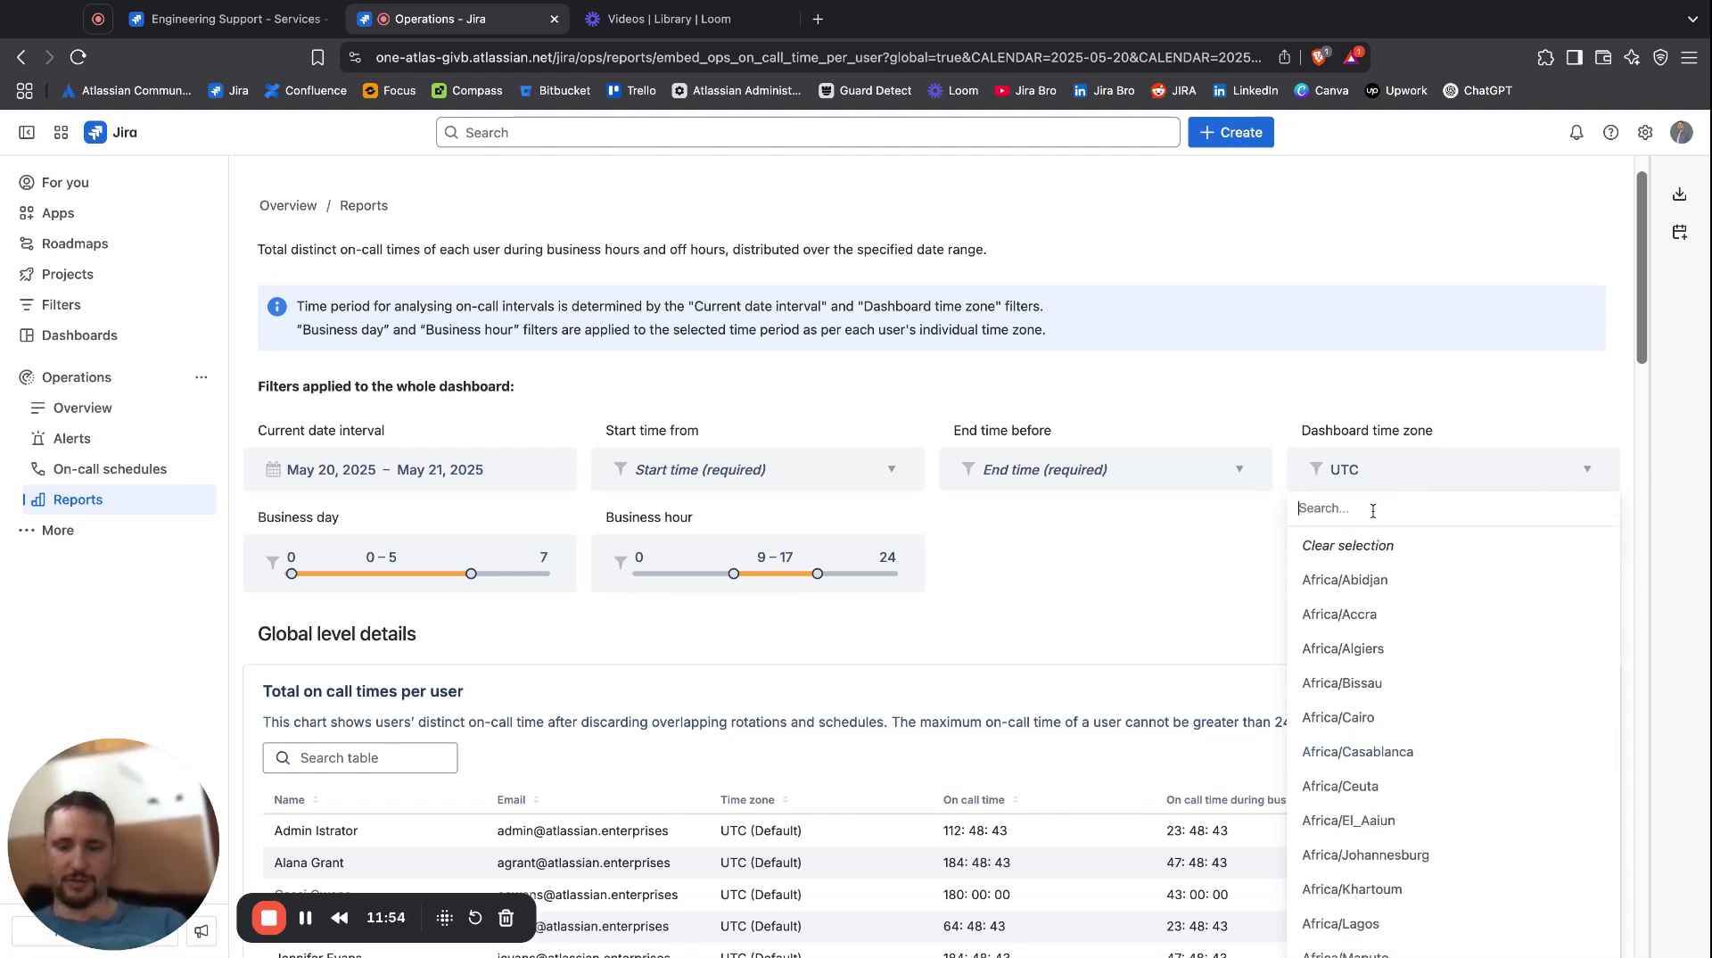
type("bel")
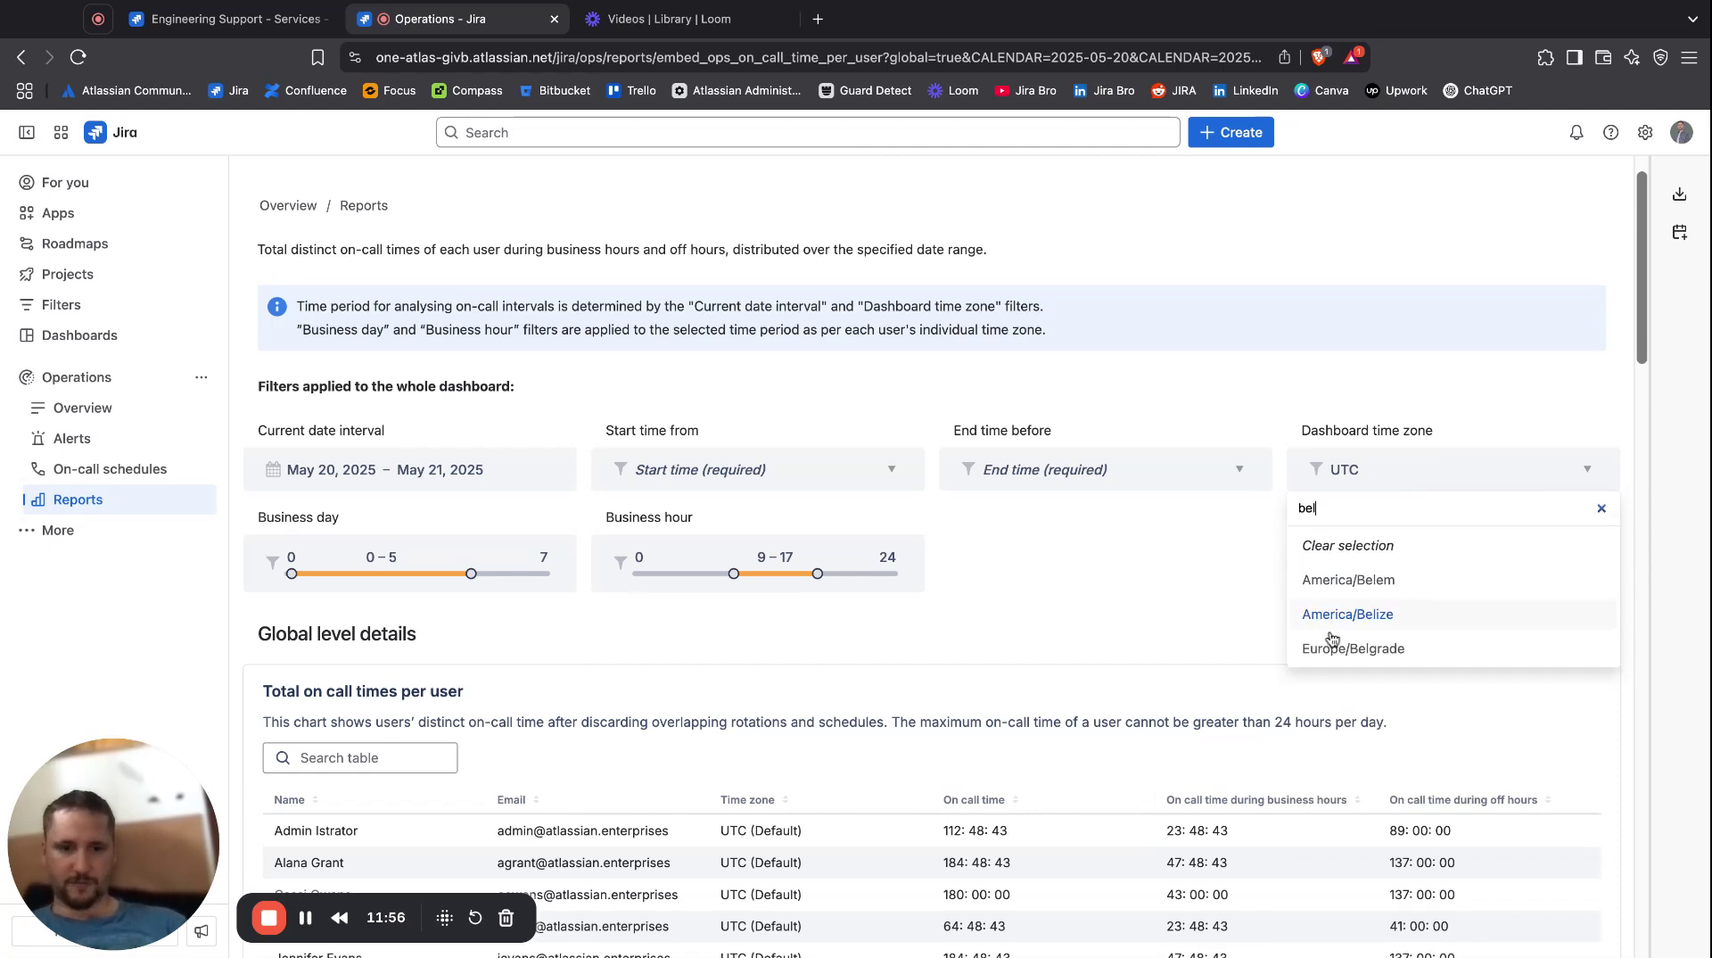
left_click(1331, 645)
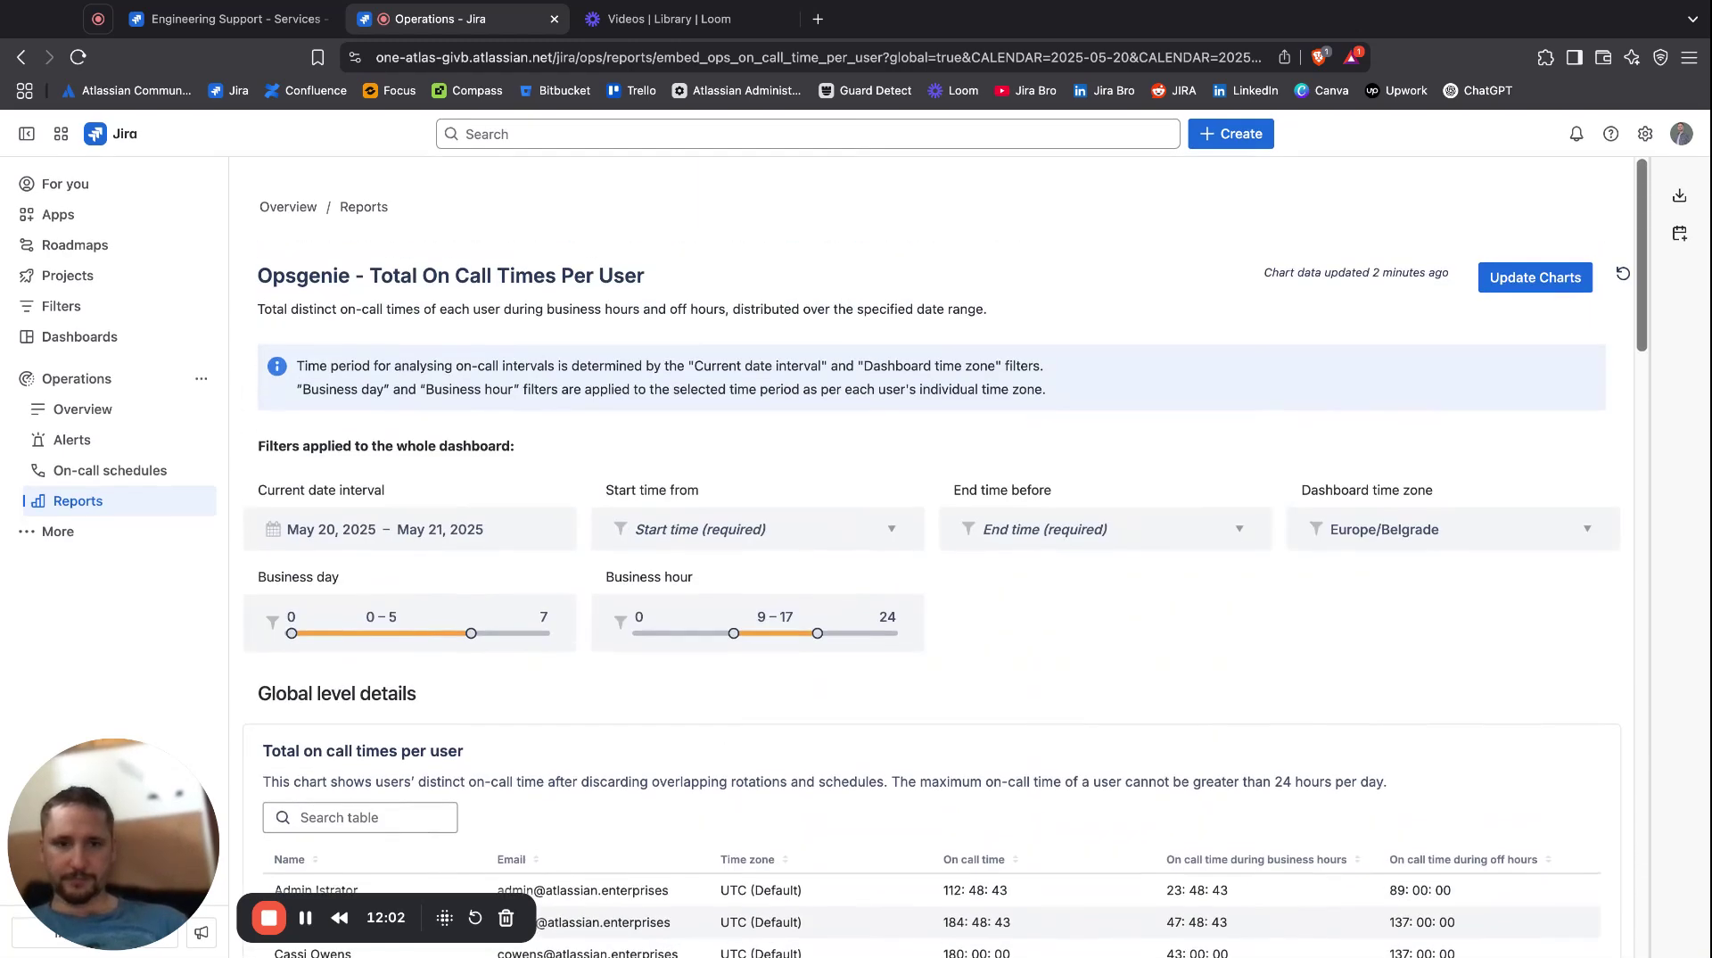
Refresh the report charts with the May 20–21 and Europe/Belgrade filters.
left_click(1530, 277)
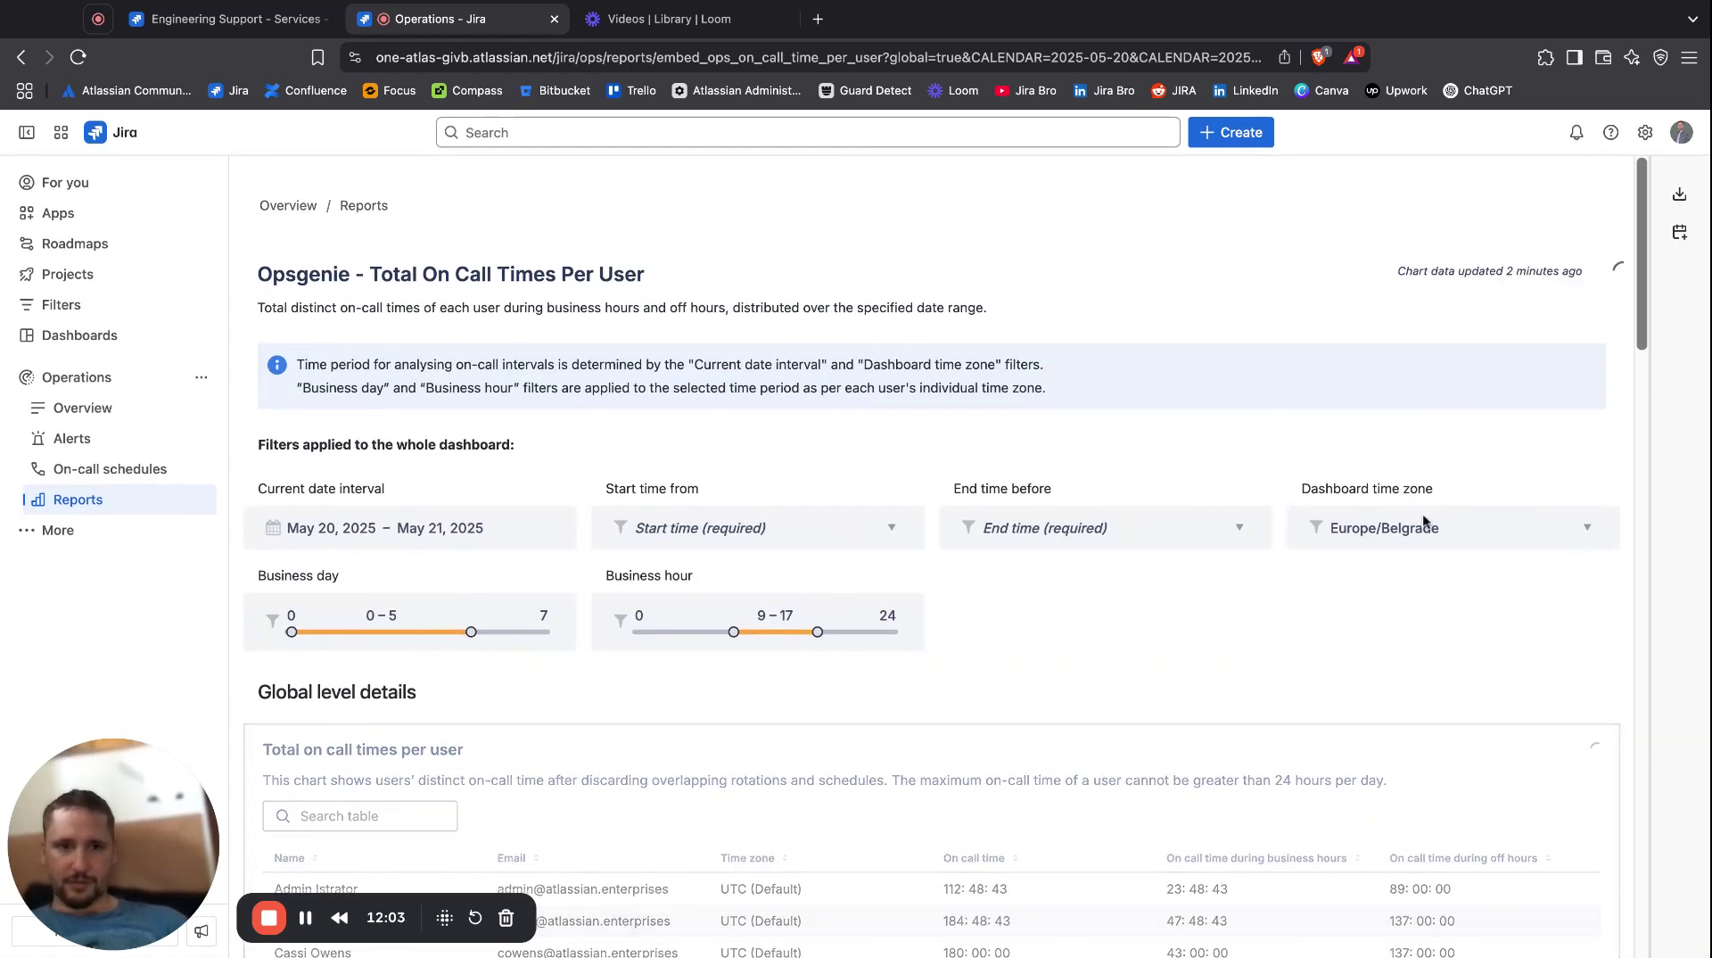